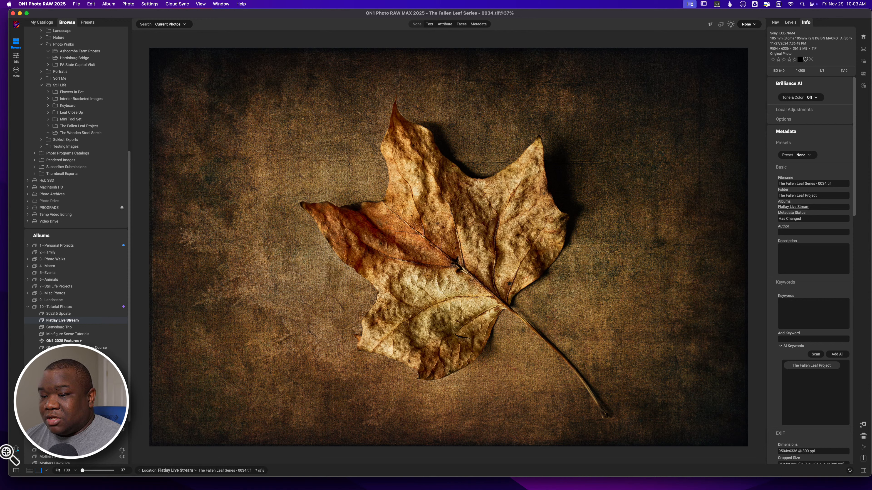
# Step: View the raw photo The Fallen Leaf Series - 0035.ARW at full size, then return to the thumbnail grid
pyautogui.click(28, 469)
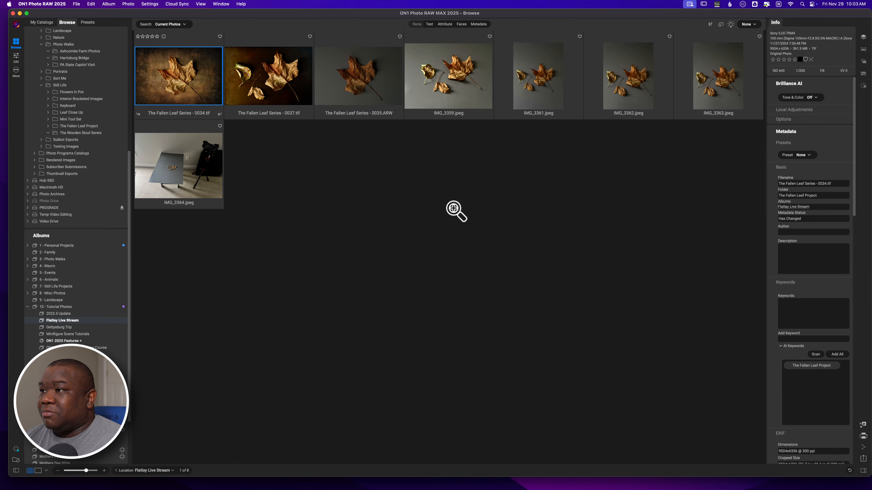
pyautogui.click(367, 85)
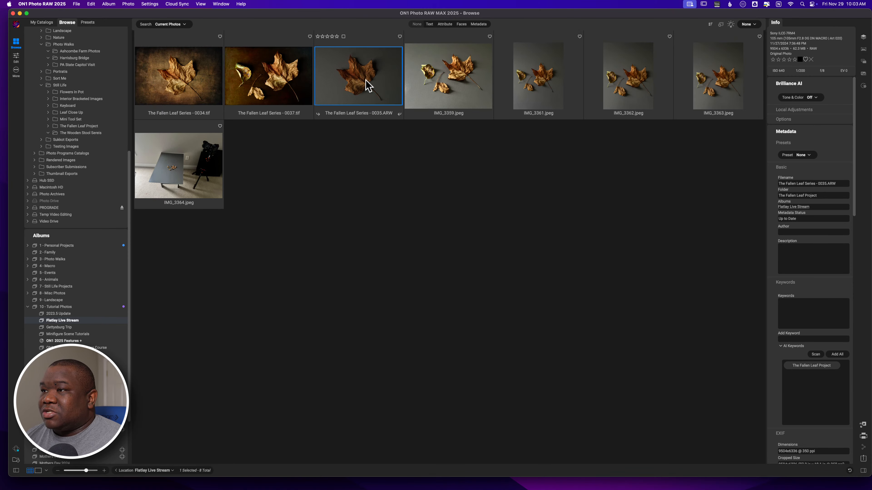
pyautogui.moveTo(77, 476); pyautogui.dragTo(63, 463)
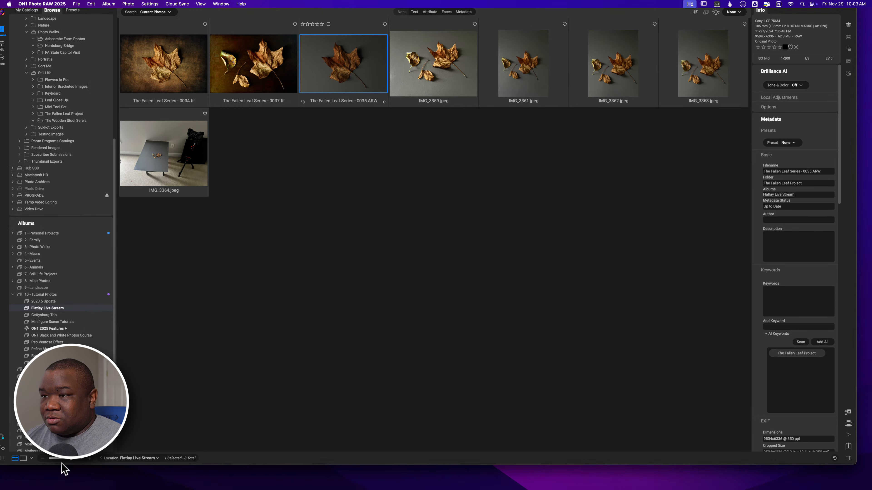
pyautogui.click(38, 472)
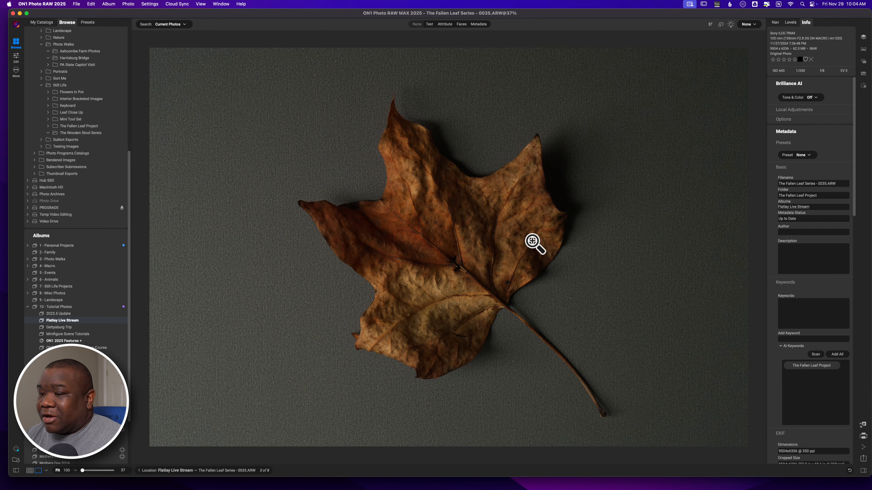
pyautogui.click(30, 471)
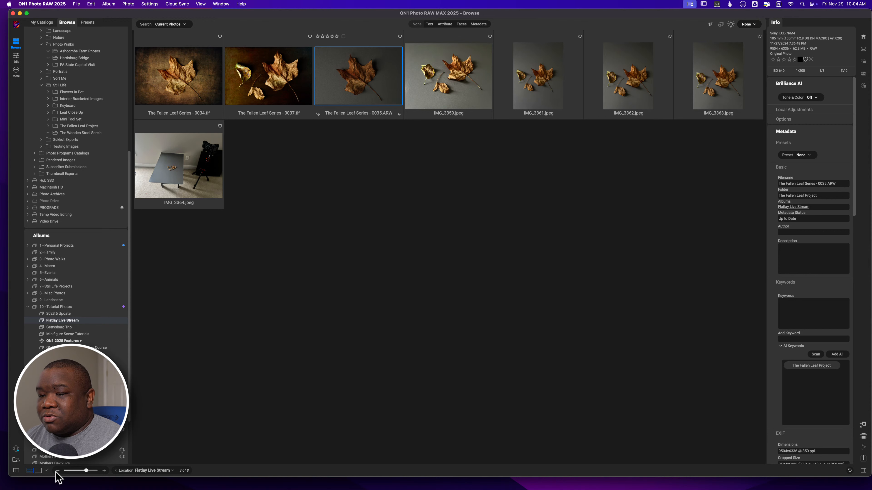
# Step: View the behind-the-scenes setup photo IMG_3364.jpeg at full size, then return to the thumbnail grid
pyautogui.click(182, 177)
pyautogui.click(39, 470)
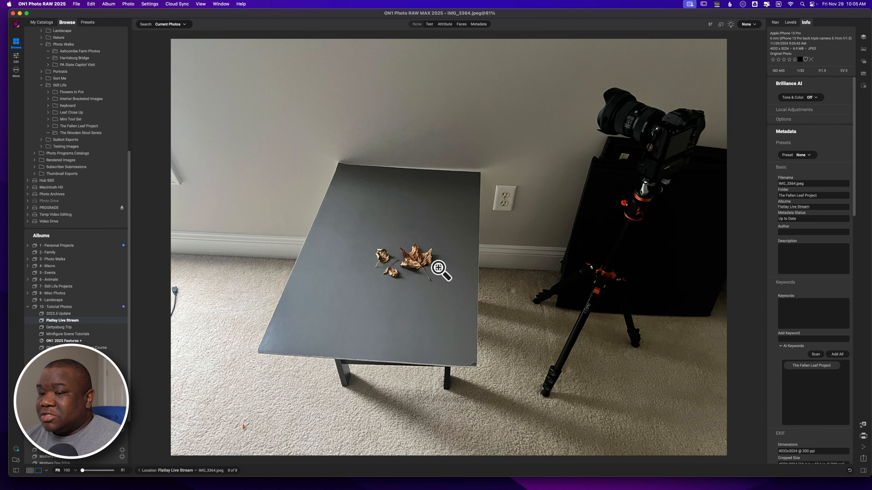
pyautogui.click(30, 470)
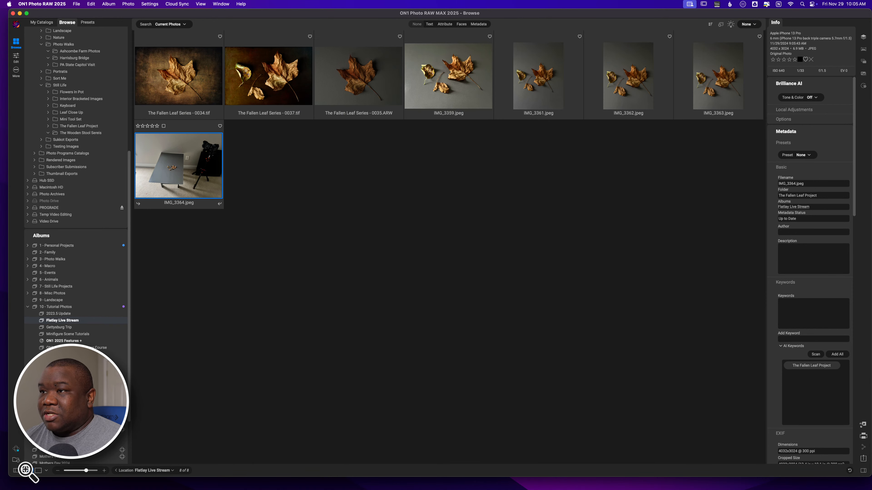
# Step: Open The Fallen Leaf Series - 0035.ARW for editing and hide the presets to enlarge the image area
pyautogui.click(385, 116)
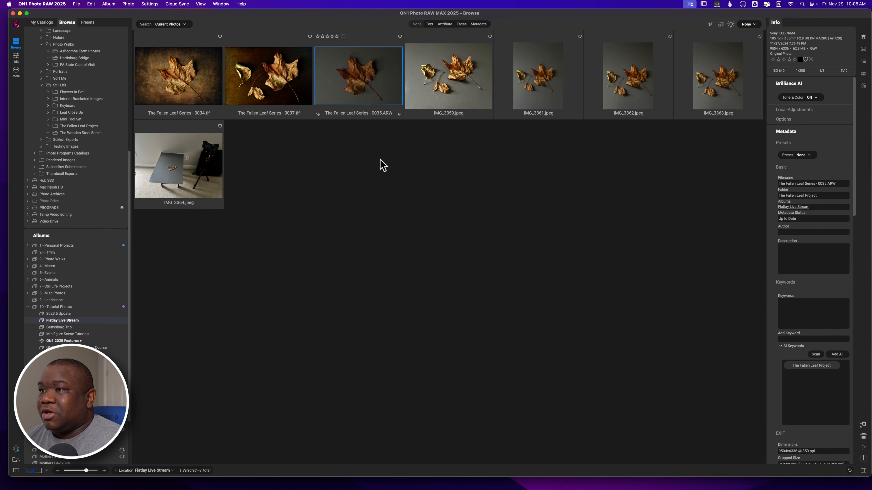
pyautogui.press('d')
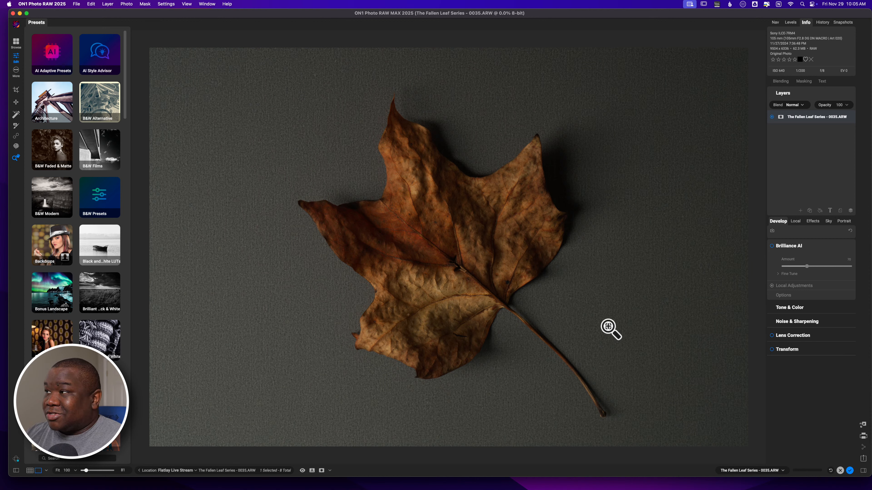
pyautogui.click(788, 23)
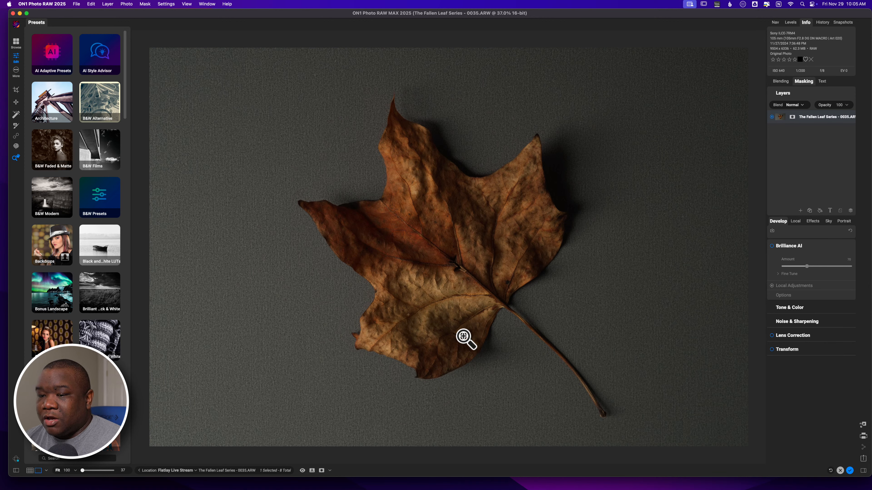
pyautogui.click(16, 470)
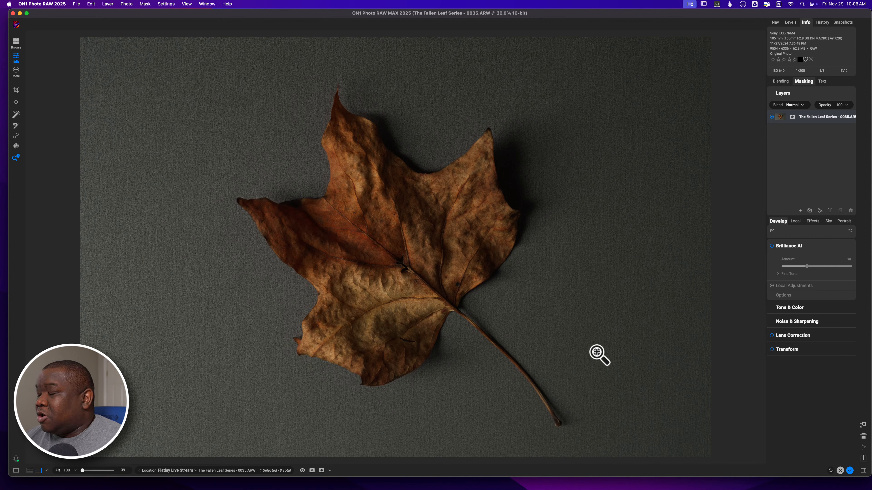
# Step: Add a local adjustment to the leaf photo and choose the Quick Mask AI Brush for its mask
pyautogui.click(794, 221)
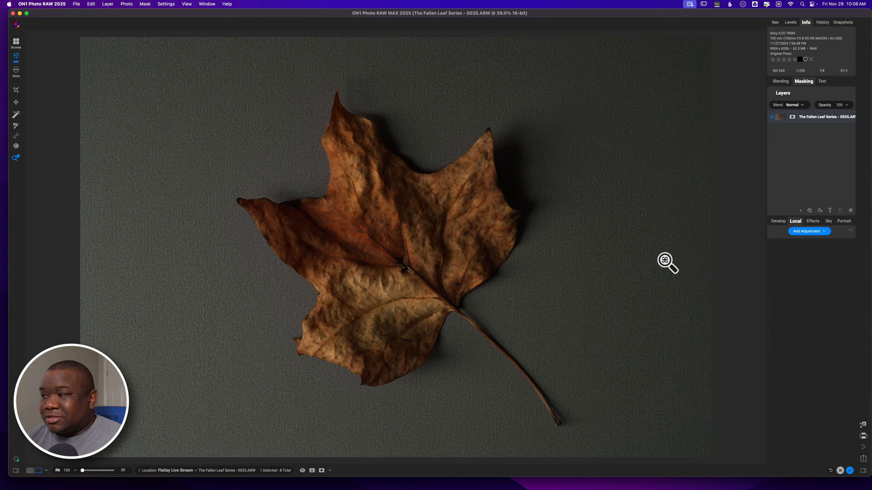
pyautogui.click(805, 233)
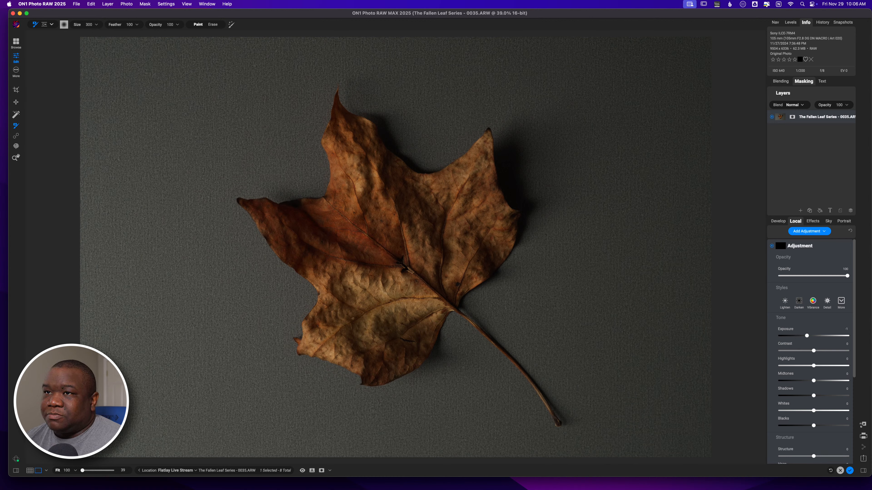
pyautogui.click(52, 25)
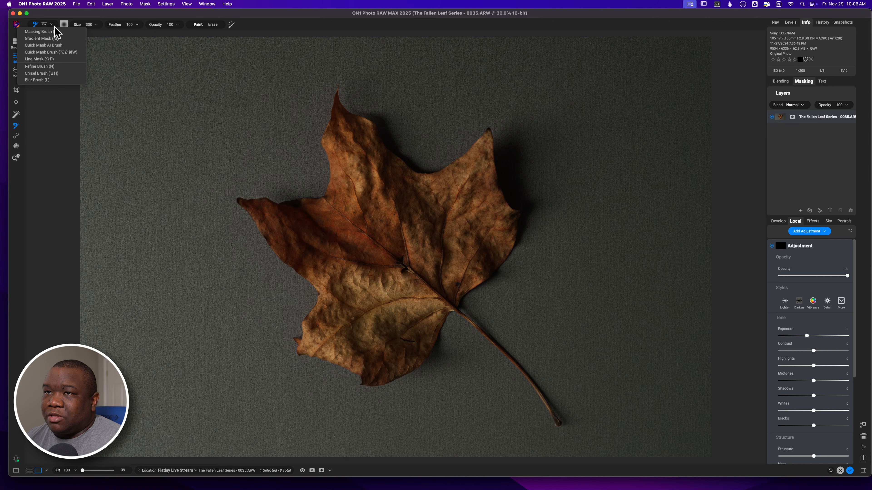
pyautogui.click(52, 45)
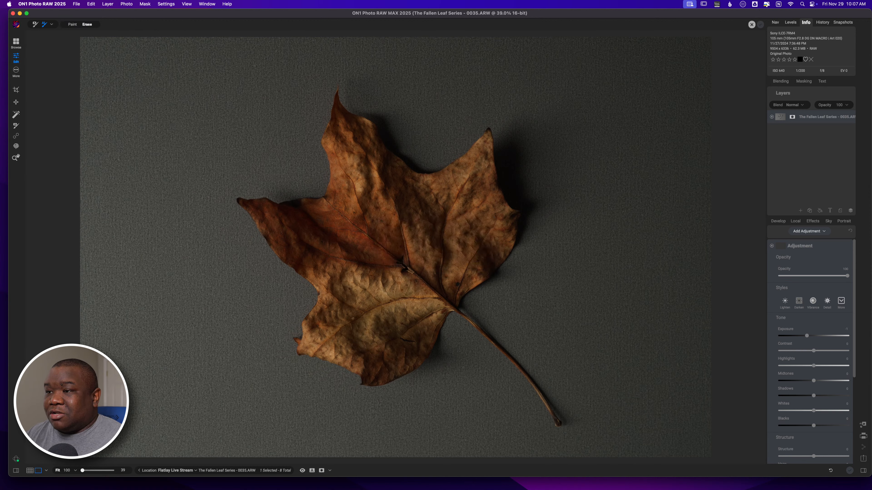
# Step: Mark the entire leaf and its stem with the Quick Mask AI Brush, switch it to Paint mode and apply the mask
pyautogui.moveTo(181, 72); pyautogui.dragTo(588, 437)
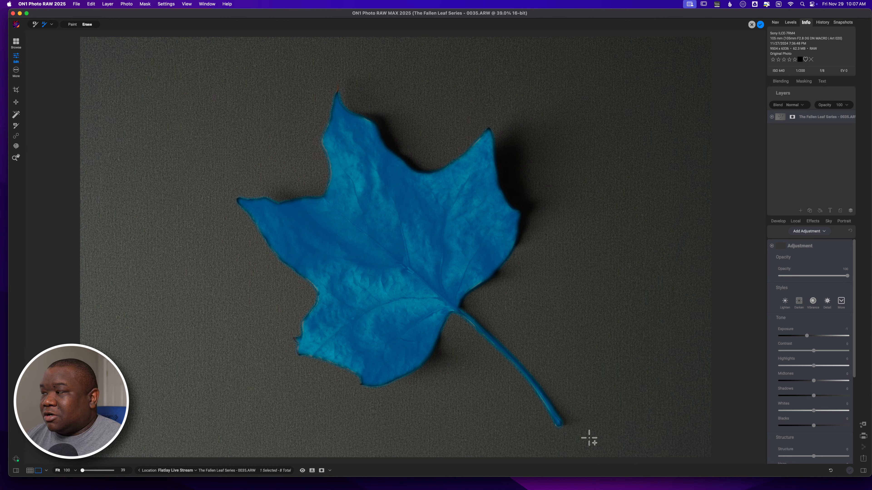
pyautogui.click(589, 437)
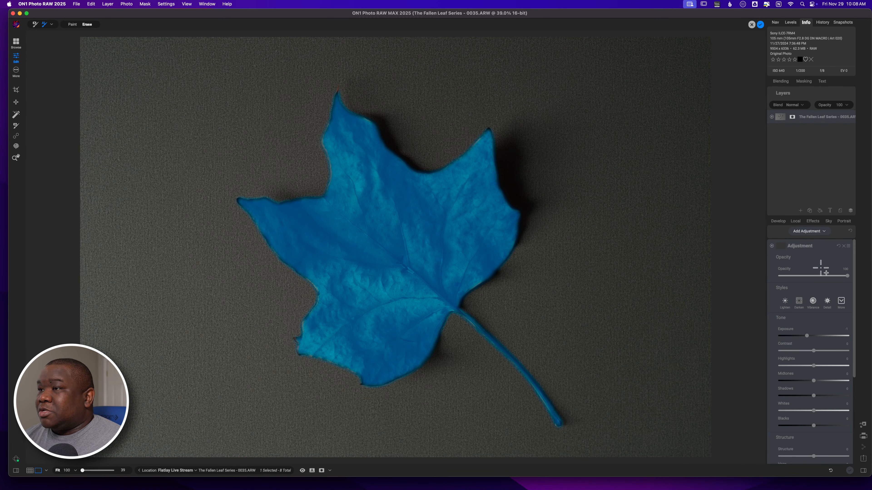
pyautogui.click(72, 24)
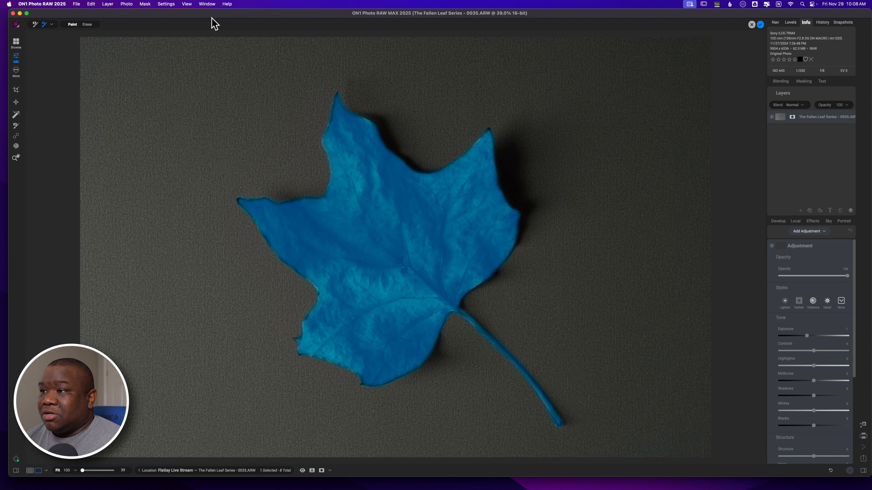
pyautogui.click(760, 24)
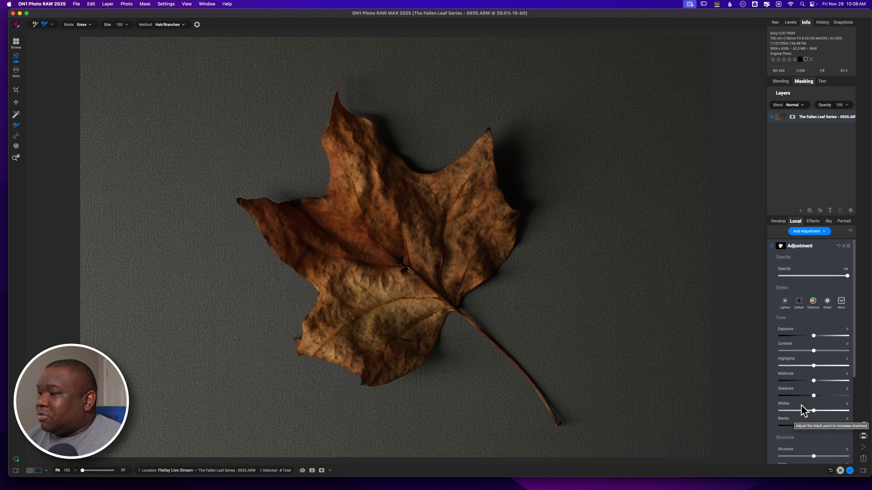
# Step: Brighten the masked leaf by raising its midtones and highlights, lift the shadows slightly, and increase the structure
pyautogui.moveTo(814, 380); pyautogui.dragTo(821, 379)
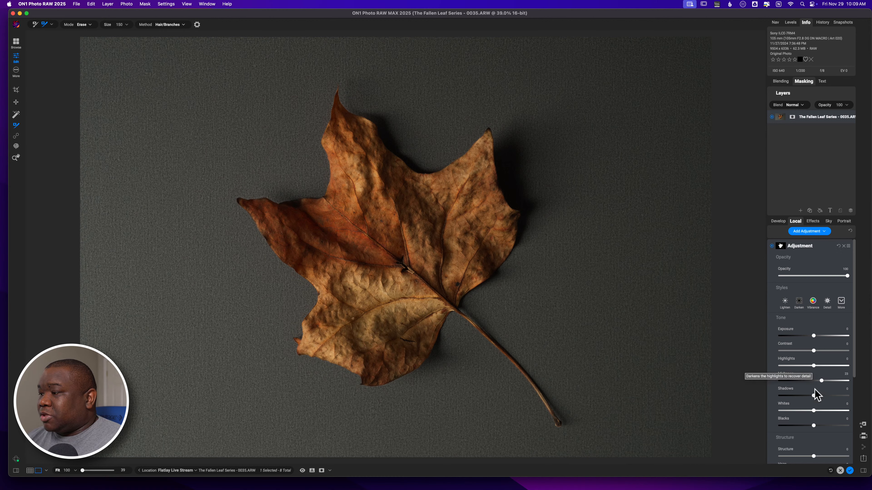
pyautogui.moveTo(813, 456); pyautogui.dragTo(821, 457)
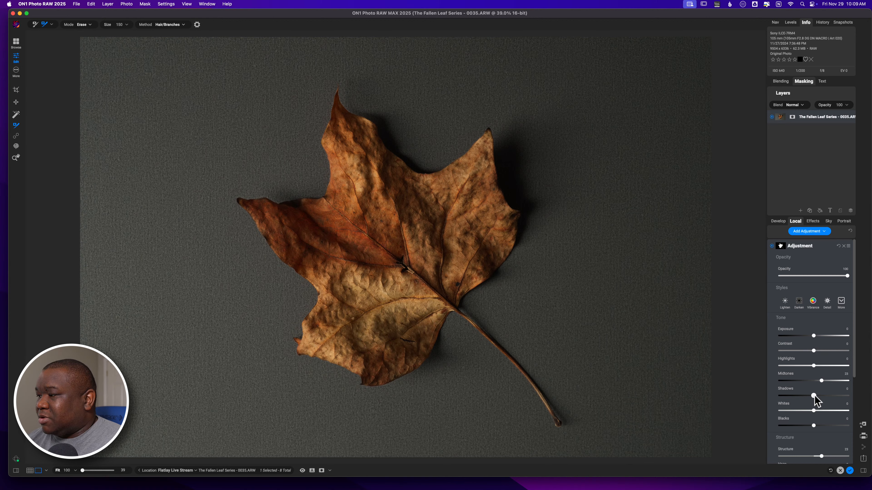
pyautogui.moveTo(814, 396); pyautogui.dragTo(826, 366)
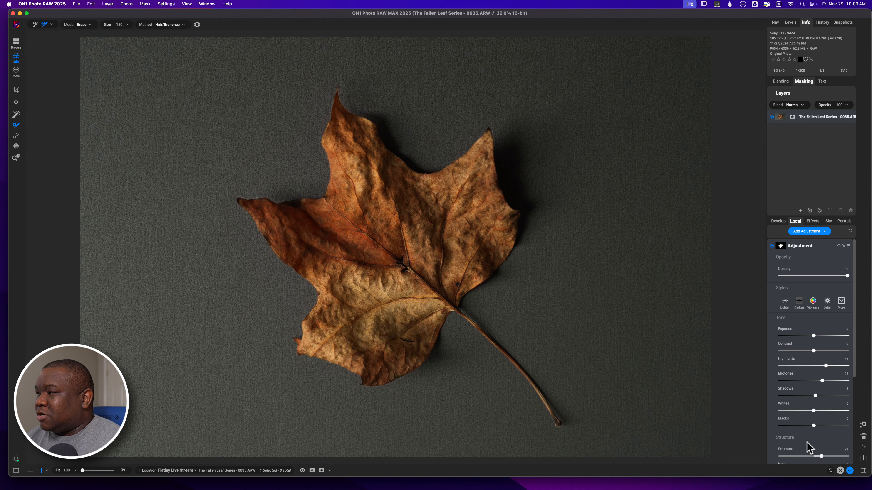
# Step: Rename the local adjustment to "Leaf Cut Out" and collapse its settings
pyautogui.click(810, 246)
pyautogui.doubleClick(811, 246)
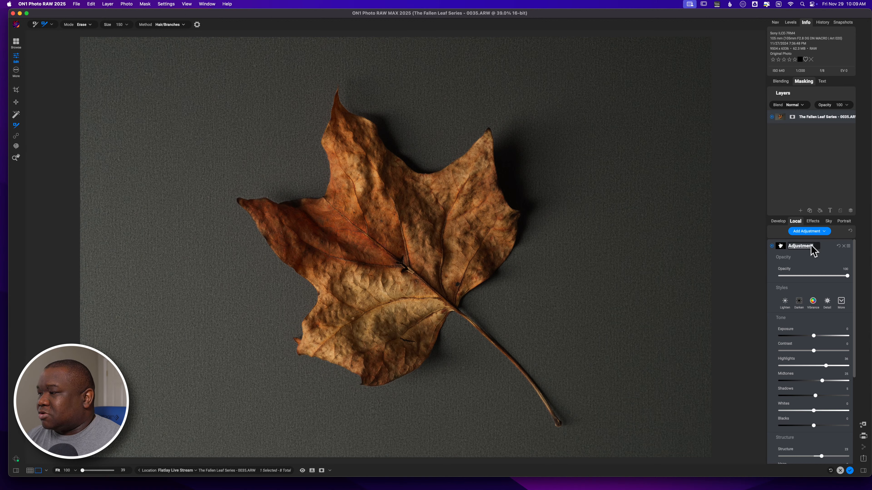
pyautogui.write('Leaf')
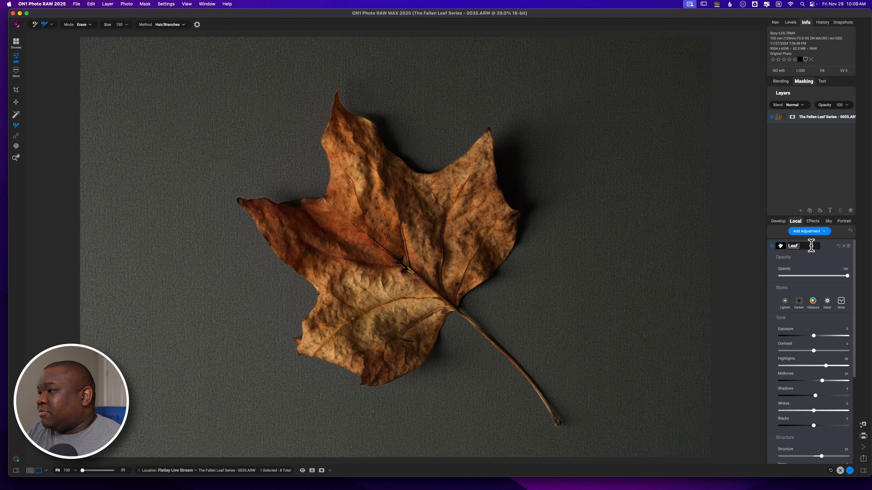
pyautogui.write(' Cut Out')
pyautogui.press('Return')
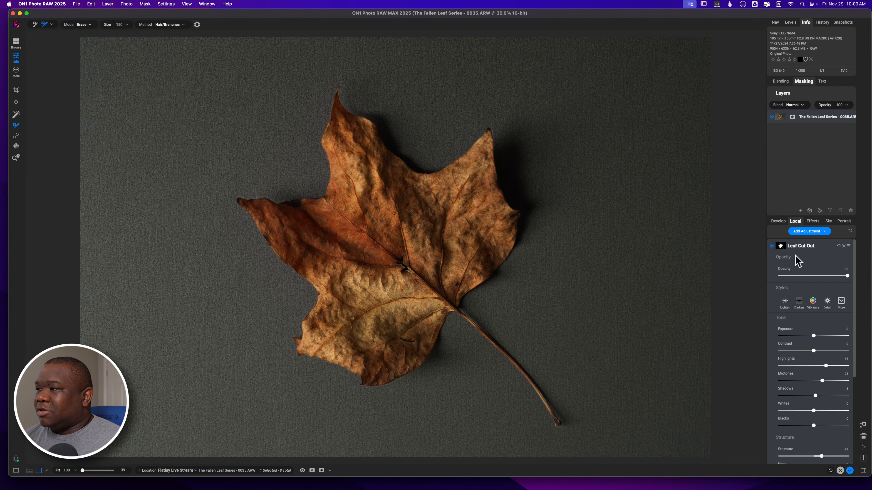
pyautogui.click(820, 246)
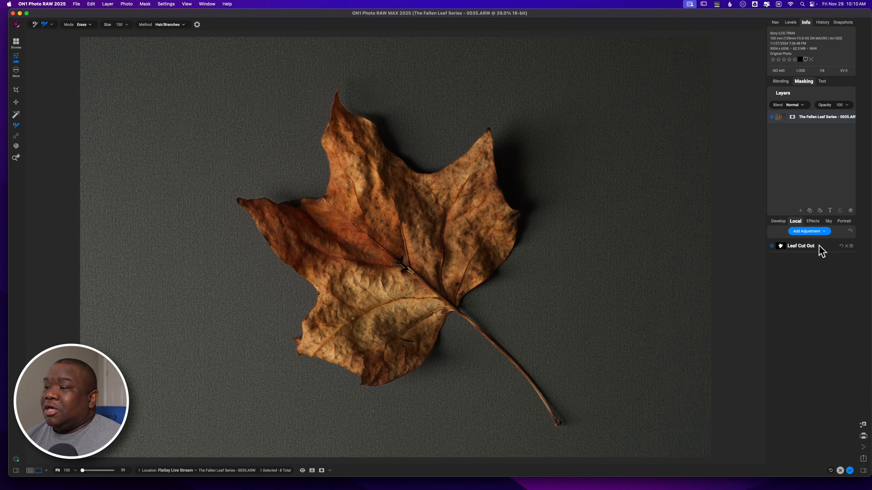
# Step: Inspect the Leaf Cut Out mask in the Grayscale and Red Overlay view modes, then hide the mask display
pyautogui.click(781, 247)
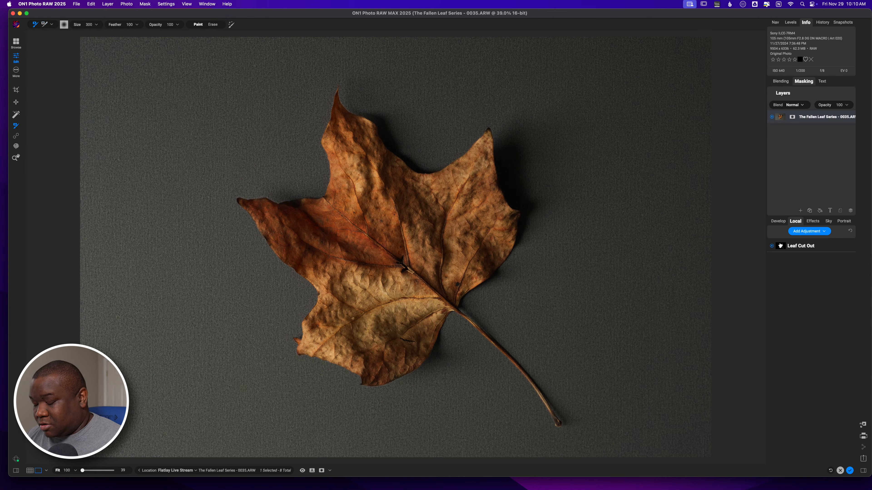
pyautogui.press('m')
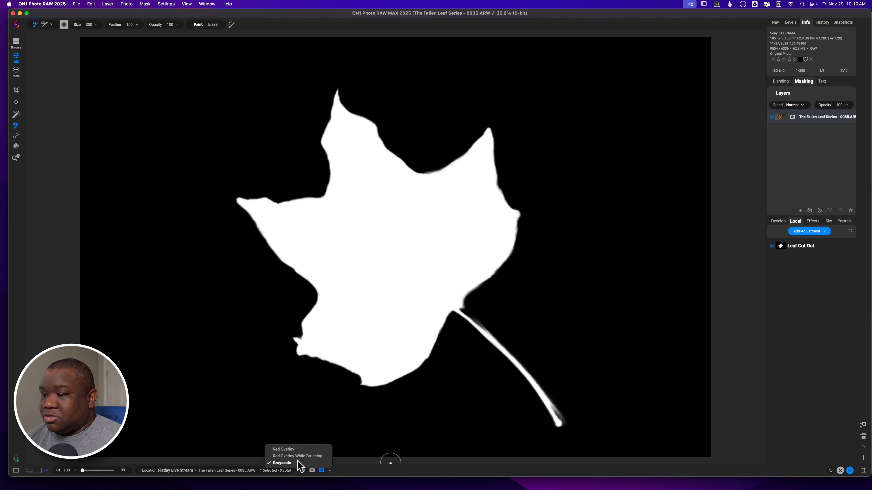
pyautogui.press('m')
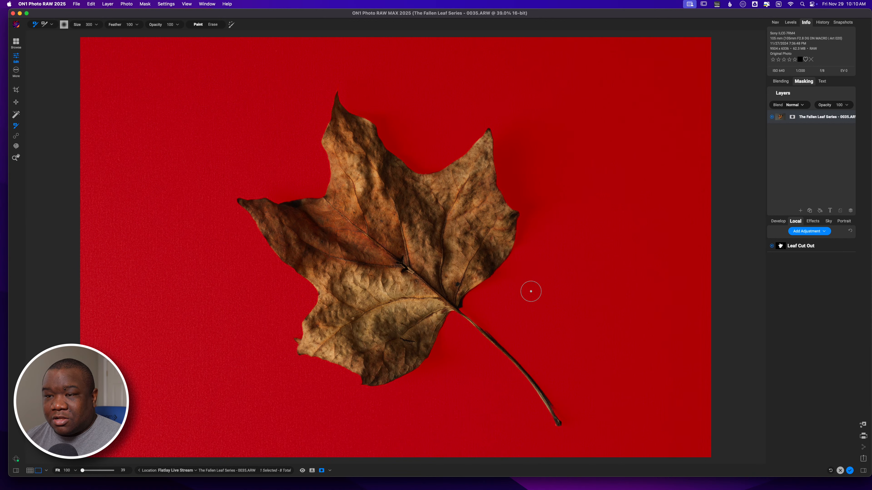
pyautogui.press('super+m')
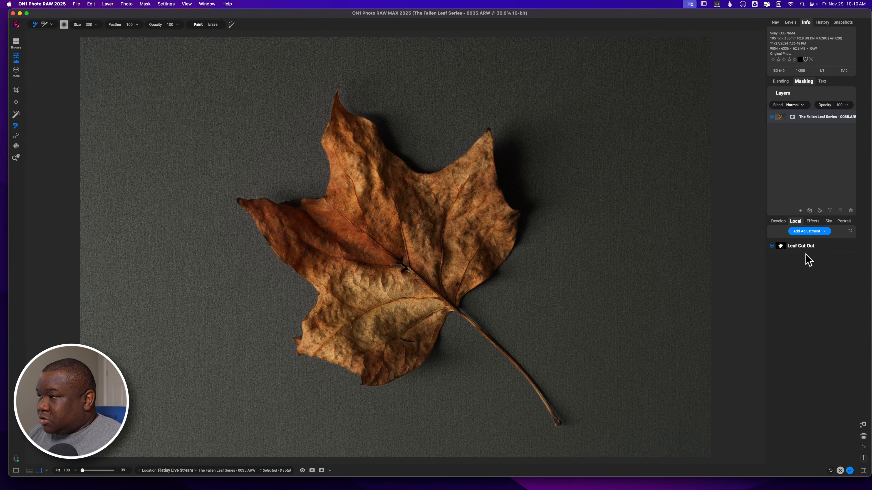
# Step: Add a Textures effect filter to the leaf photo
pyautogui.click(809, 221)
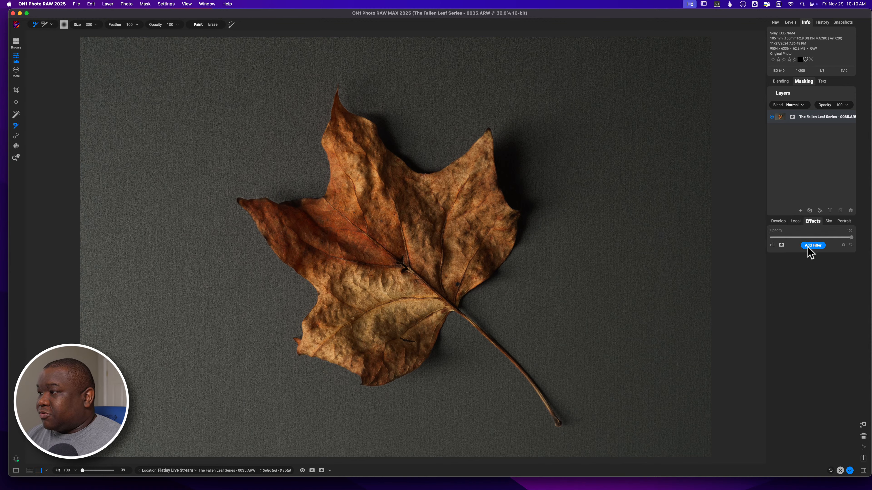
pyautogui.click(807, 246)
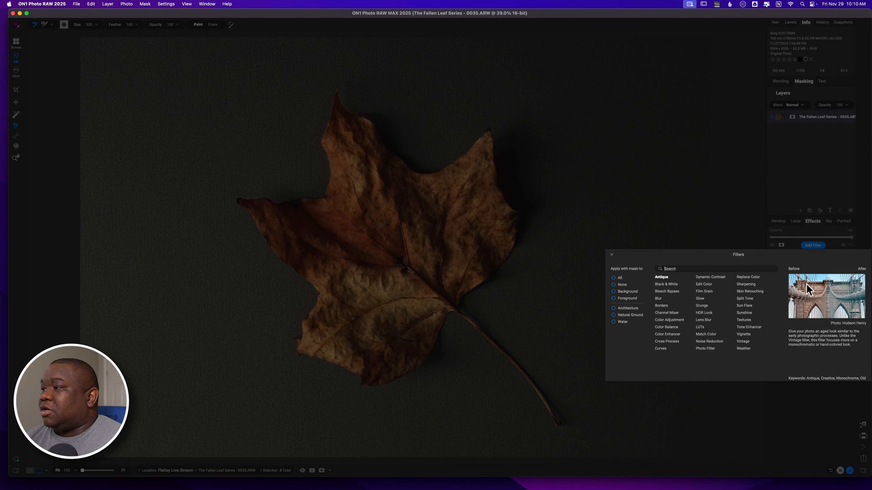
pyautogui.click(745, 320)
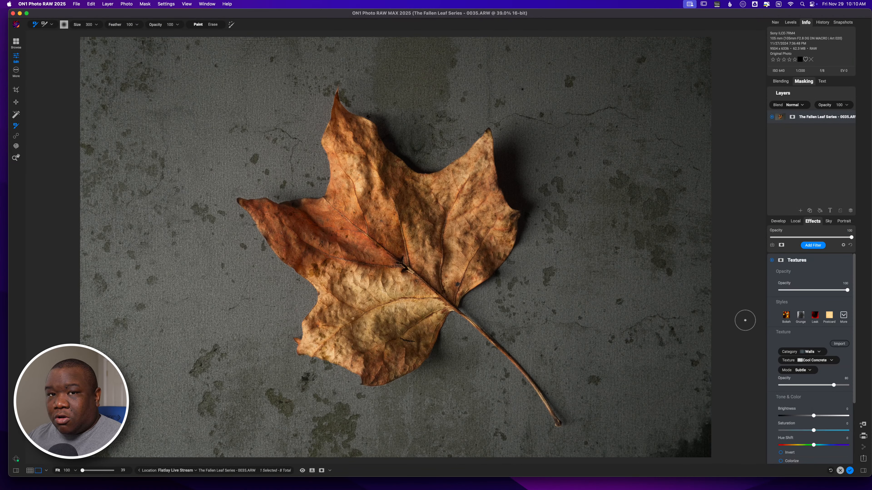
# Step: Copy the mask from the Leaf Cut Out local adjustment
pyautogui.click(795, 221)
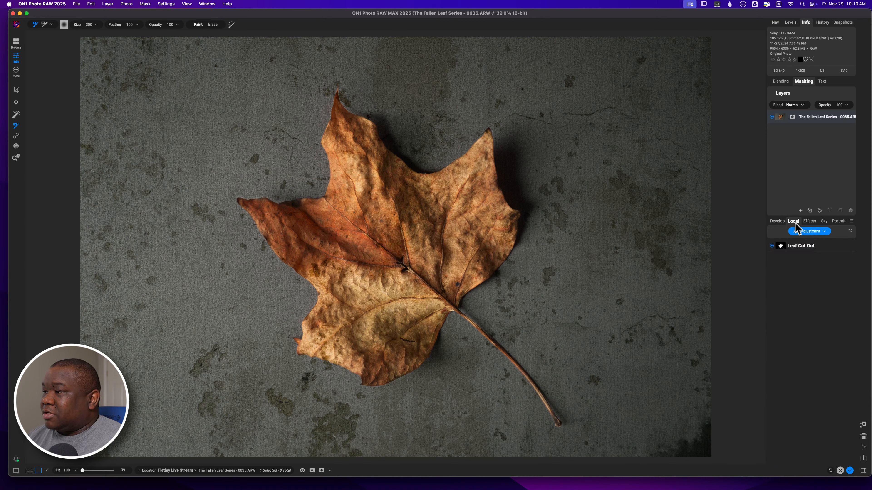
pyautogui.rightClick(780, 245)
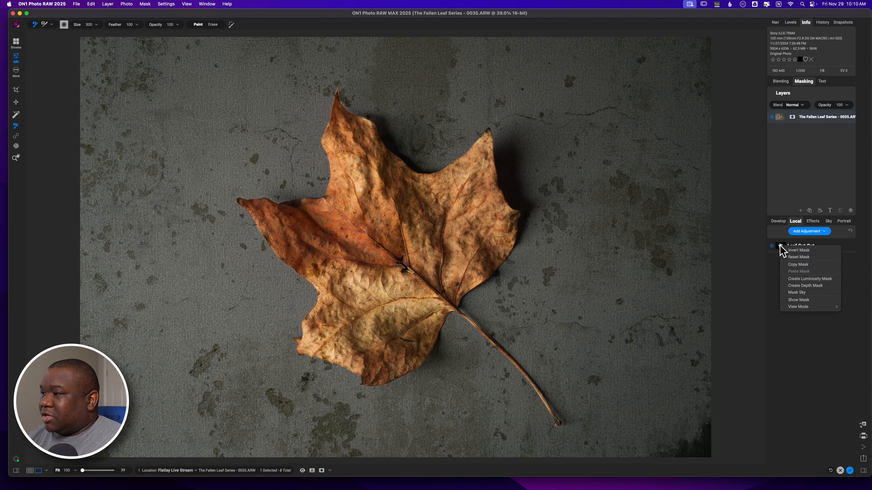
pyautogui.click(797, 264)
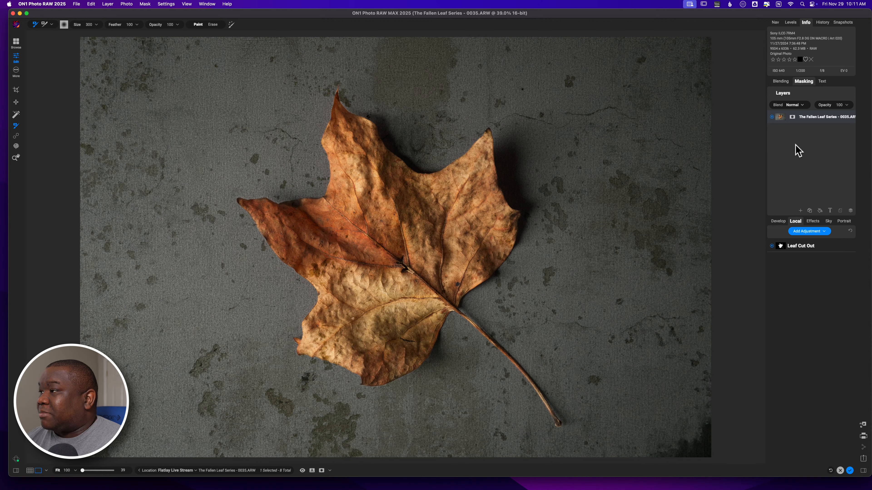
# Step: Paste the copied leaf mask onto the Textures filter and invert it so the texture covers only the background
pyautogui.click(814, 222)
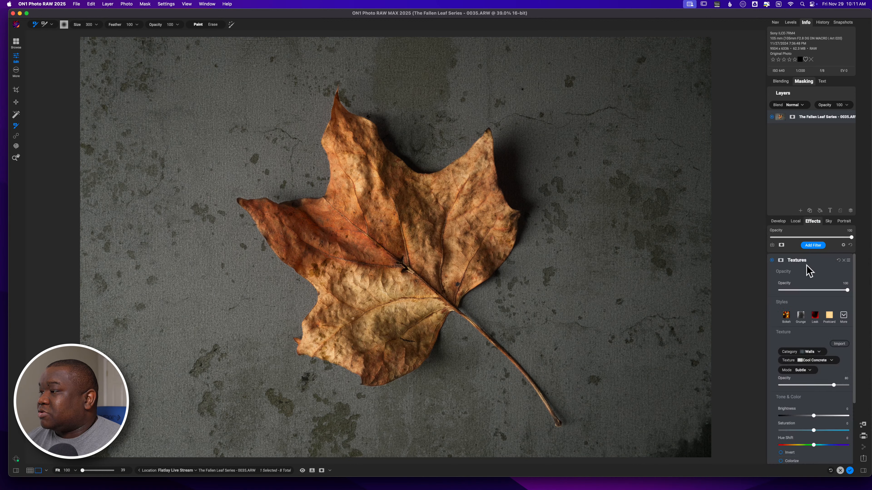
pyautogui.click(781, 260)
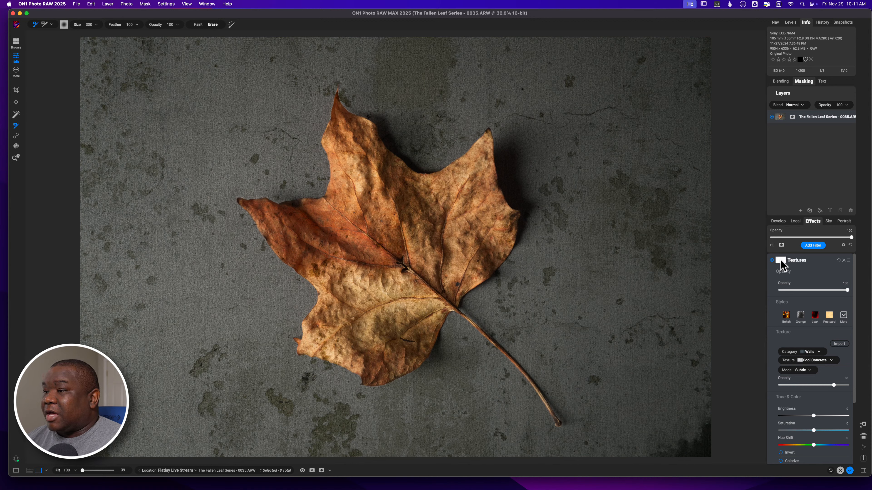
pyautogui.rightClick(780, 260)
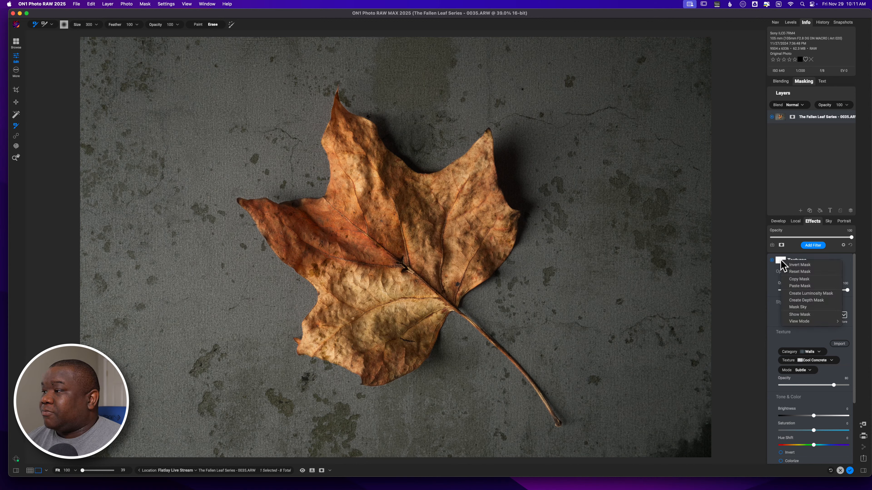
pyautogui.click(791, 285)
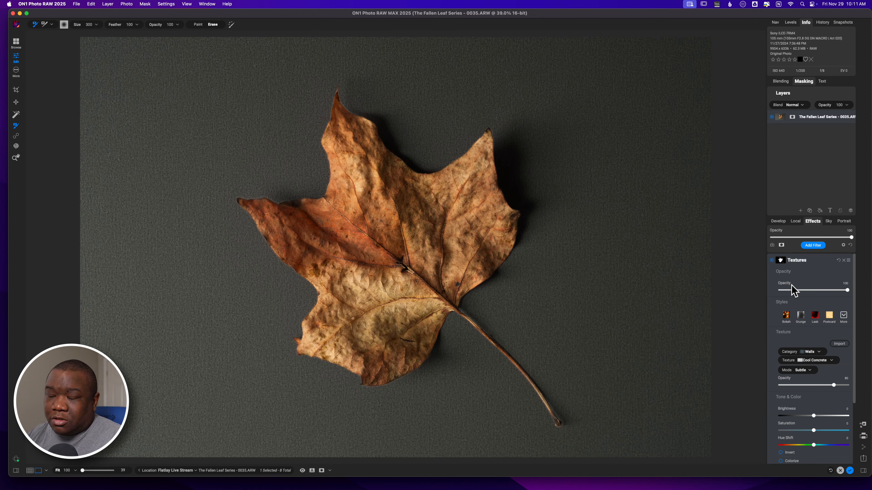
pyautogui.rightClick(780, 262)
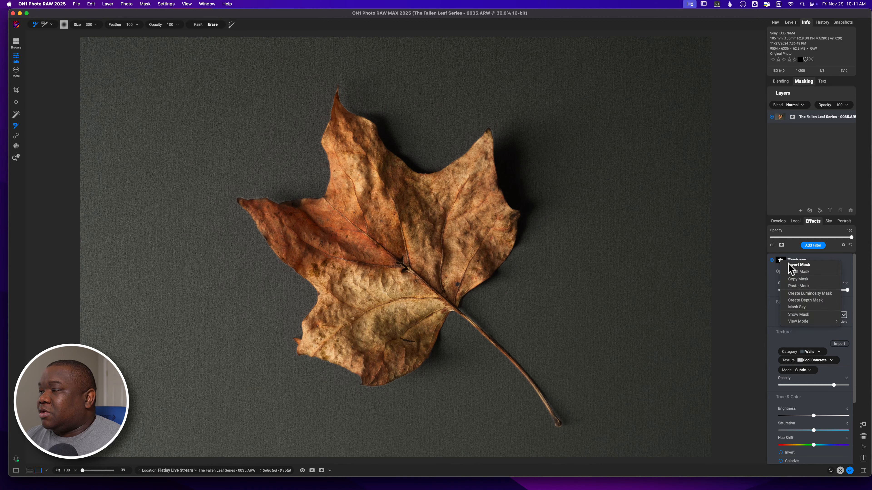
pyautogui.click(789, 264)
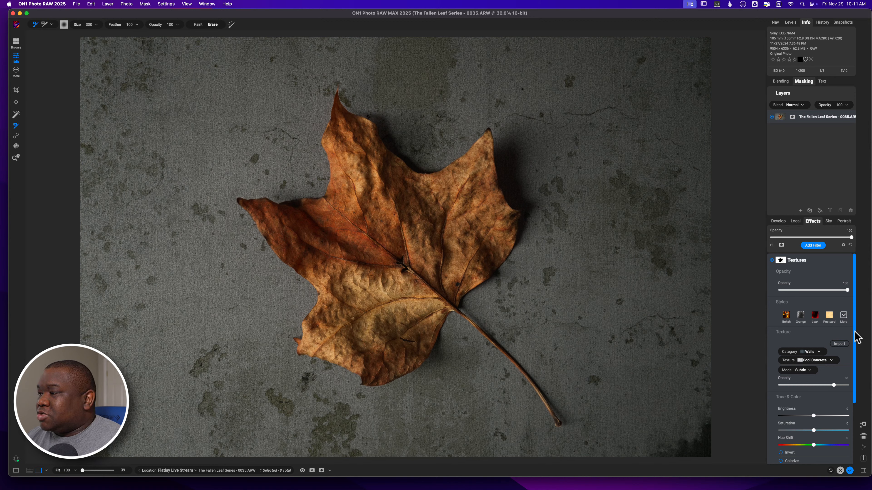
# Step: Enlarge the effects area and collapse every section of the Textures filter except Texture
pyautogui.moveTo(809, 210); pyautogui.dragTo(809, 134)
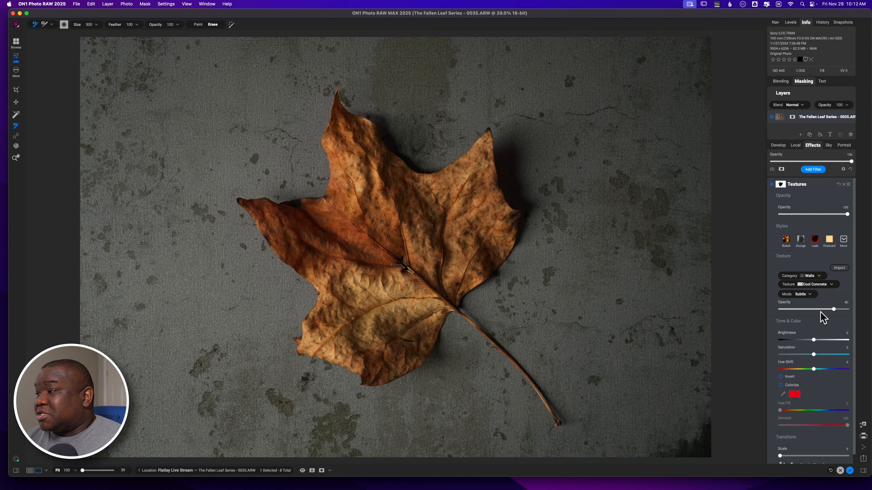
pyautogui.click(809, 294)
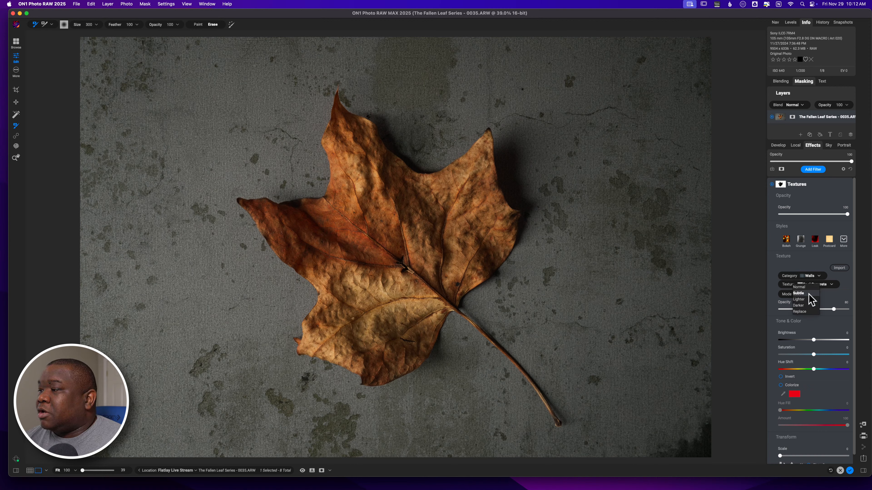
pyautogui.click(833, 293)
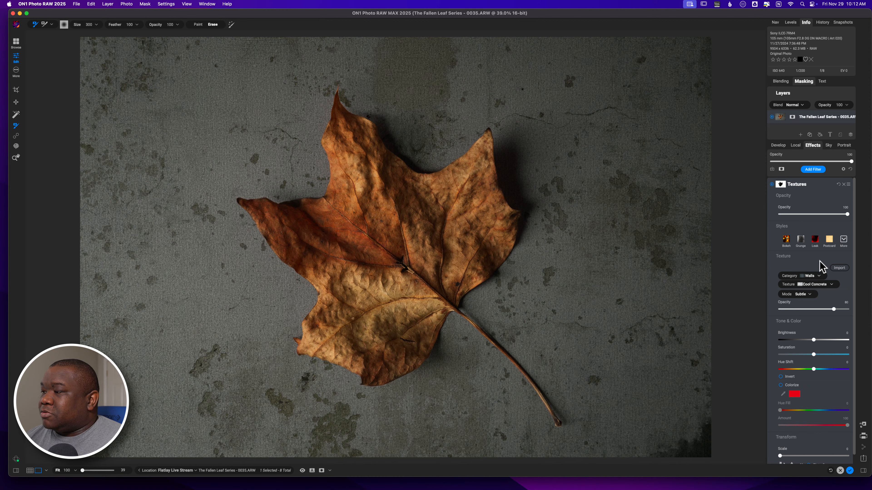
pyautogui.click(787, 259)
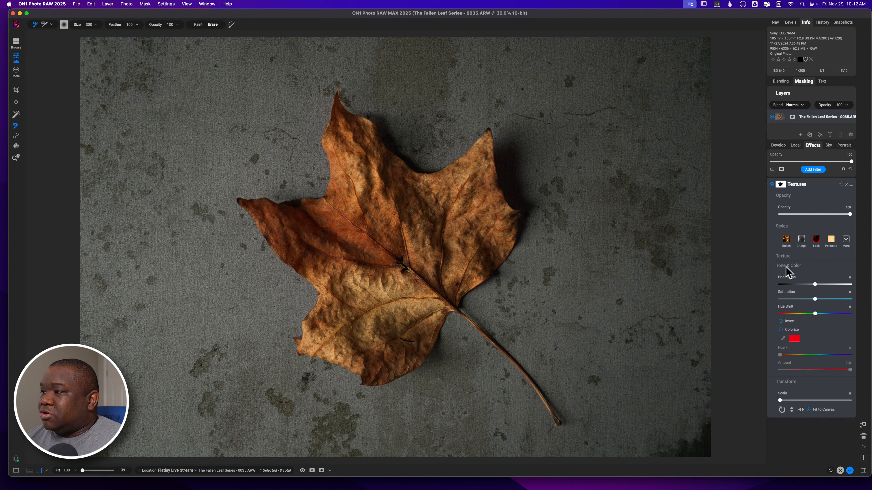
pyautogui.click(782, 228)
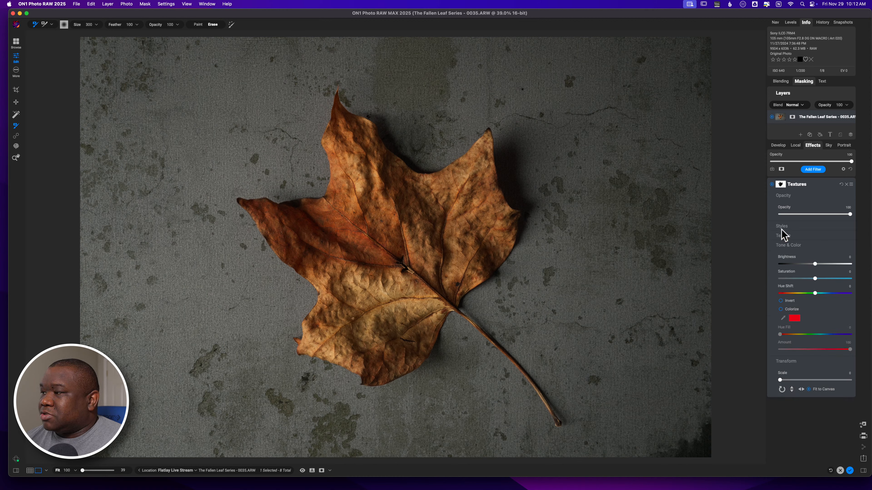
pyautogui.click(785, 245)
pyautogui.click(783, 258)
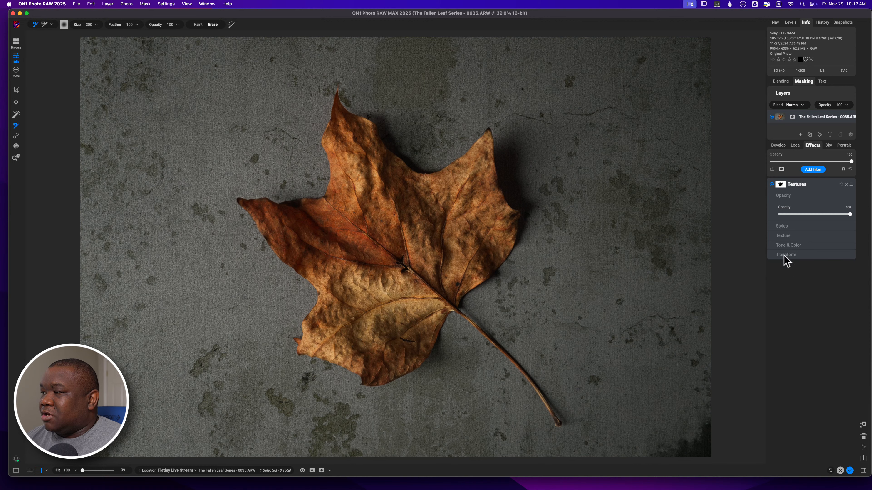
pyautogui.click(784, 197)
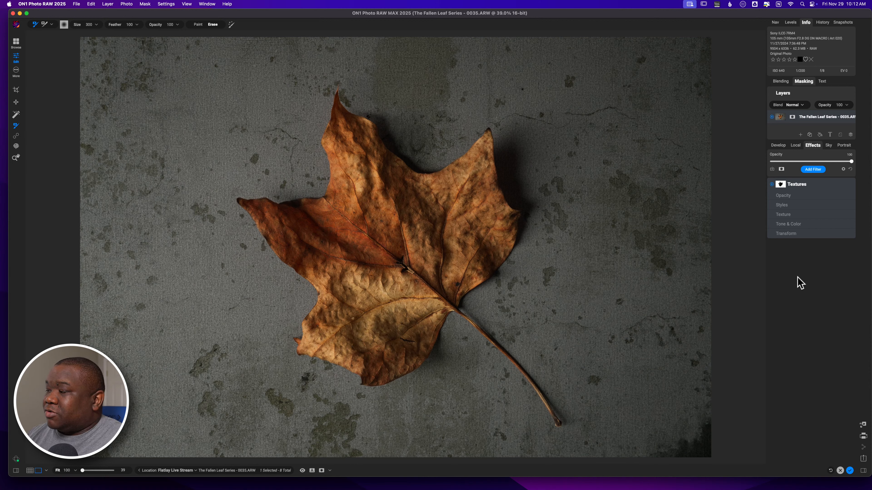
pyautogui.click(782, 214)
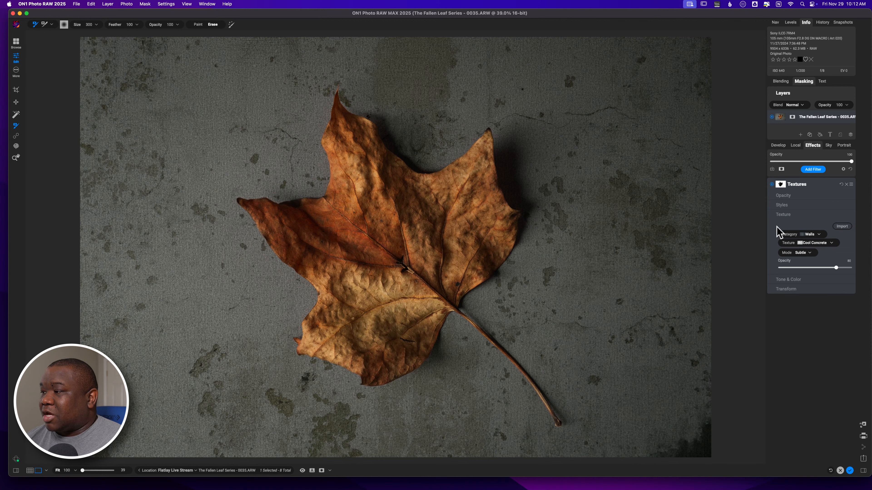
# Step: Compare the Normal and Subtle modes of the Cool Concrete texture, checking the filter's blend modes in between
pyautogui.click(810, 254)
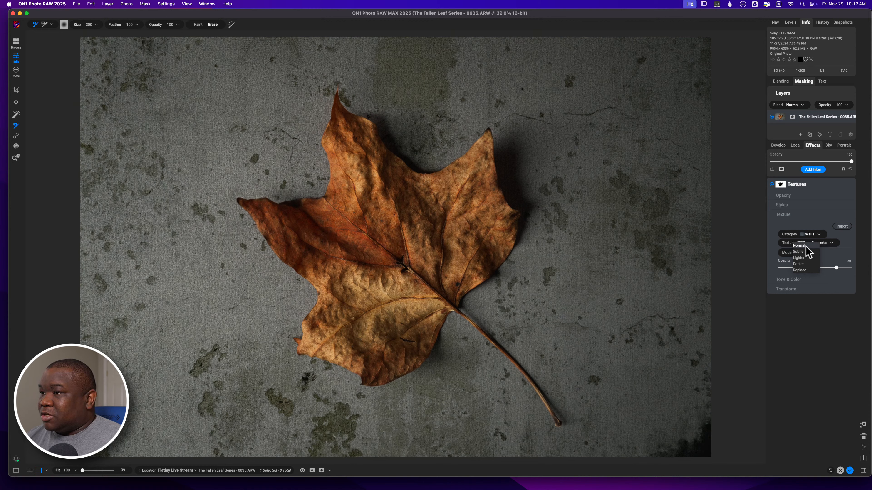
pyautogui.click(803, 246)
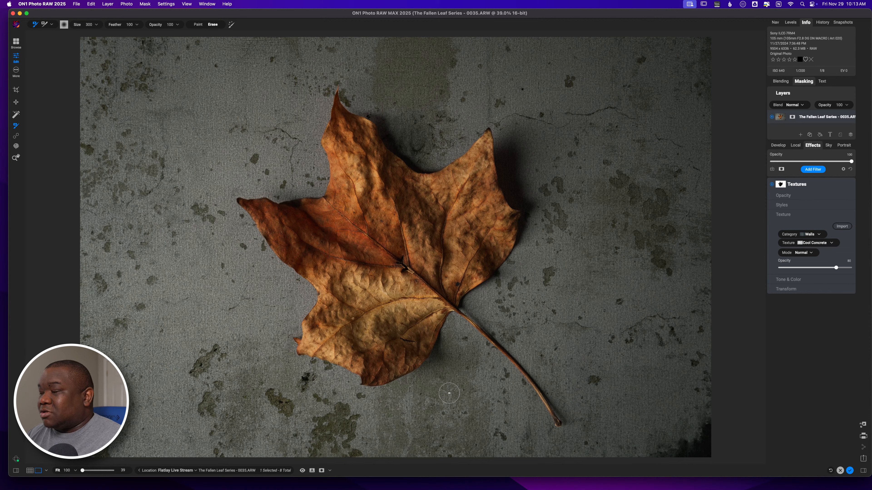
pyautogui.click(782, 82)
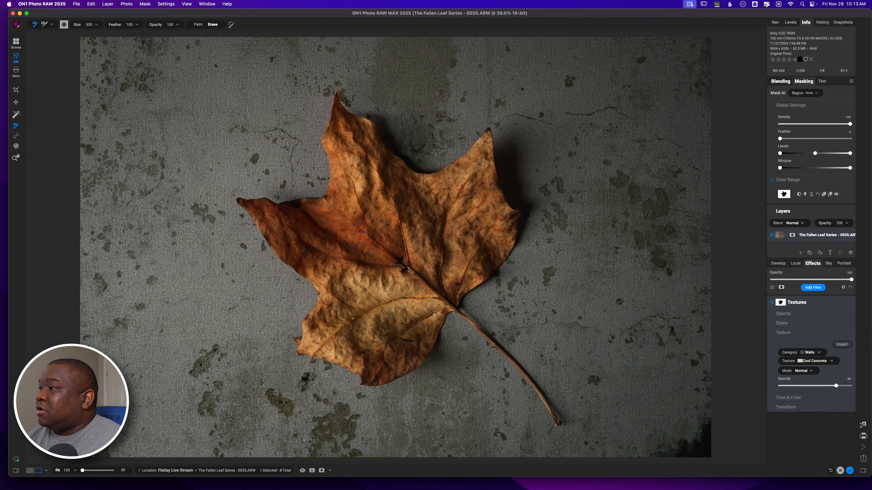
pyautogui.click(799, 93)
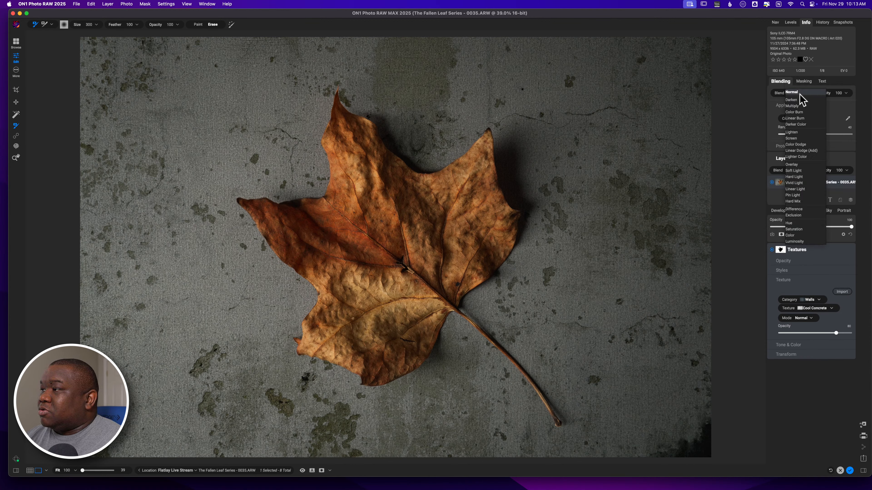
pyautogui.click(797, 93)
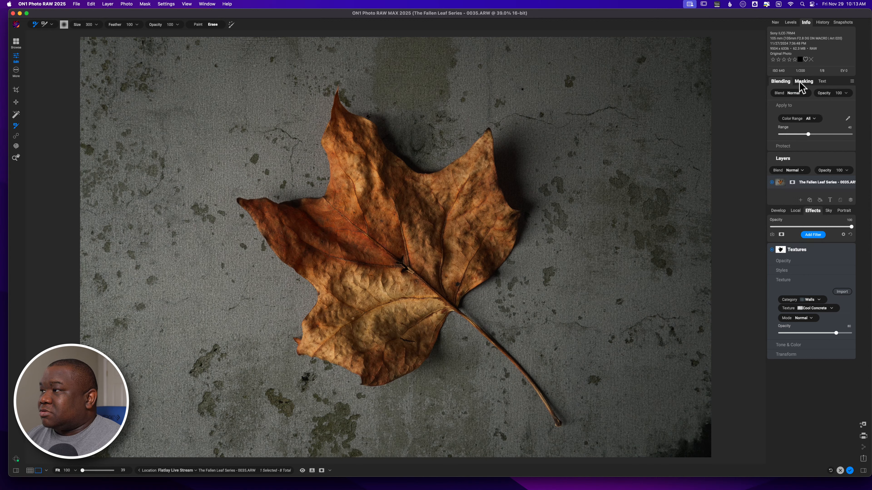
pyautogui.click(799, 83)
pyautogui.click(800, 253)
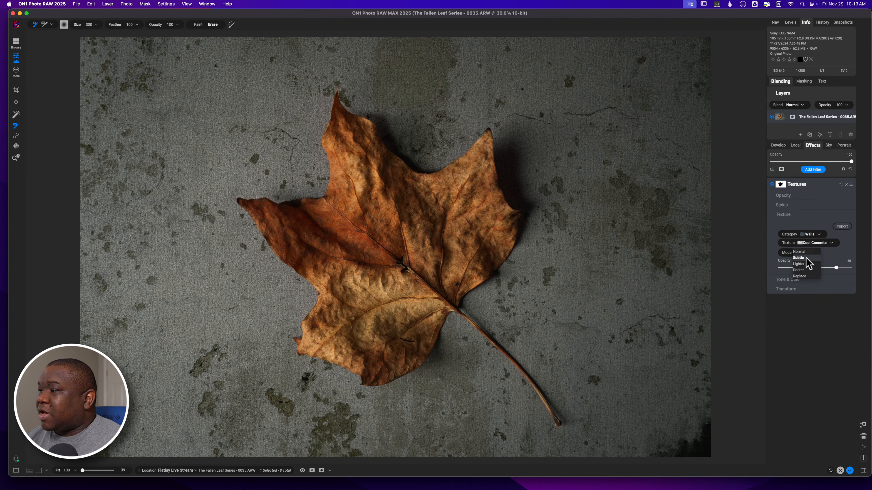
pyautogui.click(803, 258)
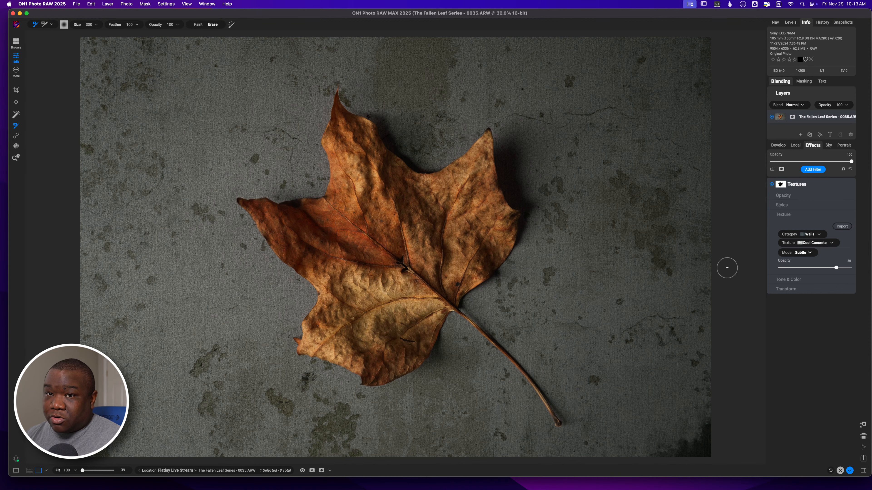
# Step: Try the Lighter mode on the Cool Concrete texture and examine the leaf and its edges at 100% zoom
pyautogui.click(802, 253)
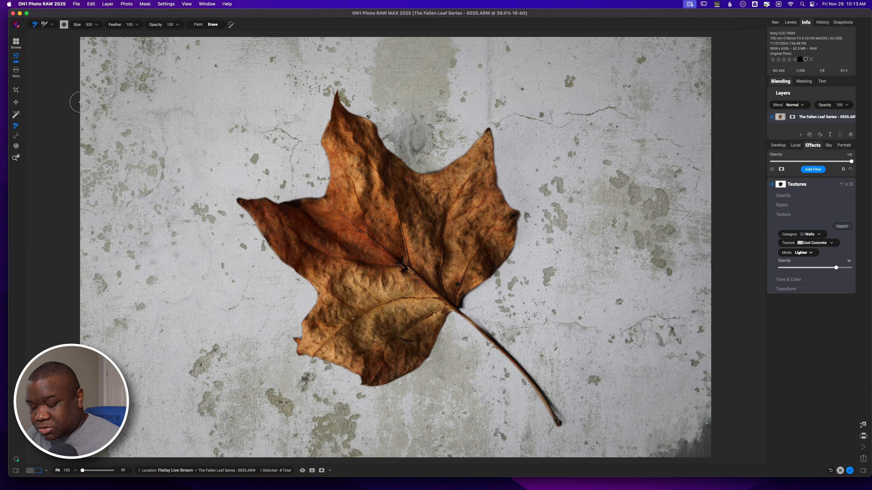
pyautogui.press('z')
pyautogui.click(410, 156)
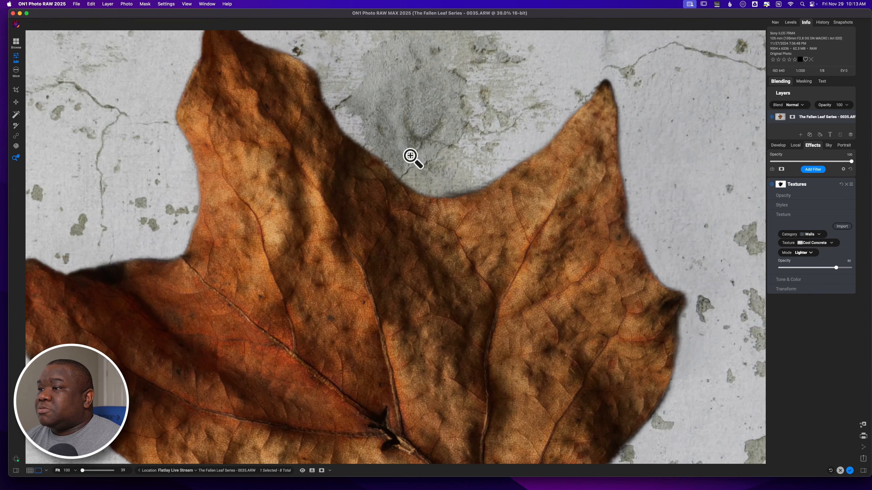
pyautogui.keyDown('alt'); pyautogui.click(423, 165); pyautogui.keyUp('alt')
pyautogui.click(391, 136)
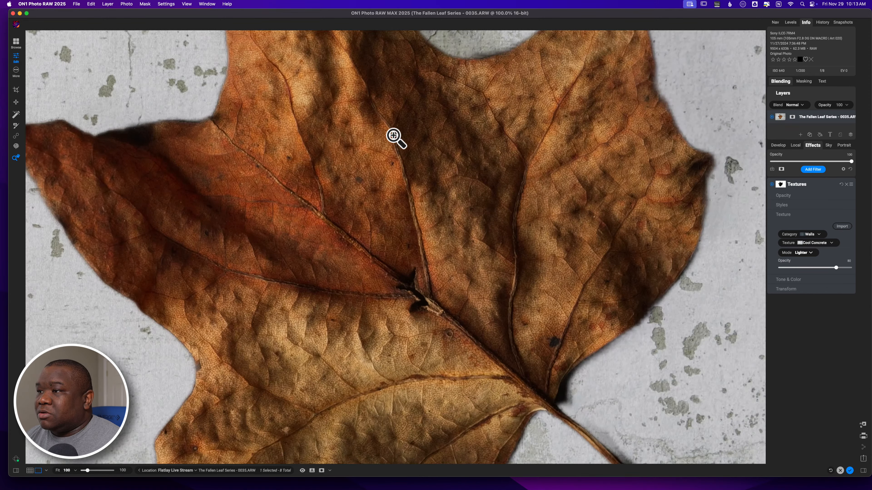
pyautogui.keyDown('alt'); pyautogui.click(393, 136); pyautogui.keyUp('alt')
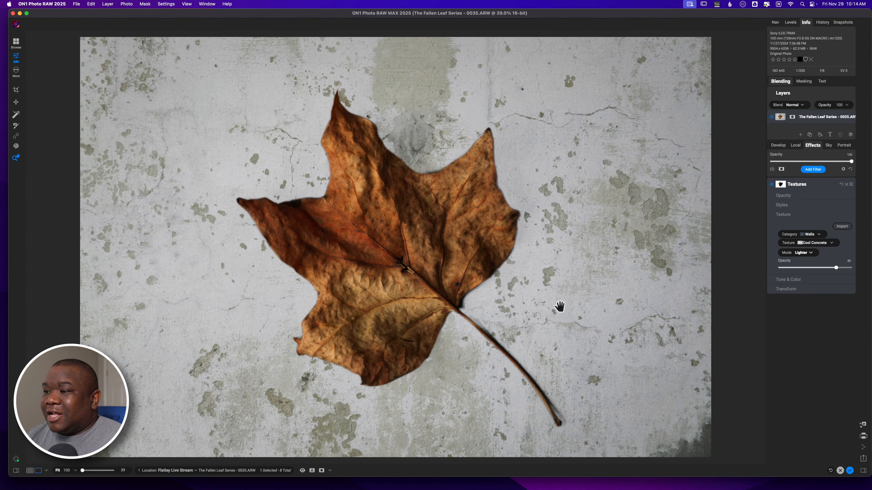
# Step: Switch the Cool Concrete texture back to Subtle for comparison, and set its mode to Replace
pyautogui.click(808, 253)
pyautogui.click(801, 246)
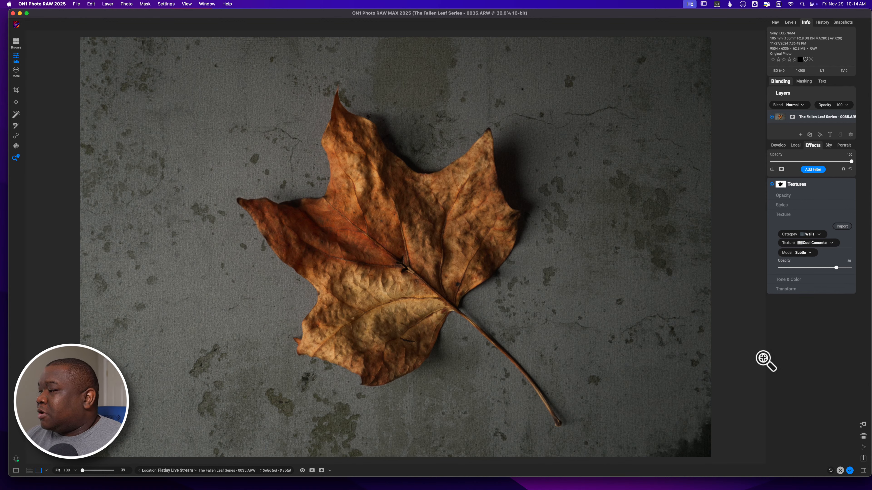
pyautogui.click(808, 252)
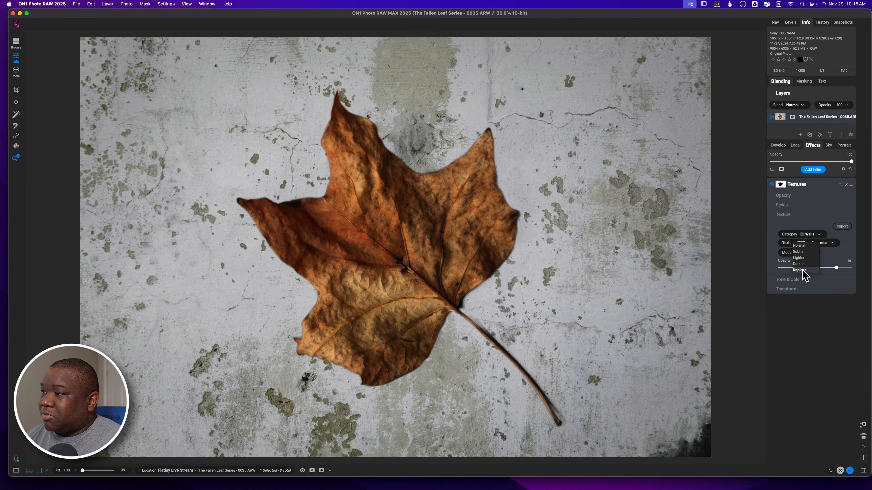
pyautogui.click(802, 271)
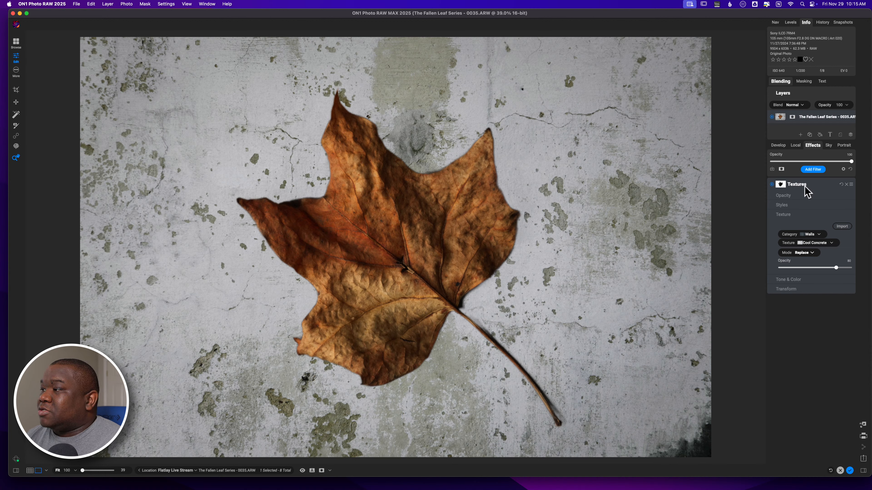
# Step: Show the Textures filter's blending options and look through its blend modes, keeping Normal
pyautogui.click(816, 186)
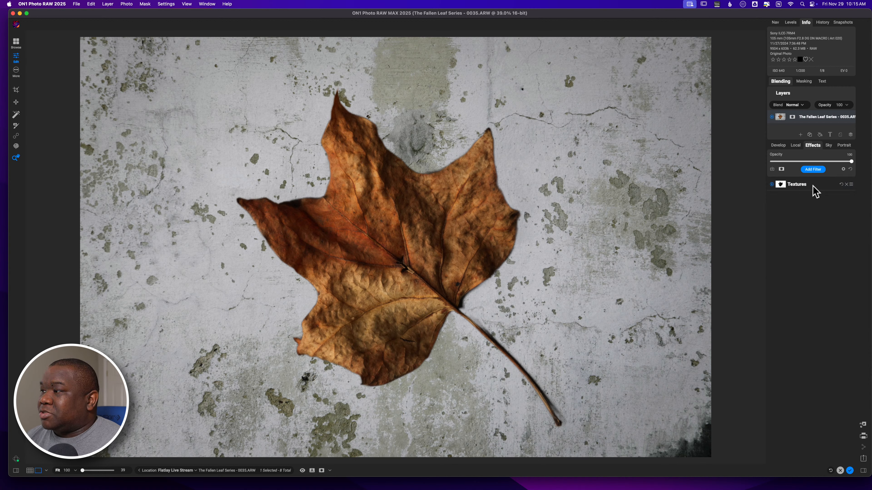
pyautogui.click(812, 185)
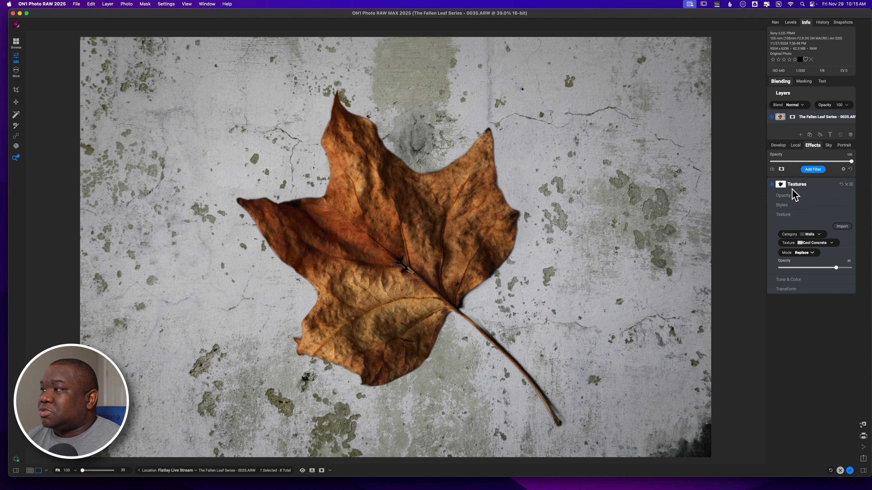
pyautogui.click(780, 82)
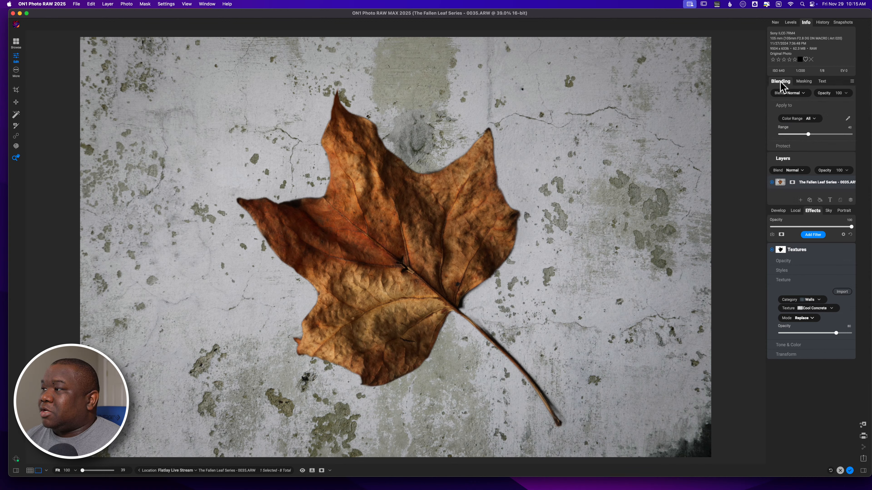
pyautogui.click(793, 93)
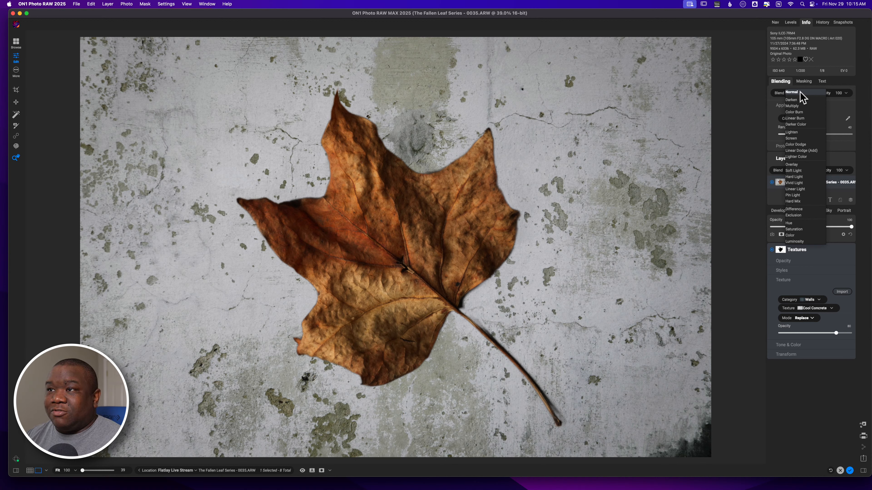
pyautogui.click(800, 93)
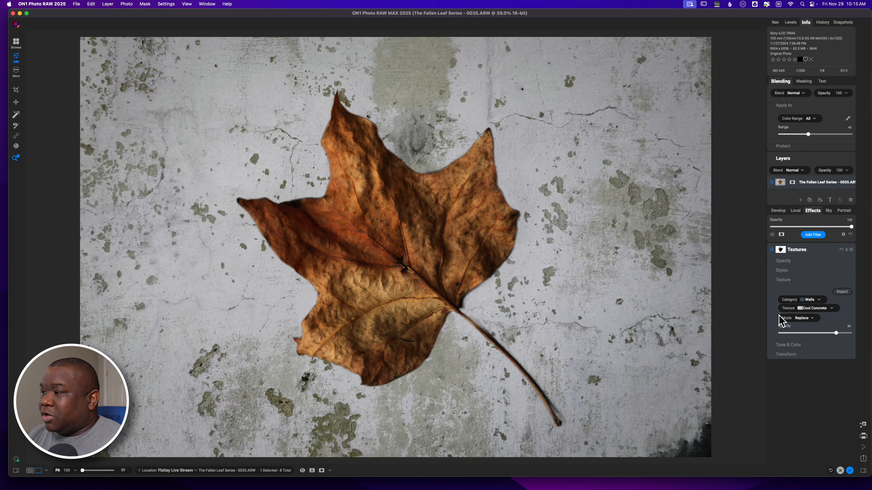
# Step: Check the modes of the Cool Concrete texture, keep Replace, and hide the filter's blending options
pyautogui.click(807, 319)
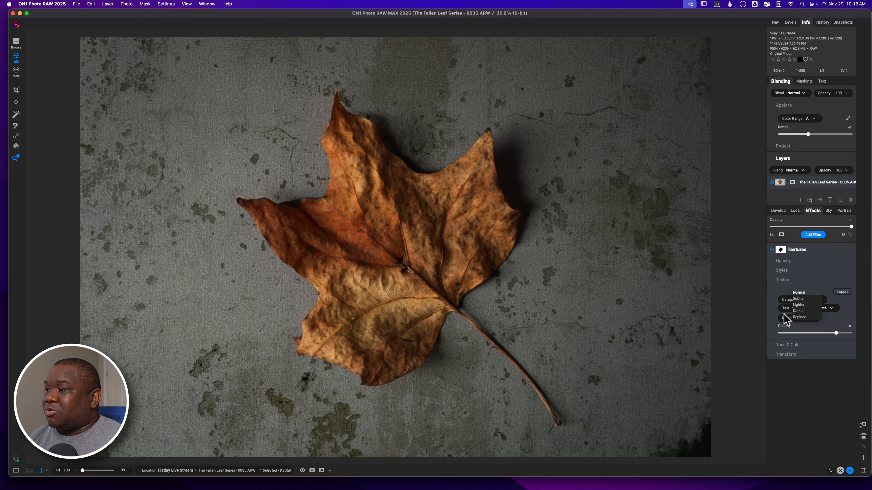
pyautogui.click(800, 317)
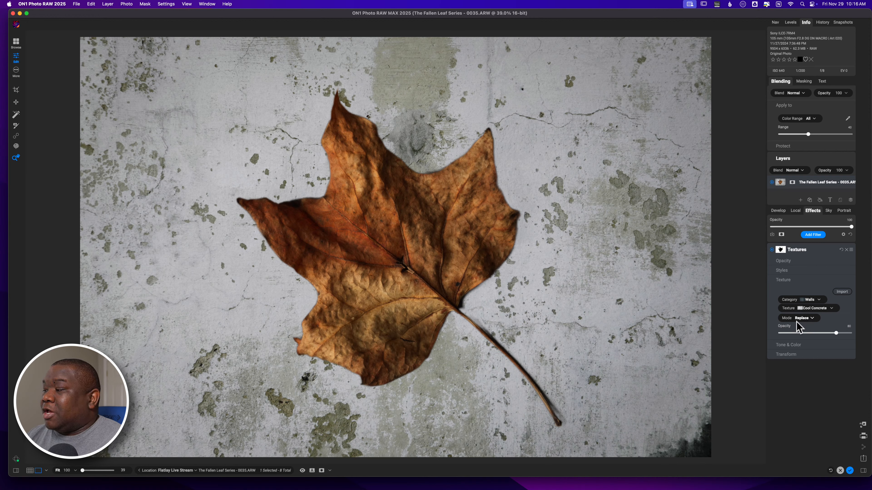
pyautogui.click(782, 83)
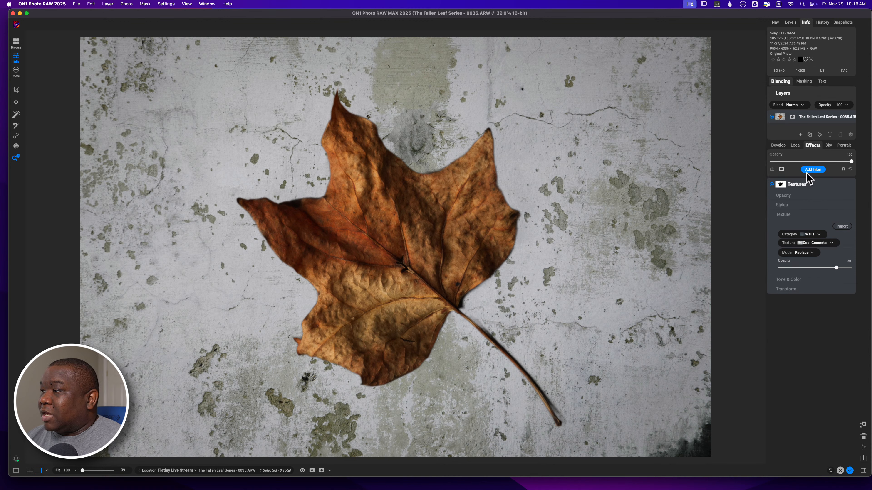
pyautogui.click(817, 184)
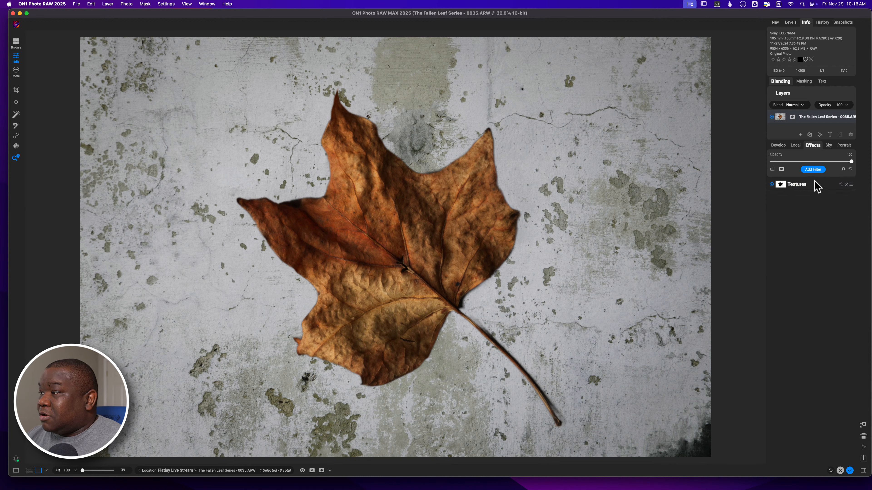
pyautogui.click(814, 184)
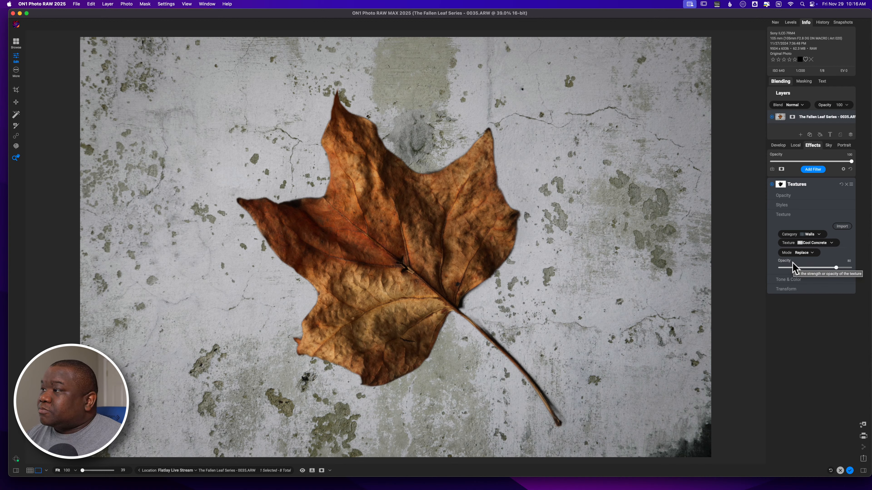
# Step: Reopen the Textures filter's blending options and preview the lightening blend modes, including Screen, Color Dodge and Lighter Color, on the background
pyautogui.click(784, 82)
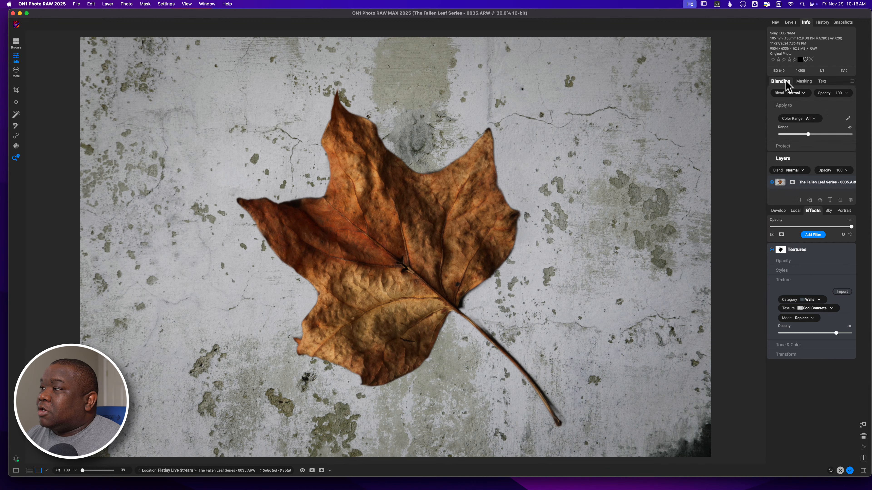
pyautogui.click(803, 94)
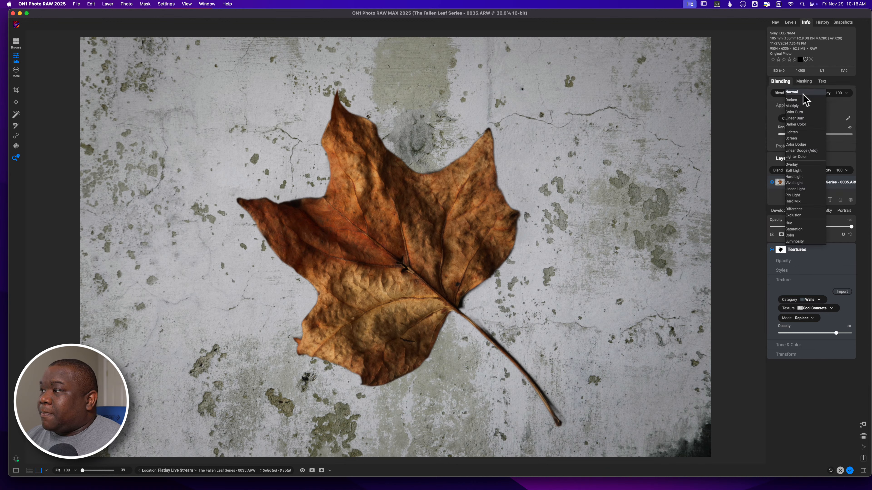
pyautogui.click(793, 92)
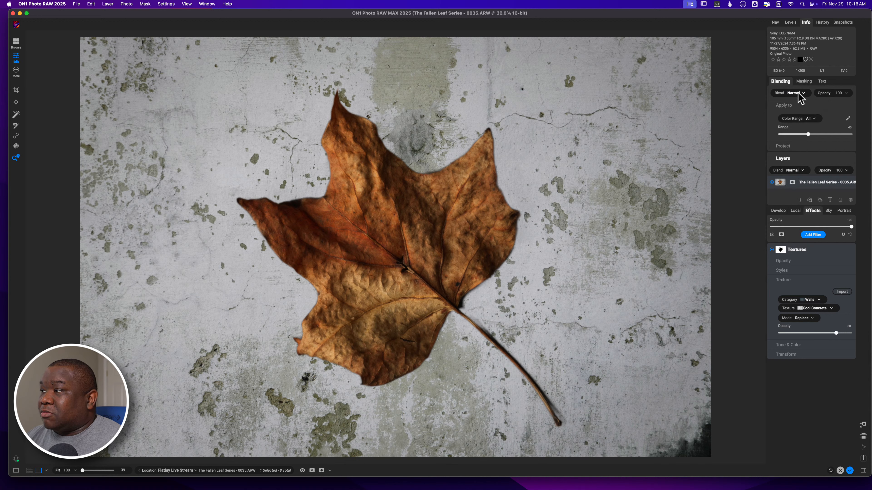
pyautogui.click(796, 94)
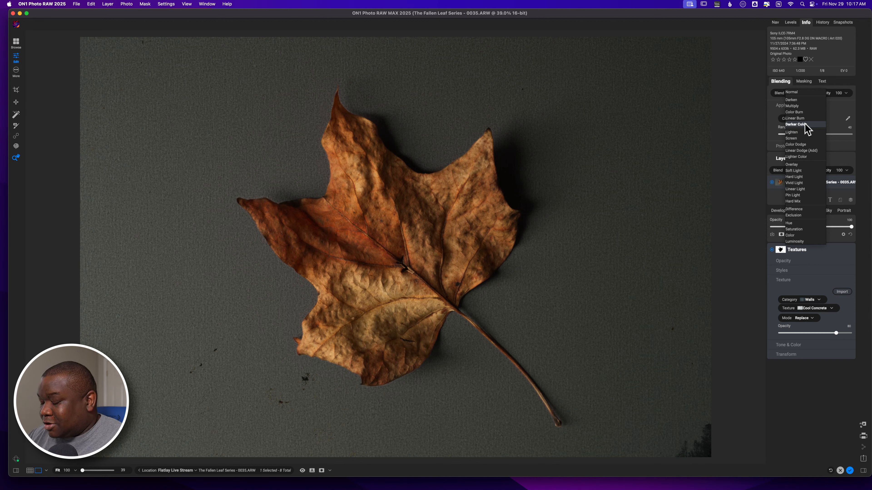
pyautogui.press('Down')
pyautogui.press('Down')
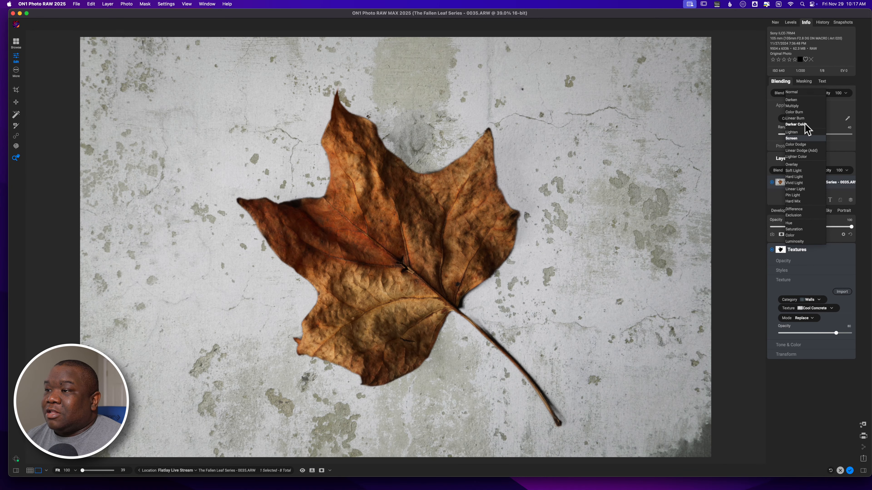
pyautogui.press('Down')
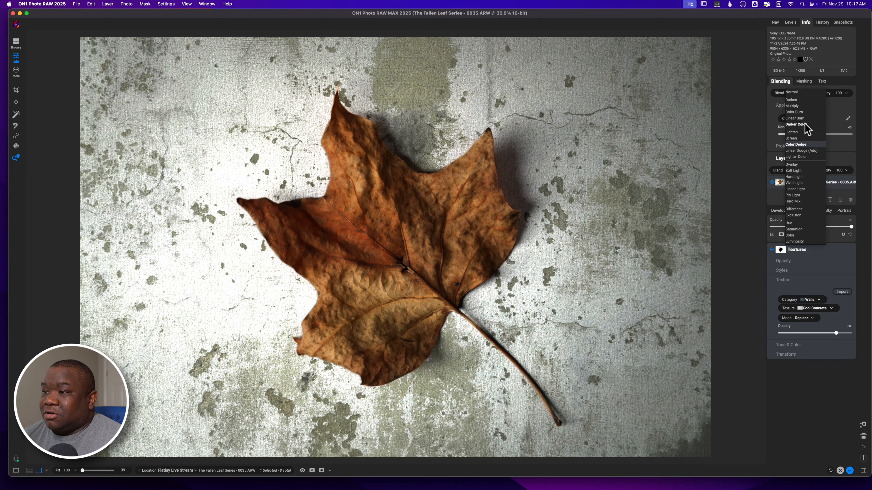
pyautogui.press('Down')
pyautogui.press('Up')
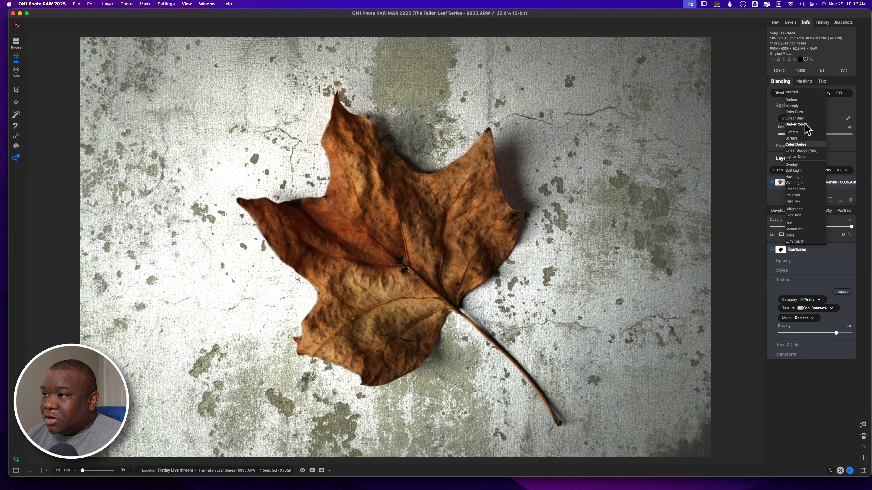
pyautogui.press('Down')
pyautogui.press('Down')
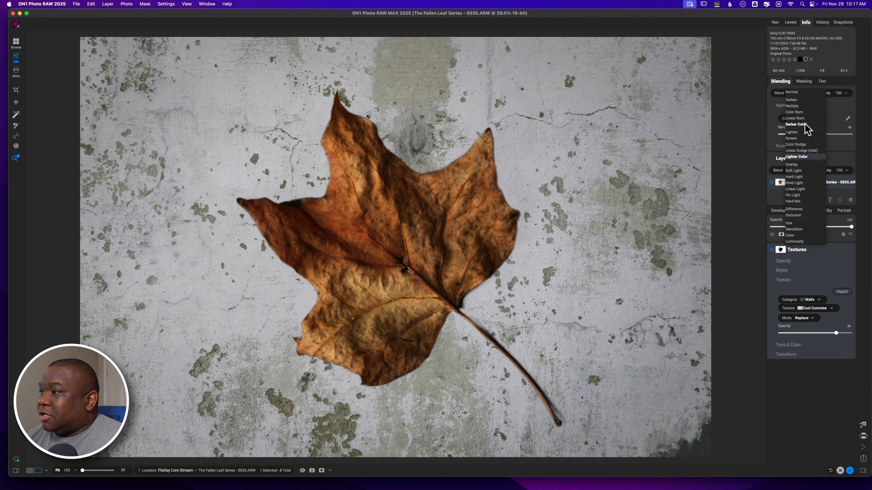
# Step: Compare the Overlay and Soft Light blend modes of the Textures filter on the leaf's background
pyautogui.press('Down')
pyautogui.press('Down')
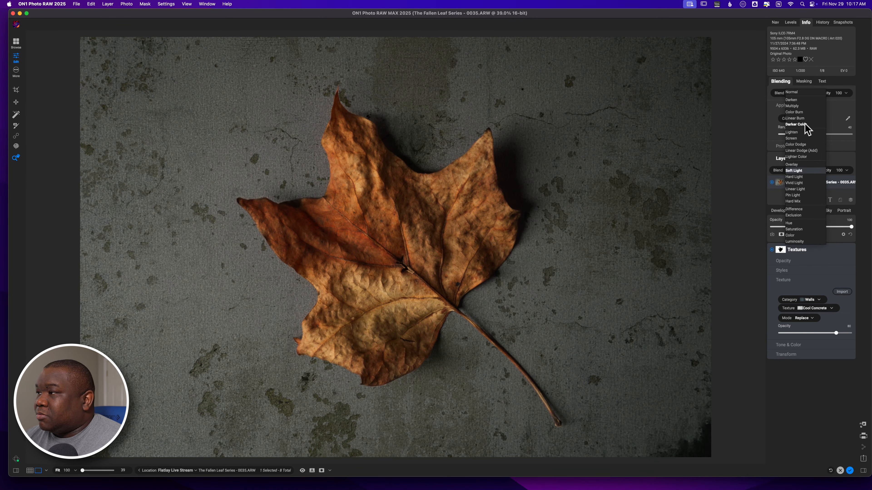
pyautogui.press('Up')
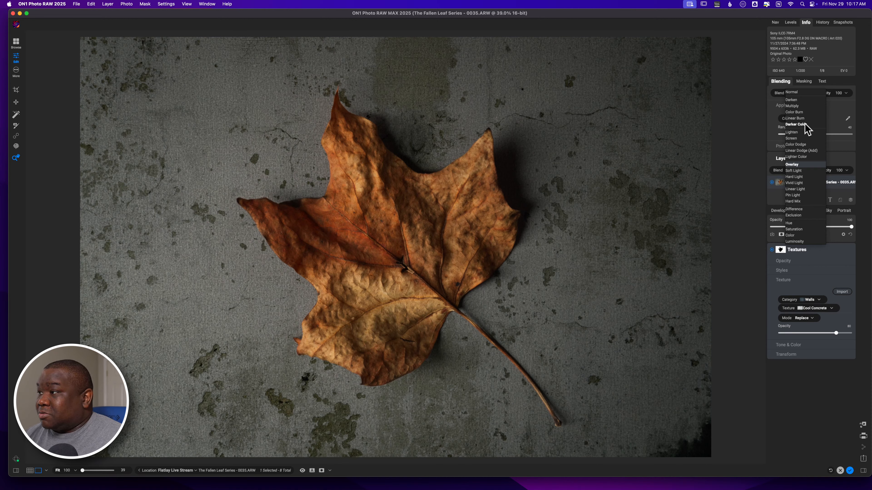
pyautogui.press('Down')
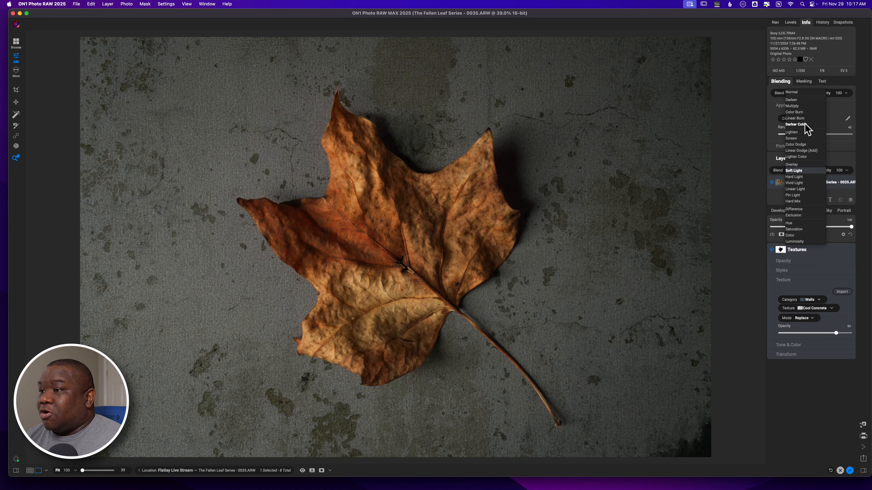
pyautogui.press('Up')
pyautogui.press('Down')
pyautogui.press('Up')
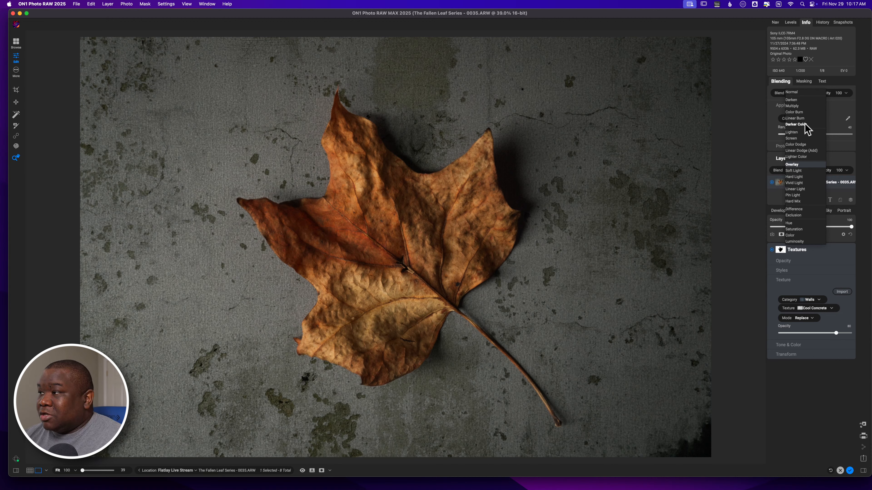
pyautogui.press('Down')
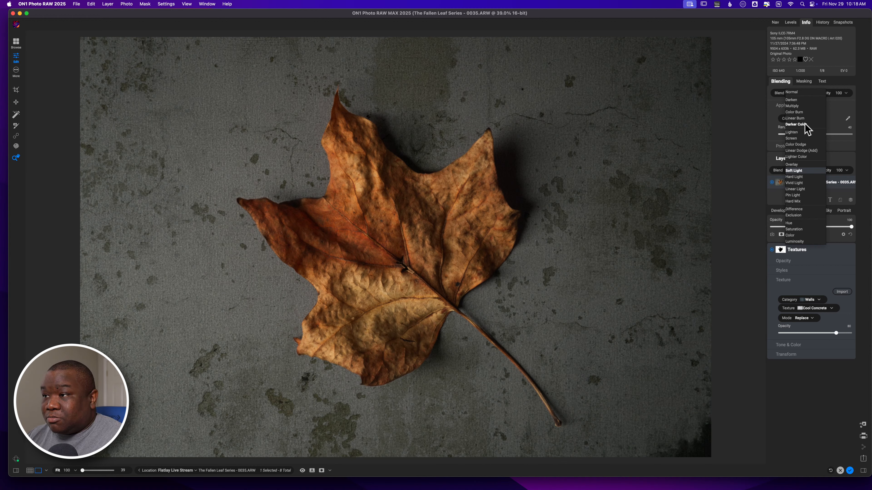
# Step: Preview the Hard Light, Vivid Light, Linear Light, Pin Light and Hard Mix blend modes on the textured background
pyautogui.press('Down')
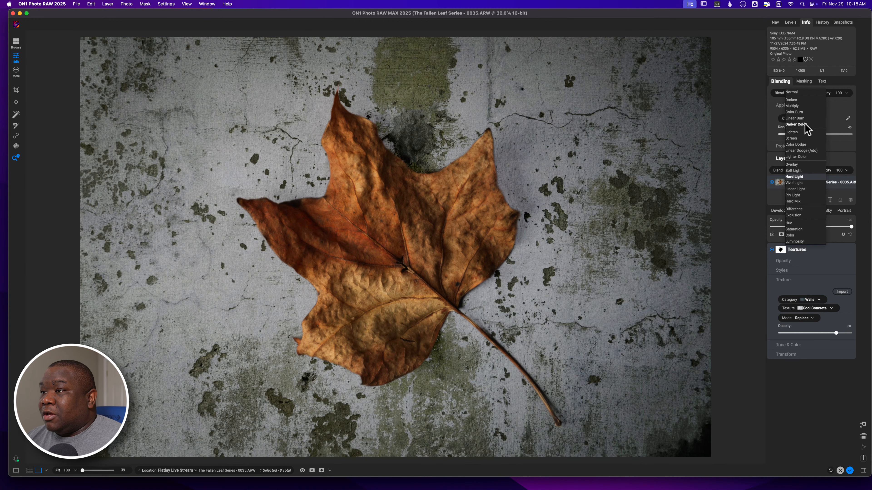
pyautogui.press('Down')
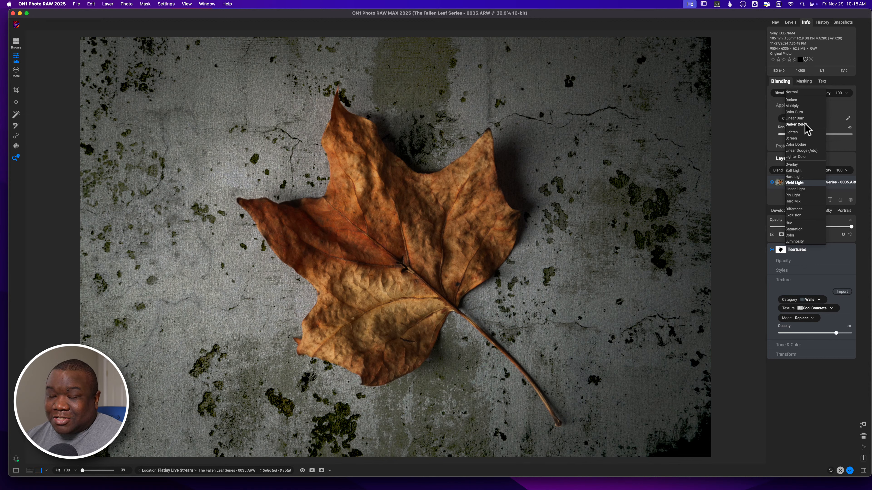
pyautogui.press('Down')
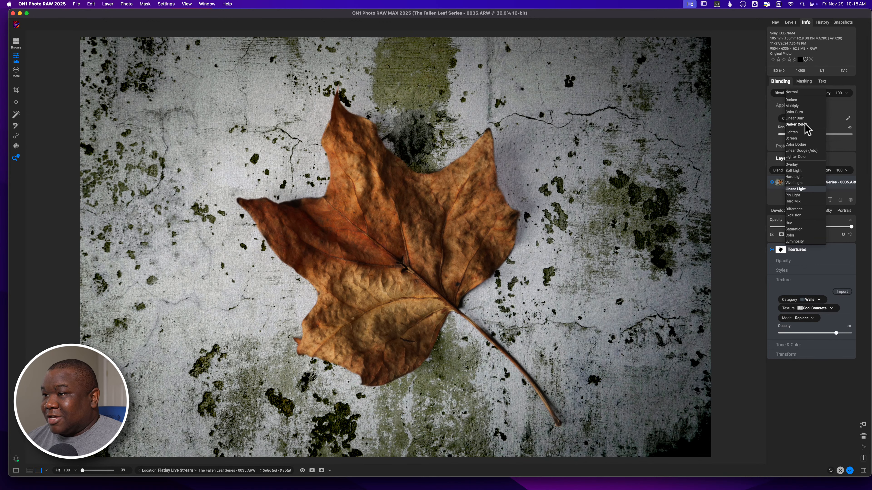
pyautogui.press('Down')
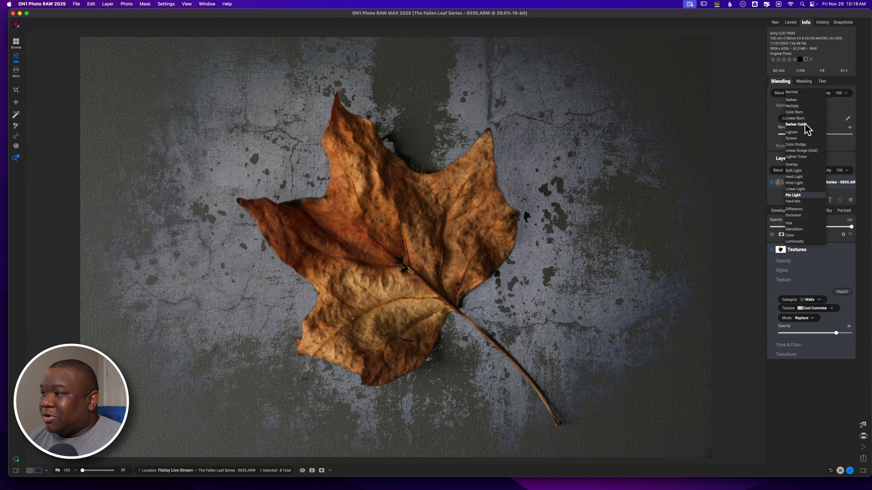
pyautogui.press('Down')
pyautogui.press('Down')
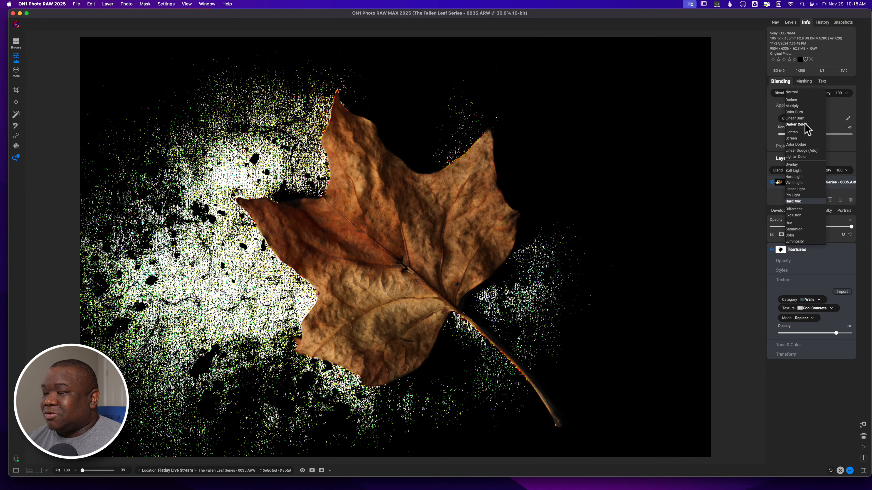
# Step: Preview the Difference, Exclusion, Hue, Saturation and Multiply blend modes on the texture, and keep the filter's blend mode at Normal
pyautogui.press('Down')
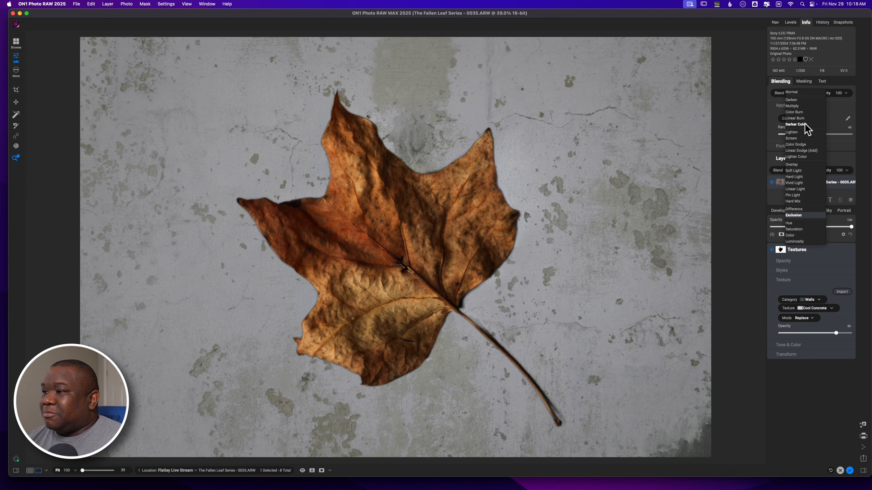
pyautogui.press('Down')
pyautogui.press('Down')
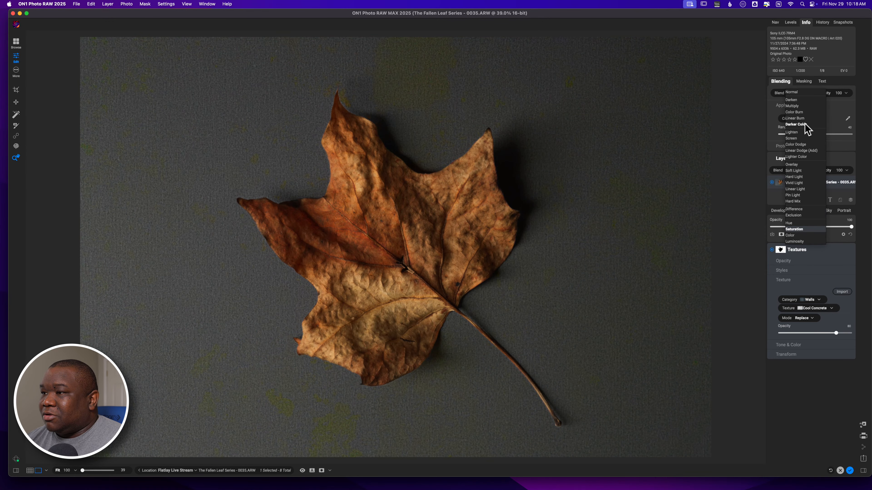
pyautogui.press('Down')
pyautogui.press('Up')
pyautogui.press('Up')
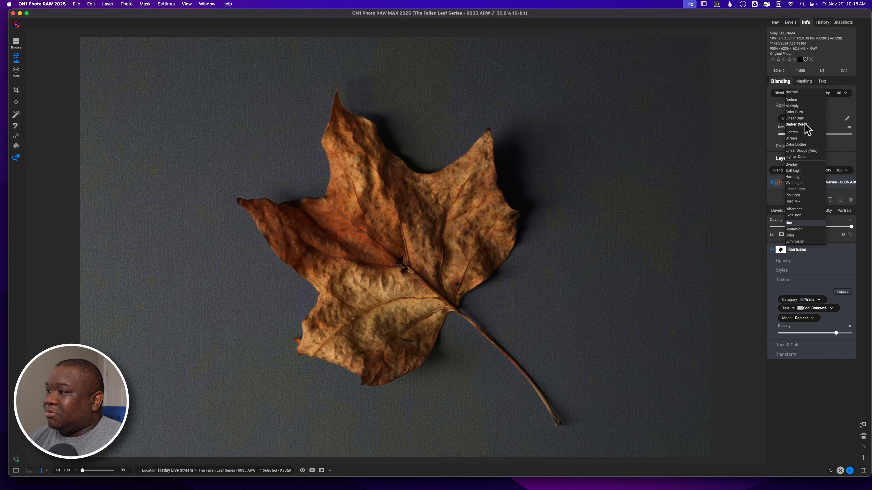
pyautogui.press('Up')
pyautogui.press('Up')
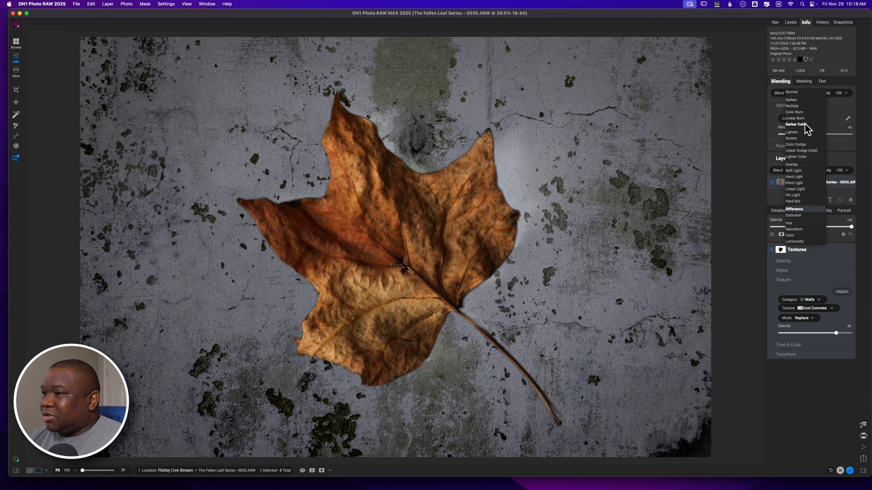
pyautogui.press('Down')
pyautogui.press('Down')
pyautogui.press('Down')
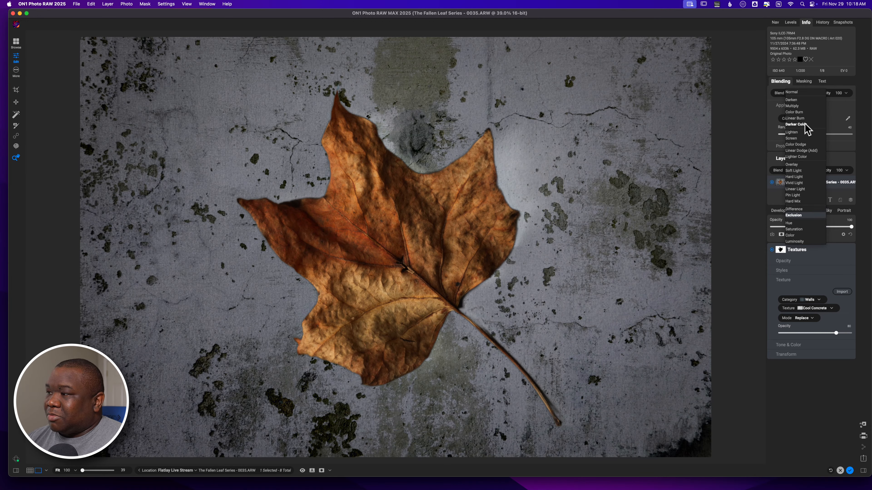
pyautogui.press('Down')
pyautogui.press('Down')
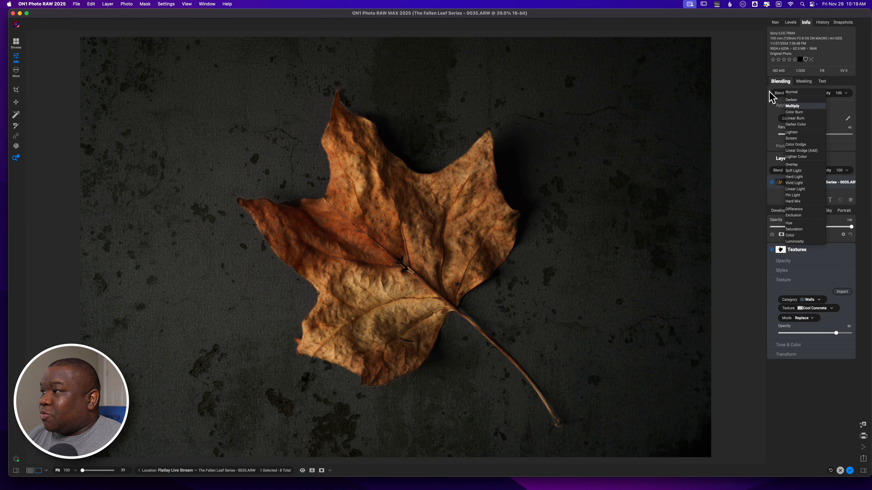
pyautogui.click(770, 91)
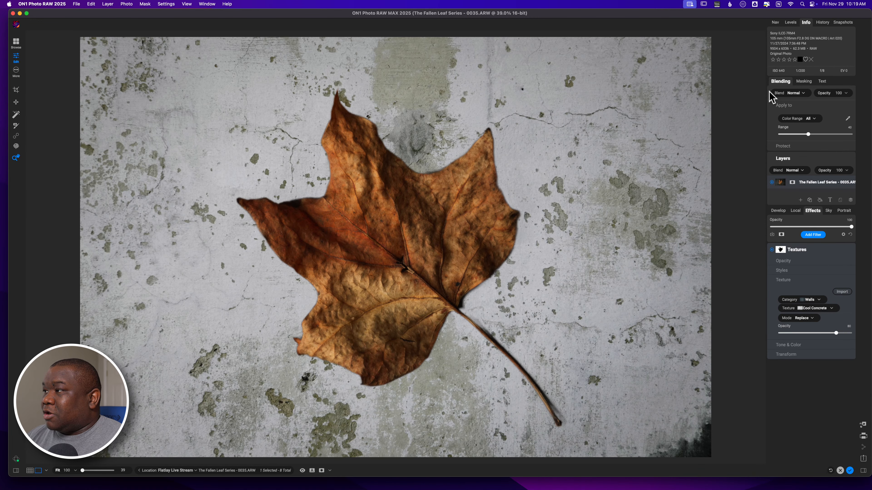
# Step: Close the blending options and set the Cool Concrete texture's mode to Subtle
pyautogui.click(778, 82)
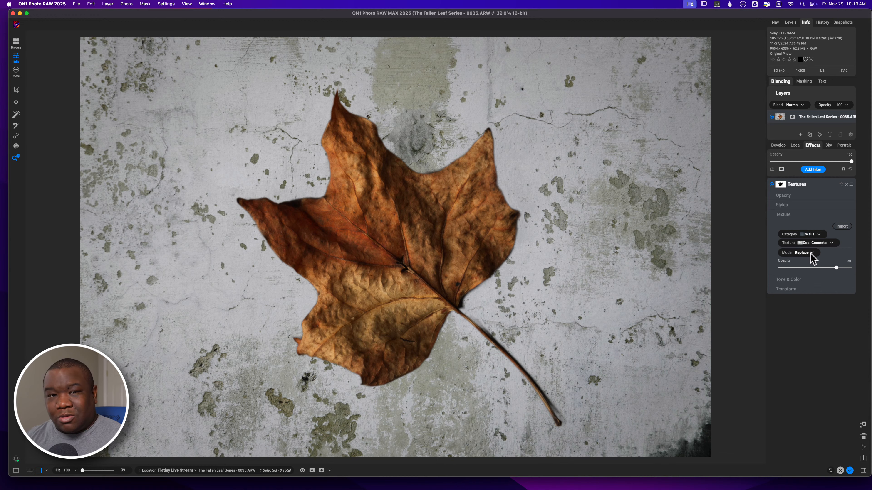
pyautogui.click(811, 254)
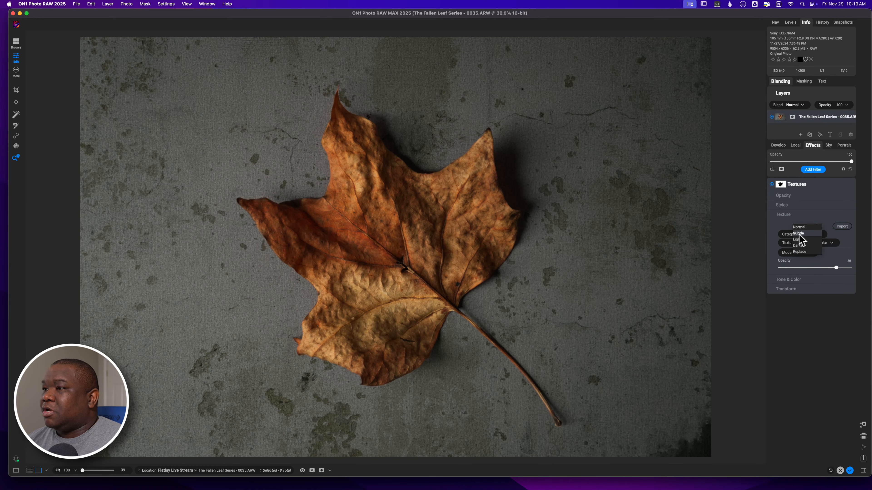
pyautogui.click(799, 235)
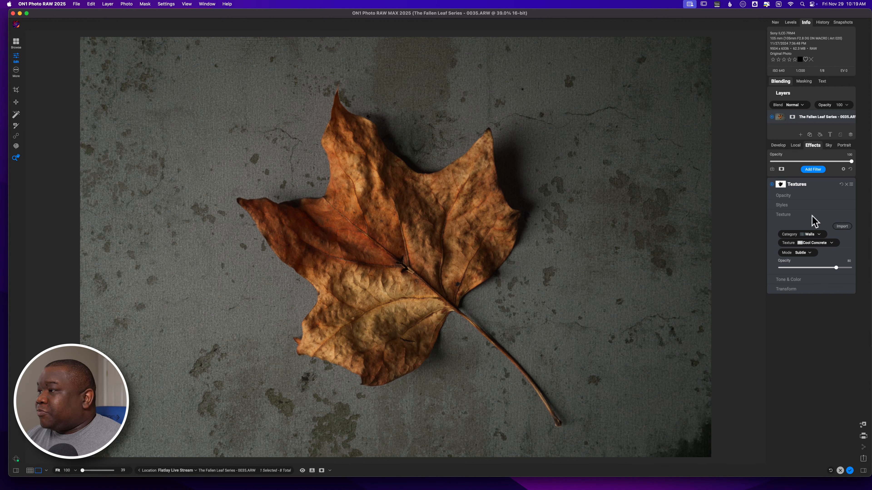
# Step: Open the Leaf Cut Out local adjustment, try a strong exposure boost, and settle on a modest increase
pyautogui.click(796, 144)
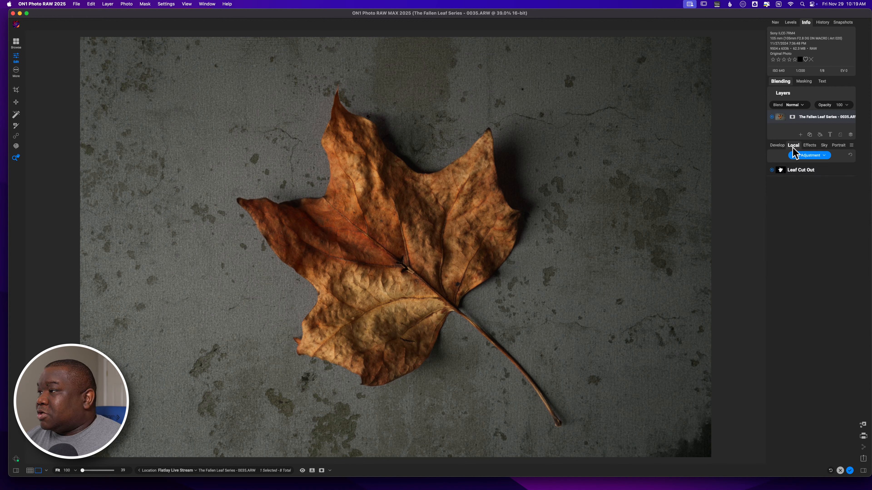
pyautogui.click(792, 170)
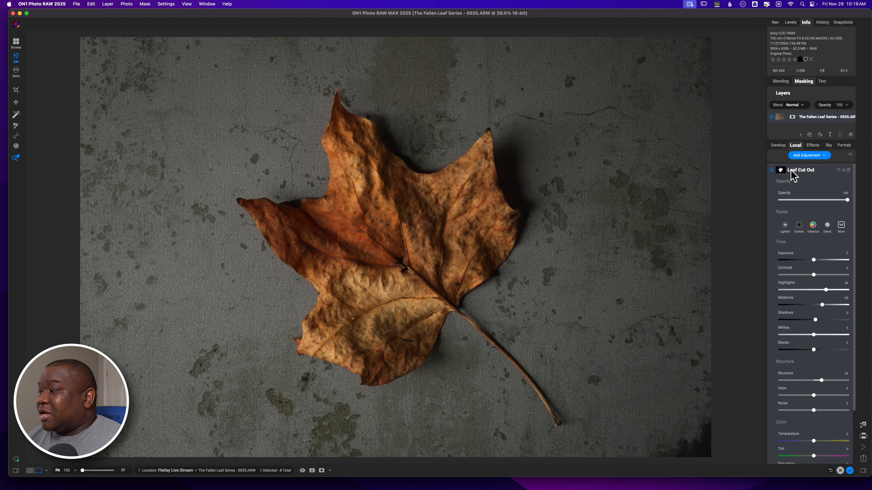
pyautogui.click(813, 260)
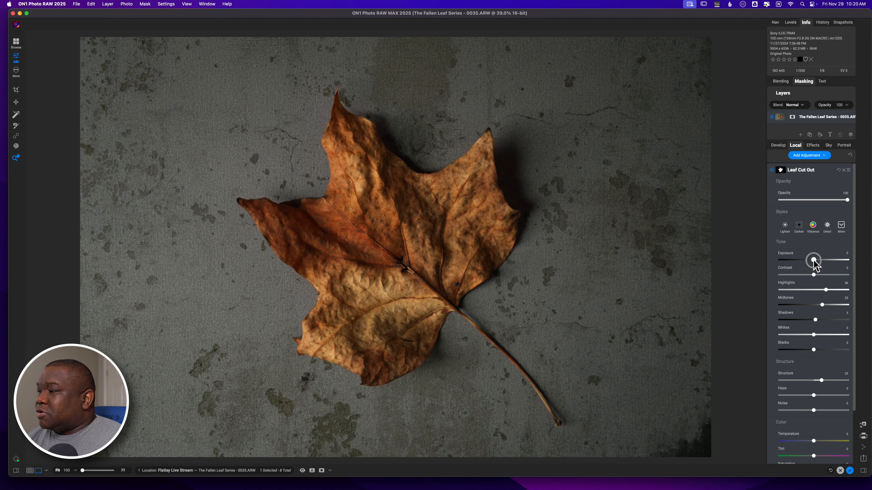
pyautogui.moveTo(814, 260); pyautogui.dragTo(826, 261)
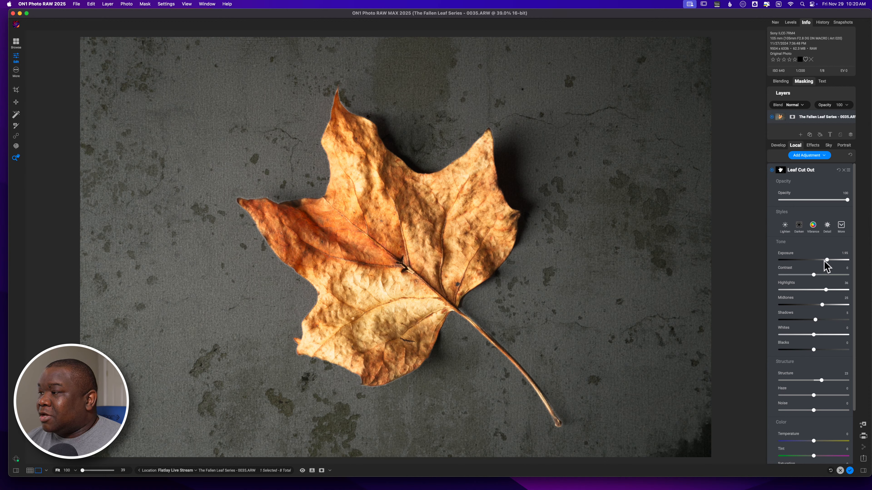
pyautogui.moveTo(825, 263); pyautogui.dragTo(817, 261)
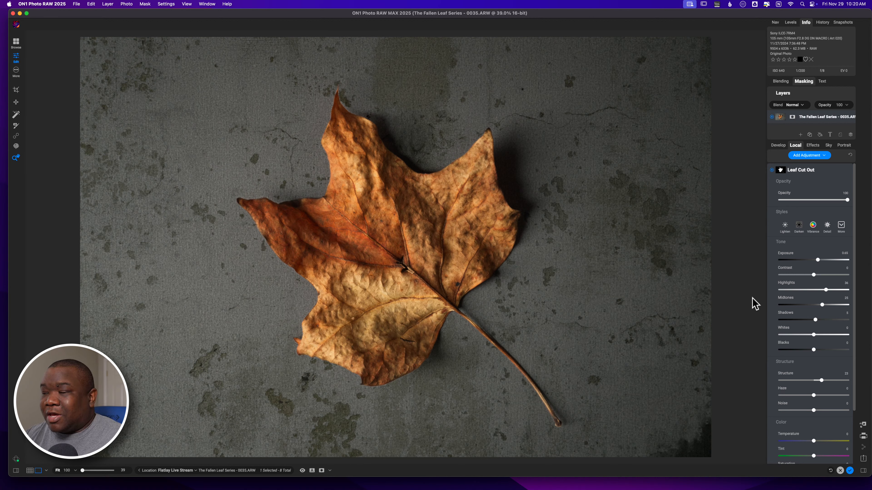
# Step: Add a Black & White filter above the Textures filter and collapse its settings
pyautogui.click(813, 145)
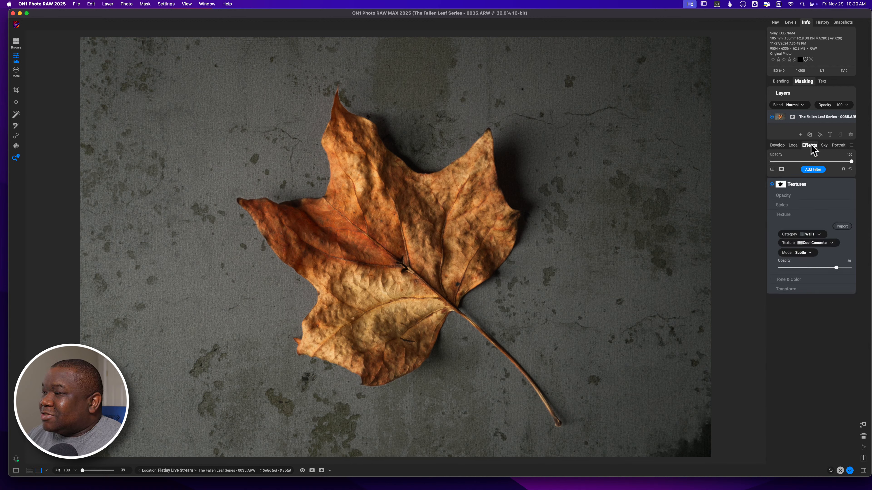
pyautogui.click(809, 171)
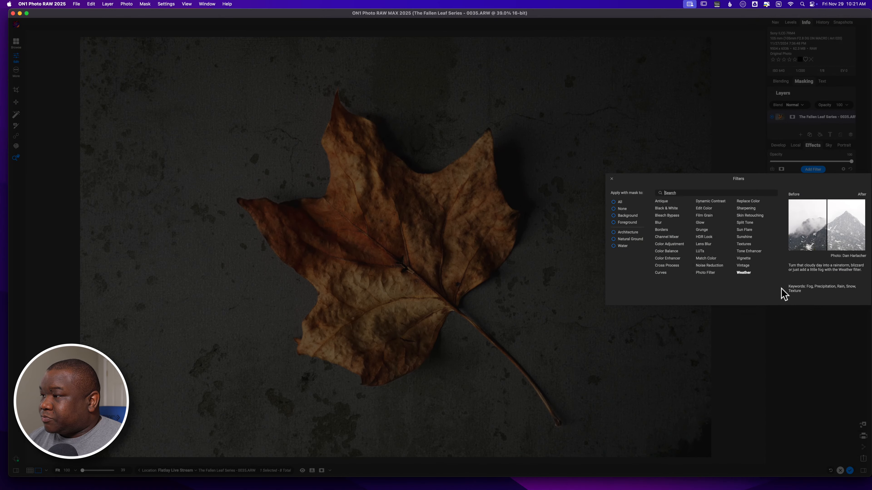
pyautogui.click(668, 209)
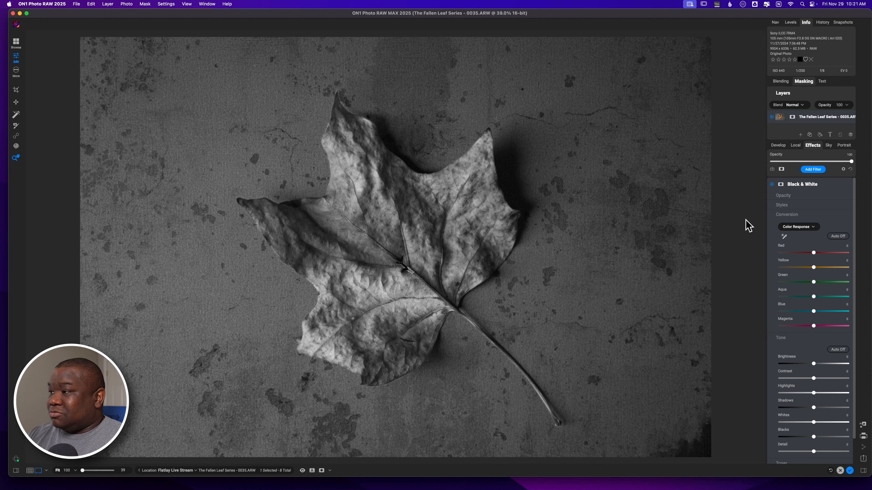
pyautogui.click(812, 185)
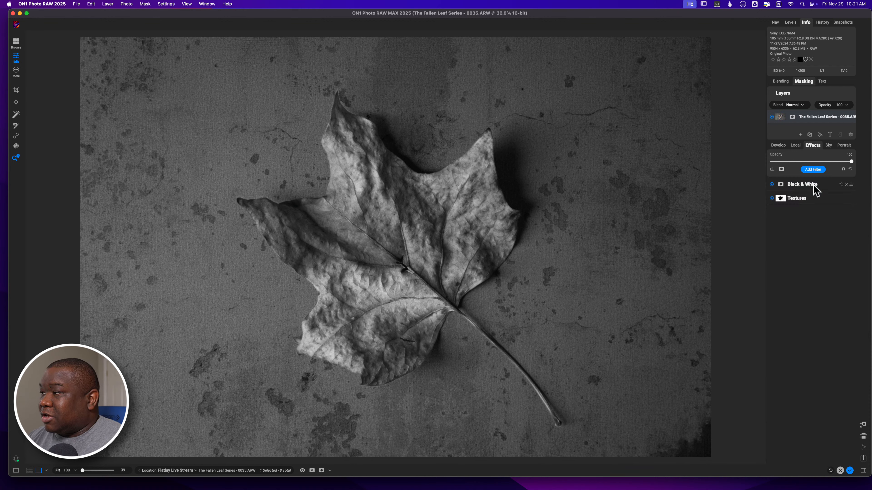
# Step: Reduce the Leaf Cut Out adjustment's highlights and exposure, and set its midtones to 14
pyautogui.click(793, 145)
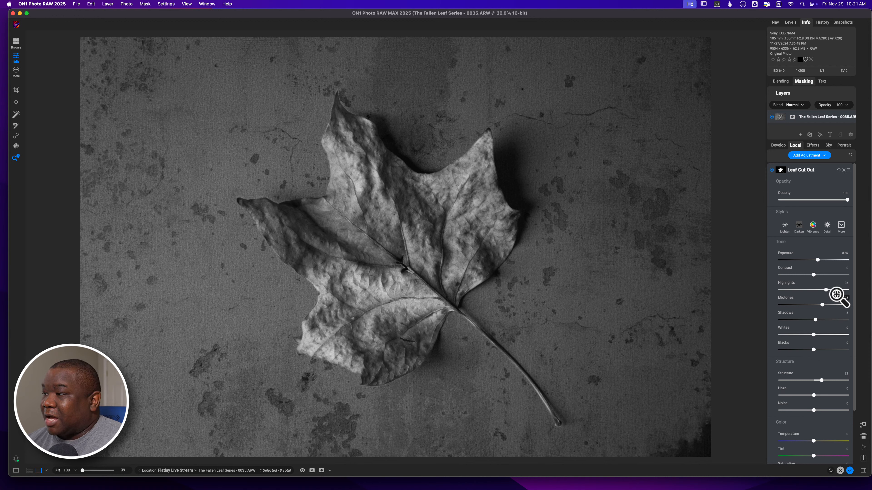
pyautogui.moveTo(824, 289); pyautogui.dragTo(813, 290)
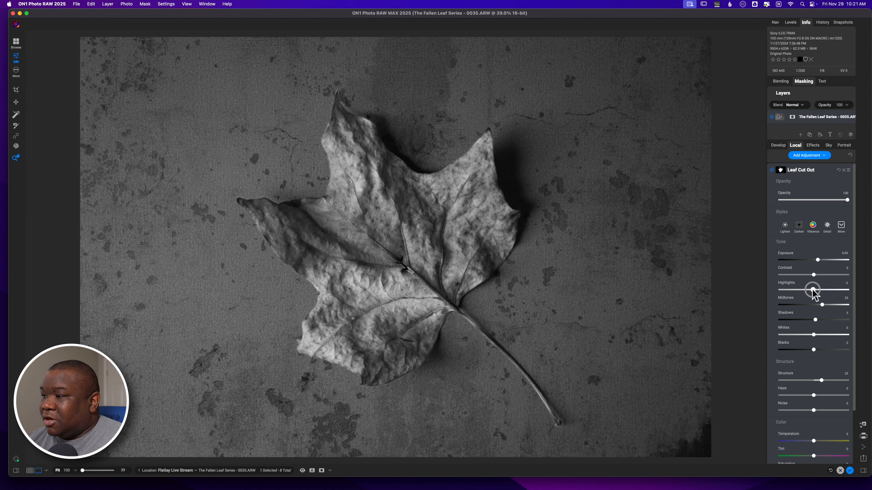
pyautogui.moveTo(818, 260); pyautogui.dragTo(816, 262)
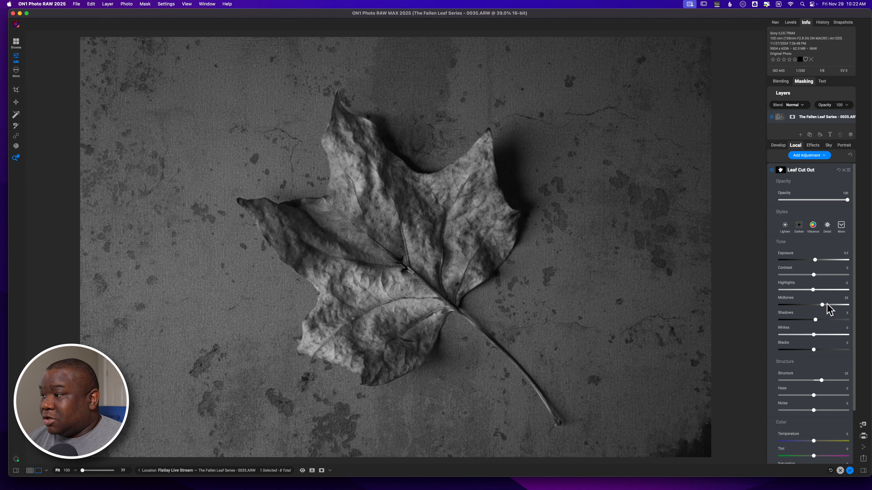
pyautogui.moveTo(821, 305); pyautogui.dragTo(818, 305)
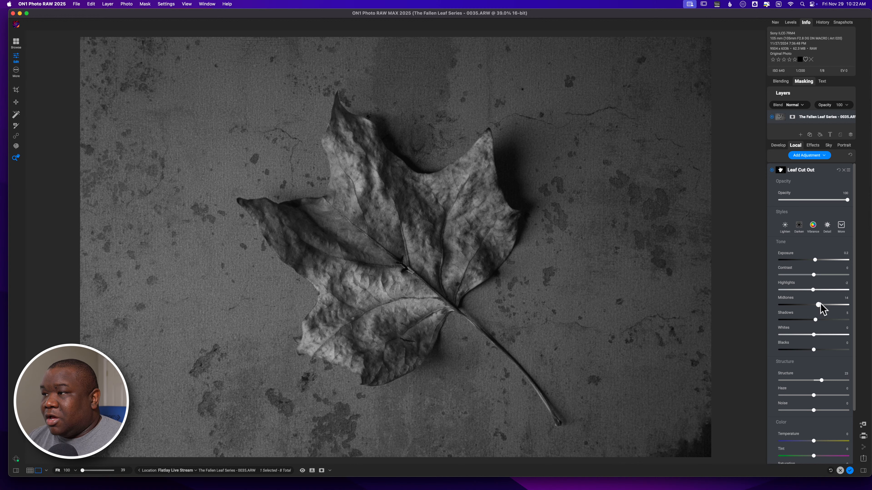
# Step: Compare the leaf in color and in monochrome using the Black & White filter's visibility
pyautogui.click(811, 145)
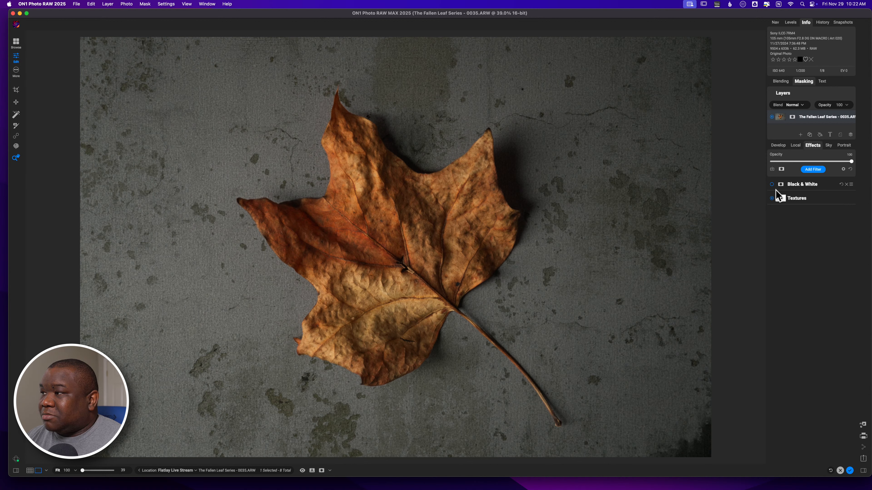
pyautogui.click(771, 185)
# Step: Refine the Leaf Cut Out tones with contrast 19, highlights 17 and midtones 22, slightly raising shadows and whites and lowering blacks
pyautogui.click(795, 145)
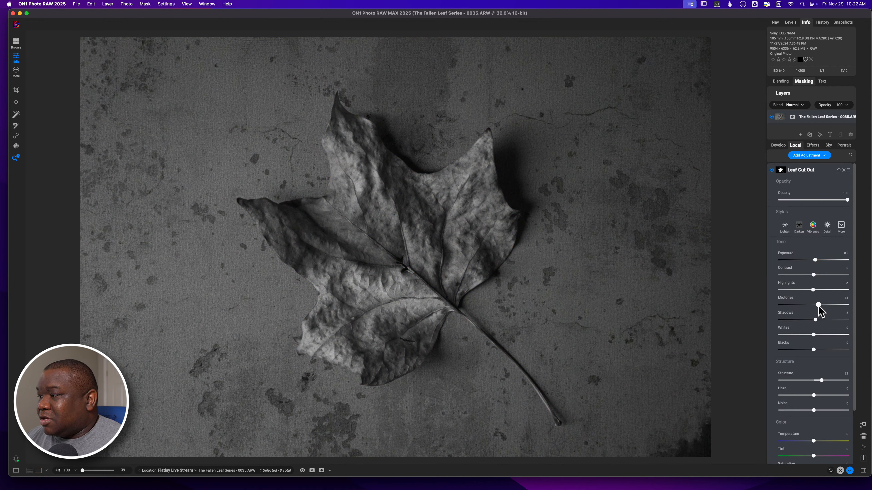
pyautogui.moveTo(818, 305); pyautogui.dragTo(819, 306)
pyautogui.moveTo(820, 305); pyautogui.dragTo(817, 320)
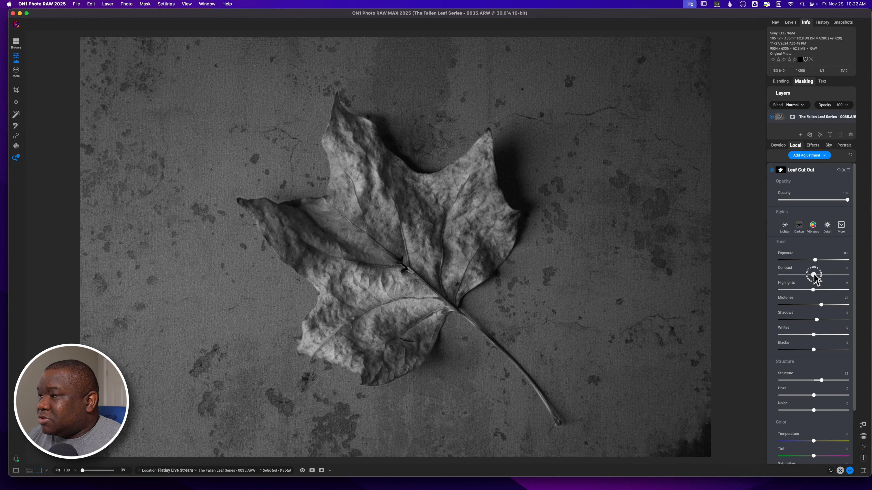
pyautogui.moveTo(814, 276); pyautogui.dragTo(820, 291)
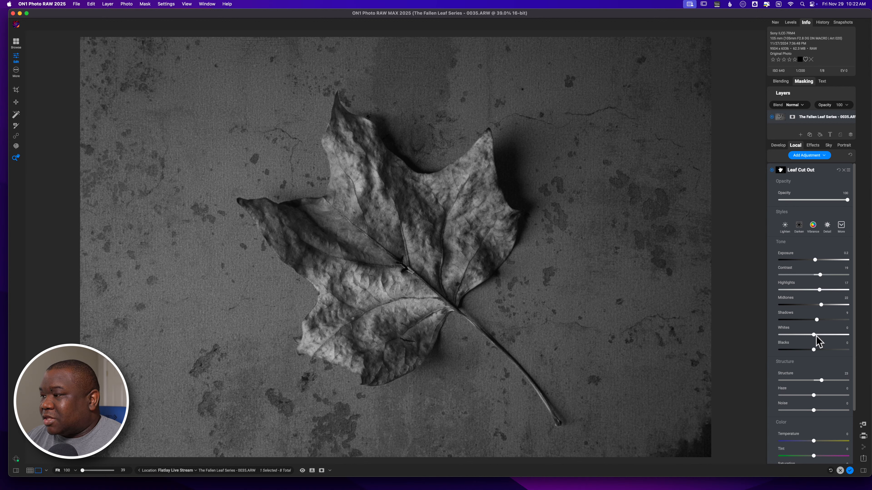
pyautogui.moveTo(814, 335); pyautogui.dragTo(811, 349)
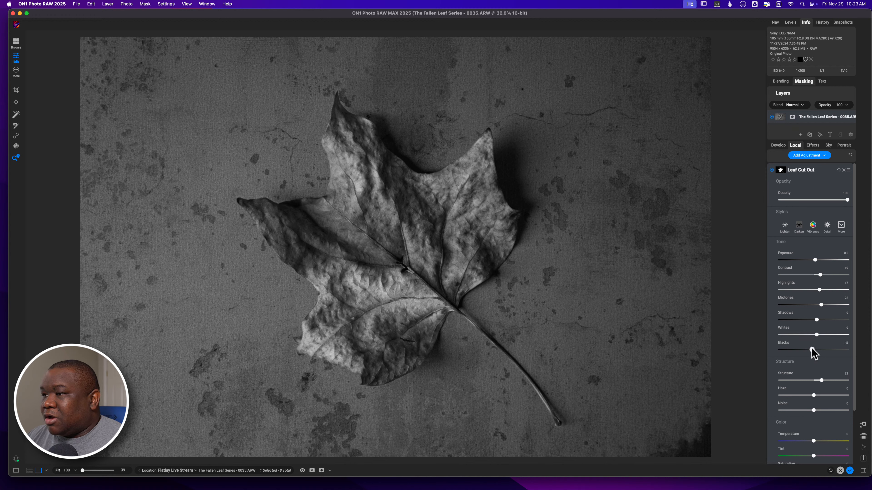
# Step: Disable the Black & White filter to bring back the color image, and collapse its settings
pyautogui.click(812, 145)
pyautogui.click(771, 185)
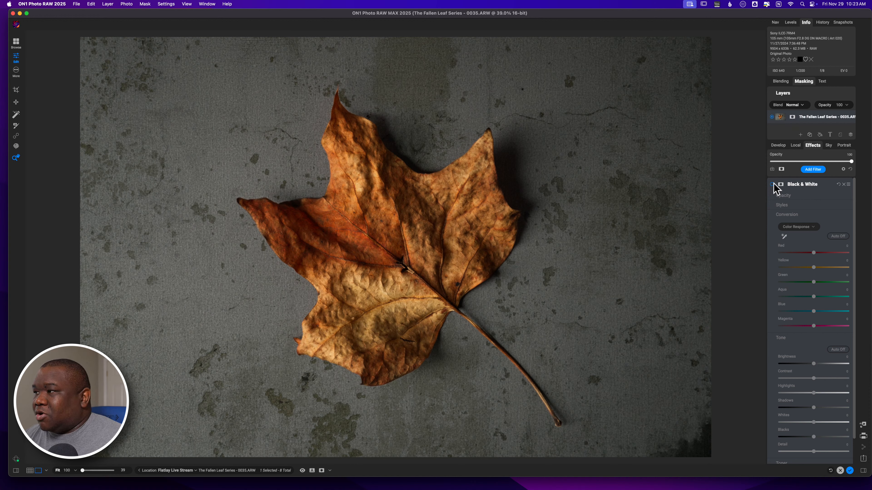
pyautogui.click(820, 185)
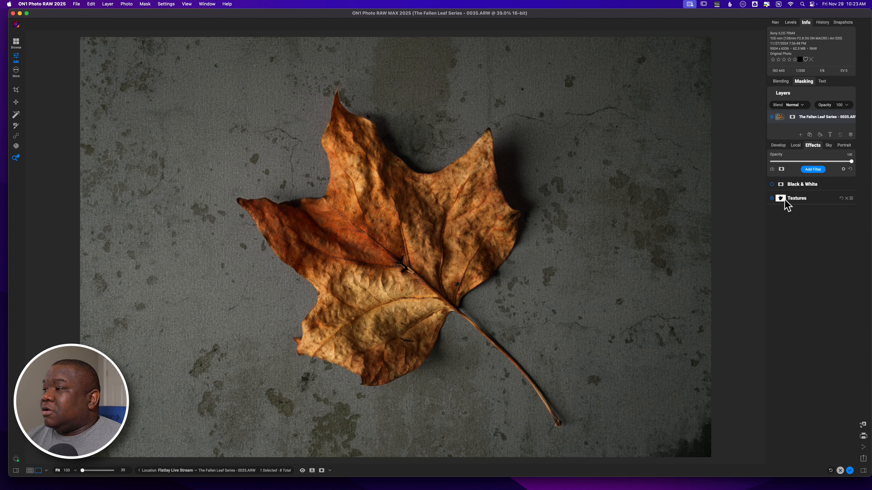
# Step: Examine the Tone & Color options of the existing Textures filter
pyautogui.click(795, 201)
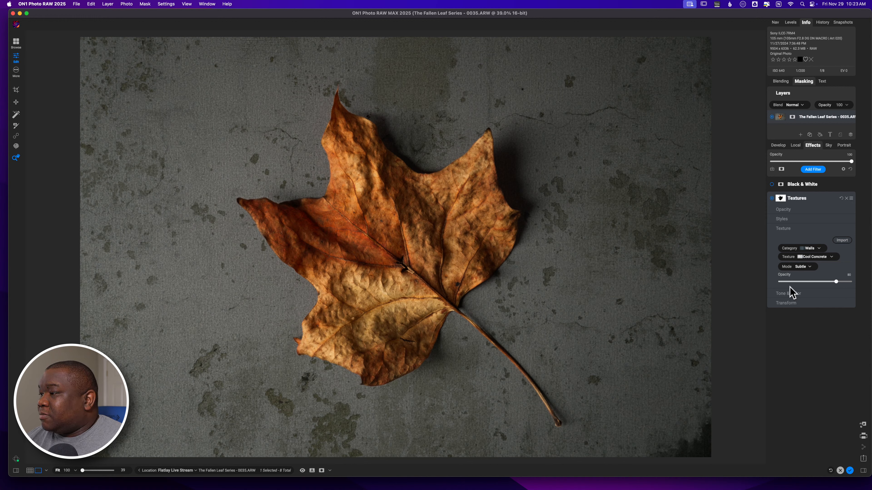
pyautogui.click(788, 294)
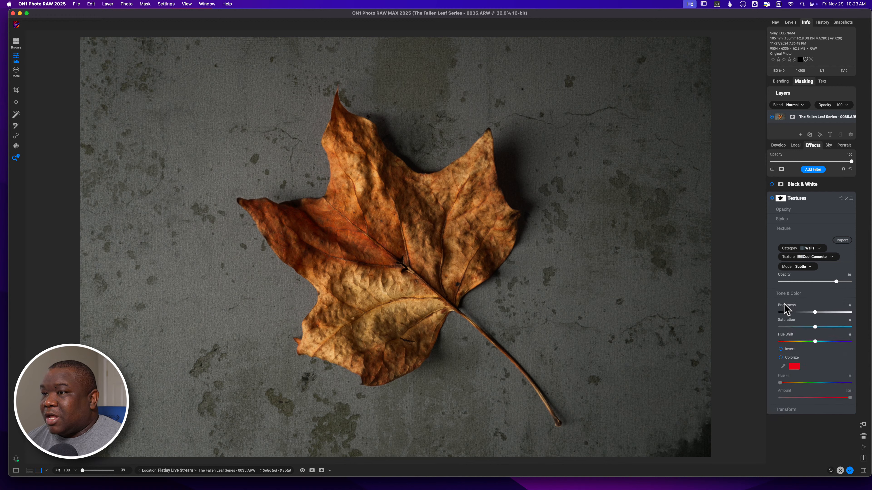
pyautogui.click(800, 293)
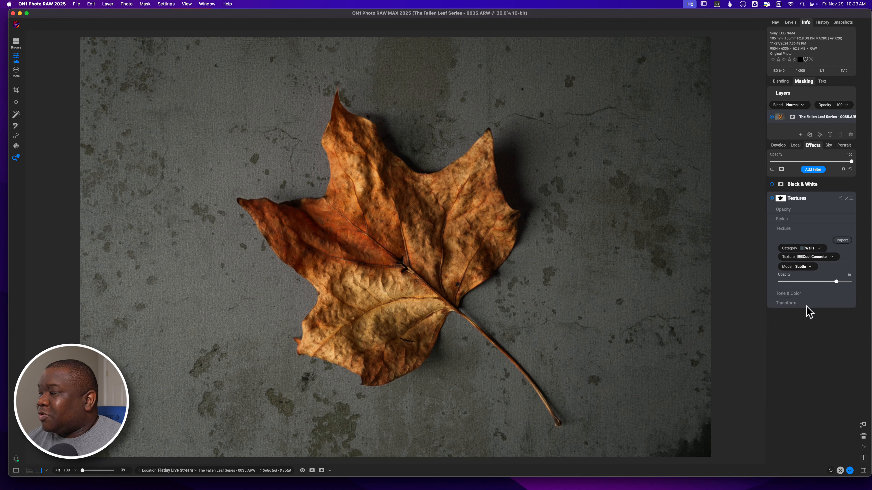
# Step: Add a second Textures filter using ON1 Ultimate Autumn Texture 17 from the ON1 Ultimate Autumn textures category
pyautogui.click(813, 169)
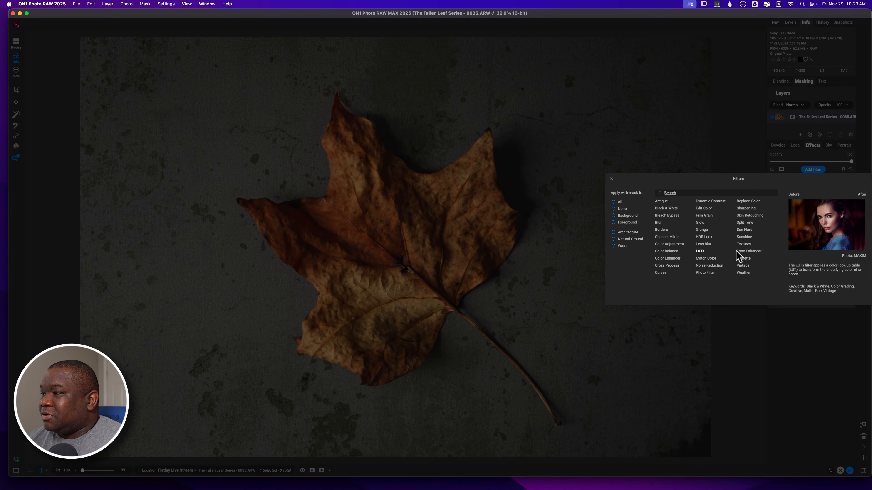
pyautogui.click(742, 244)
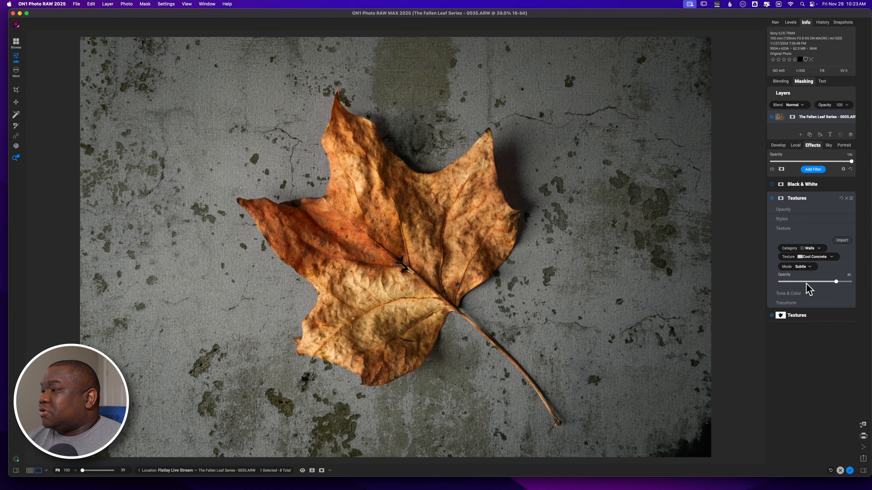
pyautogui.click(815, 248)
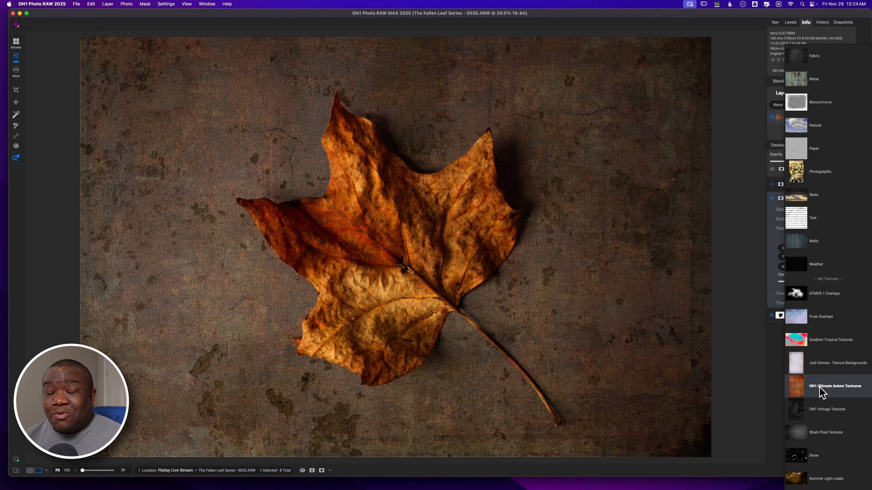
pyautogui.click(822, 391)
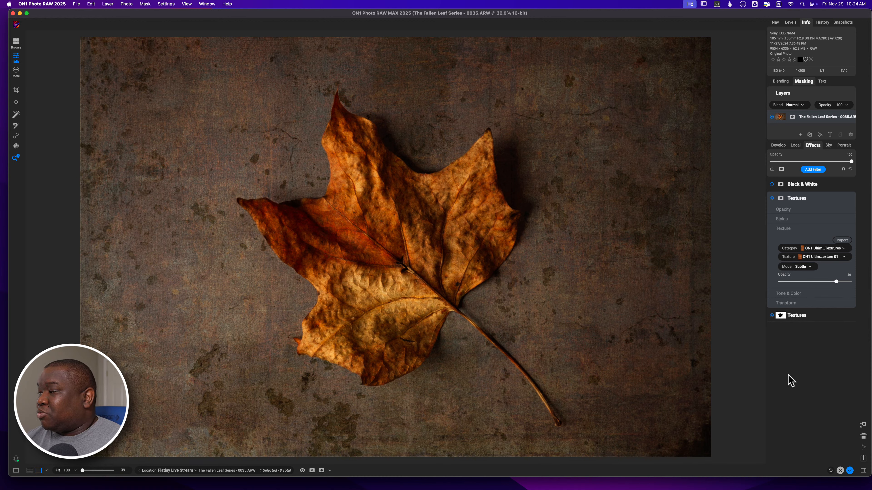
pyautogui.click(827, 257)
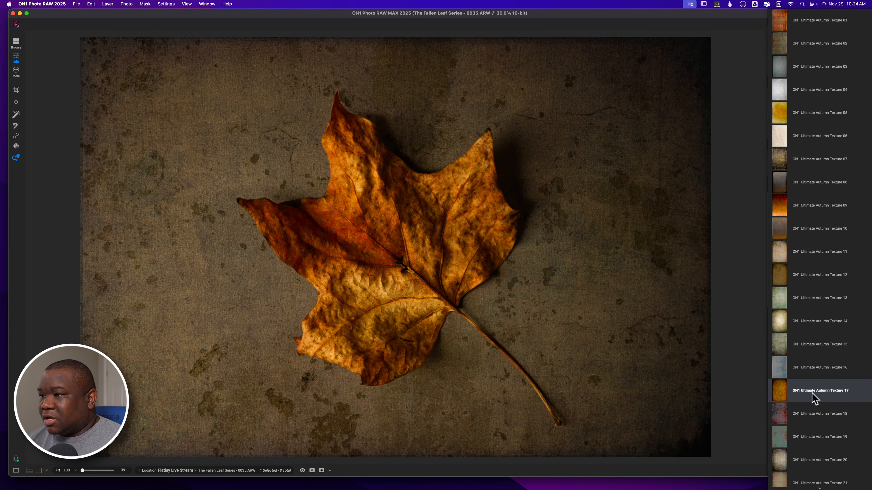
pyautogui.click(814, 399)
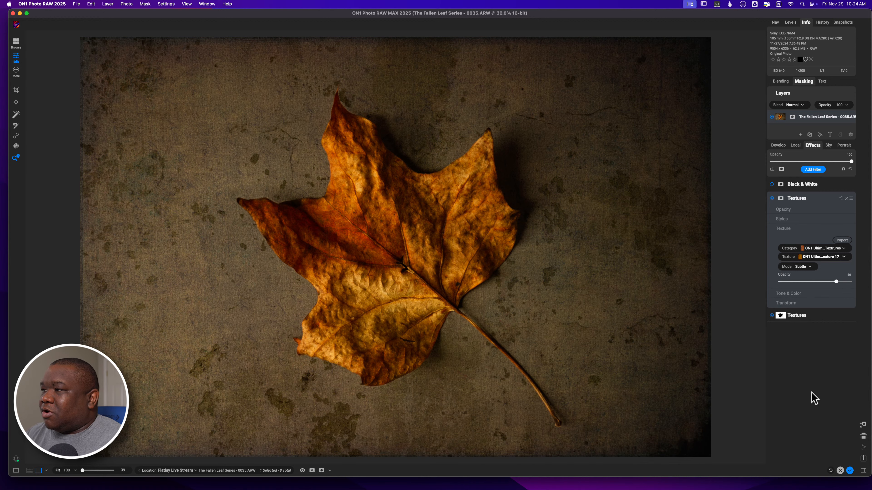
# Step: Paste the copied leaf mask onto the newest Textures filter, invert it to protect the leaf, and compare the filter off and on
pyautogui.click(781, 199)
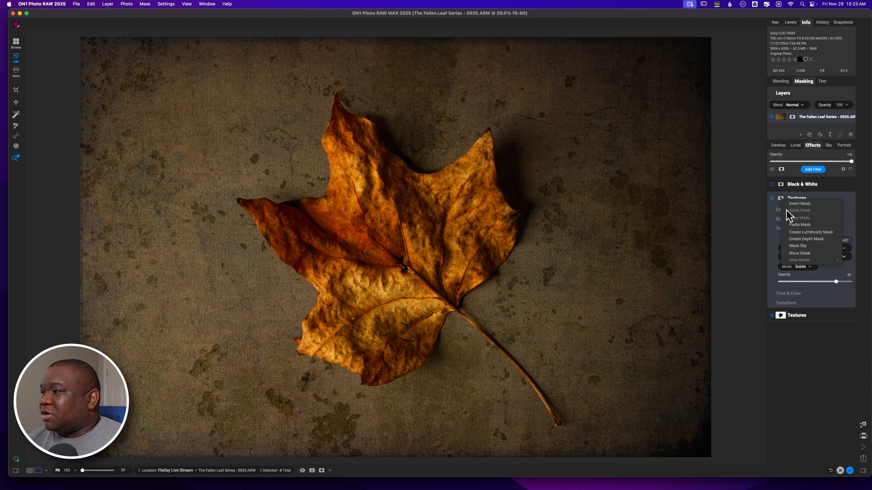
pyautogui.click(797, 225)
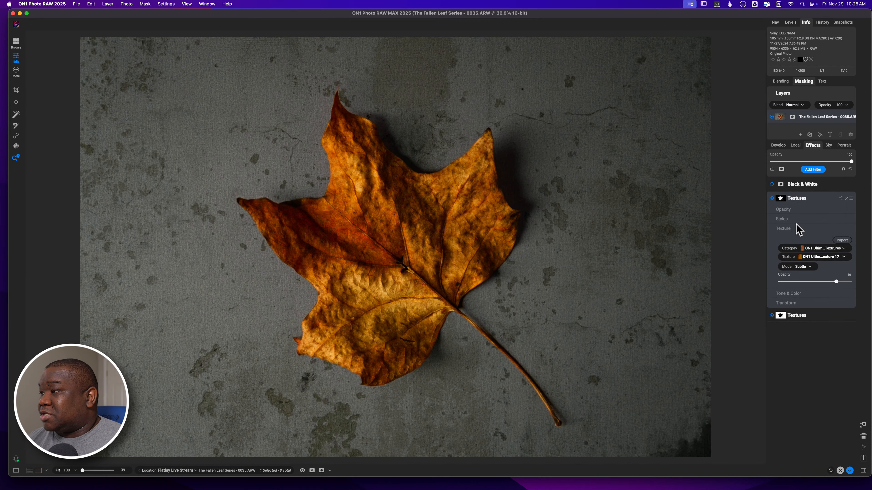
pyautogui.click(780, 199)
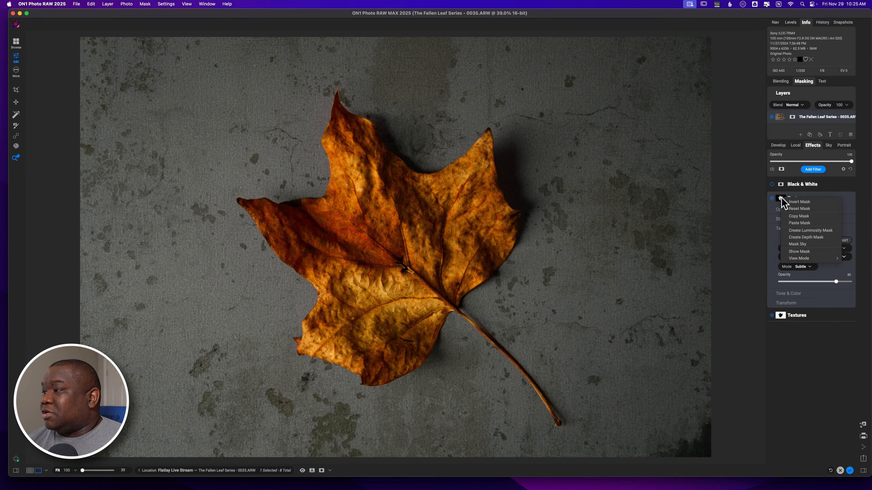
pyautogui.click(792, 203)
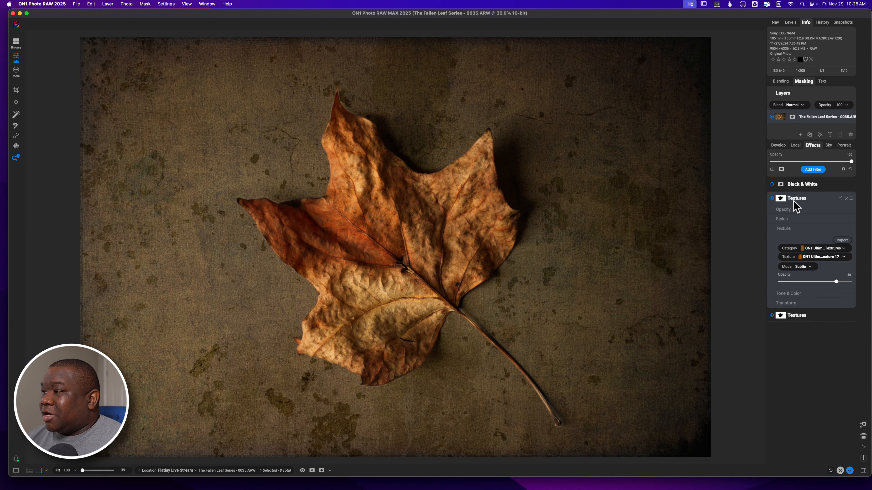
pyautogui.click(805, 198)
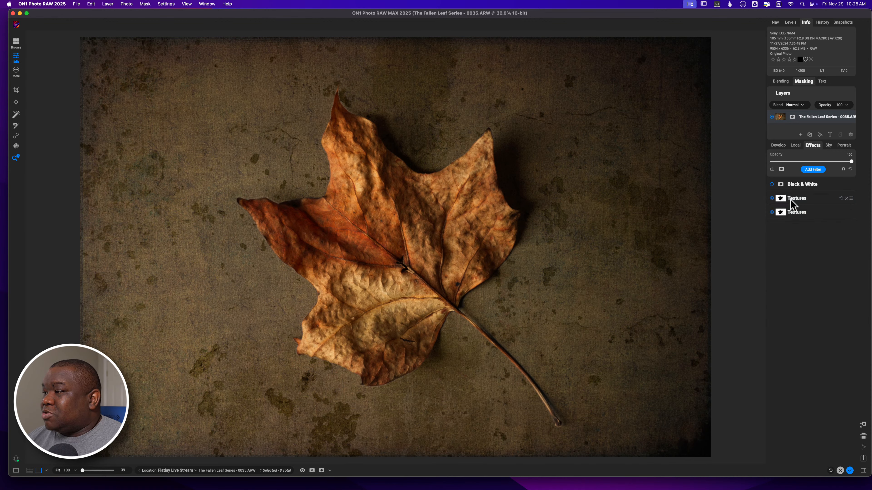
pyautogui.click(772, 199)
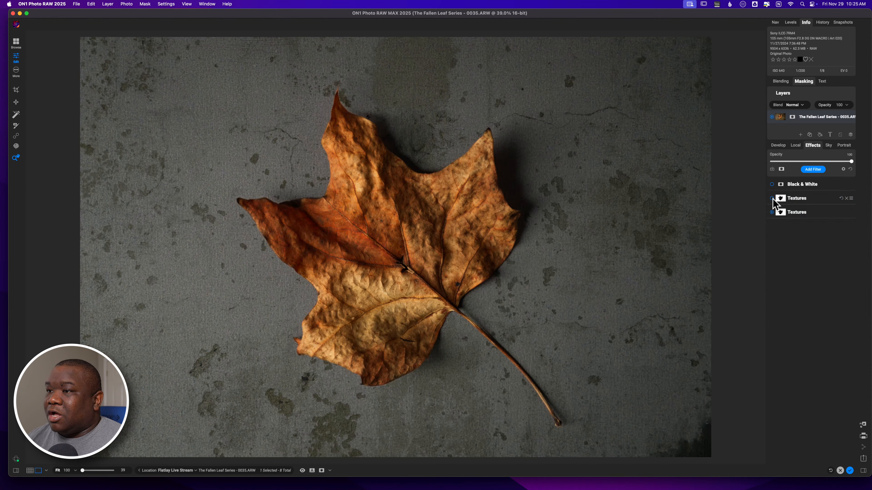
pyautogui.click(772, 199)
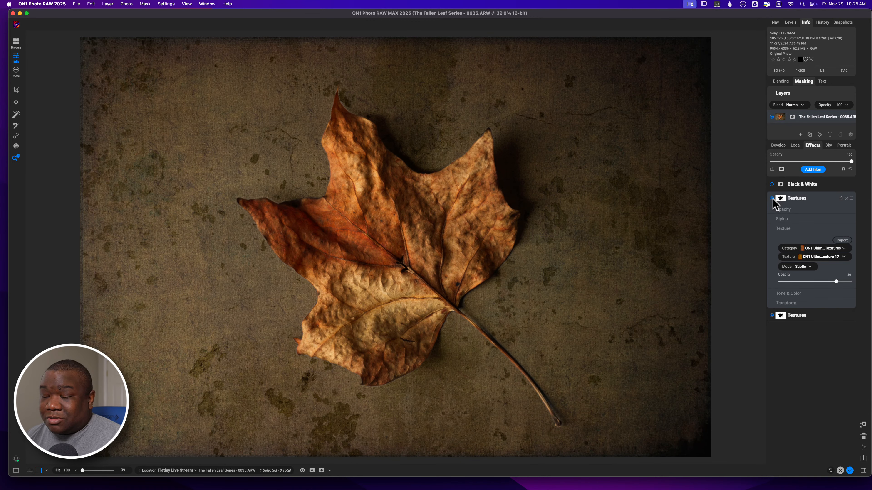
# Step: Set the autumn texture's blend mode to Normal and its opacity to about 76, and collapse the filter's settings
pyautogui.click(800, 267)
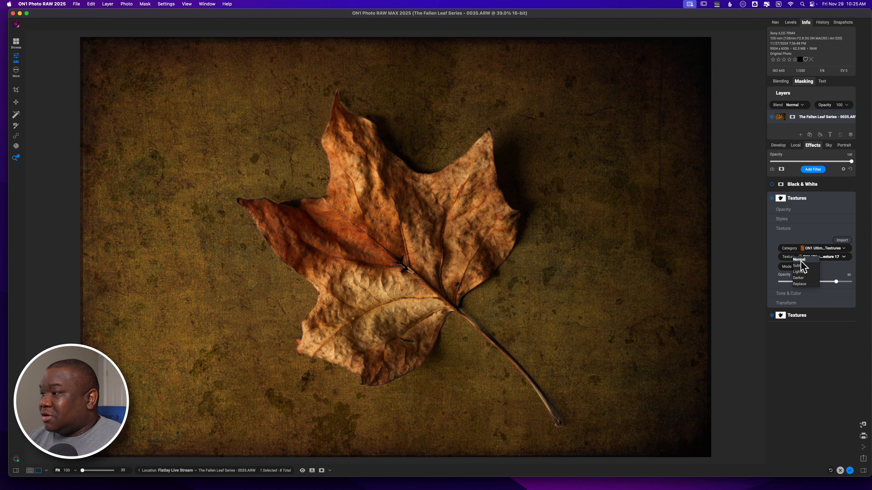
pyautogui.click(801, 261)
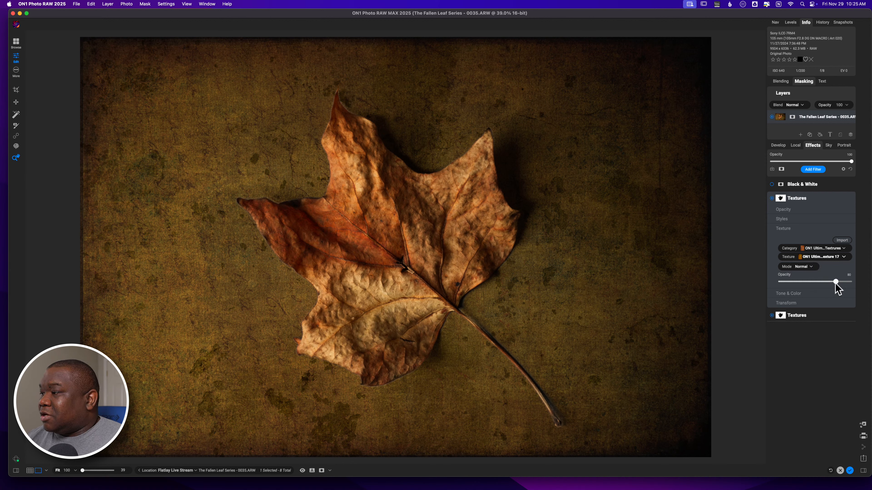
pyautogui.moveTo(836, 282); pyautogui.dragTo(854, 284)
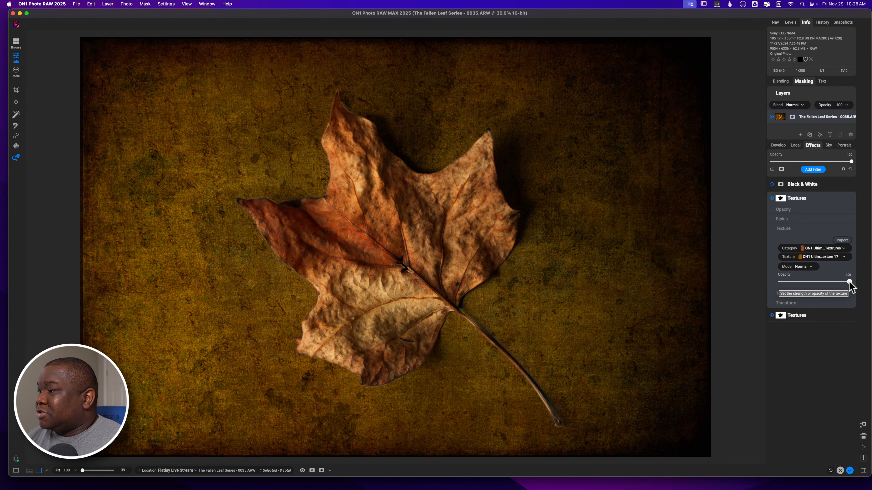
pyautogui.moveTo(849, 283); pyautogui.dragTo(833, 283)
pyautogui.click(809, 200)
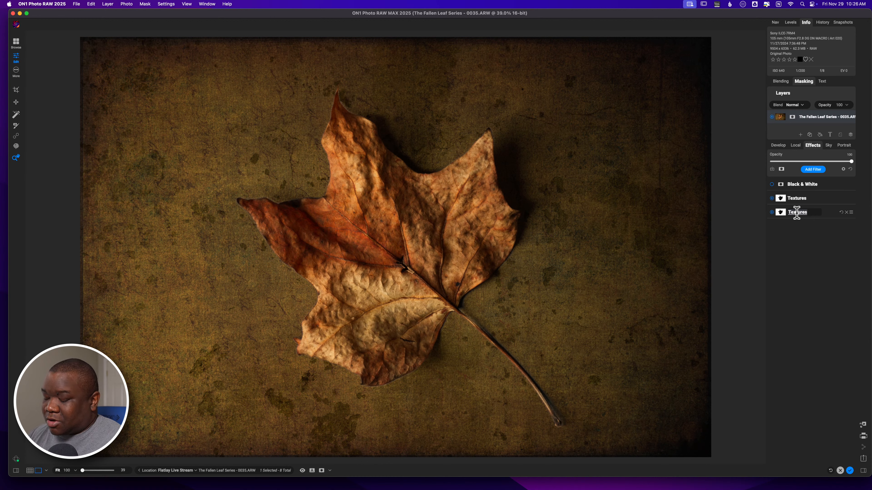
# Step: Rename the lower Textures filter as "Base - Tree Texture"
pyautogui.write('Bas')
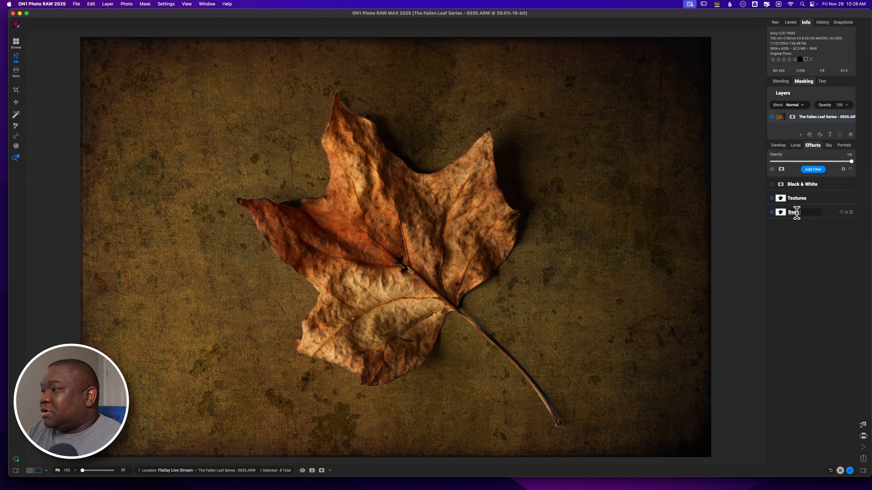
pyautogui.write(' Tree T')
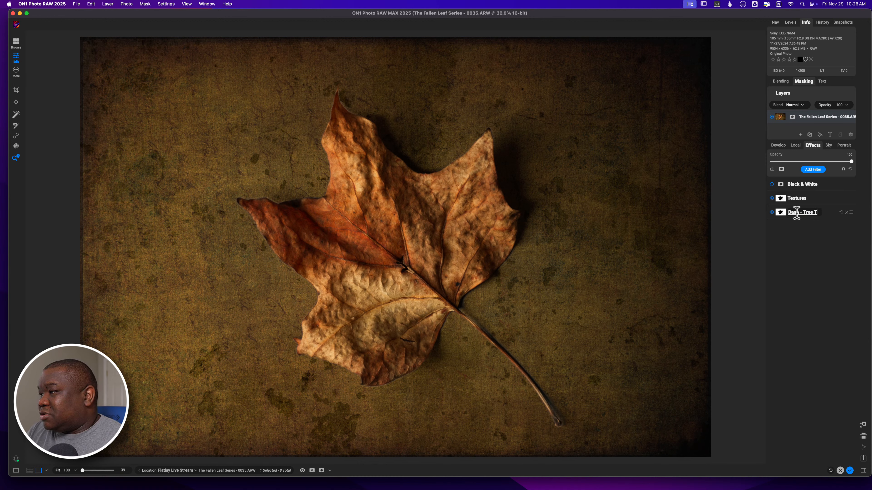
pyautogui.write('ecture')
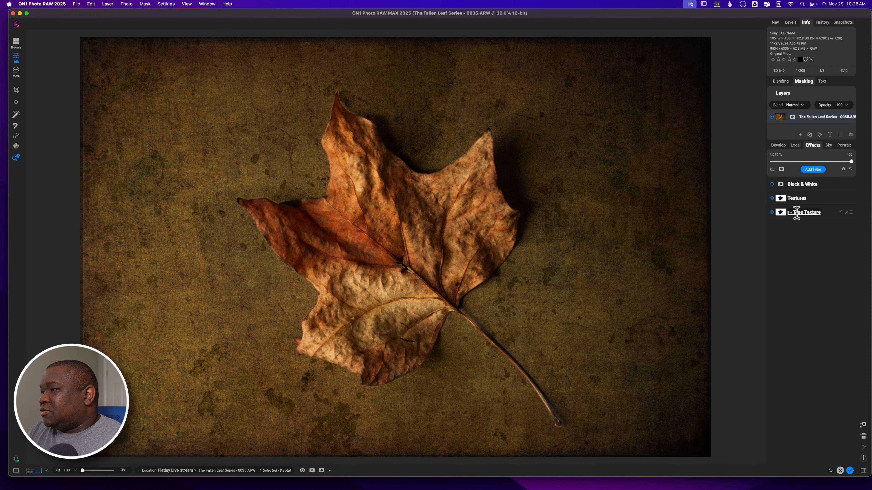
pyautogui.press('Return')
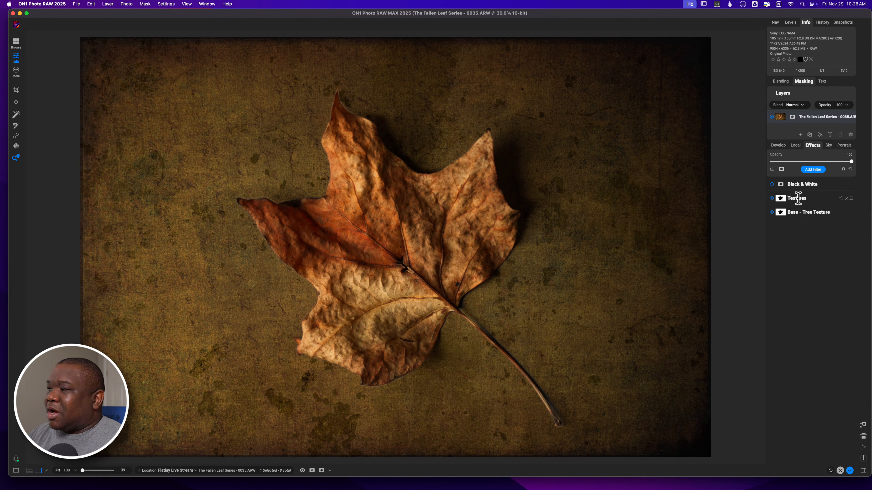
# Step: Rename the autumn Textures filter as "ON1 Autum Collection - Texture" and collapse its settings
pyautogui.click(798, 197)
pyautogui.click(798, 198)
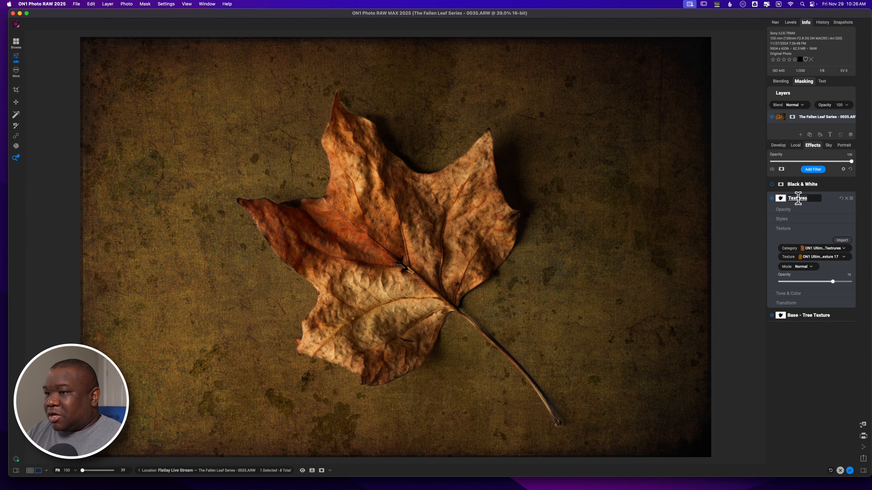
pyautogui.write('ON1')
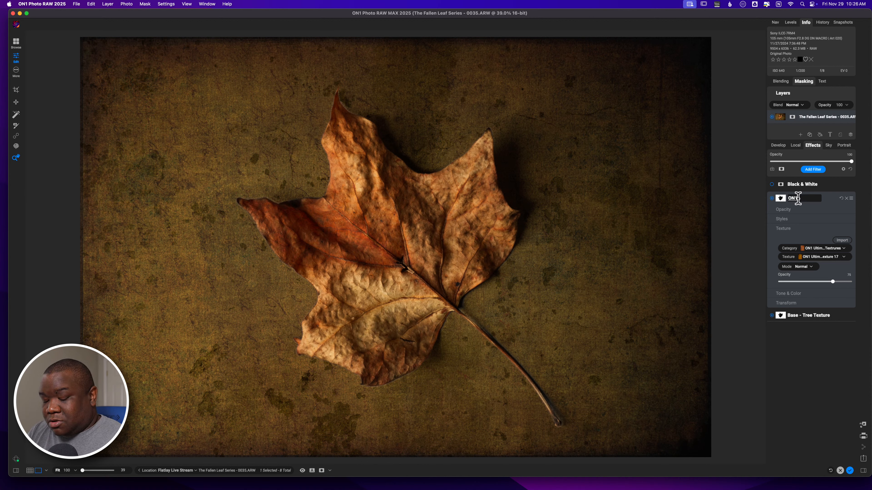
pyautogui.write(' Autum')
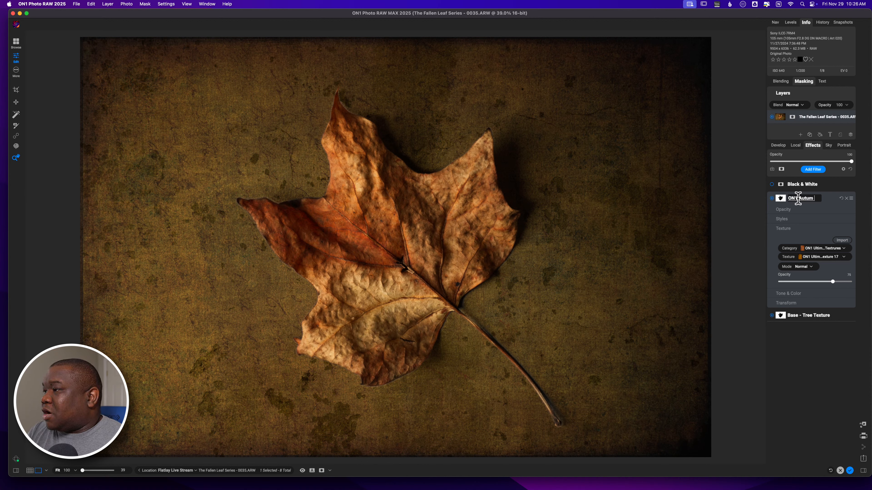
pyautogui.write(' Collec')
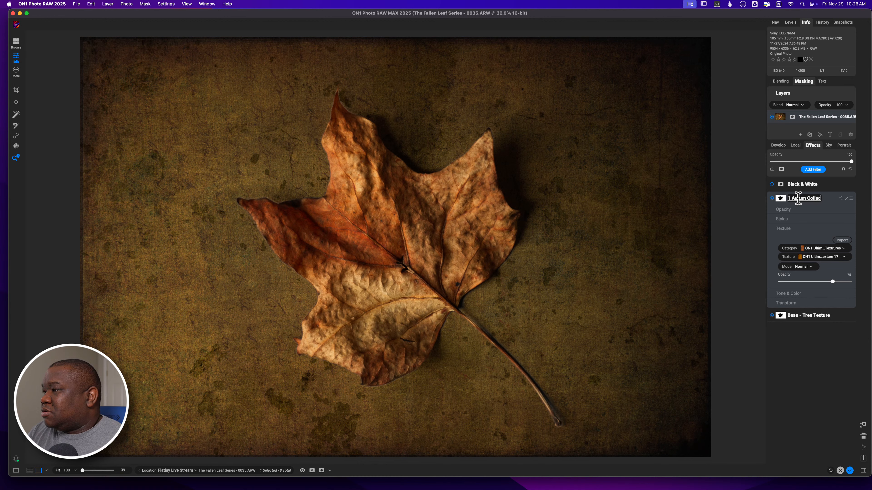
pyautogui.write('tion - Texture')
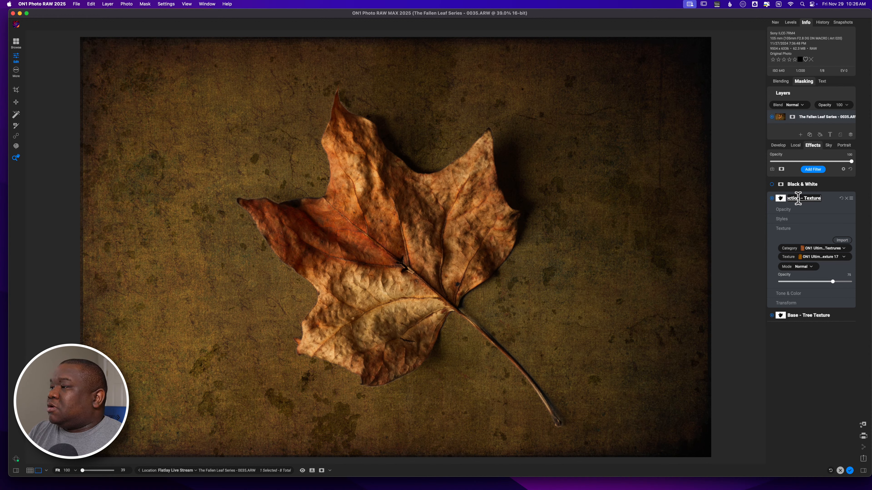
pyautogui.press('Return')
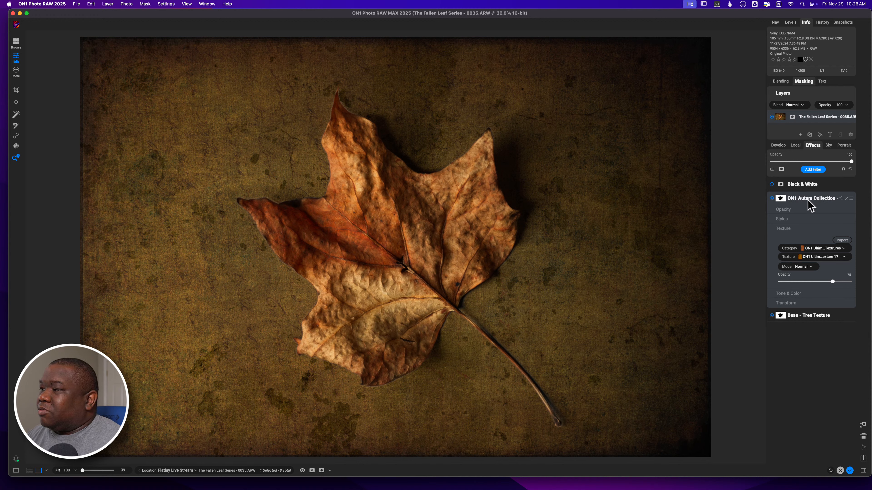
pyautogui.click(808, 200)
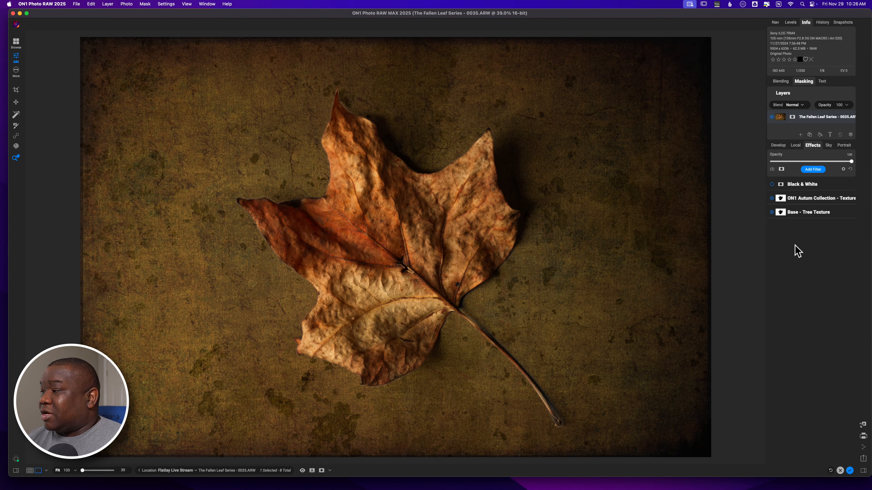
# Step: Add a third Textures filter and set its texture category to Paper
pyautogui.click(810, 170)
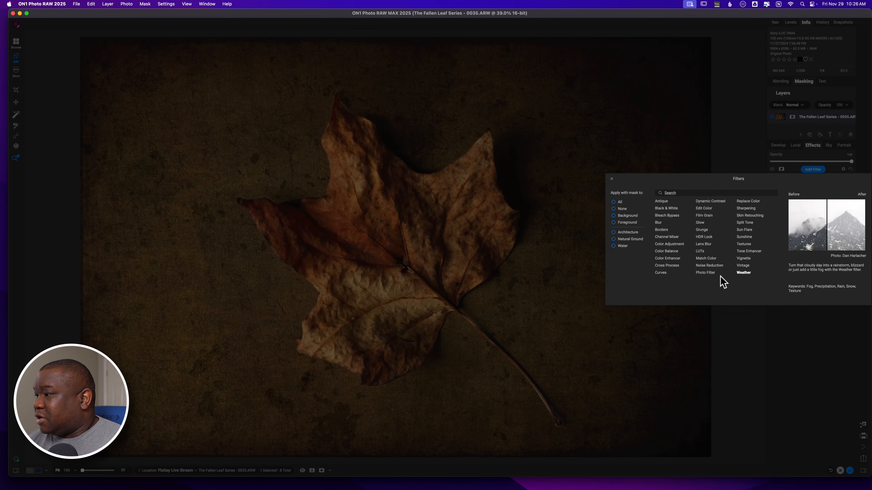
pyautogui.click(744, 244)
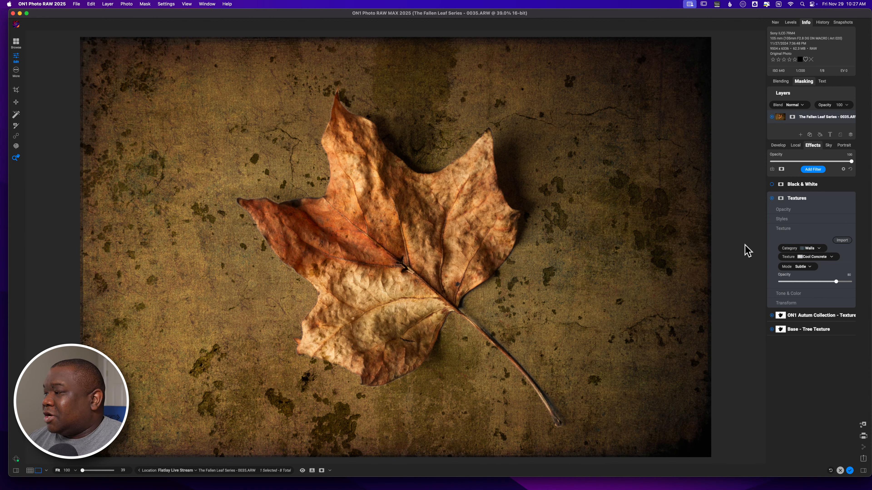
pyautogui.click(813, 254)
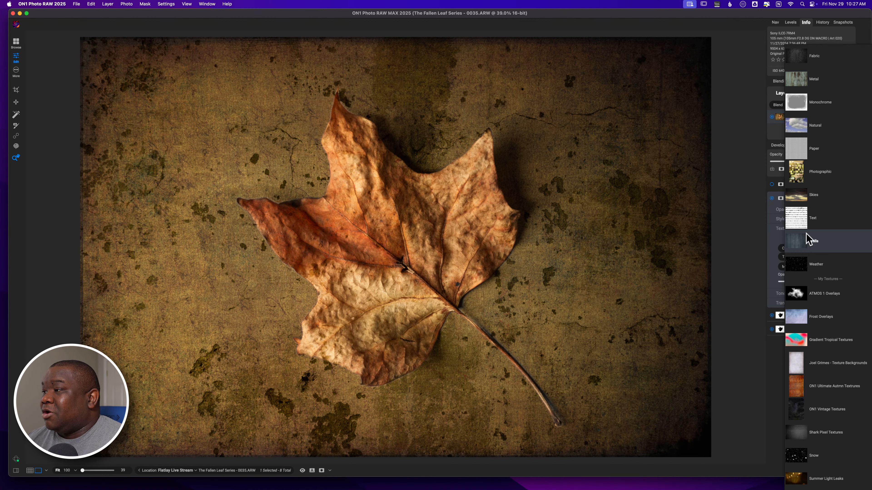
pyautogui.click(804, 227)
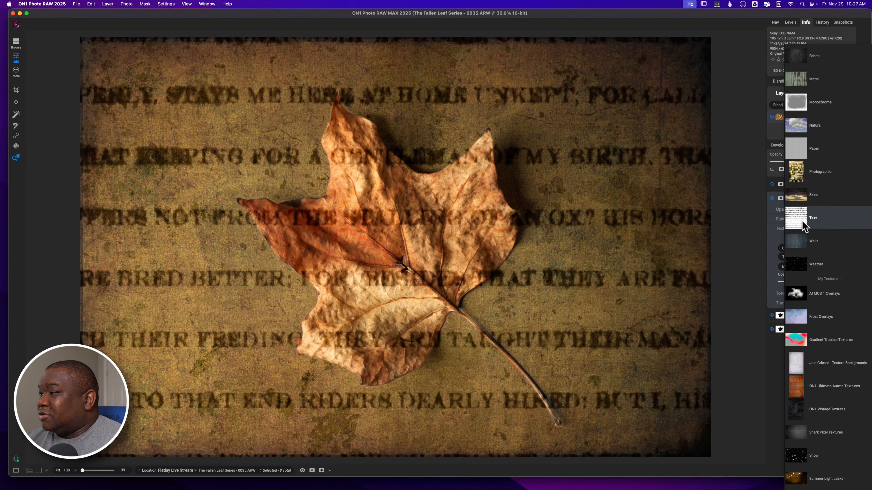
pyautogui.click(806, 150)
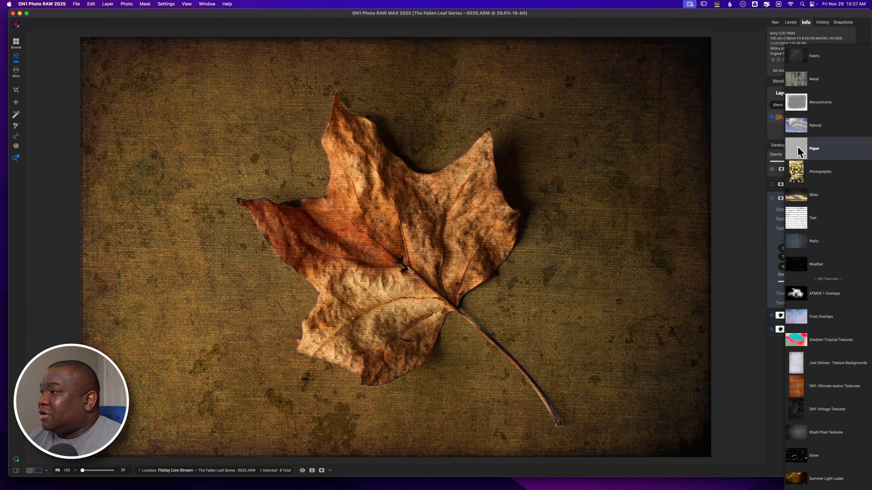
pyautogui.click(799, 150)
# Step: Preview the Paper textures on the image and apply Ornamental Paper 1 to the new Textures filter
pyautogui.click(818, 258)
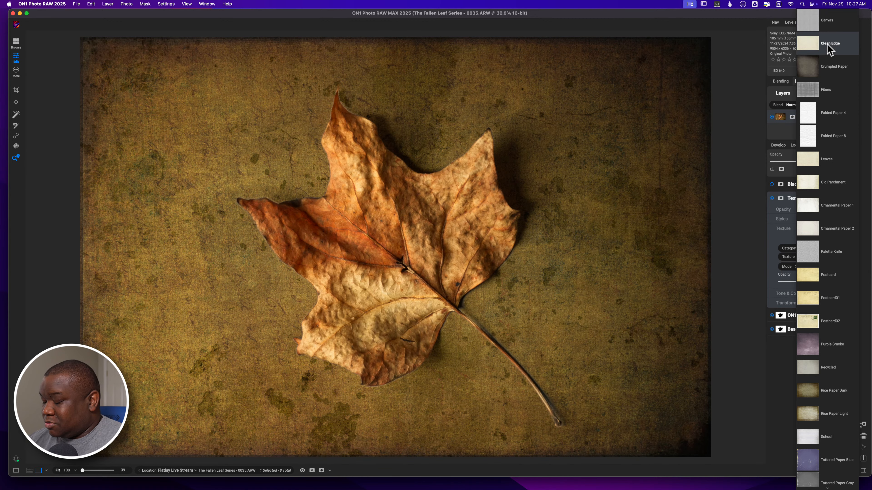
pyautogui.press('Down')
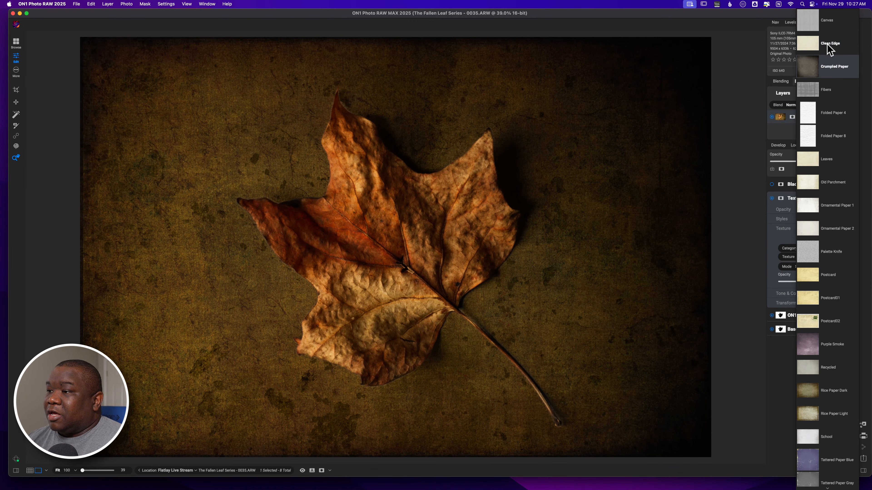
pyautogui.press('Up')
pyautogui.press('Down')
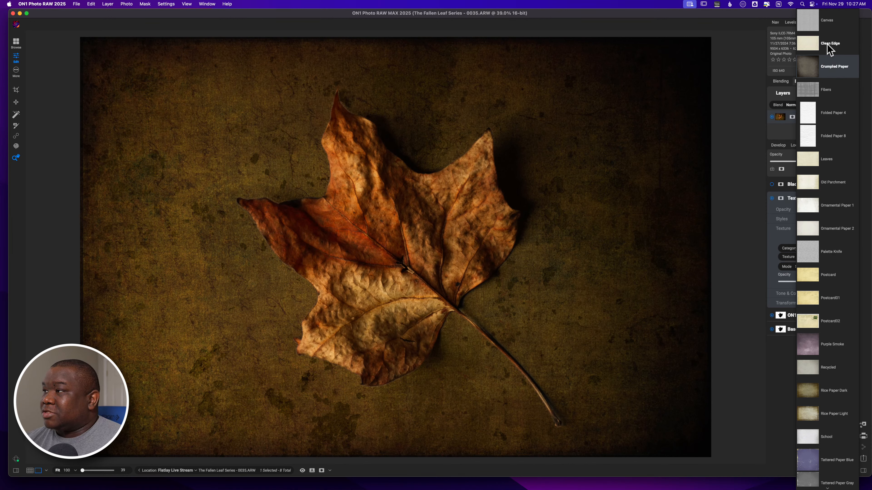
pyautogui.press('Down')
pyautogui.press('Down')
pyautogui.press('Down')
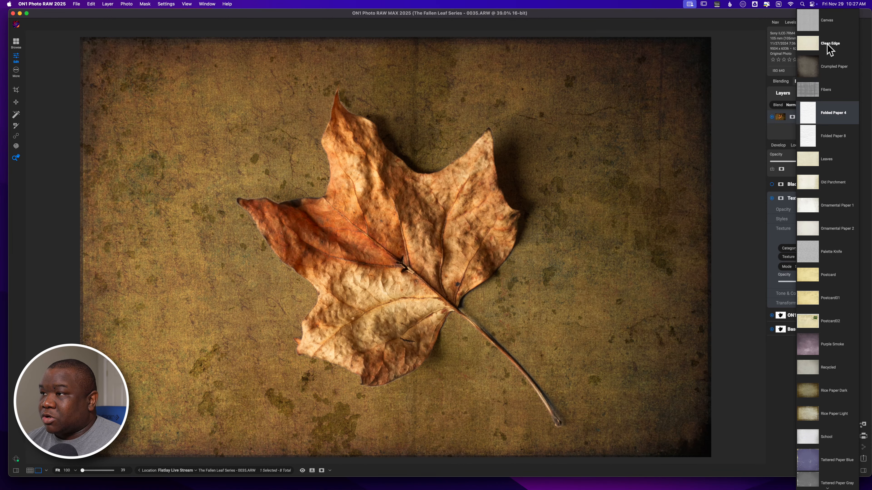
pyautogui.press('Down')
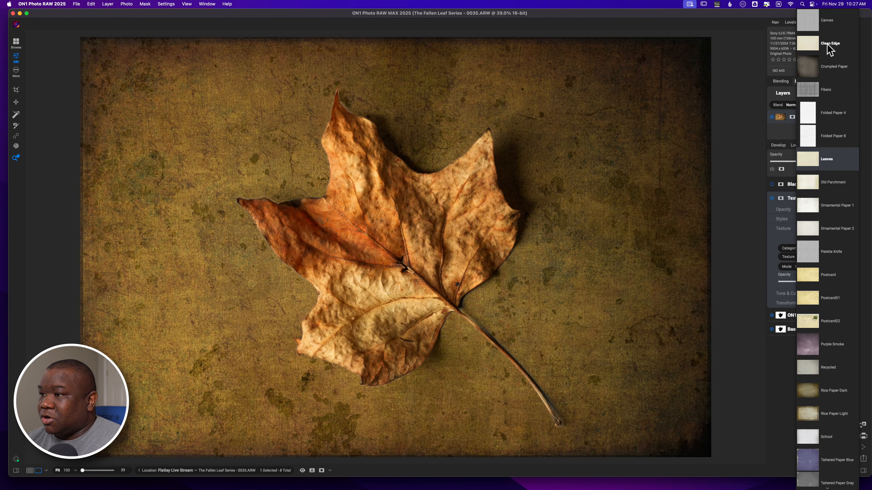
pyautogui.press('Down')
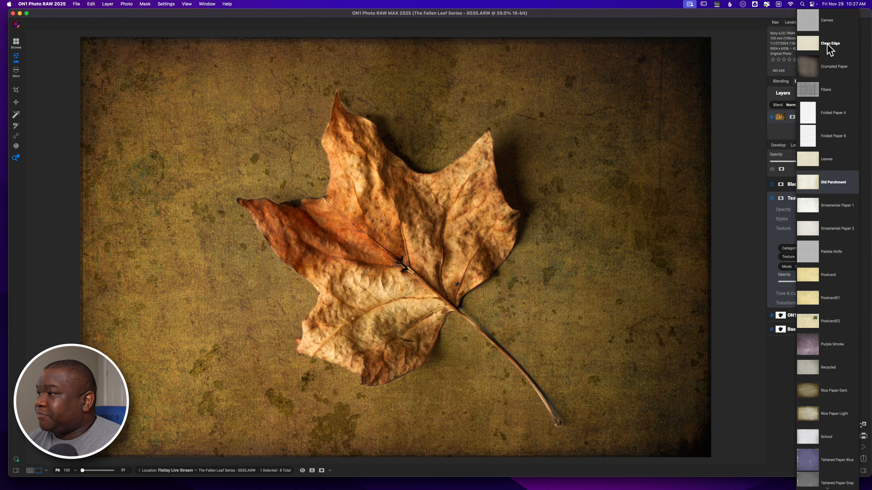
pyautogui.press('Down')
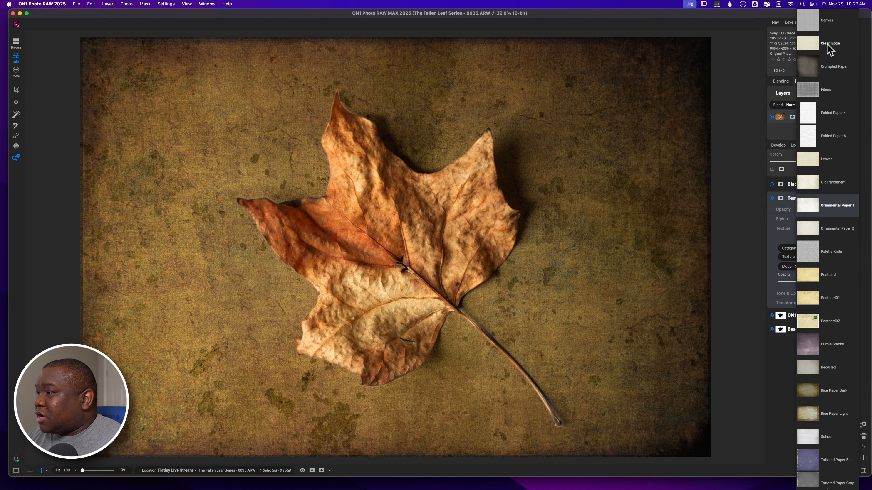
pyautogui.click(827, 212)
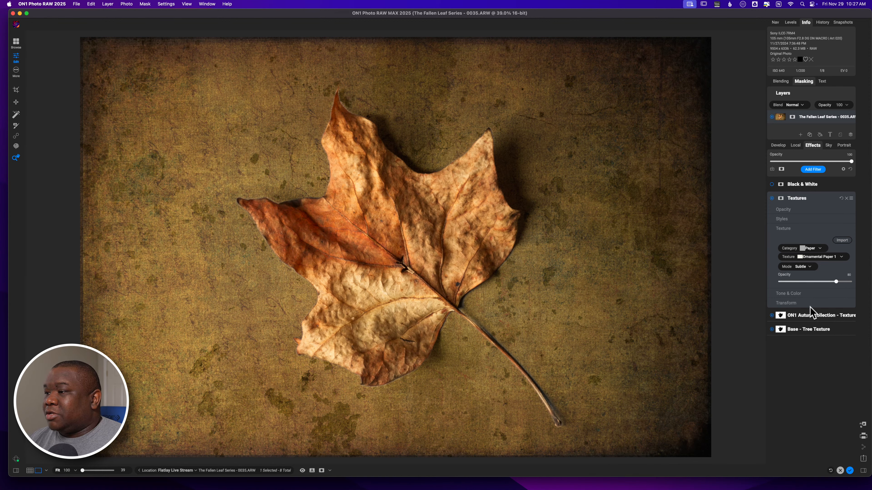
# Step: Compare the image with and without the paper Textures filter
pyautogui.click(772, 198)
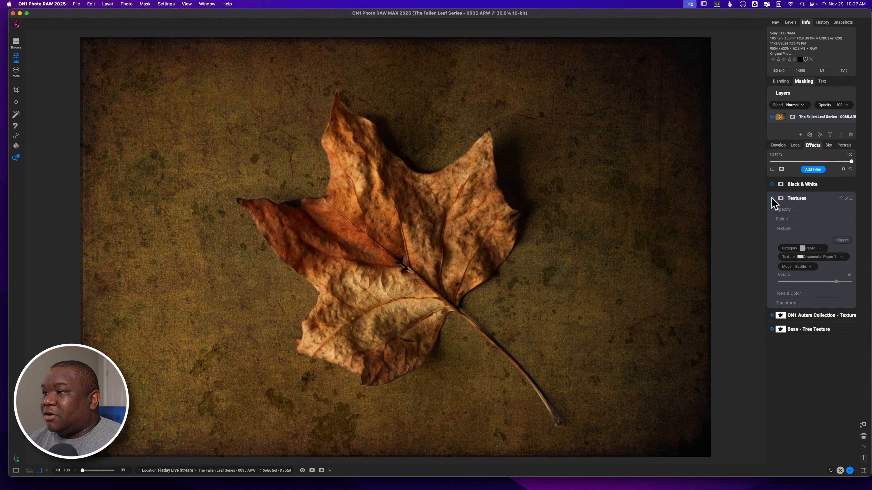
pyautogui.click(772, 198)
pyautogui.click(771, 198)
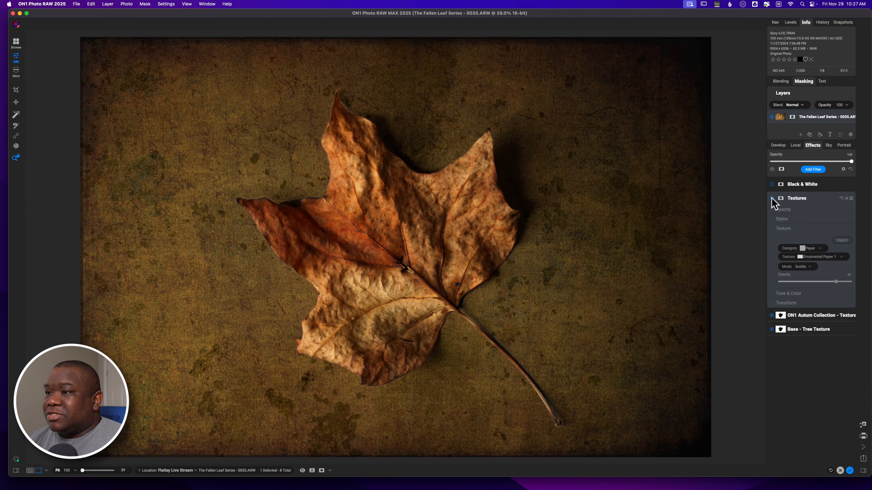
pyautogui.click(771, 198)
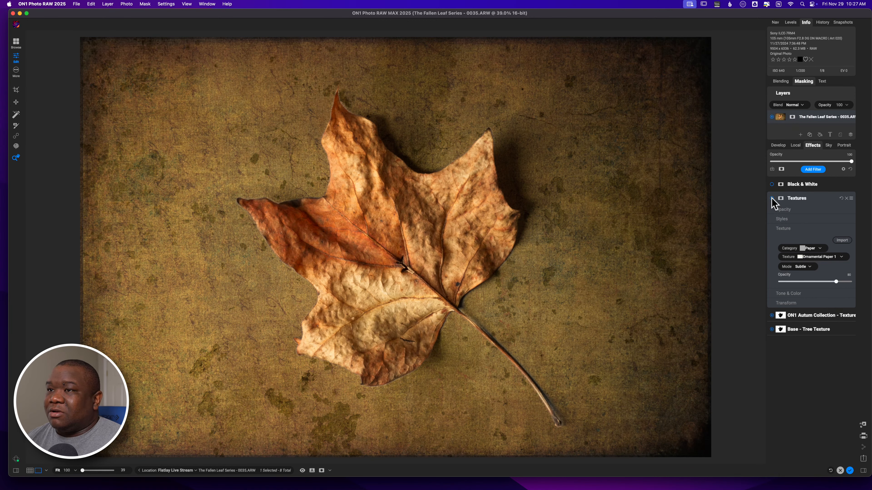
# Step: Set the Ornamental Paper 1 texture's opacity to 100 and its mode to Replace
pyautogui.click(810, 267)
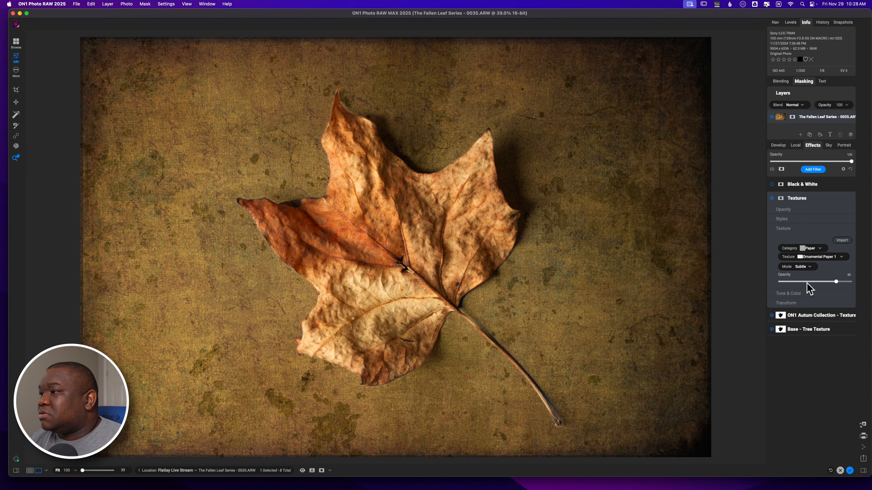
pyautogui.moveTo(837, 281); pyautogui.dragTo(867, 281)
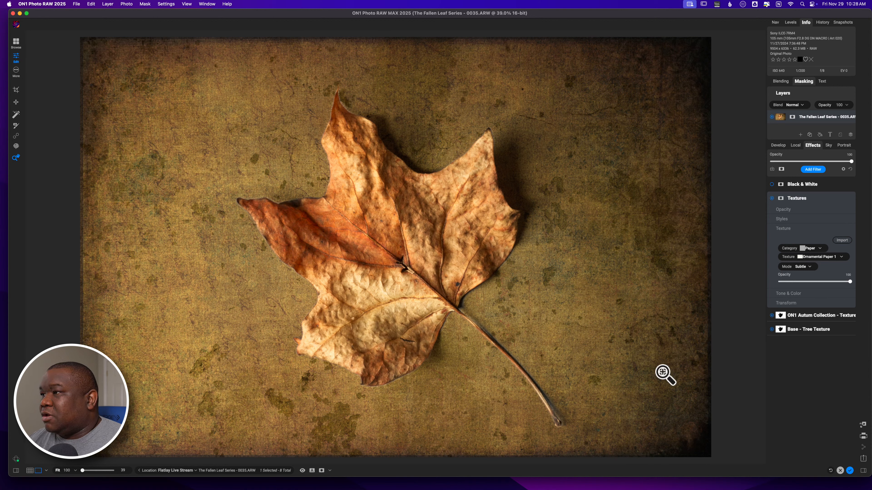
pyautogui.click(805, 266)
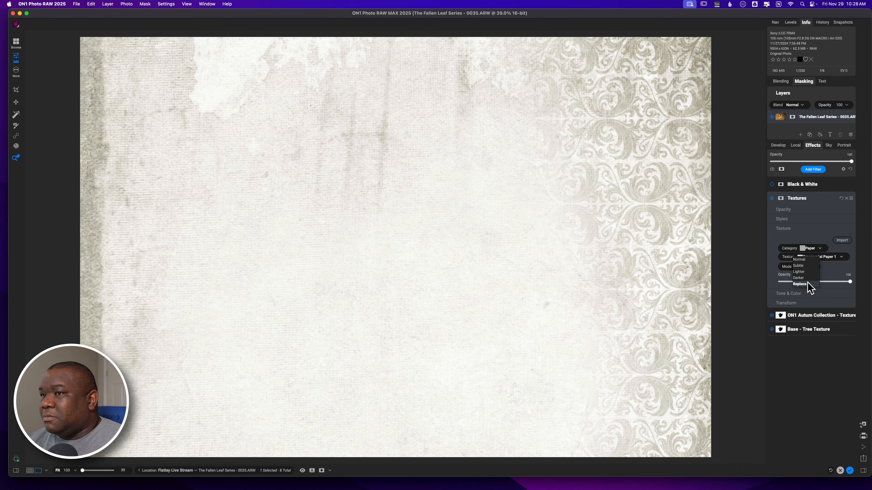
pyautogui.click(804, 284)
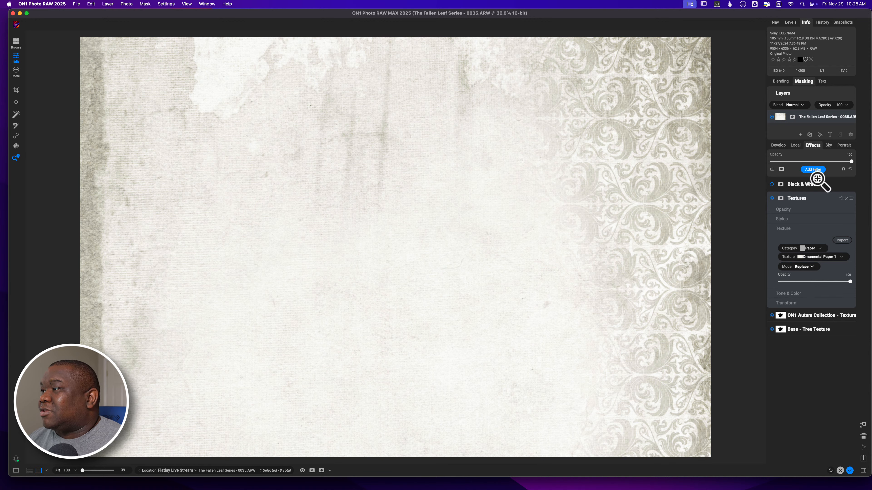
# Step: Preview the available blend modes on the paper Textures filter and set its blending to Color Burn
pyautogui.click(780, 82)
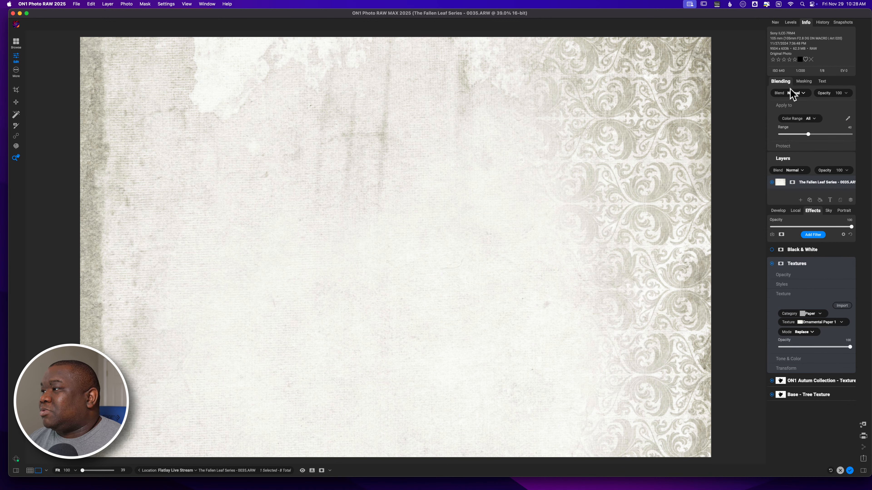
pyautogui.click(795, 93)
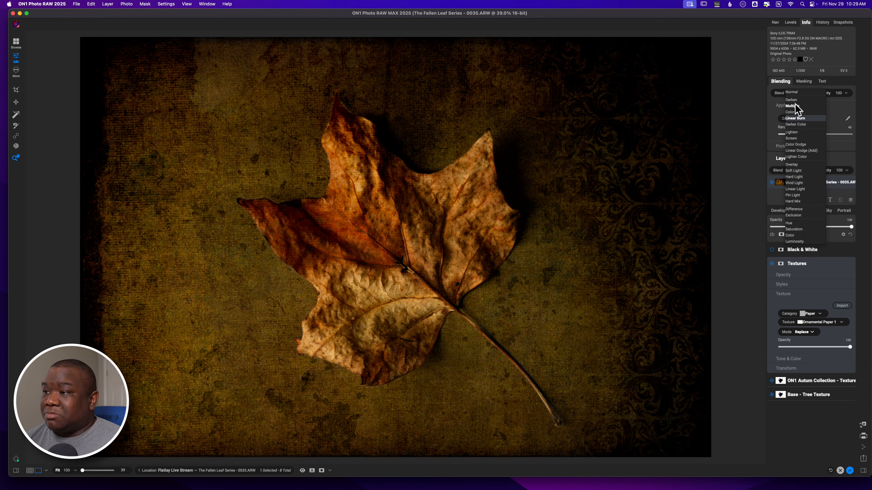
pyautogui.press('Down')
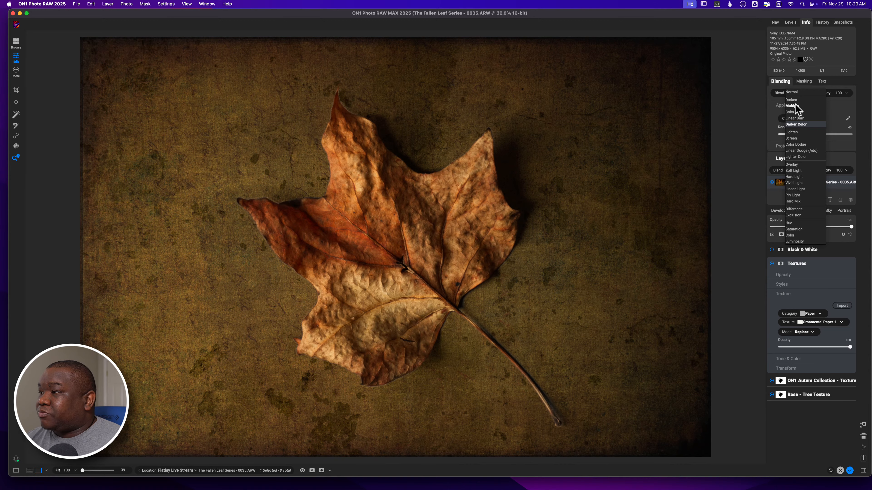
pyautogui.press('Down')
pyautogui.press('Down')
pyautogui.press('Down')
pyautogui.press('Down')
pyautogui.press('Down')
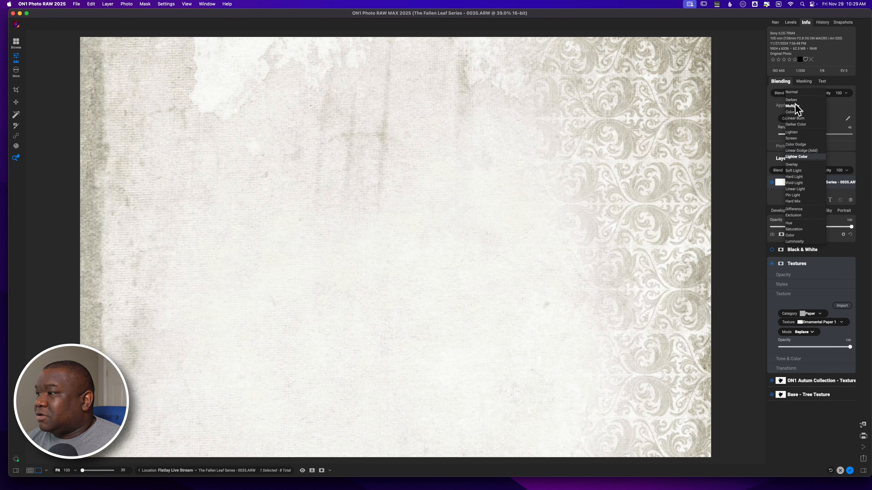
pyautogui.press('Down')
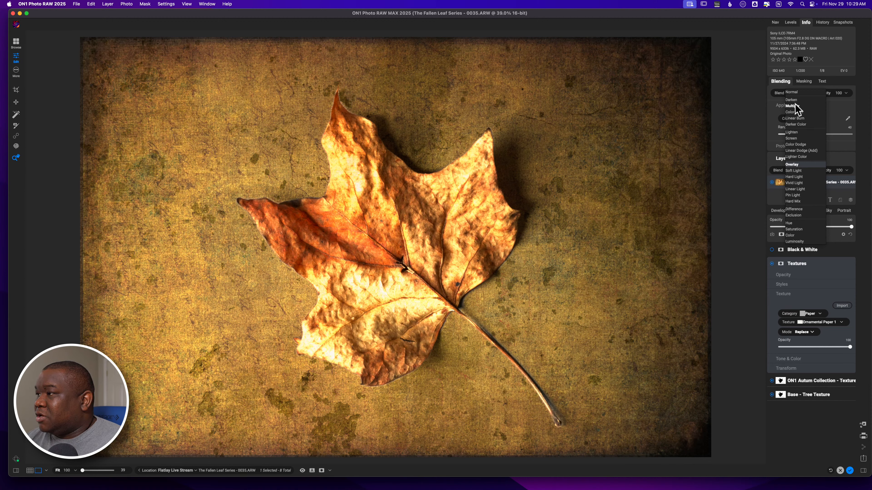
pyautogui.press('Down')
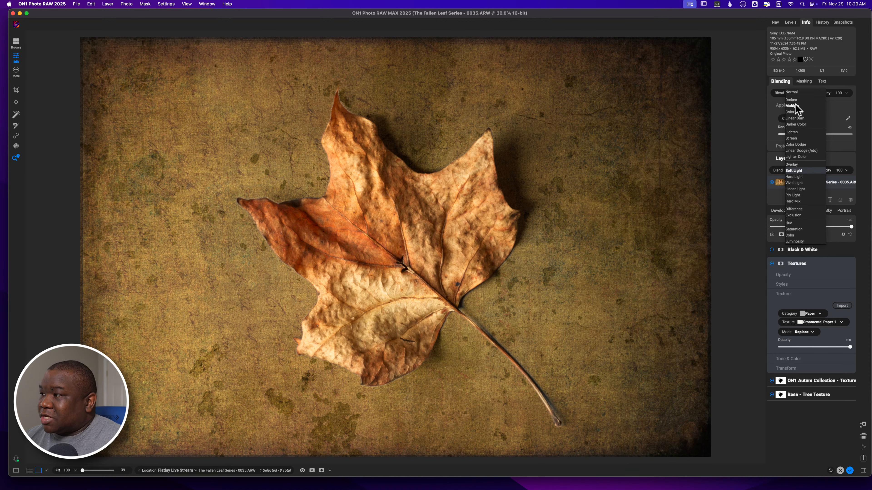
pyautogui.press('Down')
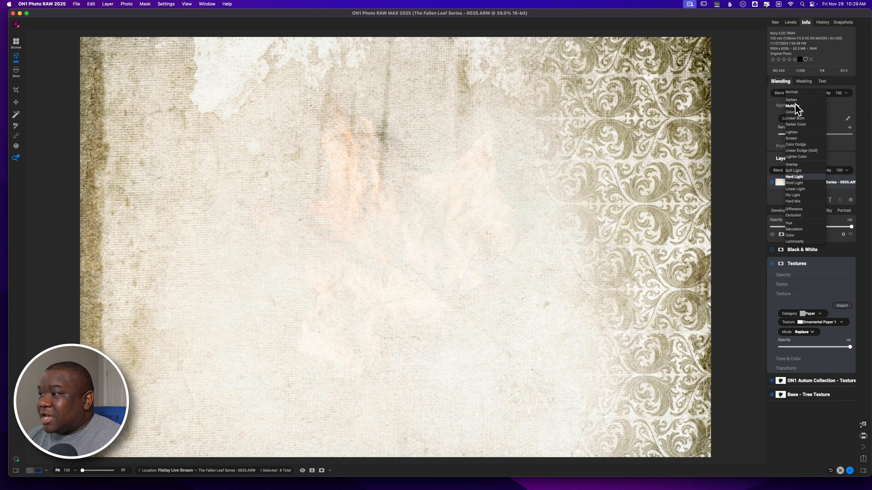
pyautogui.press('Down')
pyautogui.press('Down')
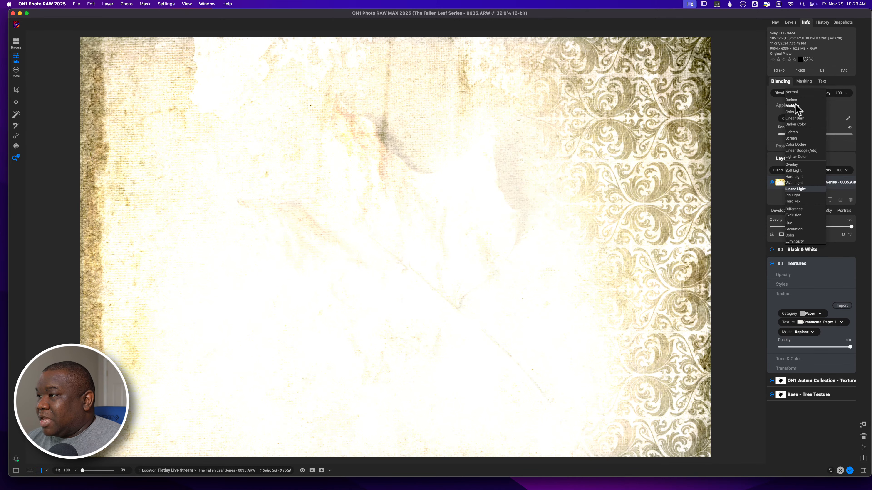
pyautogui.press('Down')
pyautogui.press('Down')
pyautogui.press('Down')
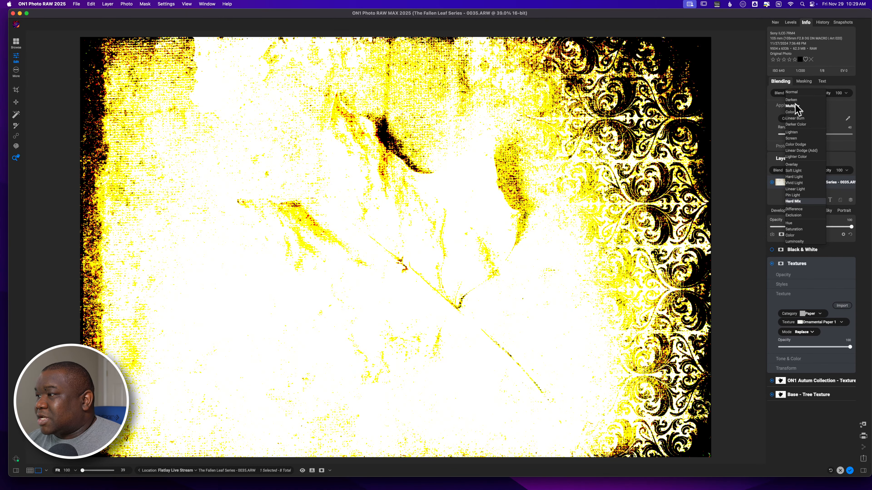
pyautogui.press('Down')
pyautogui.press('Down')
pyautogui.press('Down')
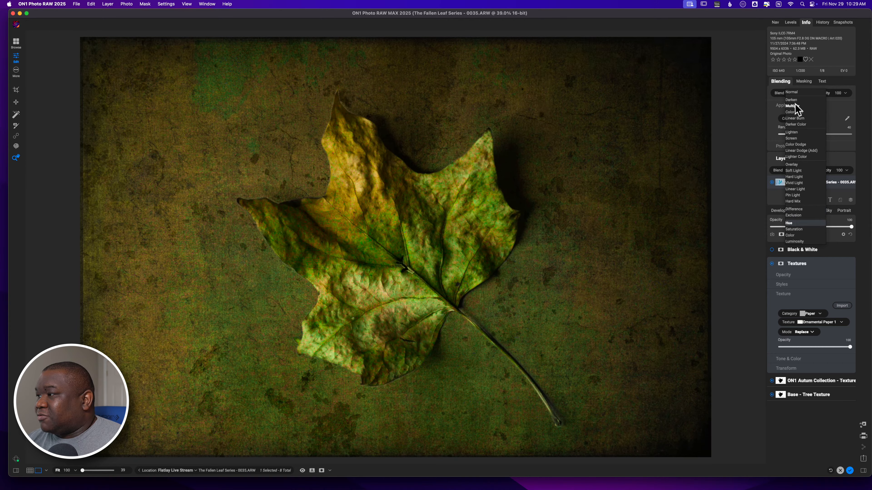
pyautogui.press('Down')
pyautogui.press('Down')
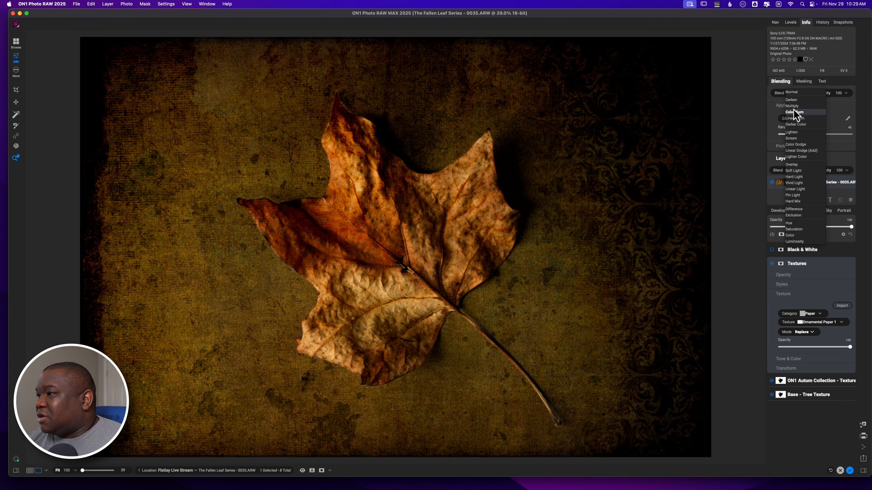
pyautogui.click(794, 112)
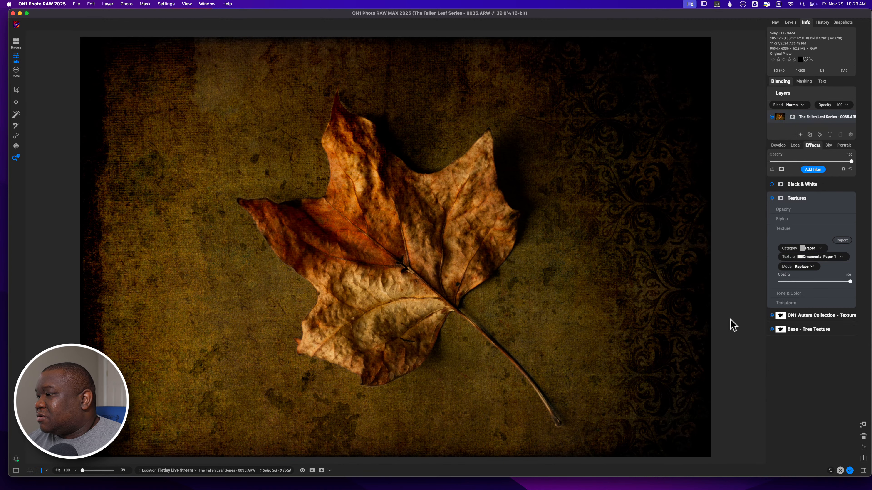
# Step: Raise the paper texture's brightness to about 13 in its tone and color settings
pyautogui.click(789, 294)
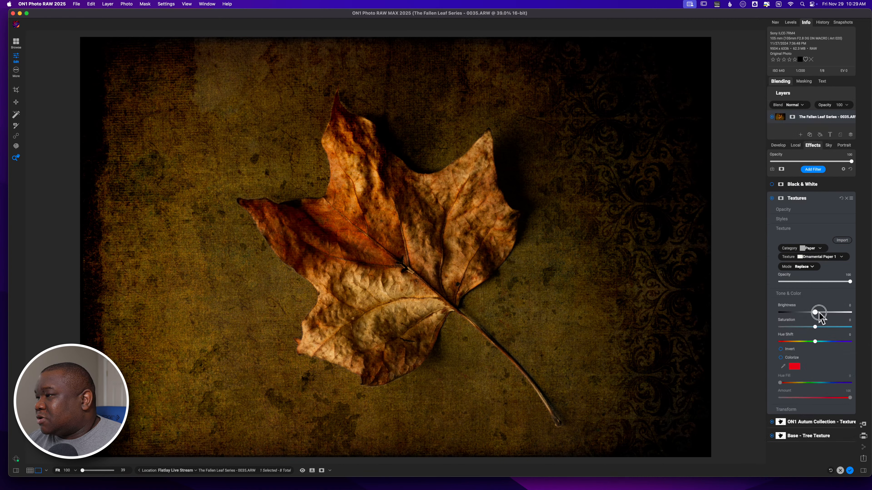
pyautogui.moveTo(819, 312)
pyautogui.mouseDown()
pyautogui.moveTo(854, 313)
pyautogui.moveTo(794, 313)
pyautogui.moveTo(824, 313)
pyautogui.mouseUp()
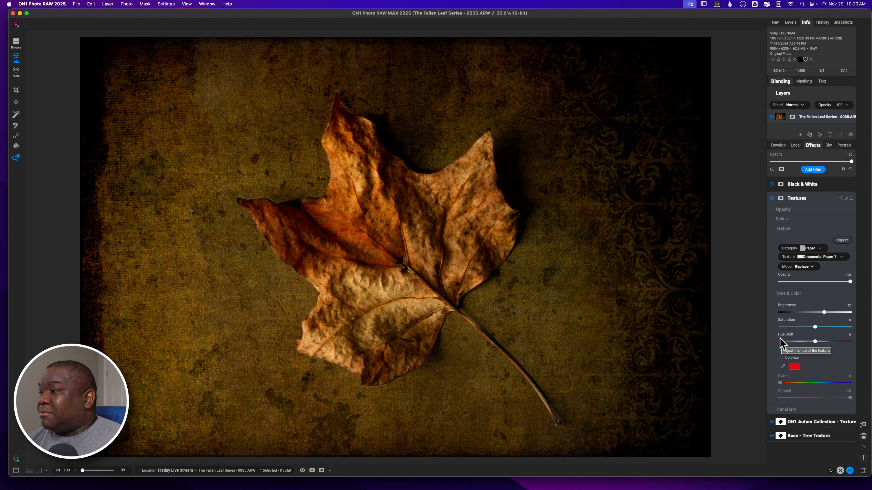
# Step: Mask the paper Textures filter with the Linear Left gradient preset, placed beside the leaf so the texture stays on the image's right side
pyautogui.click(781, 200)
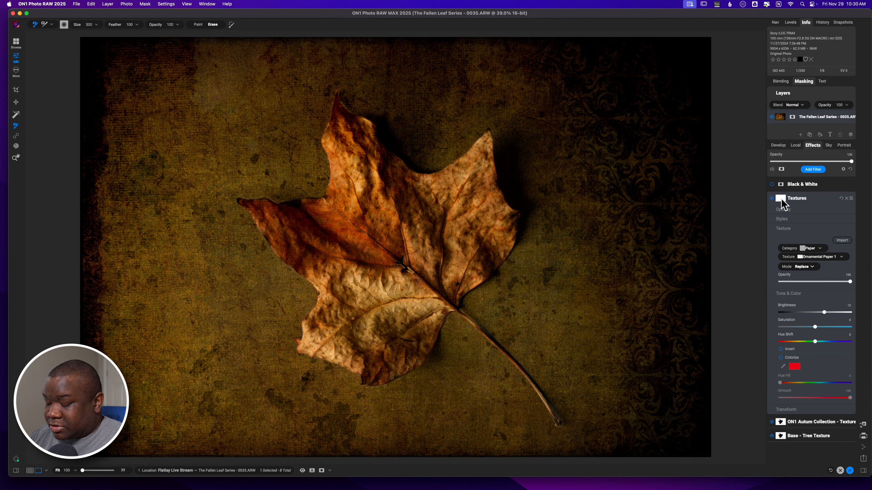
pyautogui.press('m')
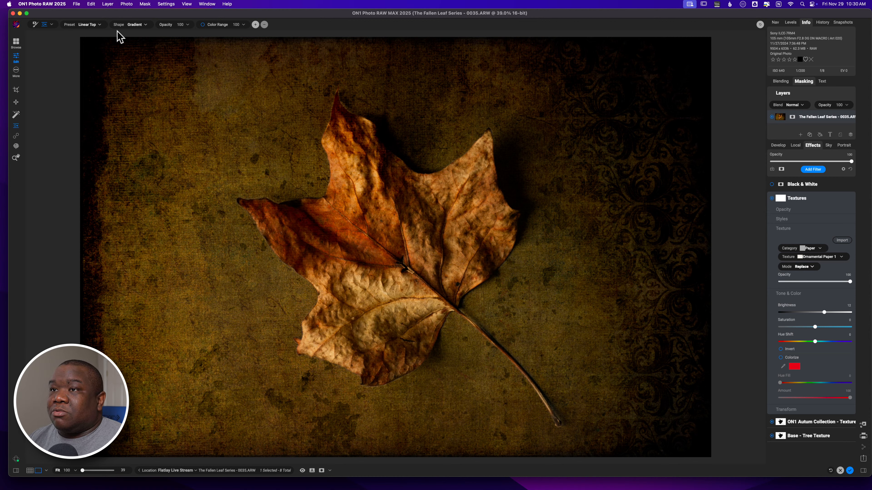
pyautogui.click(101, 26)
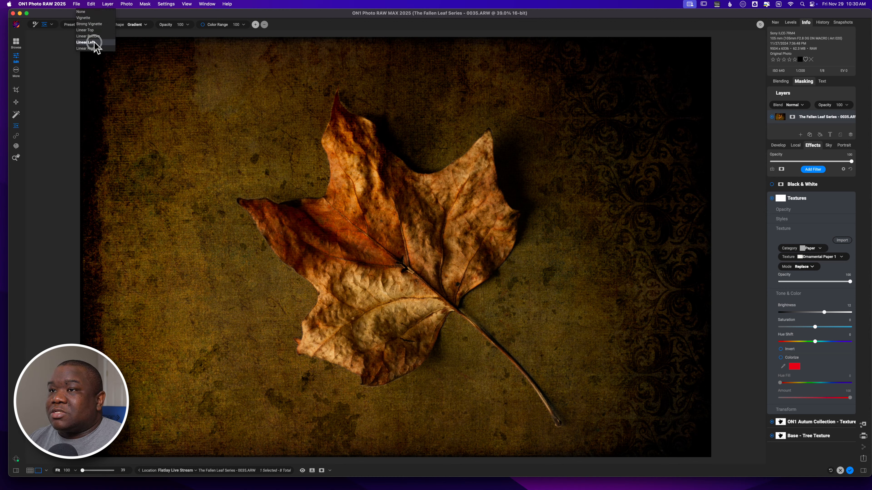
pyautogui.click(92, 42)
pyautogui.click(541, 213)
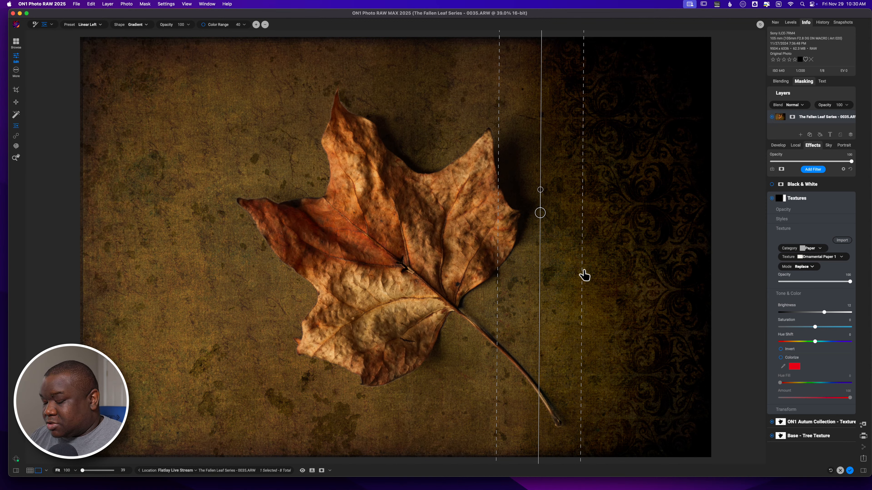
# Step: Show the mask overlay, try the Edges, Center and Reflected Gradient shapes, return to the Gradient shape, and hide the overlay
pyautogui.press('o')
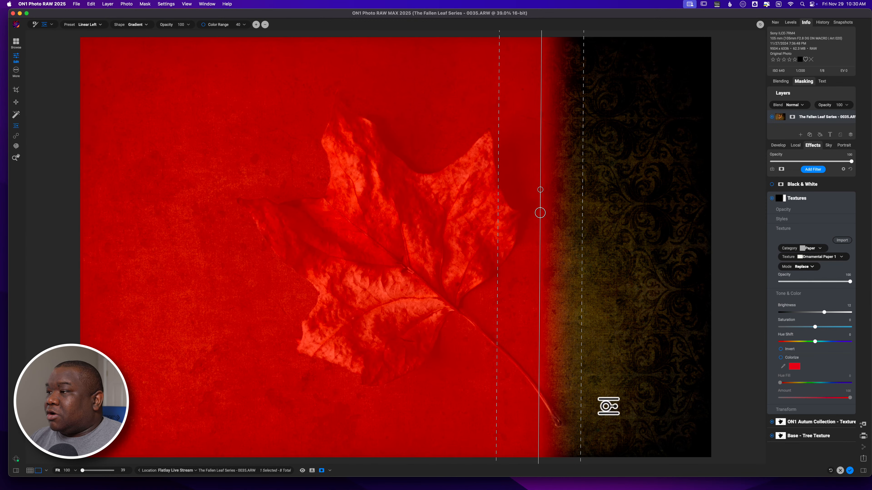
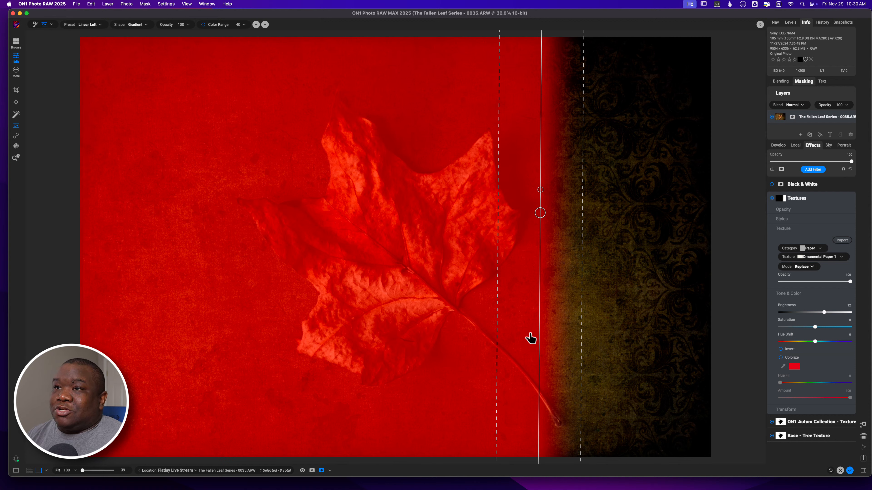
pyautogui.click(90, 25)
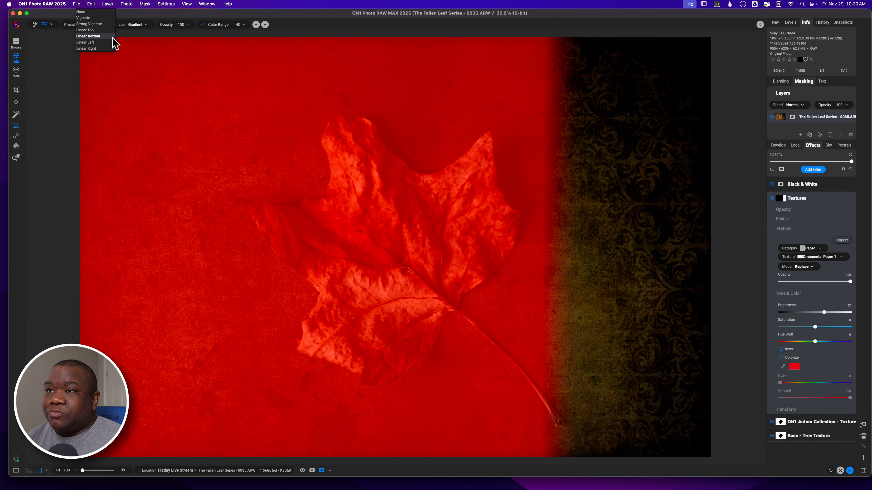
pyautogui.click(134, 19)
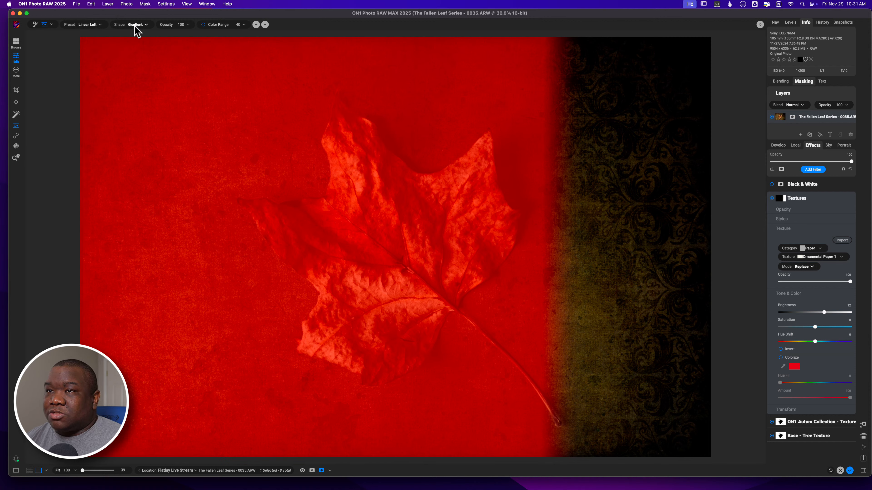
pyautogui.click(137, 26)
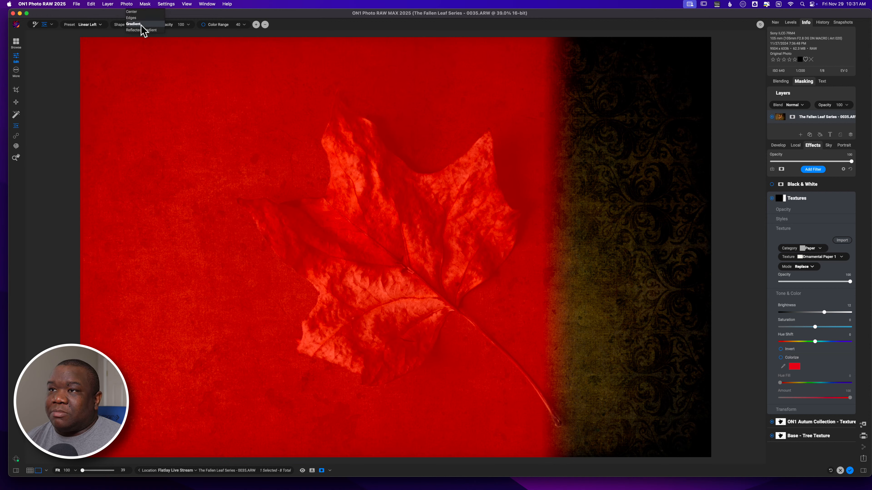
pyautogui.click(137, 18)
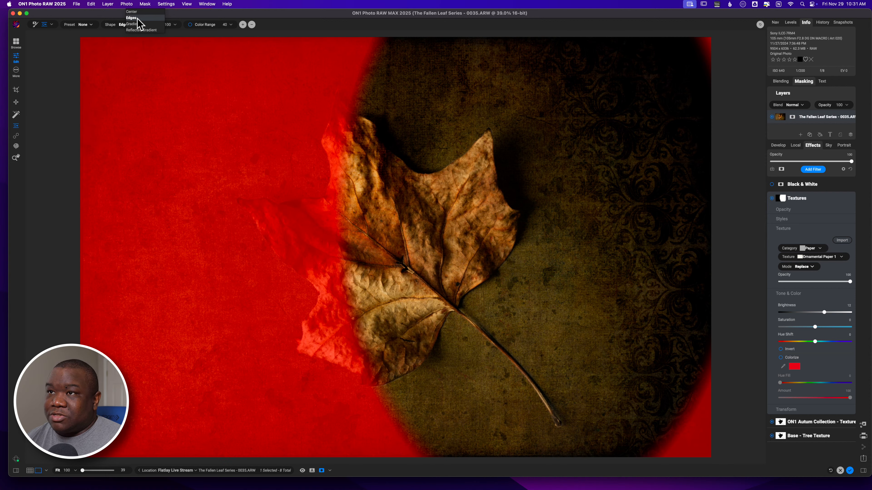
pyautogui.click(137, 11)
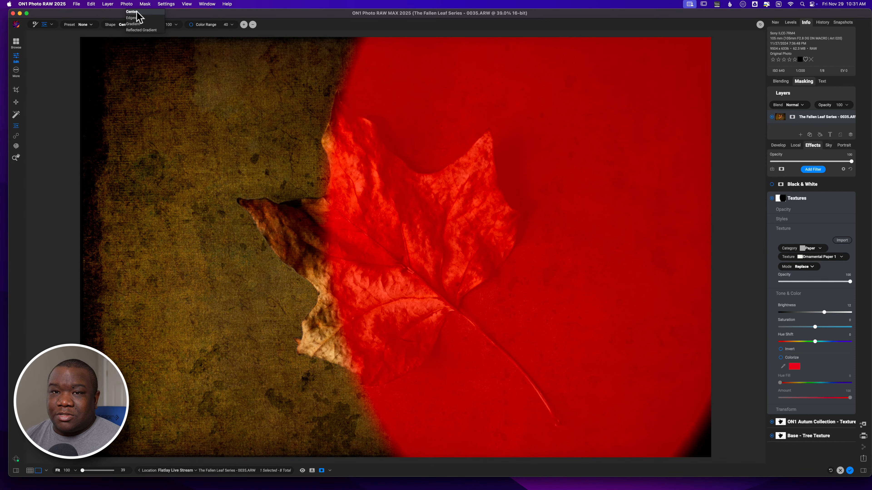
pyautogui.click(141, 30)
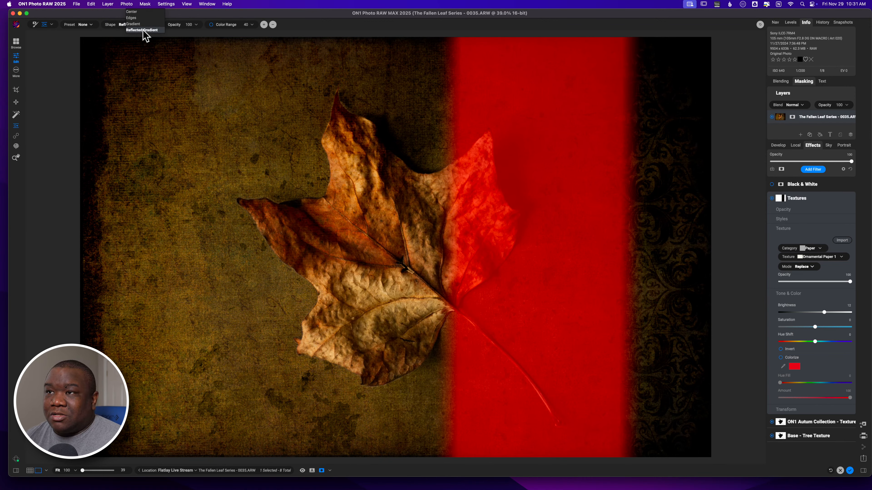
pyautogui.click(134, 24)
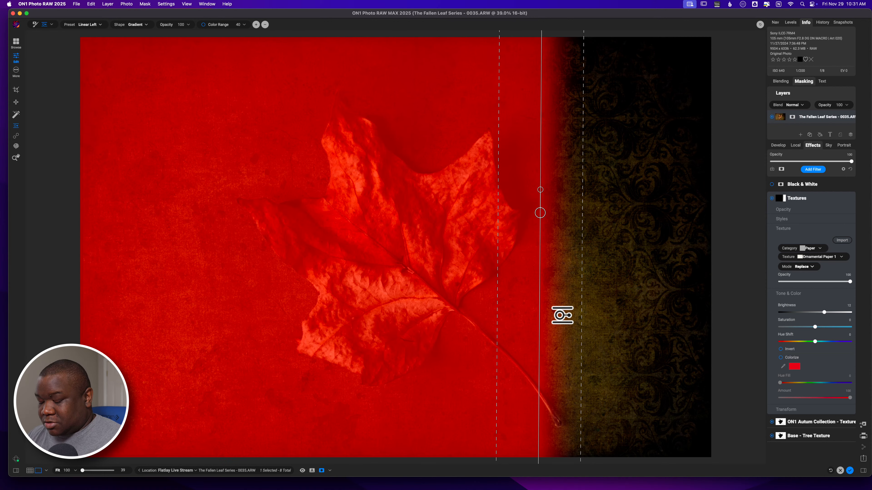
pyautogui.press('o')
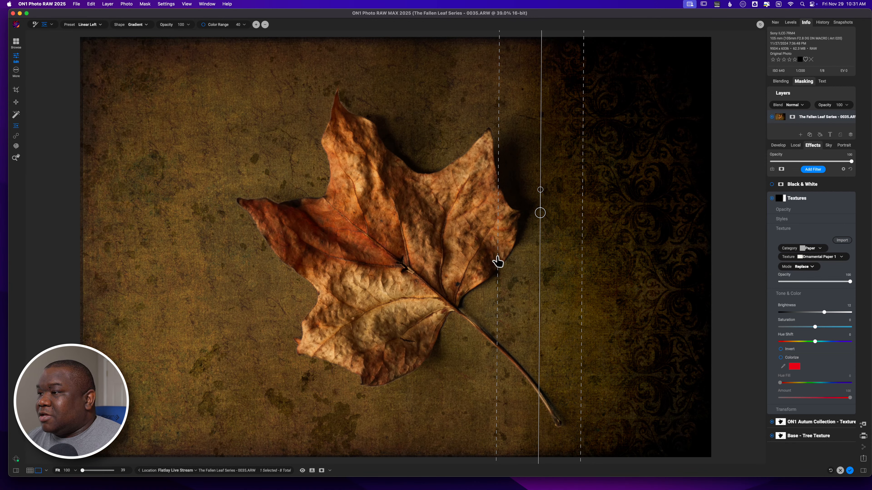
# Step: Widen the transition of the paper texture's gradient mask, shift it slightly toward the leaf, and compare the image with the filter off and on
pyautogui.moveTo(497, 261); pyautogui.dragTo(436, 255)
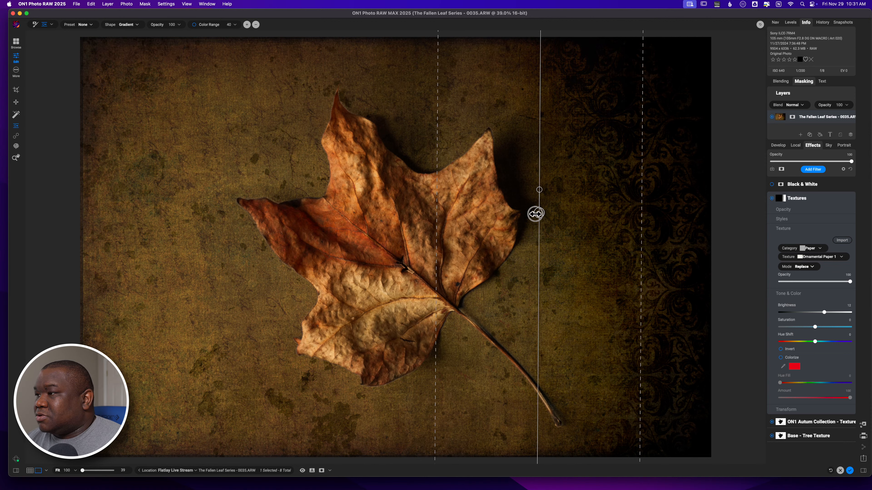
pyautogui.moveTo(536, 214); pyautogui.dragTo(527, 215)
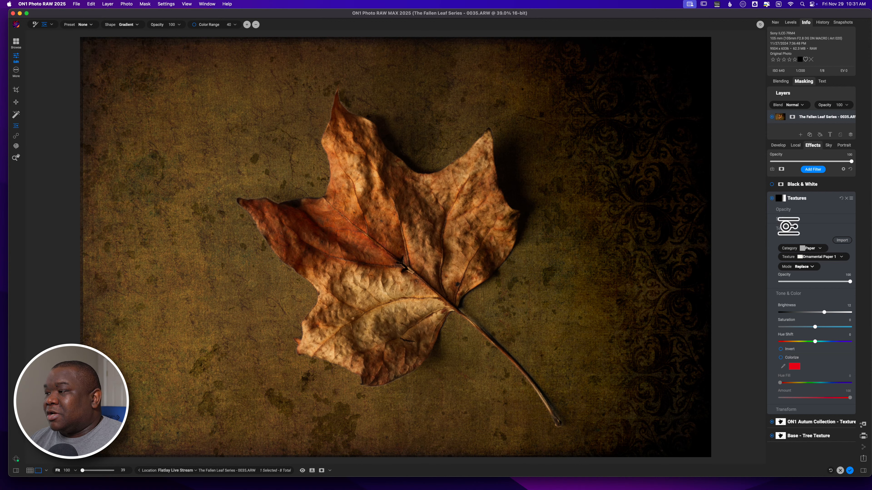
pyautogui.click(816, 199)
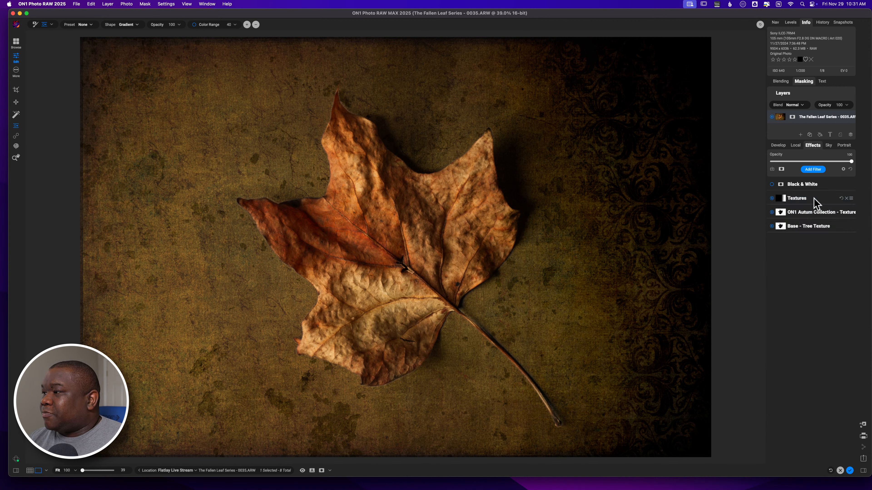
pyautogui.click(772, 199)
pyautogui.click(772, 199)
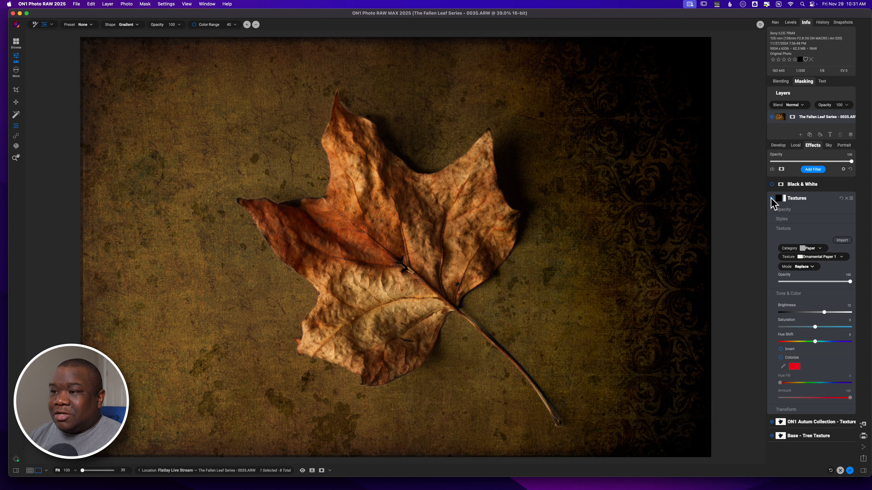
pyautogui.click(808, 201)
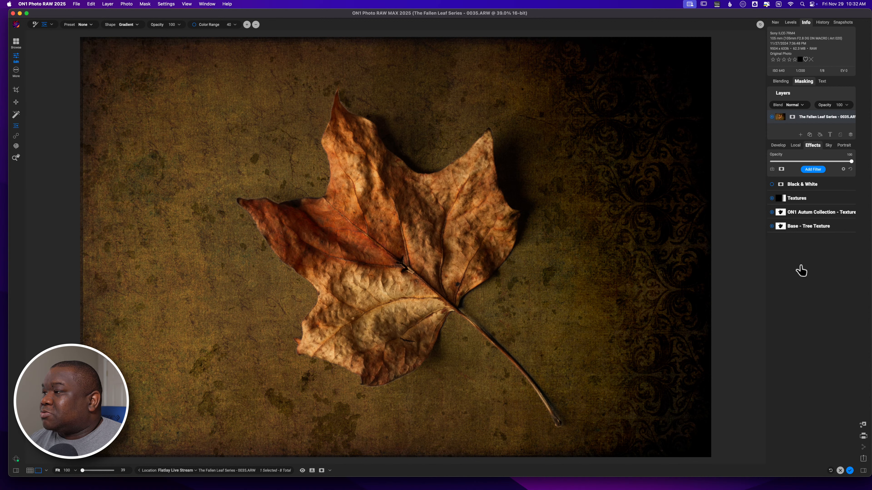
# Step: Add a local adjustment with the copied leaf mask pasted and inverted, and lower its exposure to about -1.1 to darken the background
pyautogui.click(796, 146)
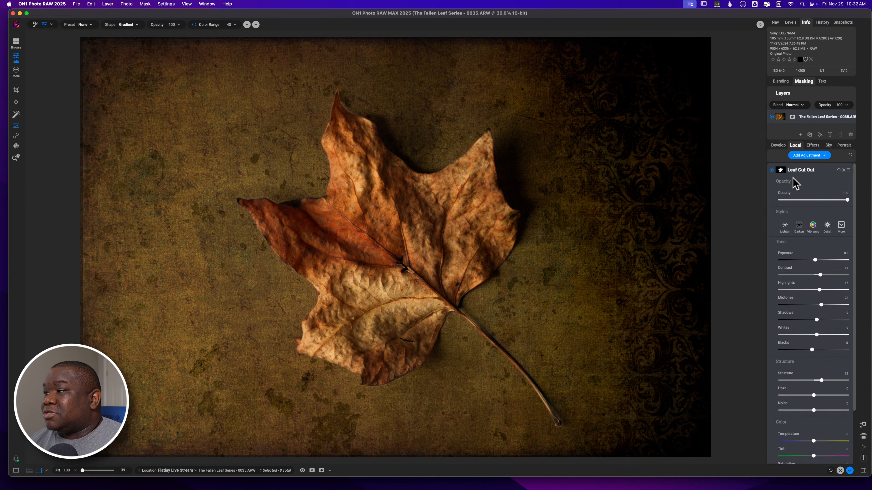
pyautogui.click(805, 171)
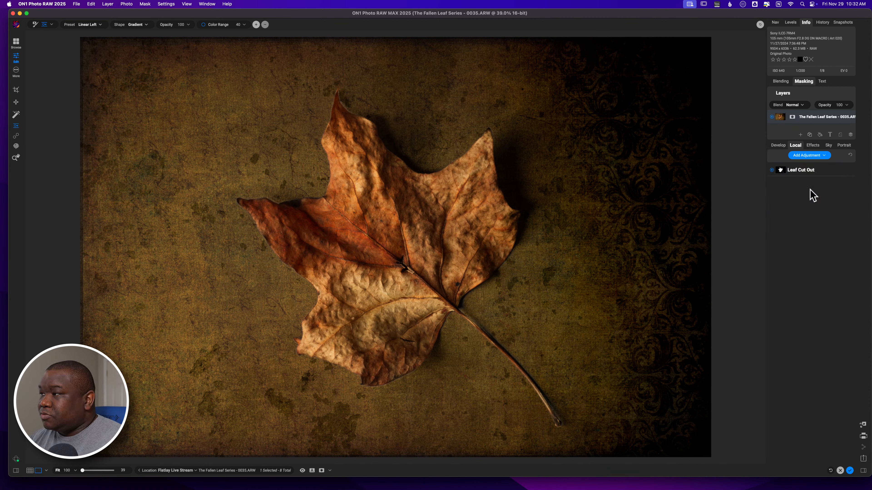
pyautogui.click(801, 156)
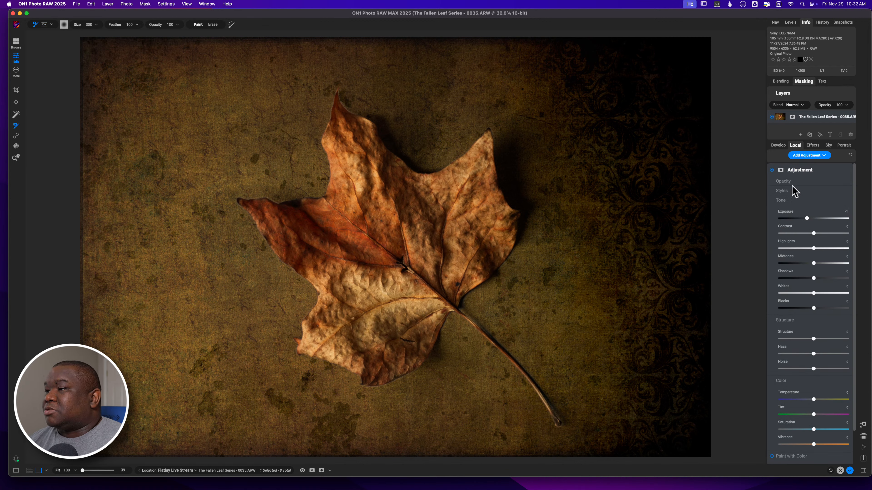
pyautogui.rightClick(783, 171)
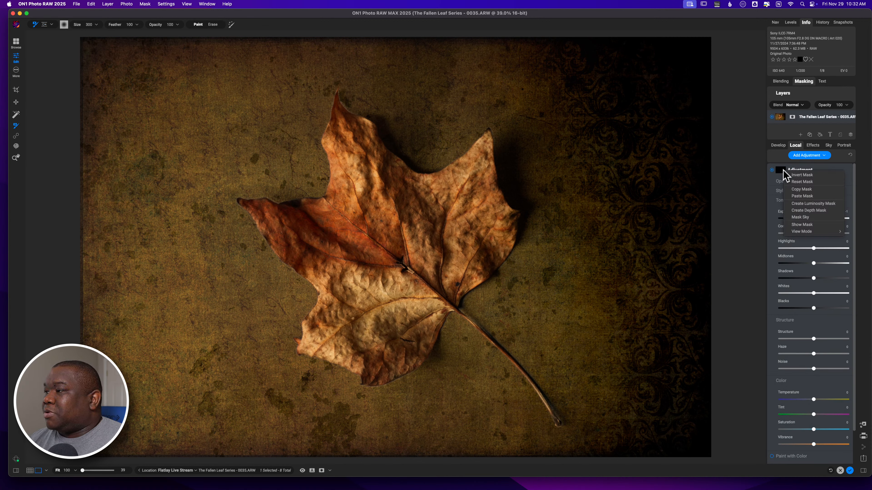
pyautogui.click(797, 195)
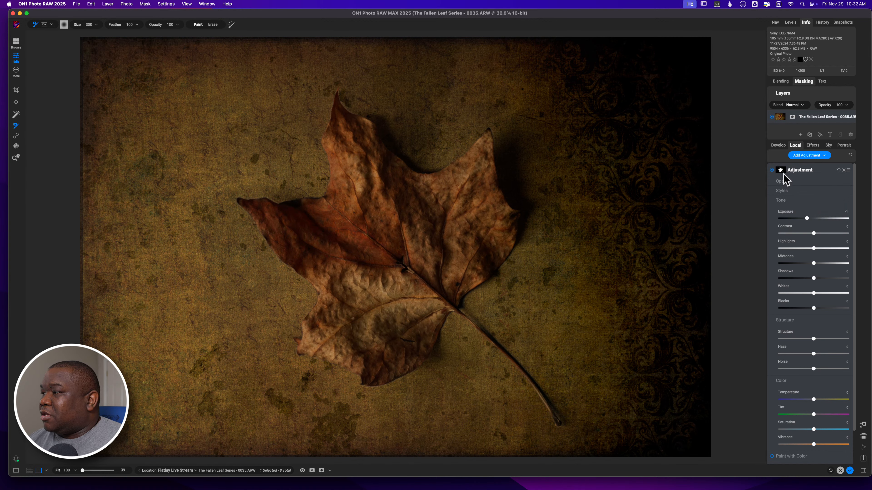
pyautogui.rightClick(782, 171)
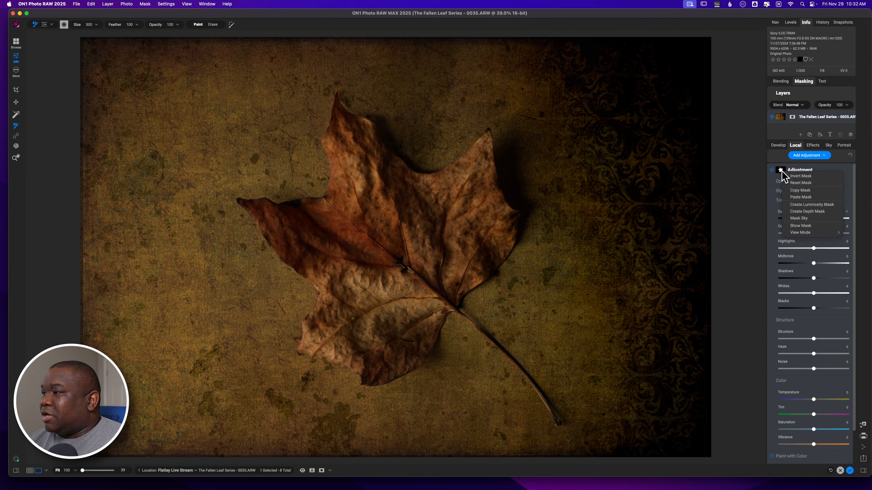
pyautogui.click(800, 175)
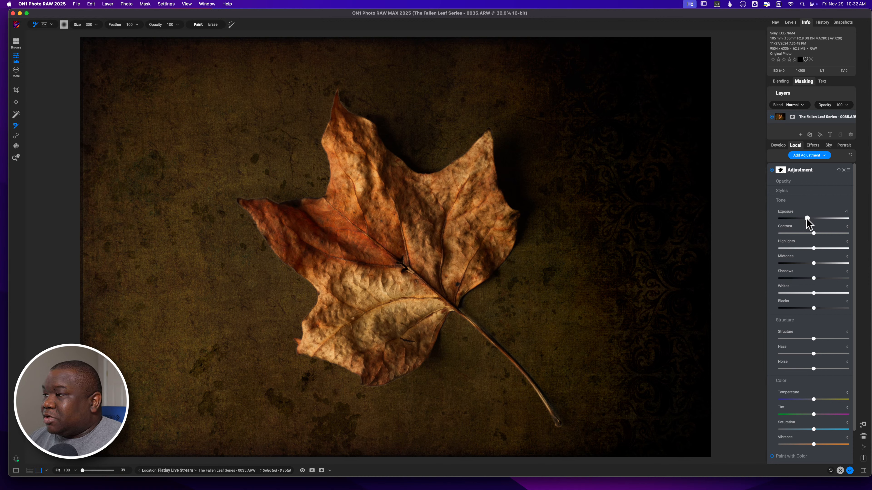
pyautogui.moveTo(807, 222); pyautogui.dragTo(807, 222)
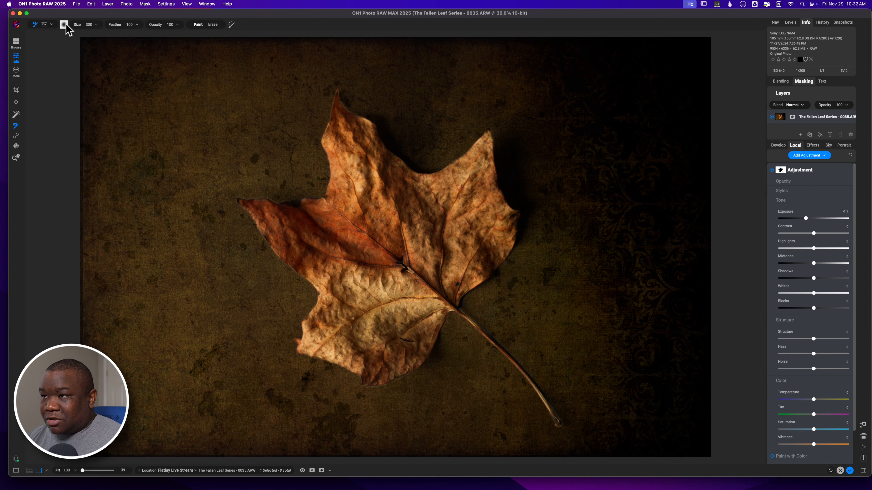
# Step: Apply a Center-shaped gradient mask to the new local adjustment, placed over the middle of the leaf
pyautogui.click(43, 26)
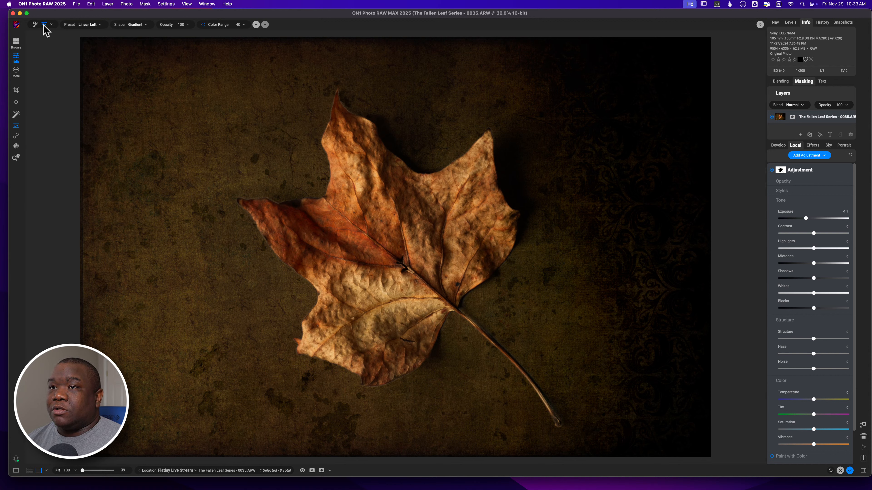
pyautogui.click(138, 25)
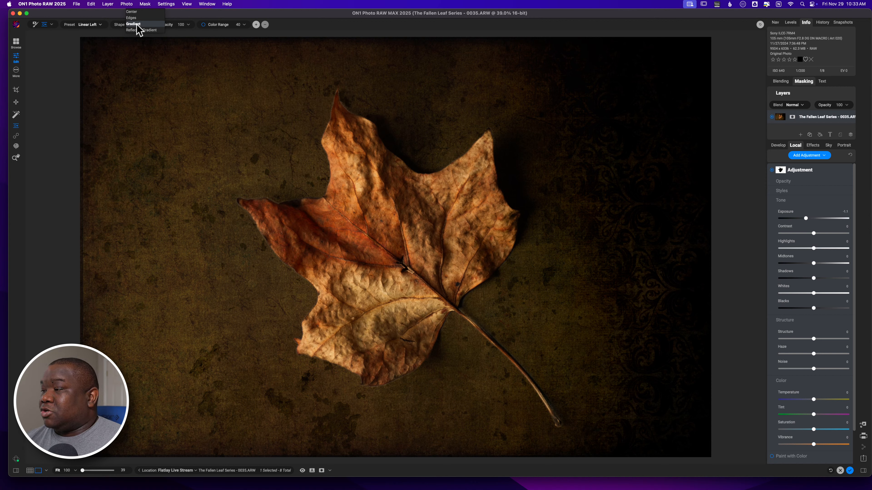
pyautogui.click(134, 12)
pyautogui.click(389, 231)
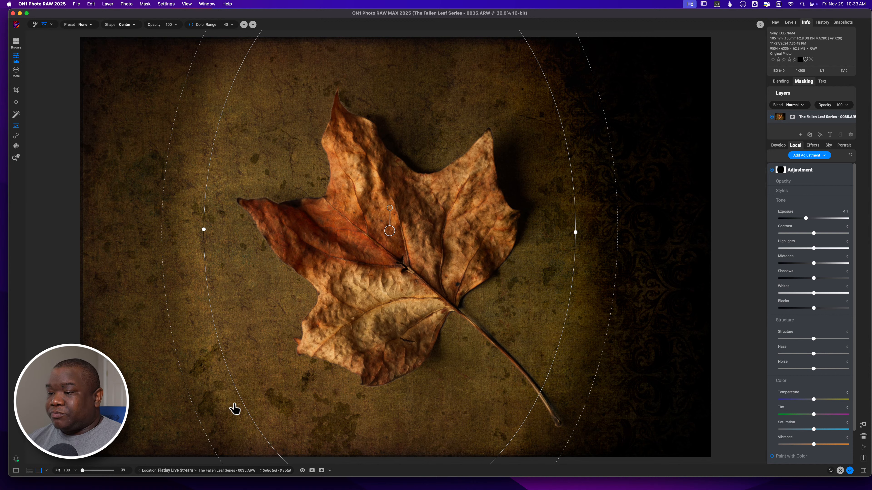
# Step: Shrink and tilt the elliptical mask along the leaf's stem, widen its feather and recentre it, keeping the adjustment's opacity at 100
pyautogui.moveTo(241, 400); pyautogui.dragTo(313, 351)
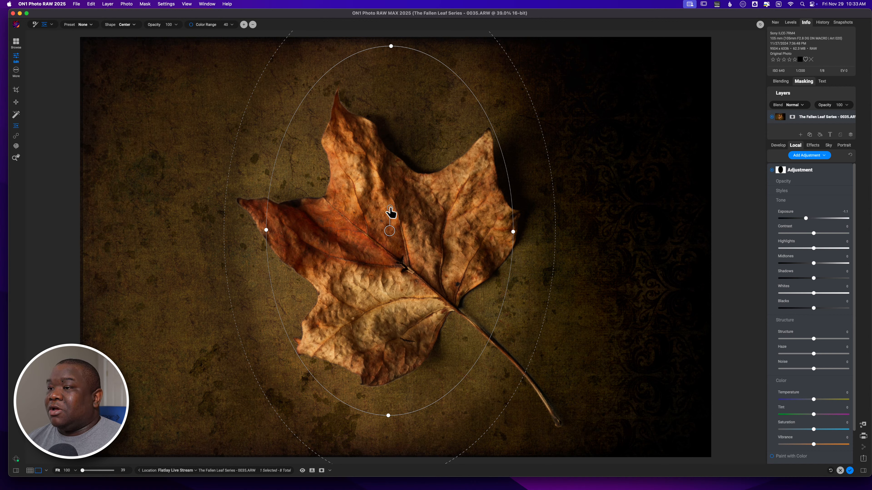
pyautogui.moveTo(391, 210); pyautogui.dragTo(355, 207)
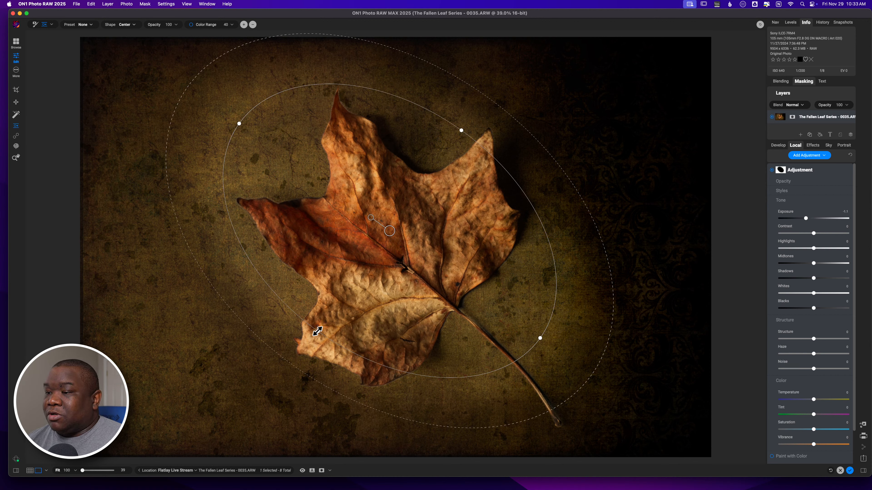
pyautogui.moveTo(319, 330); pyautogui.dragTo(352, 302)
pyautogui.moveTo(389, 234); pyautogui.dragTo(382, 240)
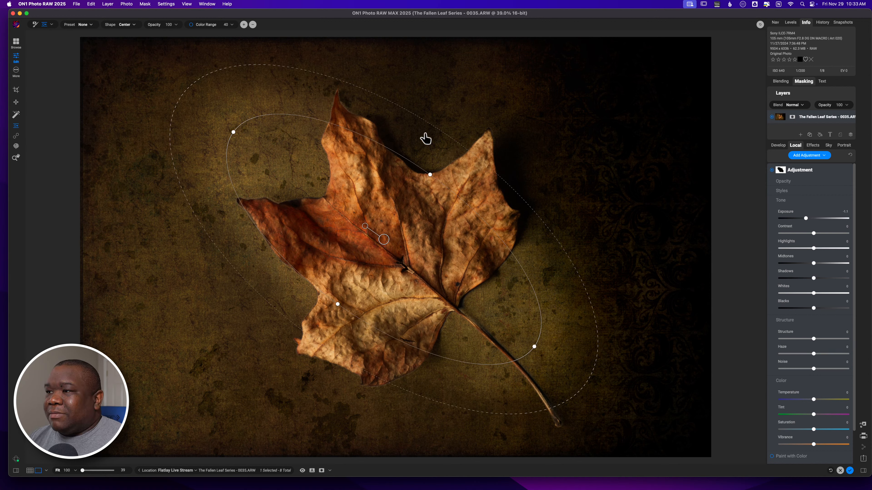
pyautogui.moveTo(434, 128); pyautogui.dragTo(479, 108)
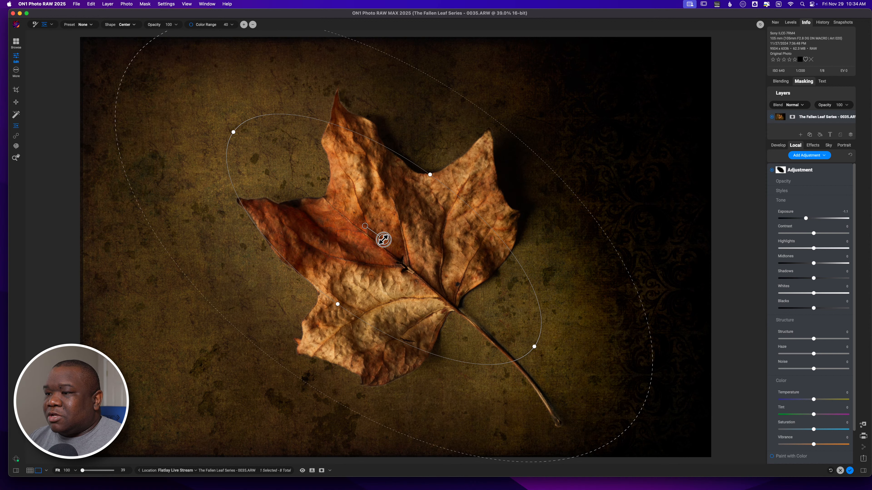
pyautogui.moveTo(384, 239); pyautogui.dragTo(409, 241)
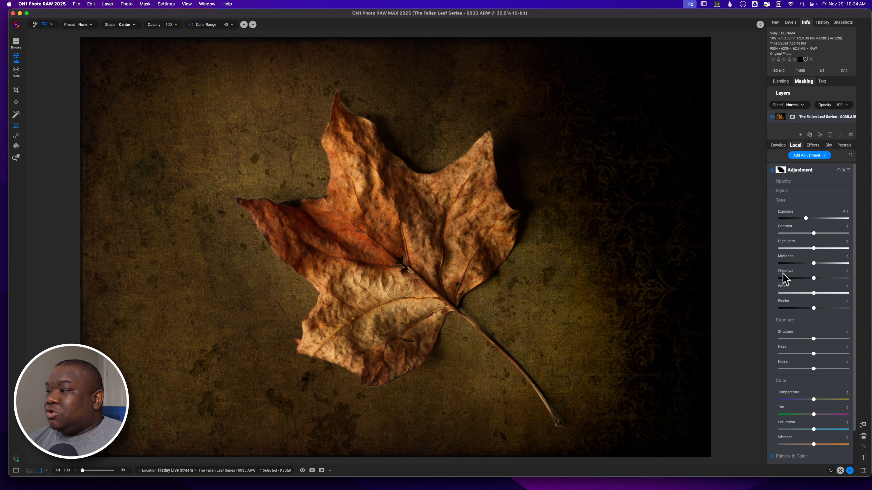
pyautogui.click(797, 181)
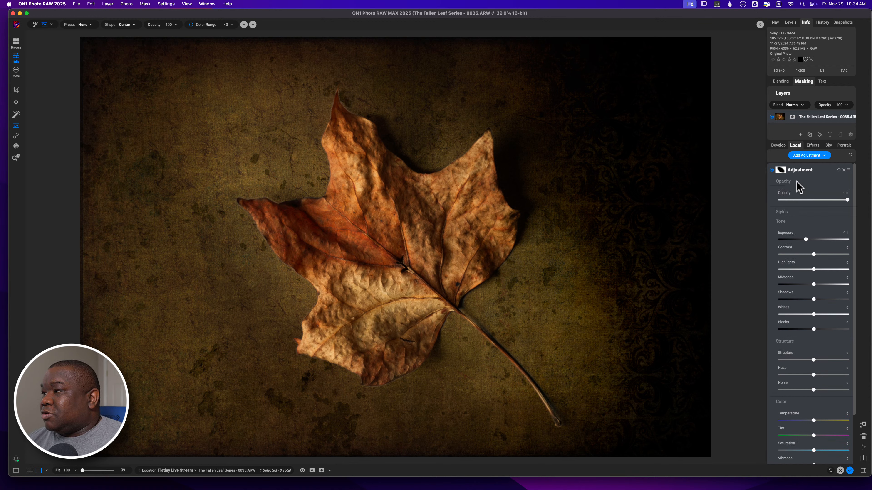
pyautogui.moveTo(847, 200)
pyautogui.mouseDown()
pyautogui.moveTo(786, 199)
pyautogui.moveTo(864, 199)
pyautogui.mouseUp()
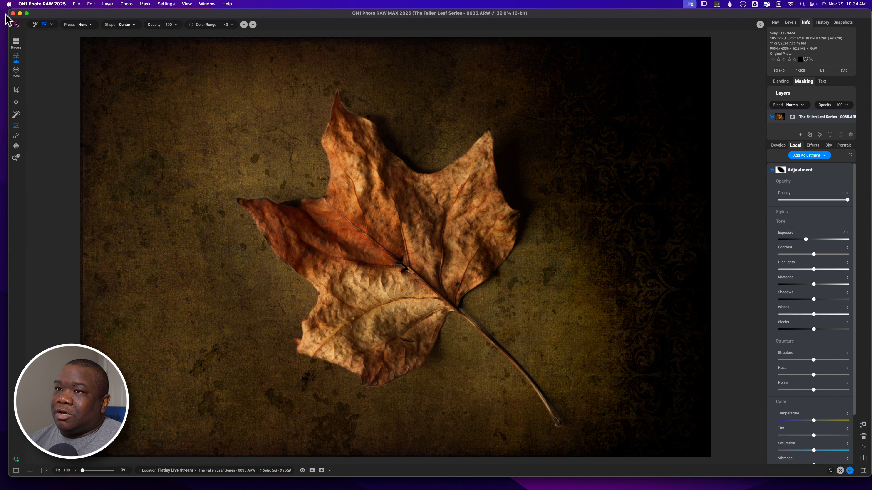
# Step: Switch to the masking brush in Erase mode and choose the dense foliage-like shape in the middle of the ON1Frost set's last row
pyautogui.click(34, 24)
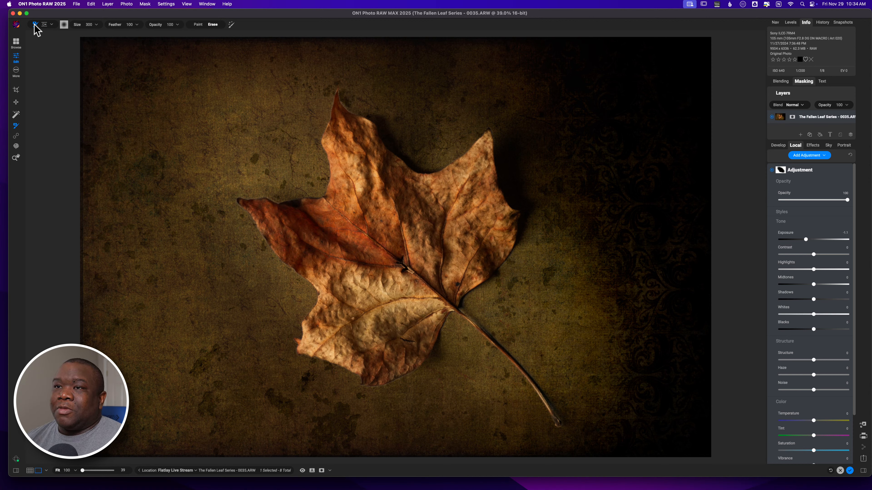
pyautogui.click(64, 26)
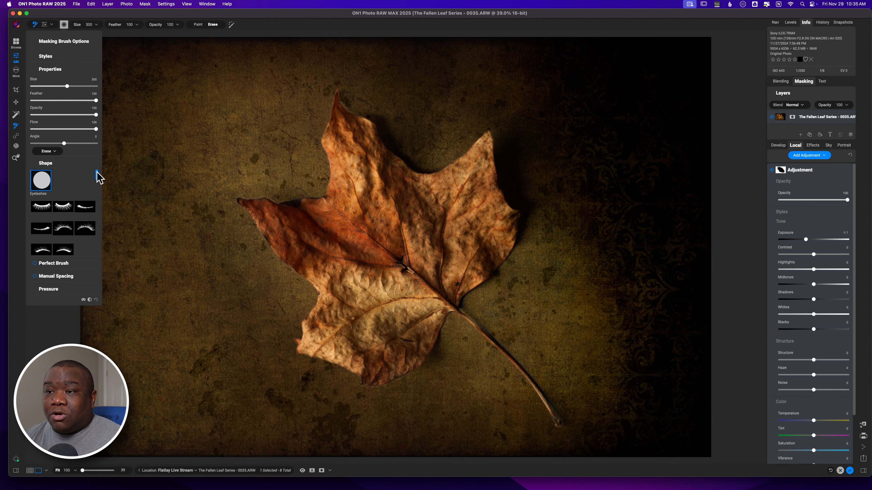
pyautogui.moveTo(97, 175); pyautogui.dragTo(96, 247)
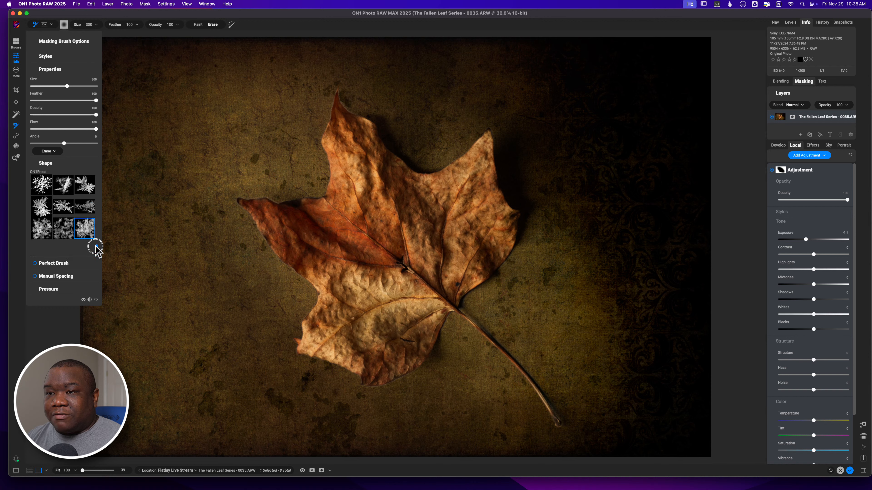
pyautogui.click(62, 207)
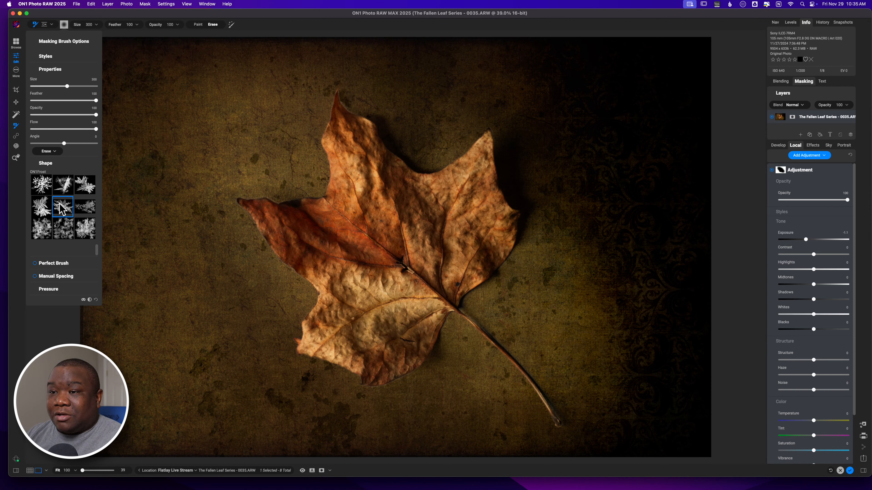
pyautogui.click(63, 228)
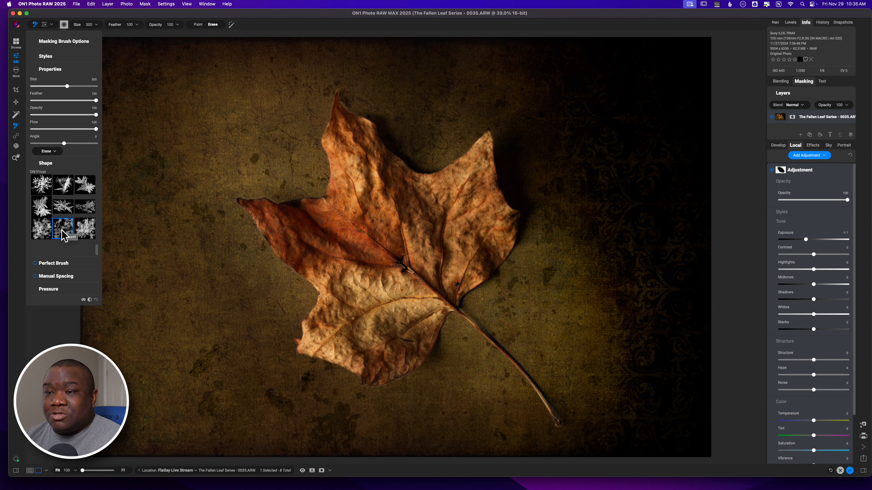
pyautogui.click(63, 228)
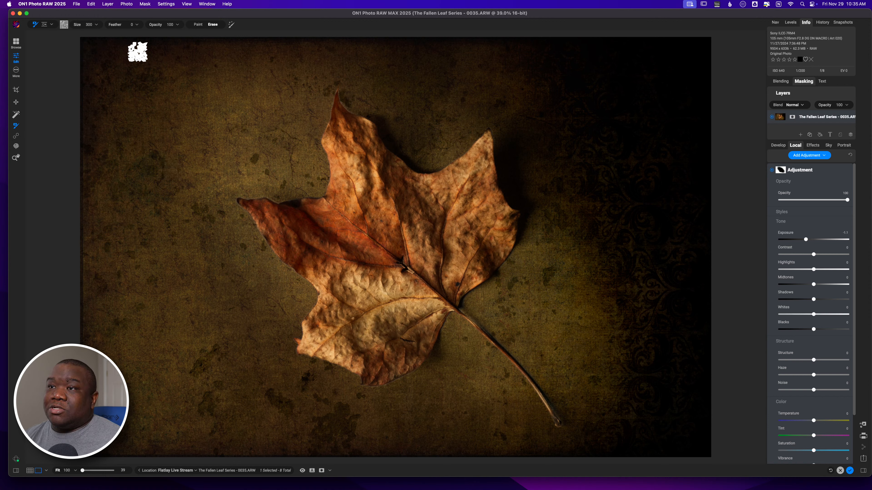
# Step: Enlarge the frost-shaped masking brush to a size of 2500
pyautogui.press(']')
pyautogui.press(']')
pyautogui.press(']')
pyautogui.press(']')
pyautogui.press(']')
pyautogui.press(']')
pyautogui.press(']')
pyautogui.press(']')
pyautogui.press(']')
pyautogui.press(']')
pyautogui.press(']')
pyautogui.press(']')
pyautogui.press(']')
pyautogui.press(']')
pyautogui.press(']')
pyautogui.press(']')
pyautogui.press(']')
pyautogui.press(']')
pyautogui.press(']')
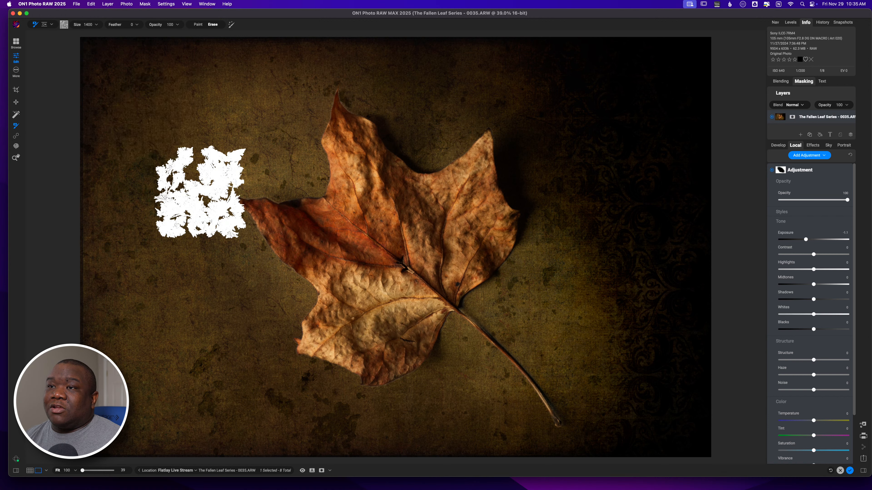
pyautogui.press(']')
pyautogui.press(']')
pyautogui.press(']')
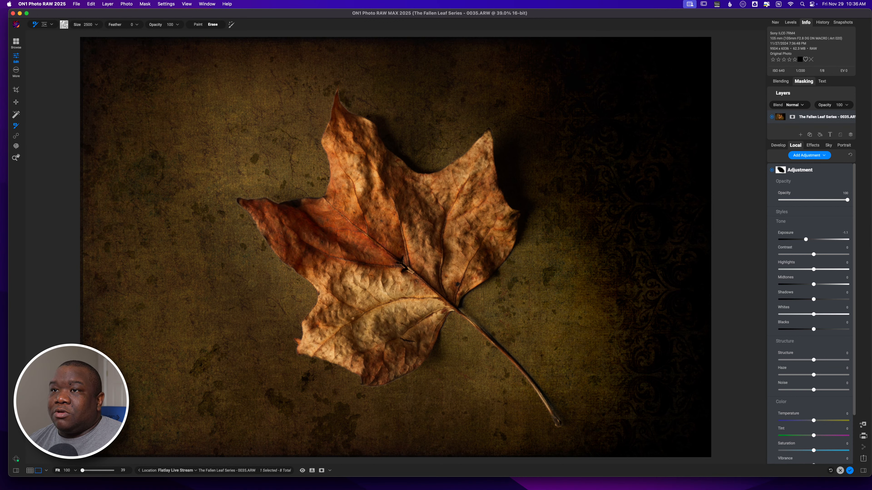
# Step: Set the masking brush's flow to about 44 and close its options
pyautogui.click(64, 25)
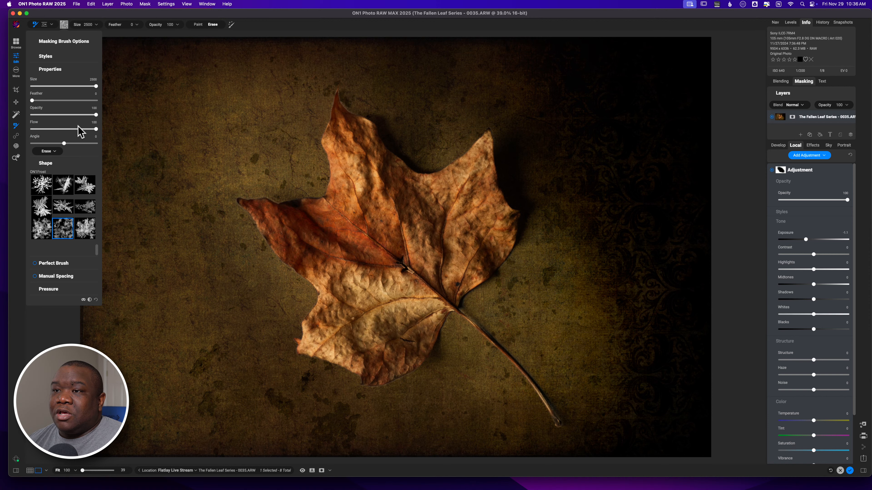
pyautogui.moveTo(96, 129); pyautogui.dragTo(60, 130)
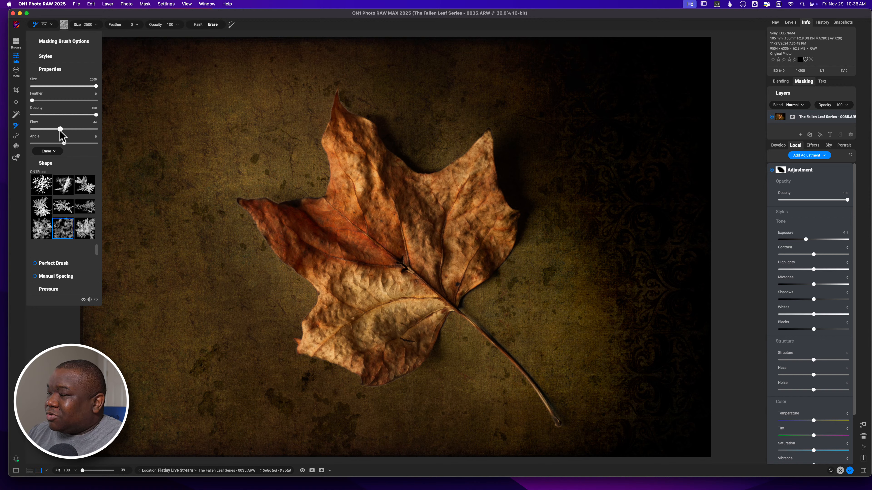
pyautogui.click(212, 177)
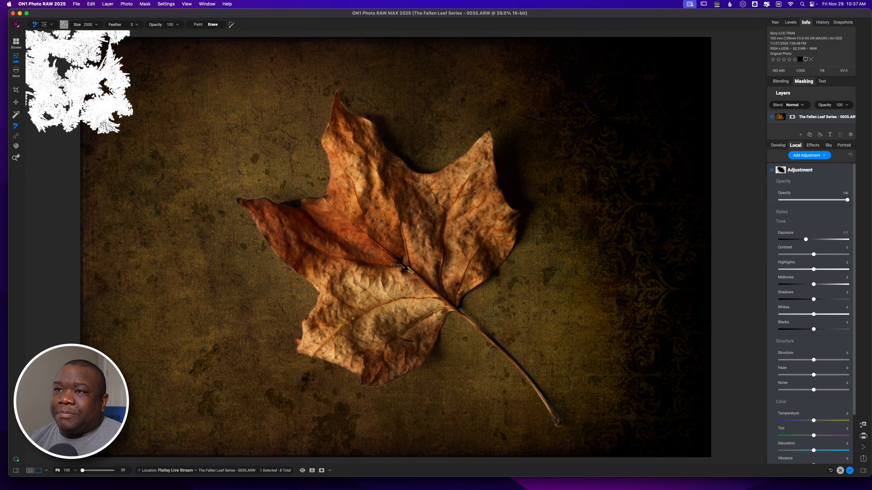
# Step: Rotate the frost-shaped masking brush by lowering its angle and reduce its size to 1700
pyautogui.click(64, 24)
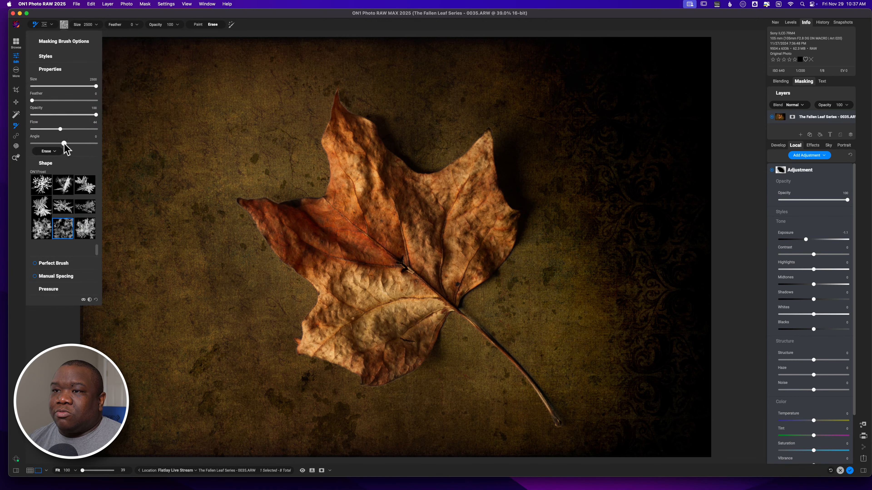
pyautogui.moveTo(64, 143); pyautogui.dragTo(50, 143)
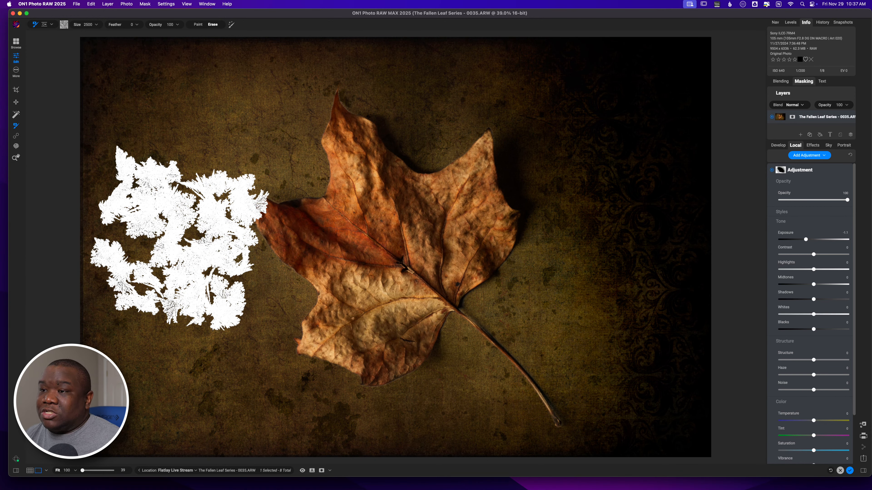
pyautogui.press('[')
pyautogui.press('[')
pyautogui.press('[')
pyautogui.press('[')
pyautogui.press('[')
pyautogui.press('[')
pyautogui.press('[')
pyautogui.press('[')
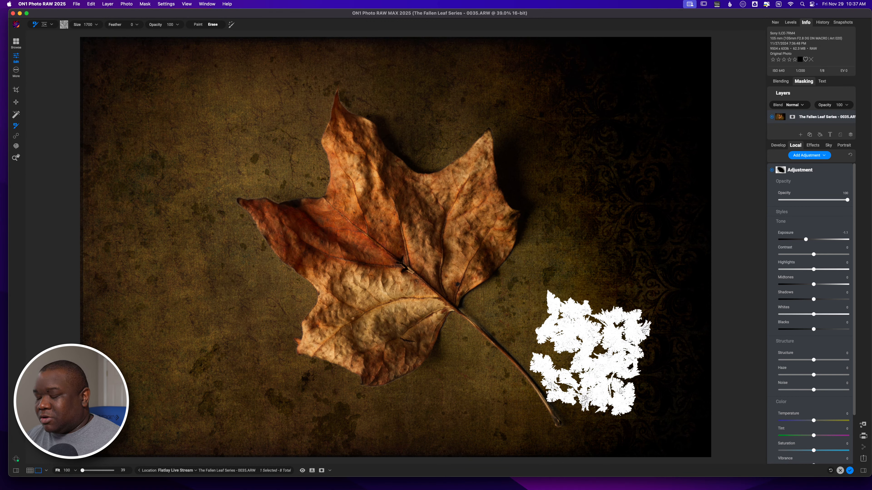
# Step: Inspect the adjustment's mask as a red overlay and in Grayscale view mode, and hide the mask view again
pyautogui.press('o')
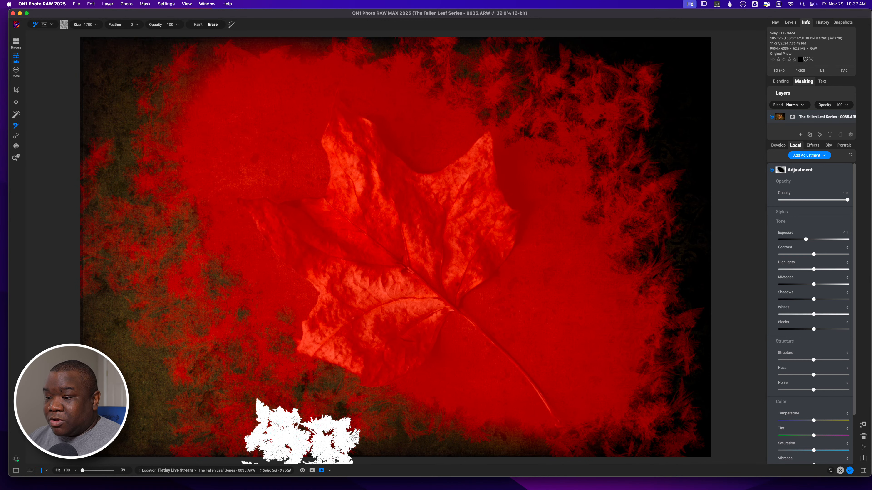
pyautogui.click(329, 471)
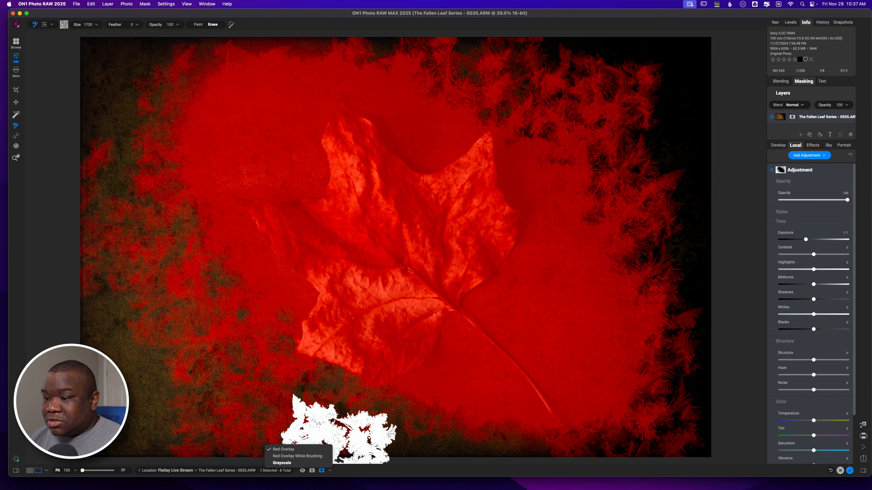
pyautogui.click(284, 465)
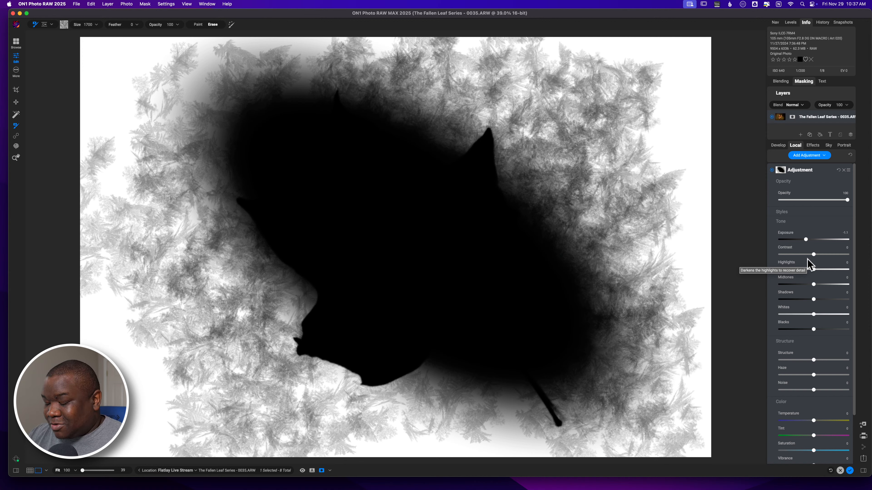
pyautogui.press('o')
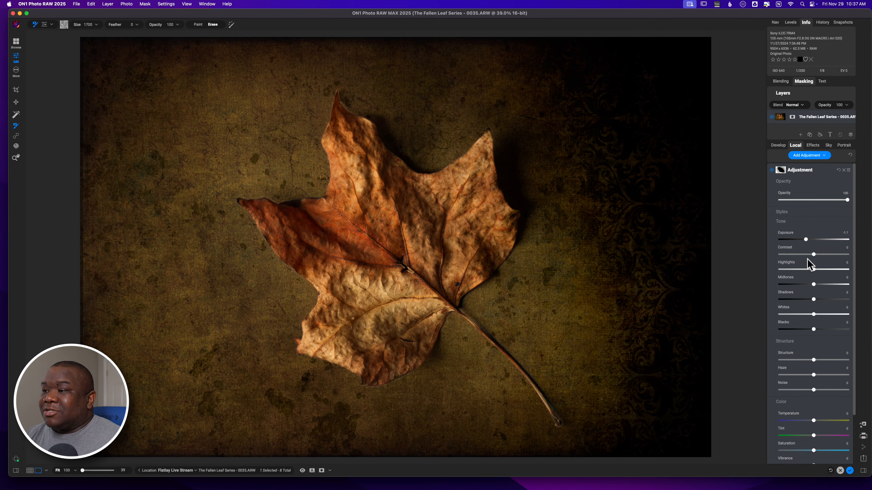
# Step: Compare the photo with the darkening adjustment off and on, and collapse the adjustment's settings
pyautogui.click(770, 170)
pyautogui.click(771, 171)
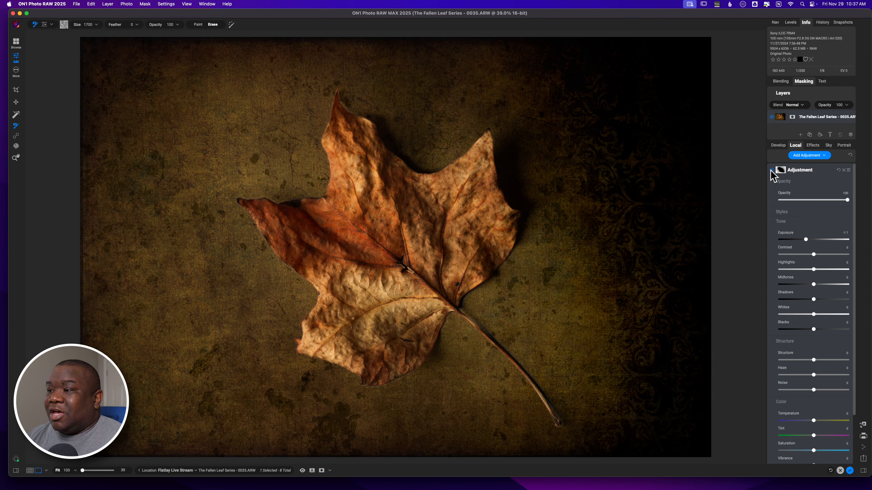
pyautogui.click(813, 172)
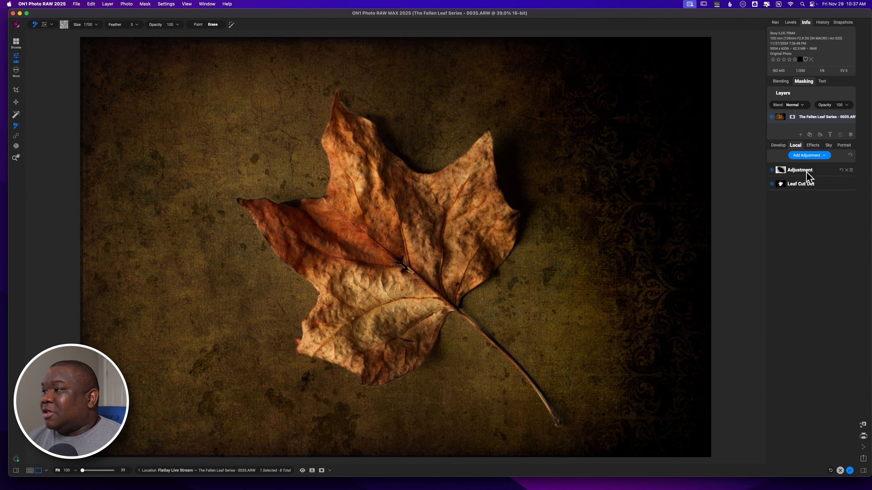
# Step: Rename the top local adjustment to Initial Light
pyautogui.doubleClick(806, 171)
pyautogui.press('BackSpace')
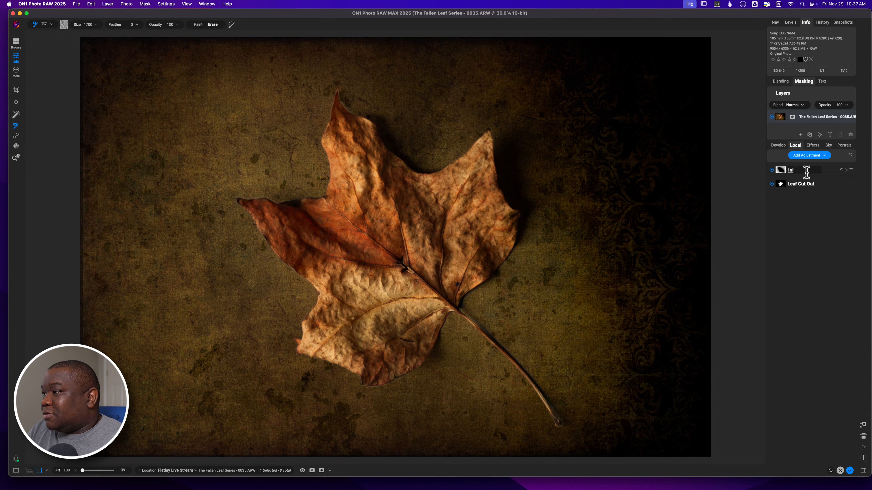
pyautogui.write('Initial Light')
pyautogui.press('Return')
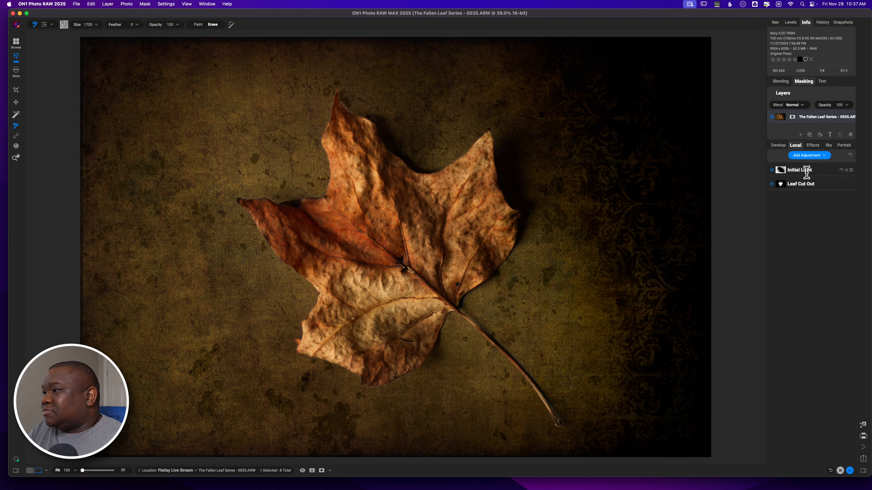
# Step: Add another local adjustment above Initial Light and raise its exposure slightly
pyautogui.click(796, 156)
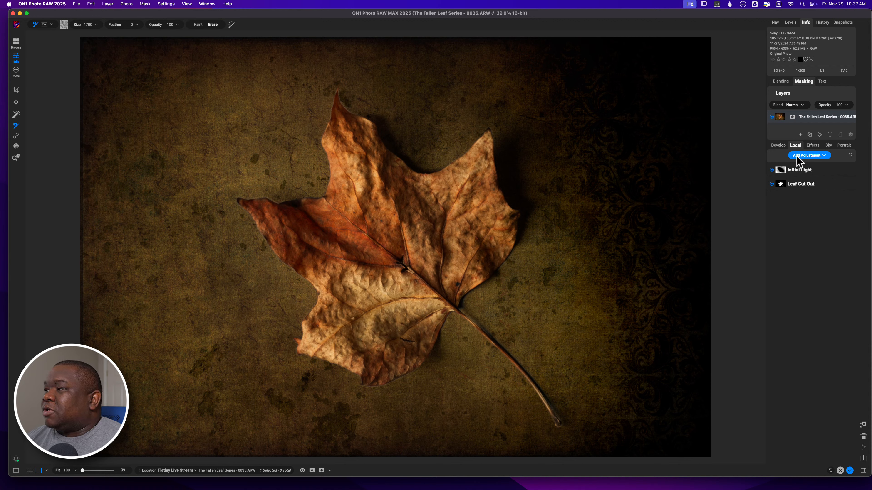
pyautogui.doubleClick(792, 237)
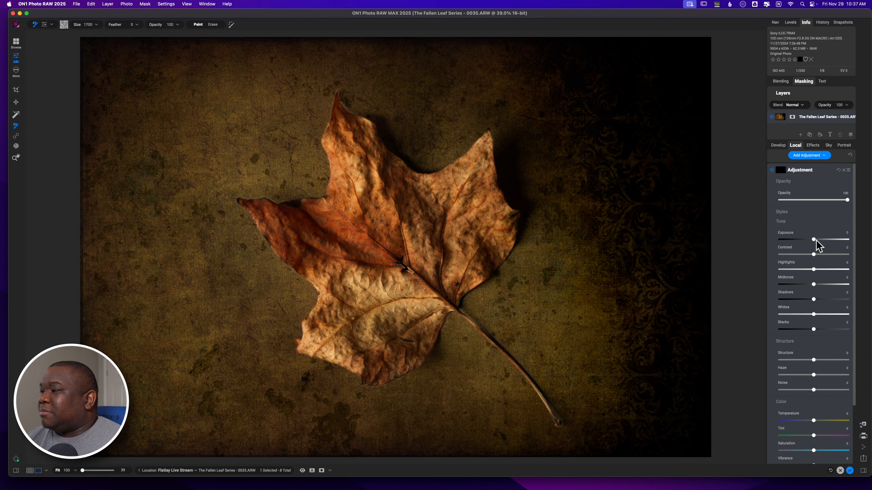
pyautogui.moveTo(816, 240); pyautogui.dragTo(820, 241)
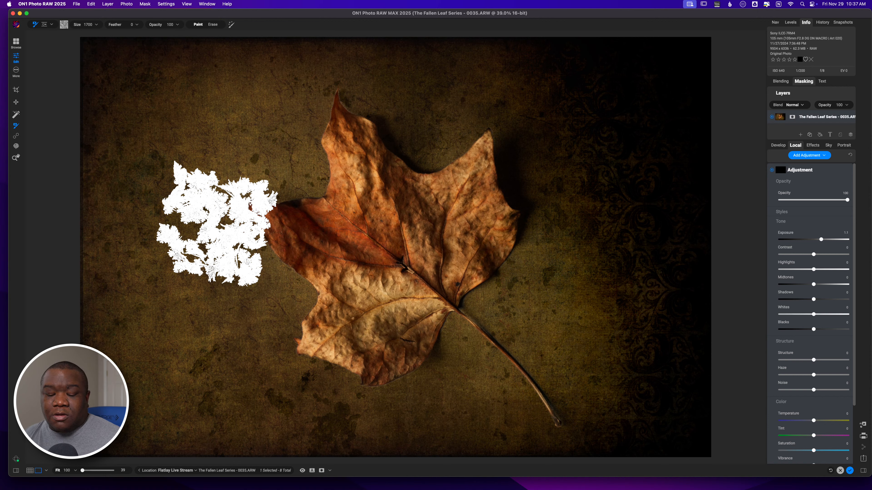
# Step: Enlarge the frost-shaped masking brush to size 2500 and paint the brightening over the background around the leaf, mainly the dark patterned side
pyautogui.press(']')
pyautogui.press(']')
pyautogui.press(']')
pyautogui.press(']')
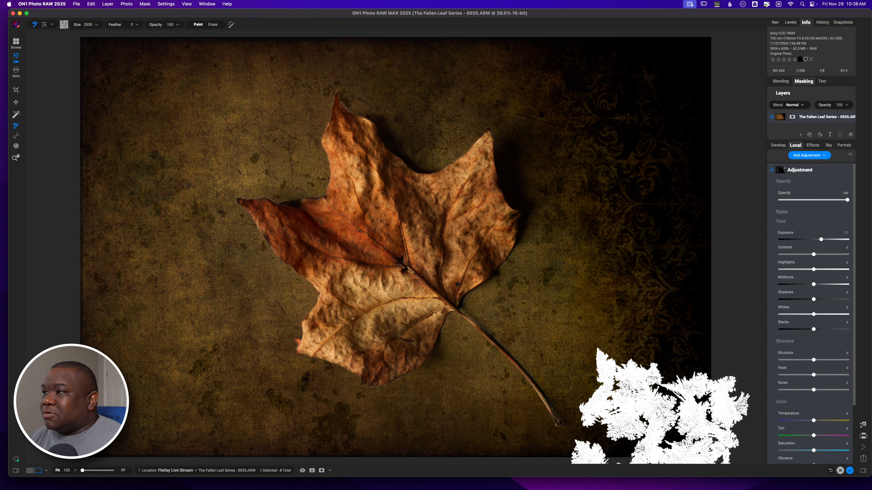
# Step: Compare the photo with and without the new brightening adjustment
pyautogui.click(772, 170)
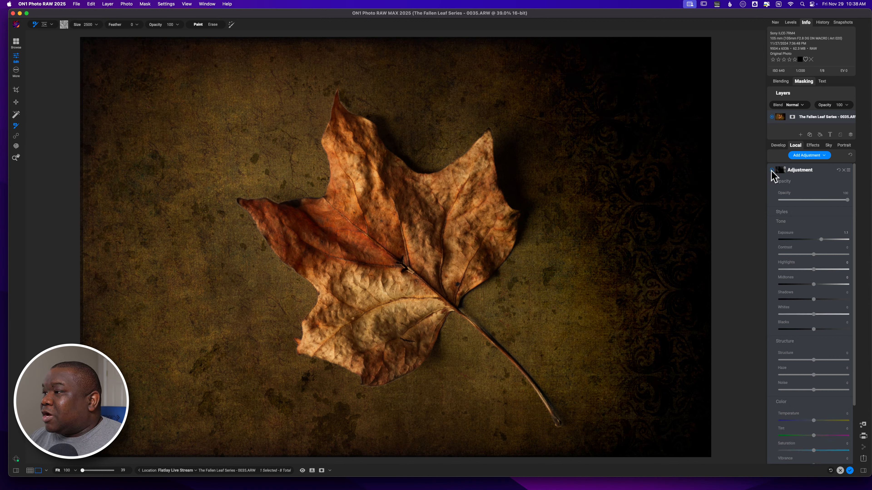
pyautogui.click(772, 171)
pyautogui.click(772, 170)
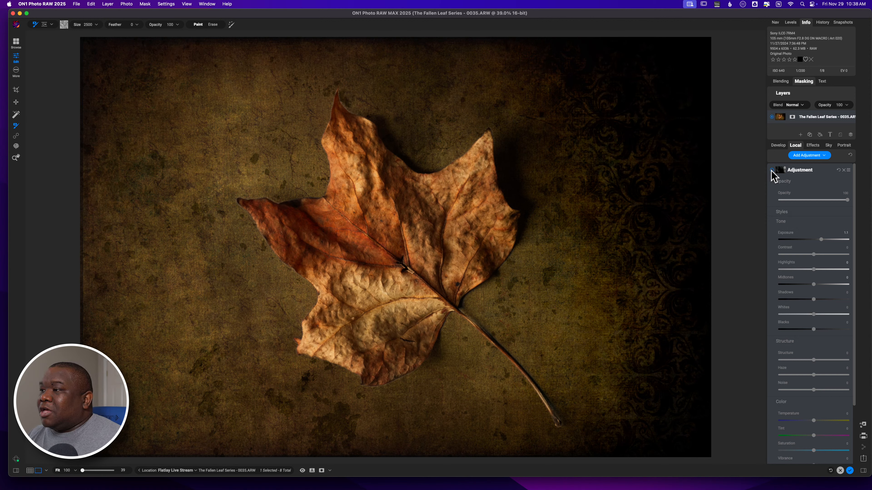
pyautogui.click(772, 171)
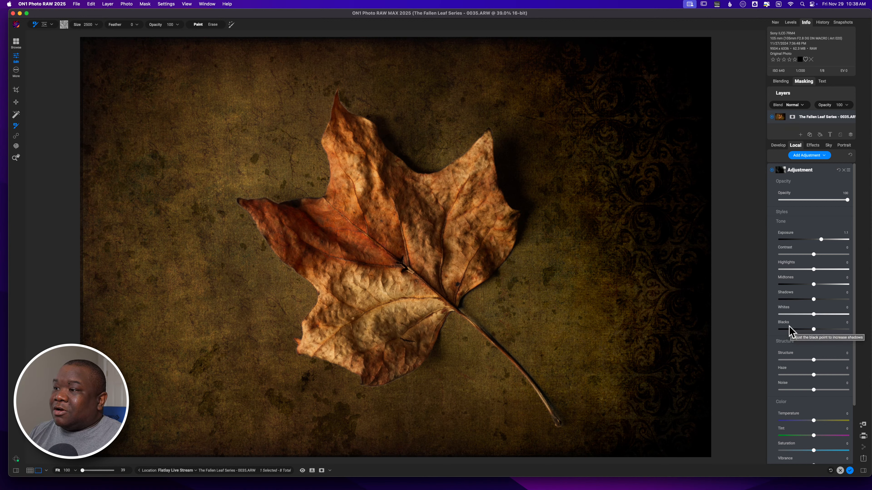
# Step: Show the new adjustment's mask, paint more frost texture over its sparse background areas, and return to the normal image view
pyautogui.press('super+m')
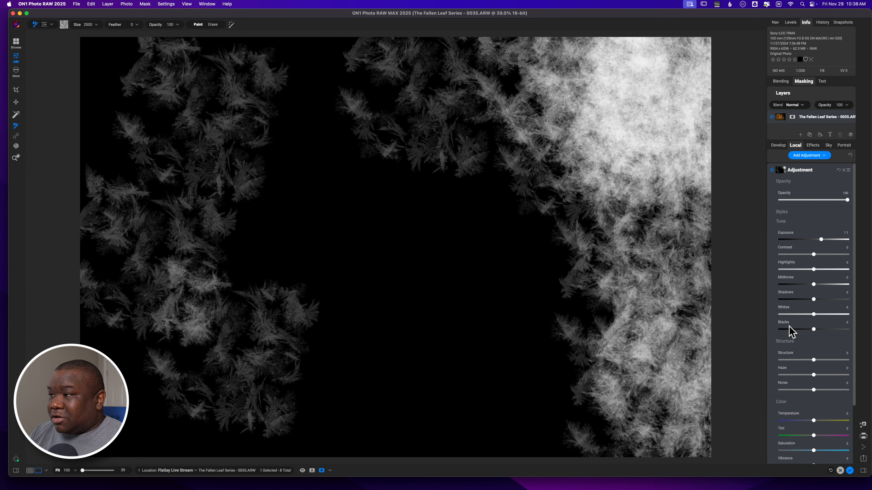
pyautogui.click(634, 249)
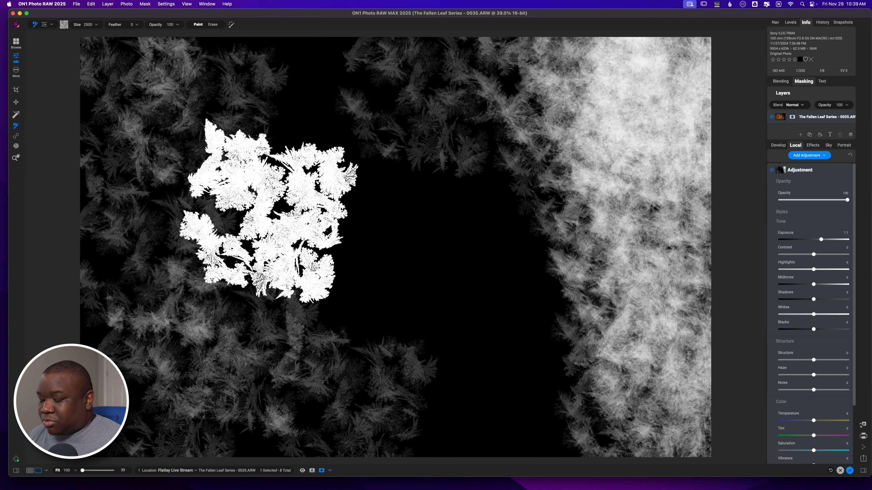
pyautogui.press('o')
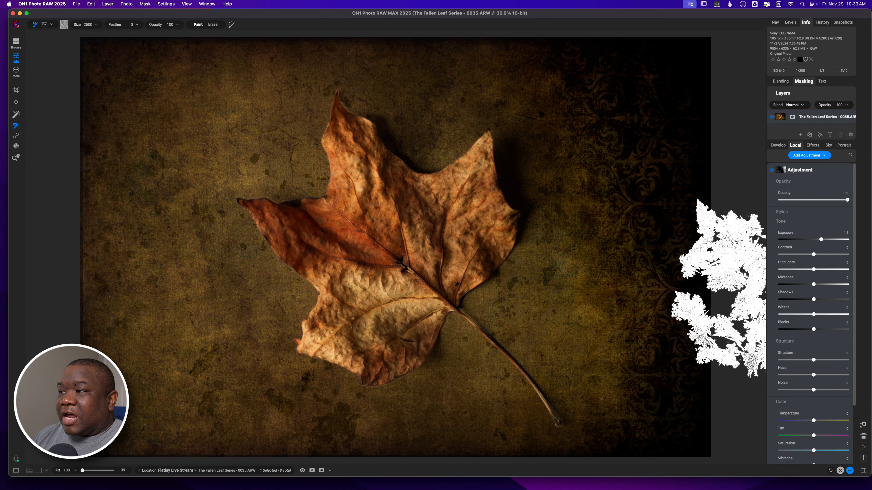
# Step: Recheck the brightening adjustment's effect by switching it off and on, and collapse its settings
pyautogui.click(772, 170)
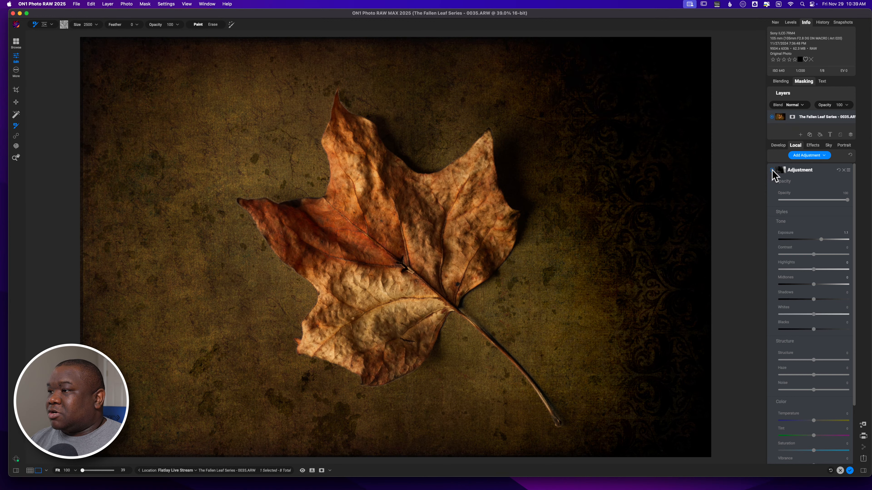
pyautogui.click(772, 170)
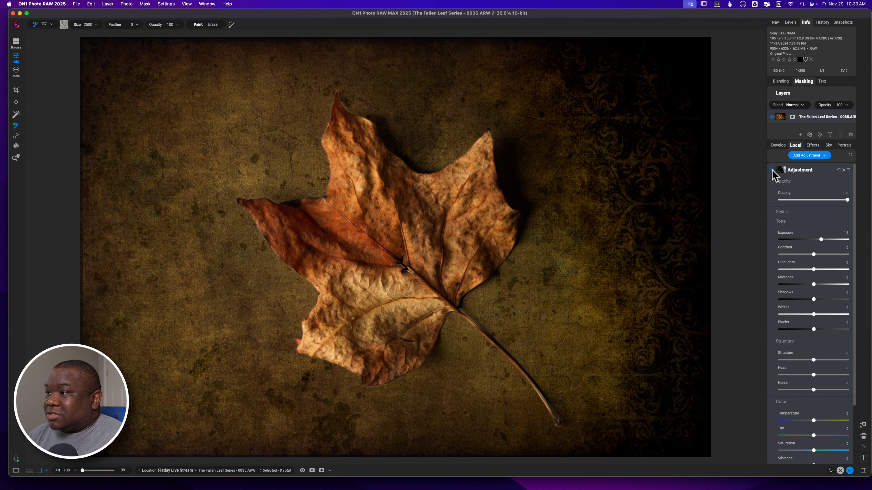
pyautogui.click(804, 172)
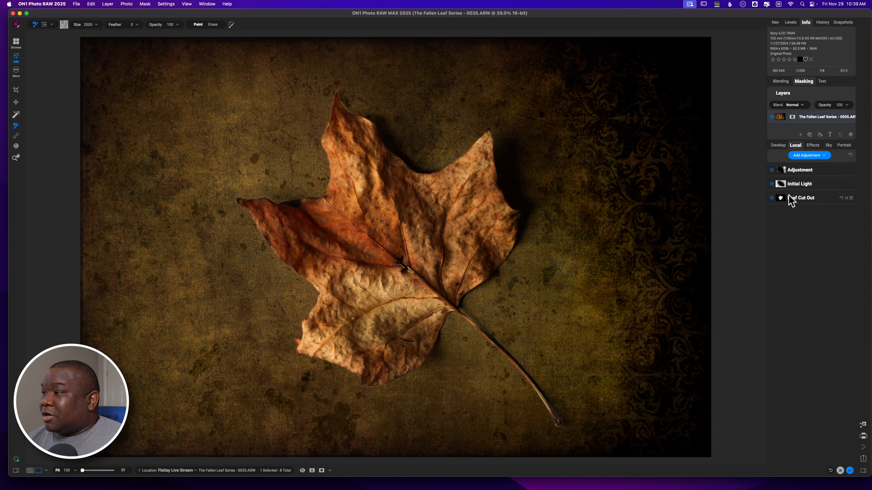
# Step: Set the masking brush's flow to 100 and its angle to 0
pyautogui.moveTo(785, 200); pyautogui.dragTo(291, 190)
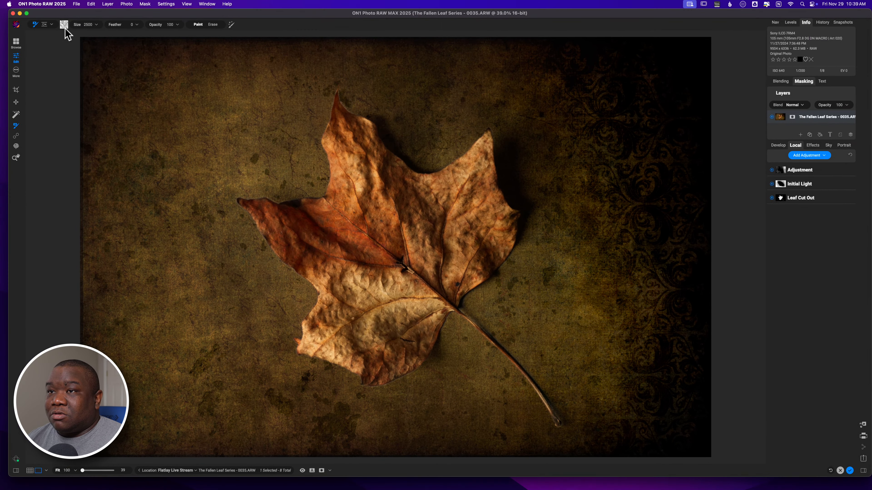
pyautogui.click(64, 24)
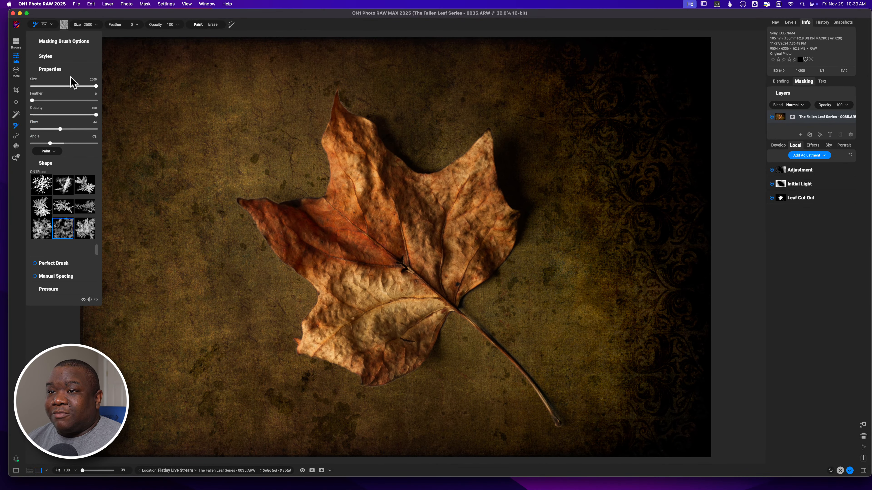
pyautogui.moveTo(59, 130); pyautogui.dragTo(102, 132)
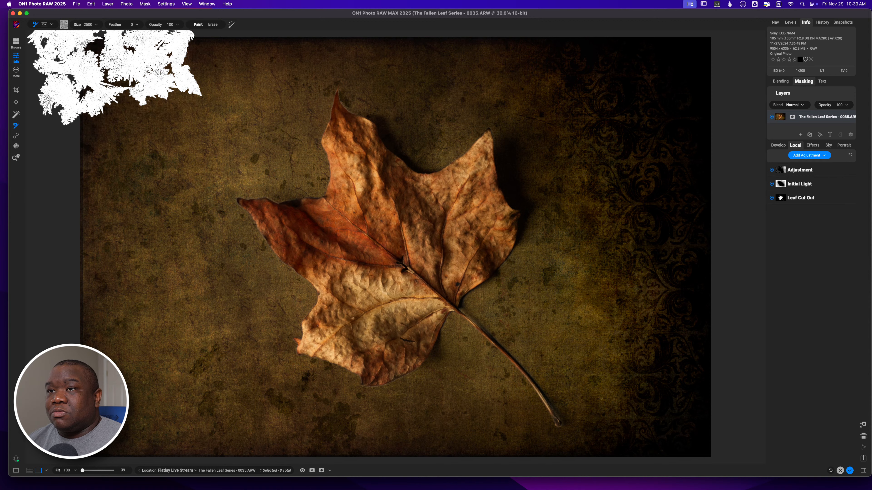
pyautogui.click(64, 25)
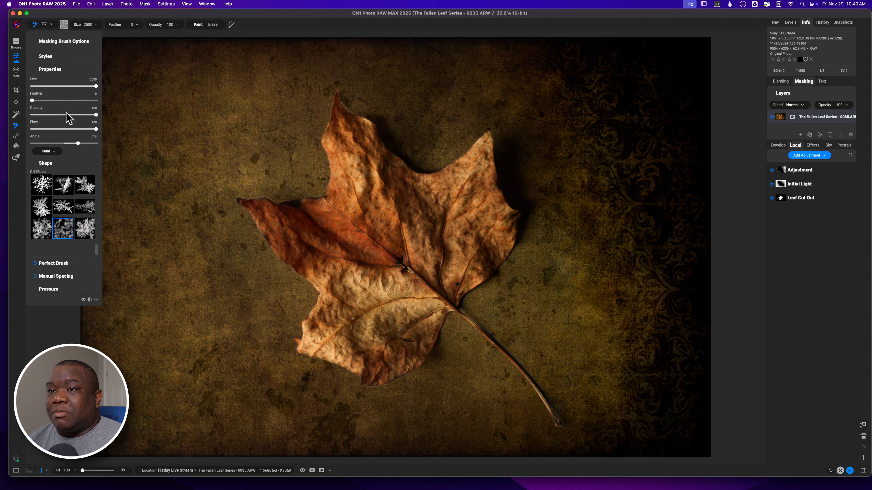
pyautogui.moveTo(78, 143); pyautogui.dragTo(64, 144)
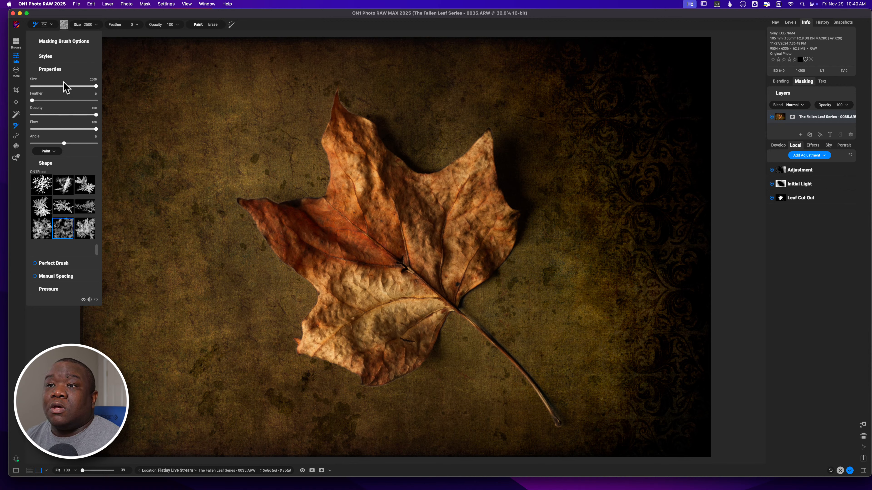
# Step: Switch the masking brush to the round shape and reduce its size to 1200
pyautogui.scroll(10, 48, 184)
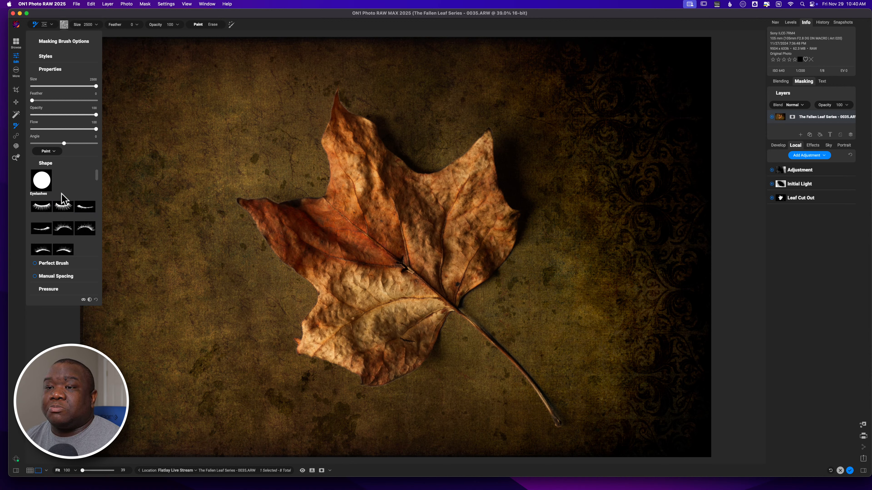
pyautogui.click(49, 186)
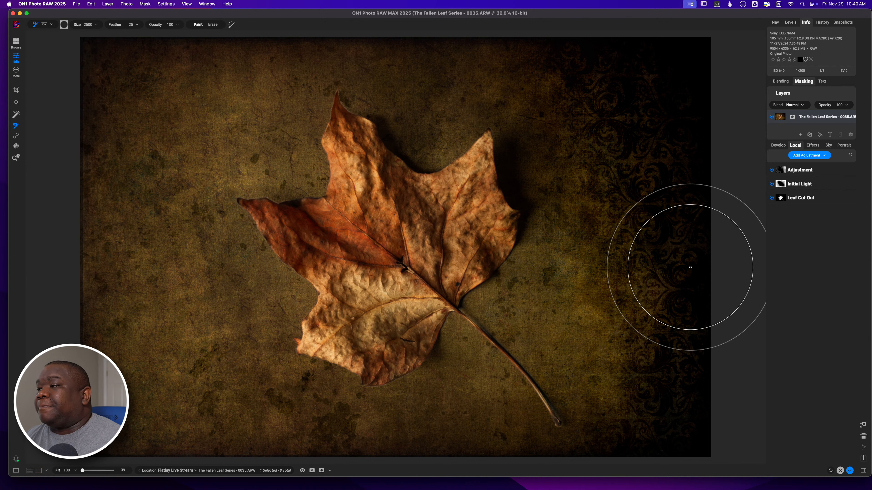
pyautogui.press('[')
pyautogui.press('[')
pyautogui.press('[')
pyautogui.press('[')
pyautogui.press('[')
pyautogui.press('[')
pyautogui.press('[')
pyautogui.press('[')
pyautogui.press('[')
pyautogui.press('[')
pyautogui.press('[')
pyautogui.press('[')
pyautogui.press('[')
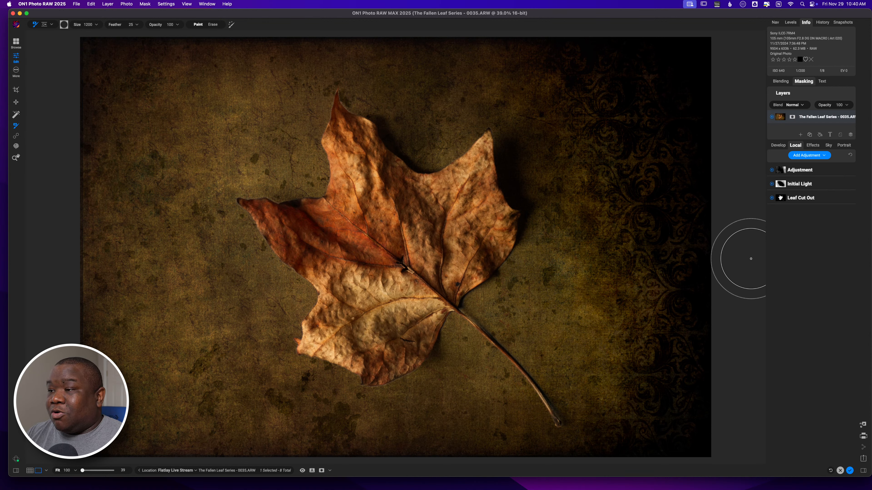
# Step: Compare the edited photo with the unedited original
pyautogui.press('p')
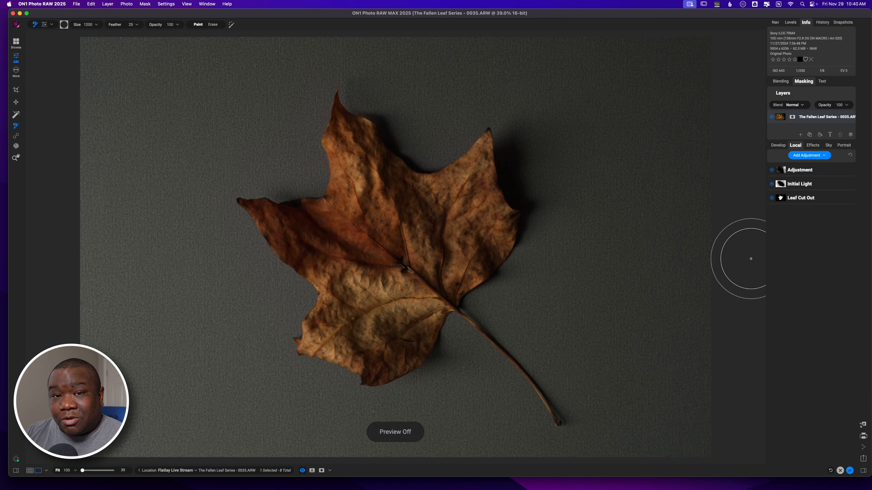
pyautogui.press('p')
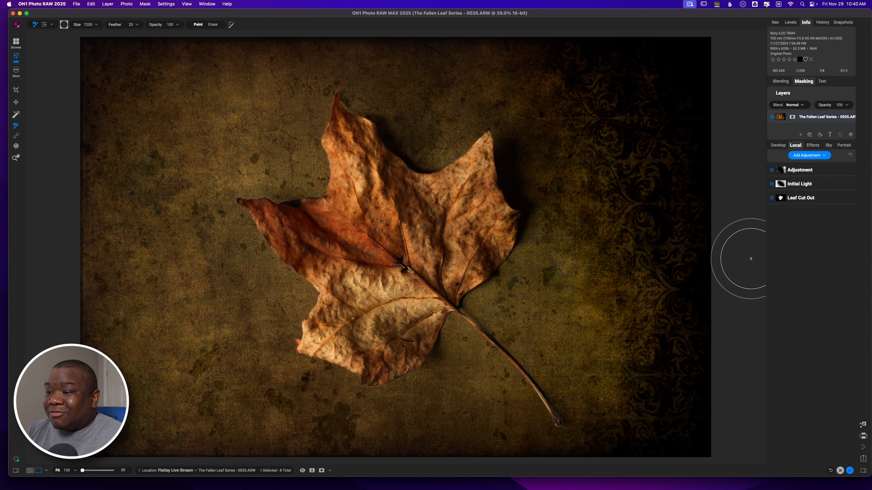
# Step: Add a Dynamic Contrast effect filter and paste the copied leaf mask onto it
pyautogui.click(811, 144)
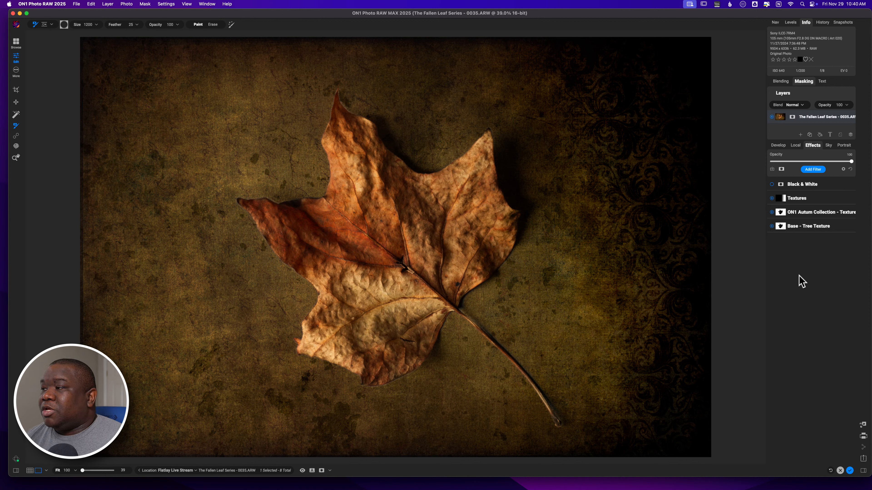
pyautogui.click(814, 169)
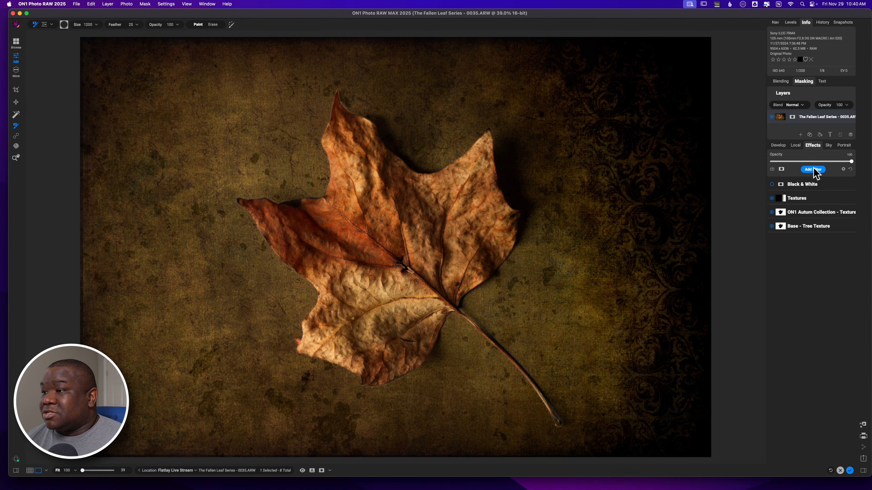
pyautogui.click(720, 202)
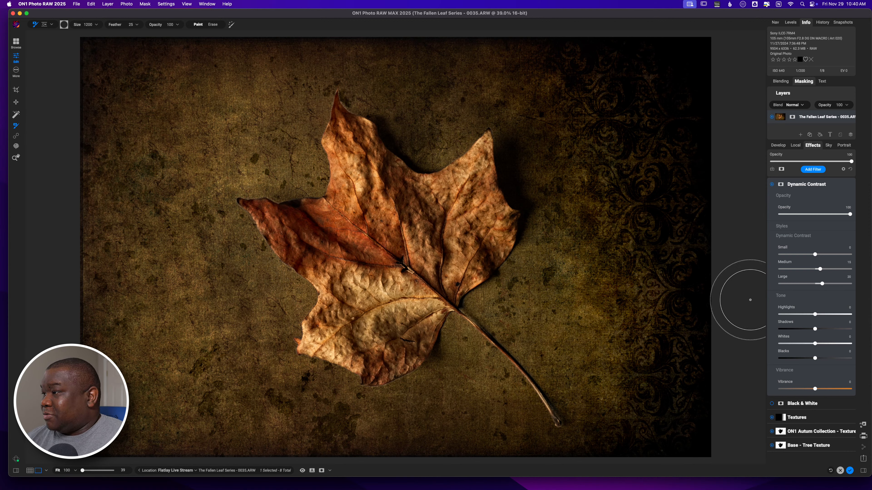
pyautogui.click(781, 184)
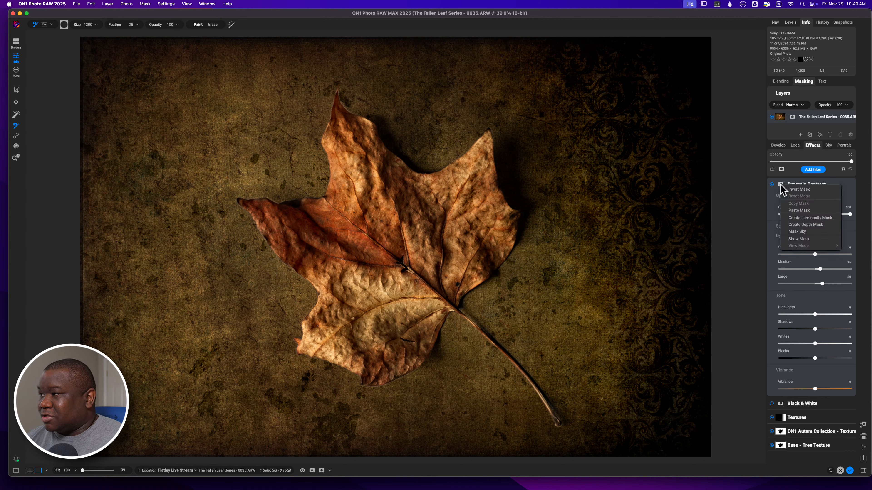
pyautogui.click(795, 211)
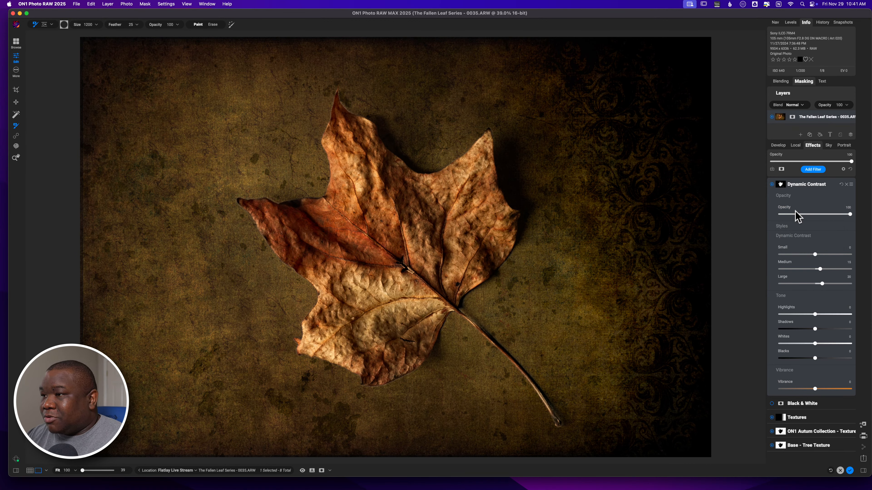
# Step: Display the Dynamic Contrast filter's leaf mask, try a mask density of 75, and restore the density to 100
pyautogui.press('m')
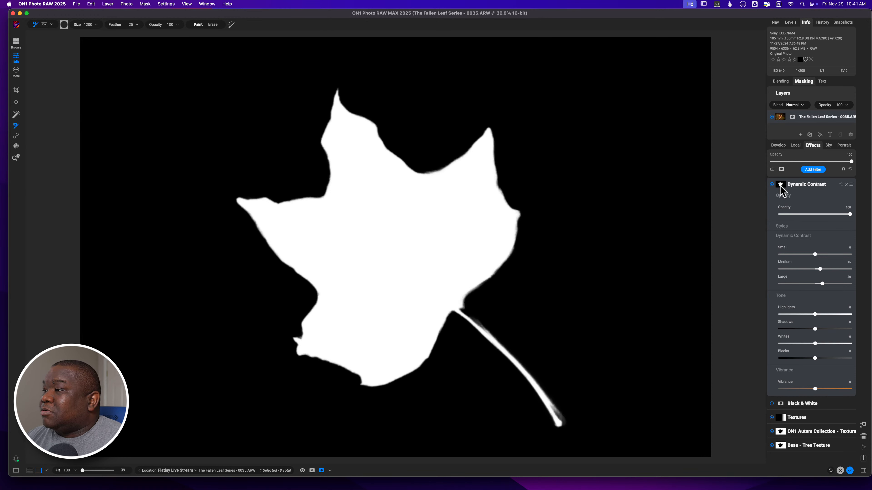
pyautogui.press('alt')
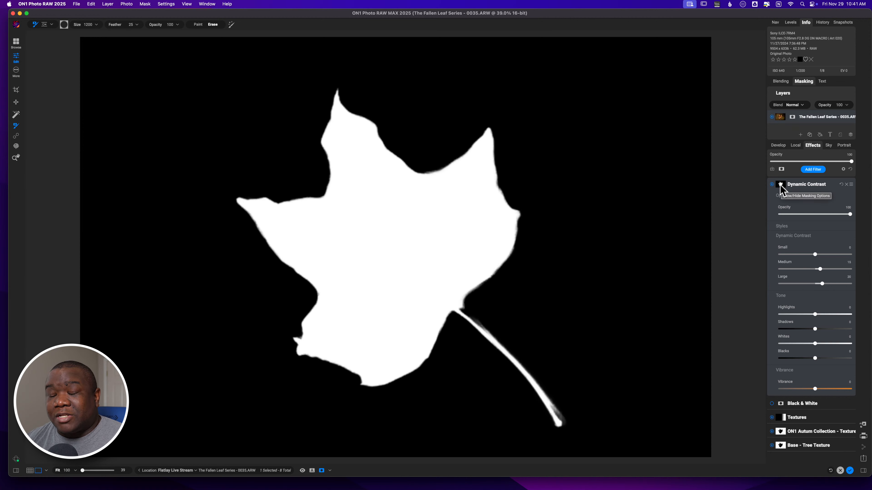
pyautogui.click(803, 83)
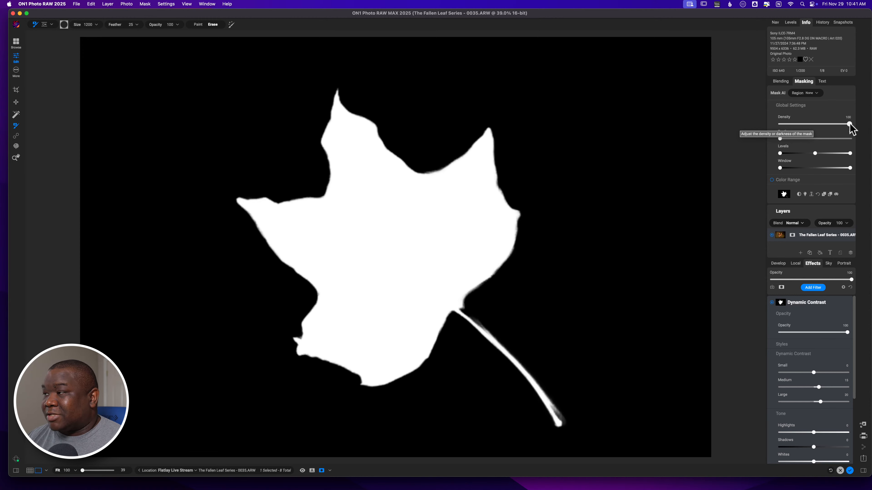
pyautogui.moveTo(850, 124); pyautogui.dragTo(848, 124)
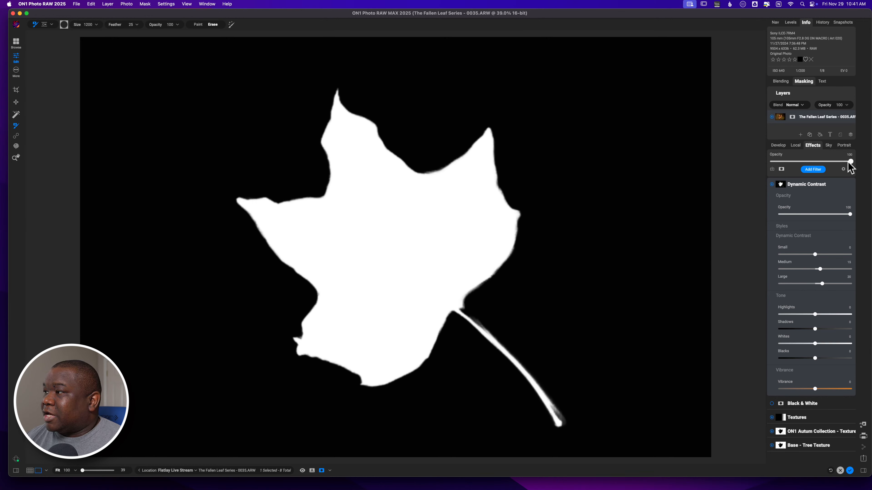
pyautogui.moveTo(837, 81)
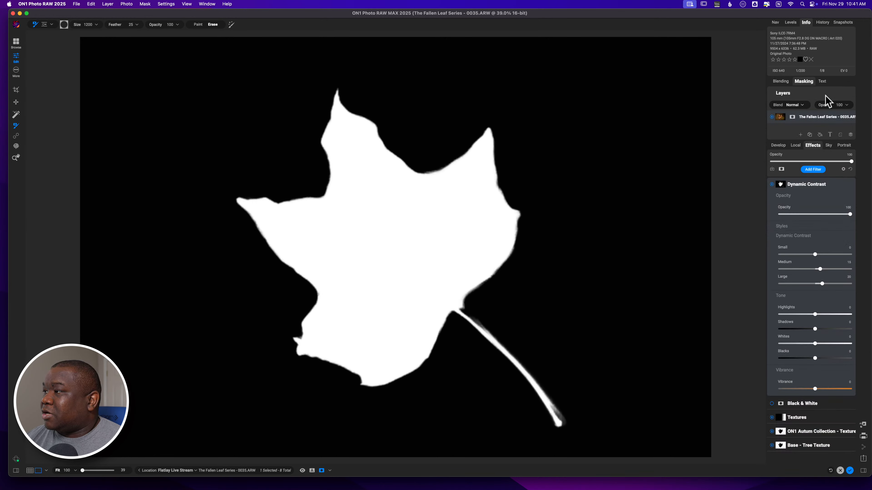
pyautogui.moveTo(848, 124); pyautogui.dragTo(833, 125)
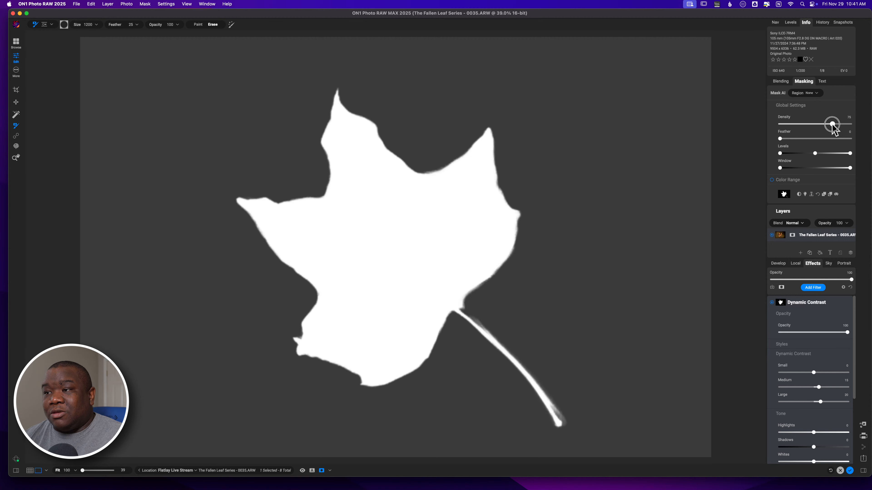
pyautogui.moveTo(833, 124); pyautogui.dragTo(850, 125)
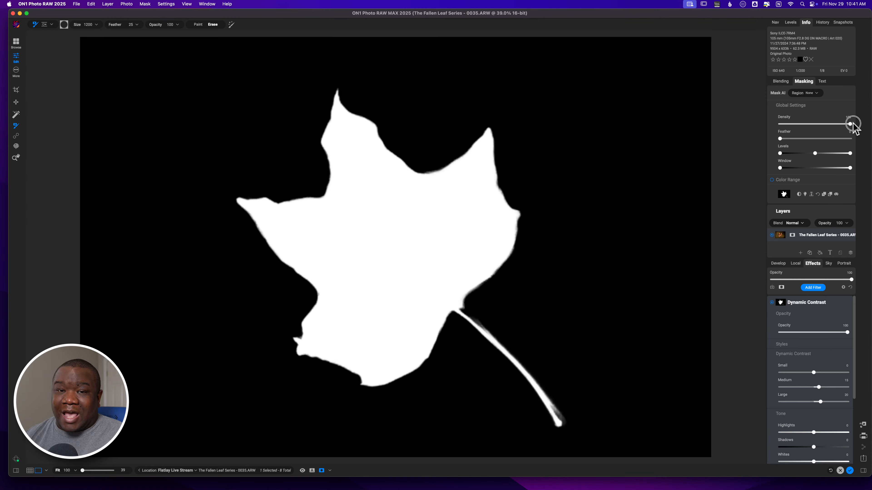
pyautogui.moveTo(851, 124)
pyautogui.mouseDown()
pyautogui.moveTo(835, 124)
pyautogui.moveTo(856, 123)
pyautogui.mouseUp()
pyautogui.press('o')
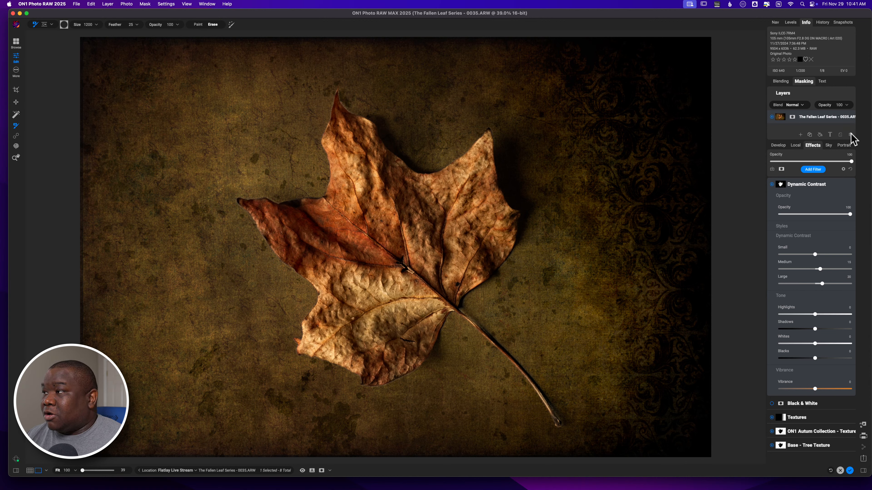
# Step: Reduce the mask density of the Dynamic Contrast filter to less than half so the effect partly reaches the background
pyautogui.click(799, 83)
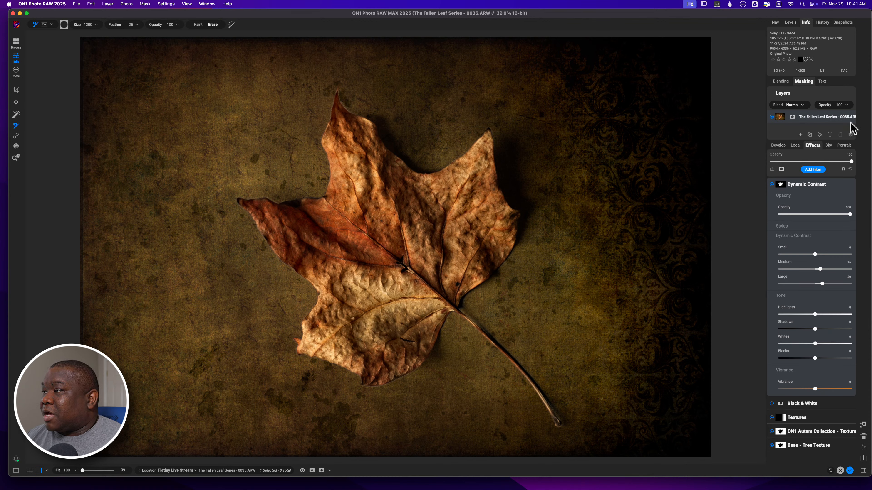
pyautogui.click(801, 82)
pyautogui.moveTo(848, 125); pyautogui.dragTo(811, 124)
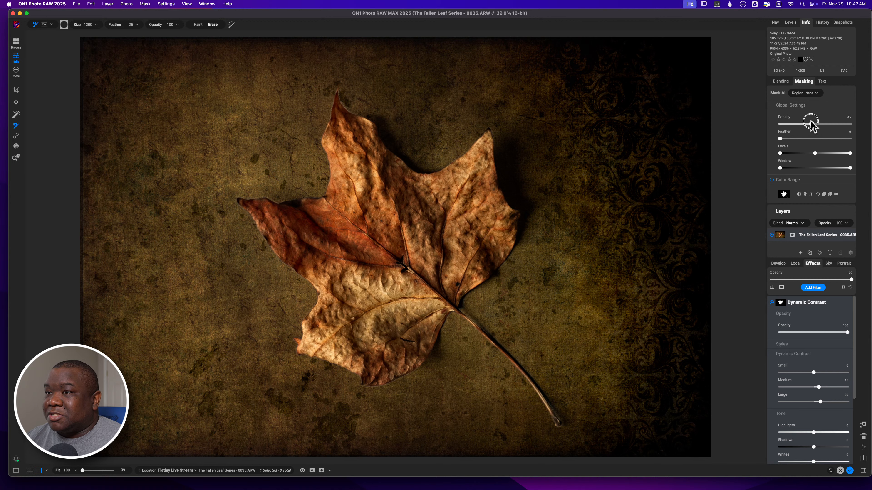
pyautogui.moveTo(810, 123)
pyautogui.mouseDown()
pyautogui.moveTo(846, 124)
pyautogui.moveTo(807, 123)
pyautogui.mouseUp()
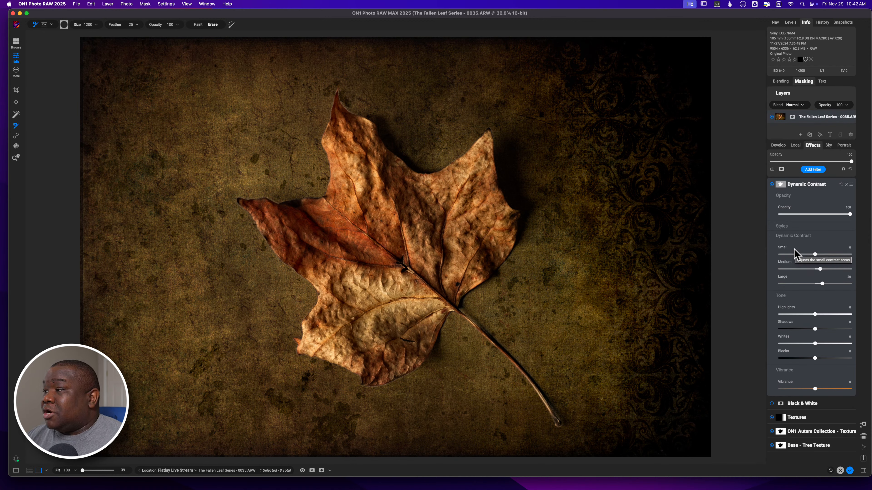
# Step: Compare the photo with the Dynamic Contrast filter switched off and on
pyautogui.click(772, 185)
pyautogui.click(772, 185)
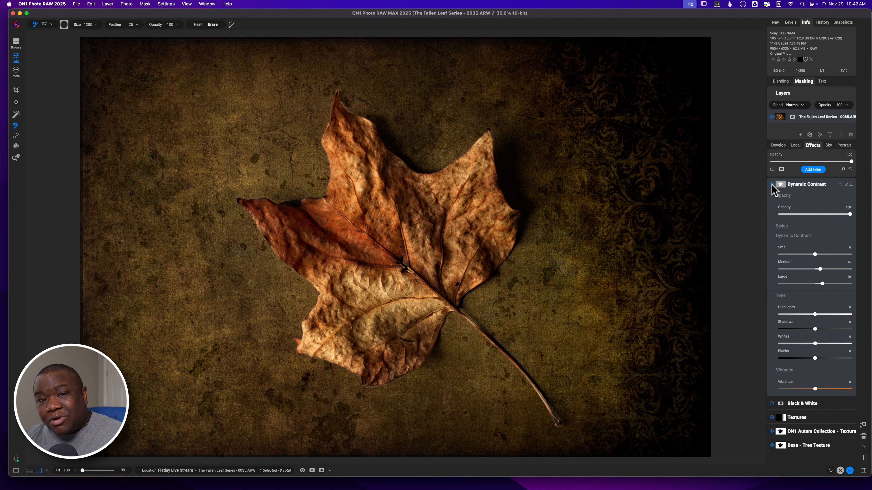
pyautogui.click(772, 184)
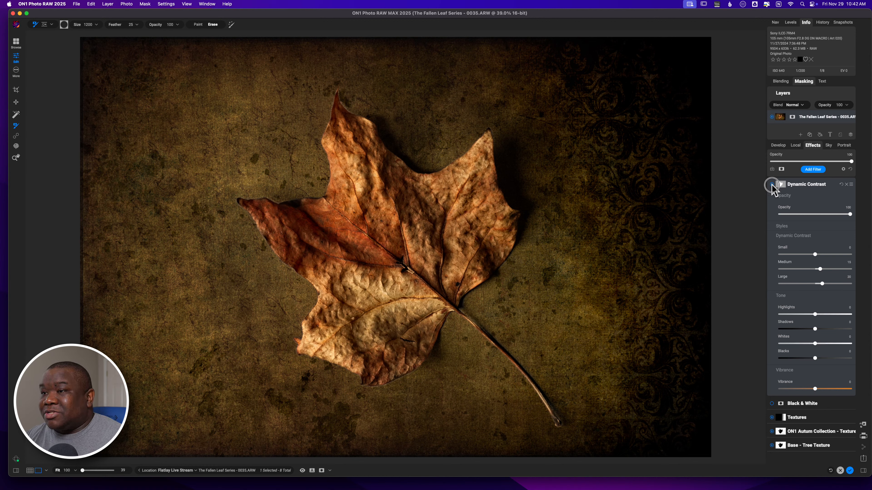
pyautogui.click(772, 185)
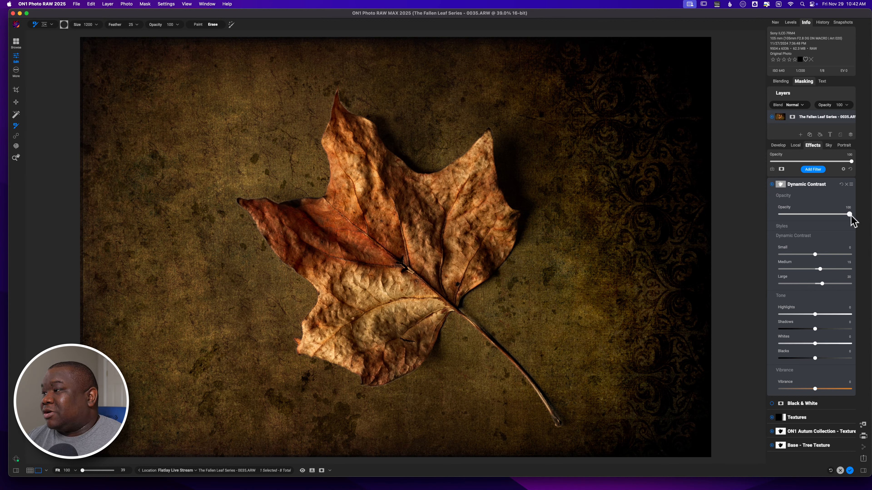
# Step: Lower the Dynamic Contrast filter's opacity to about 68, compare the photo without and with it, and collapse its settings
pyautogui.moveTo(848, 215); pyautogui.dragTo(827, 215)
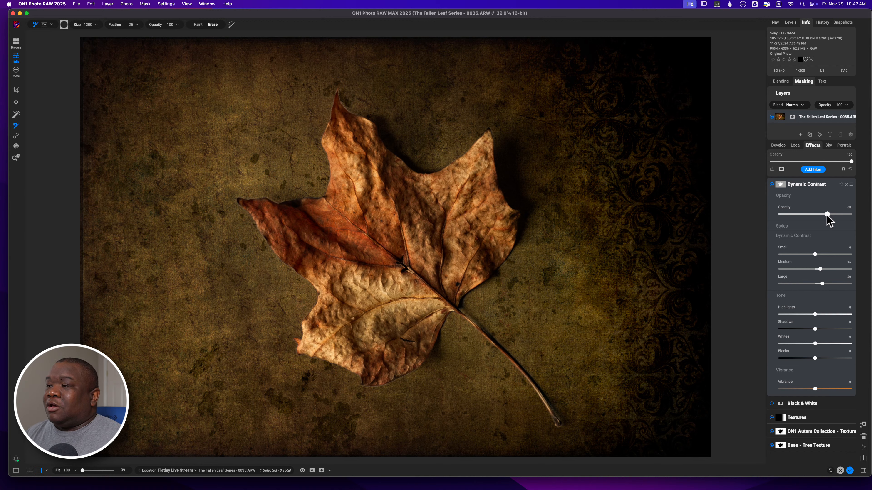
pyautogui.click(771, 185)
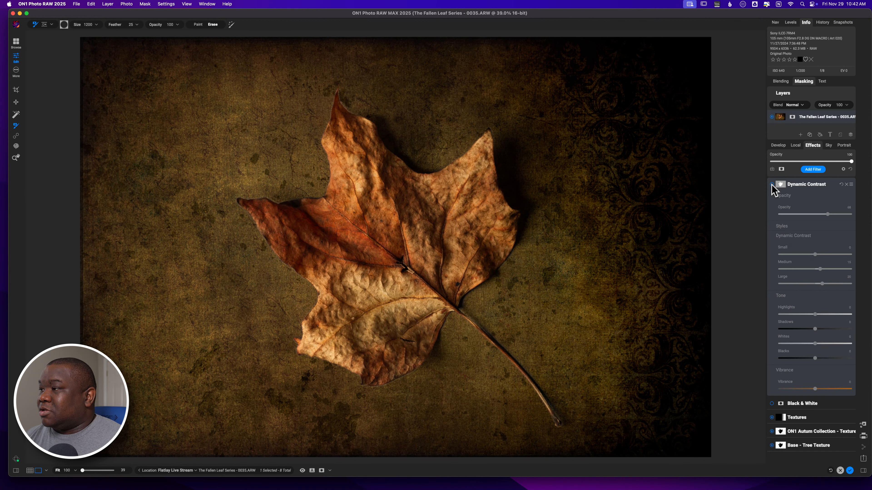
pyautogui.click(771, 185)
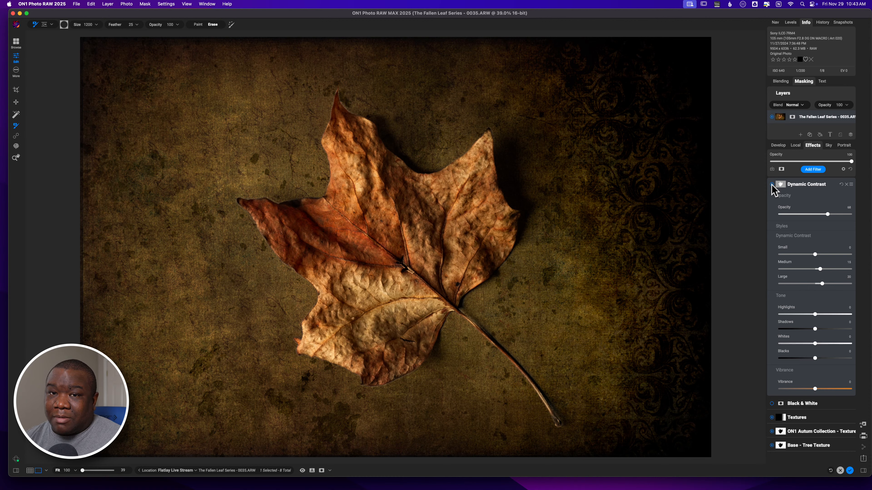
pyautogui.click(800, 187)
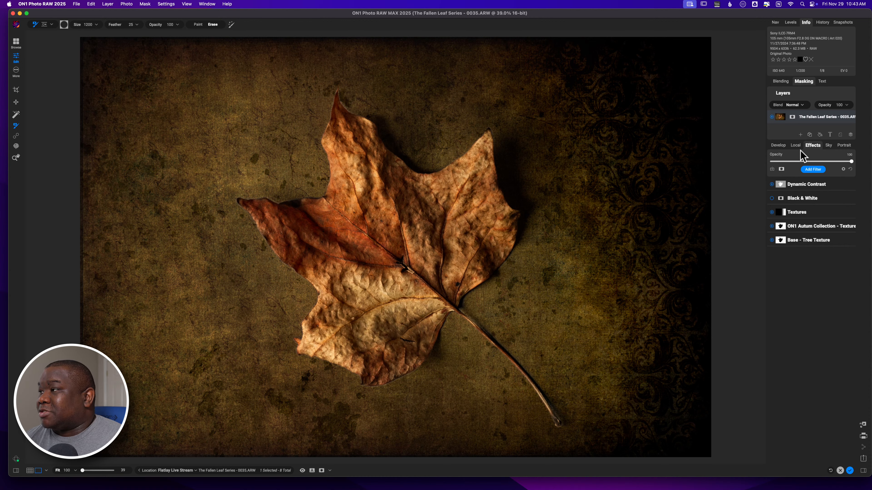
# Step: Save the current edit as a new snapshot named "Look 1"
pyautogui.click(842, 22)
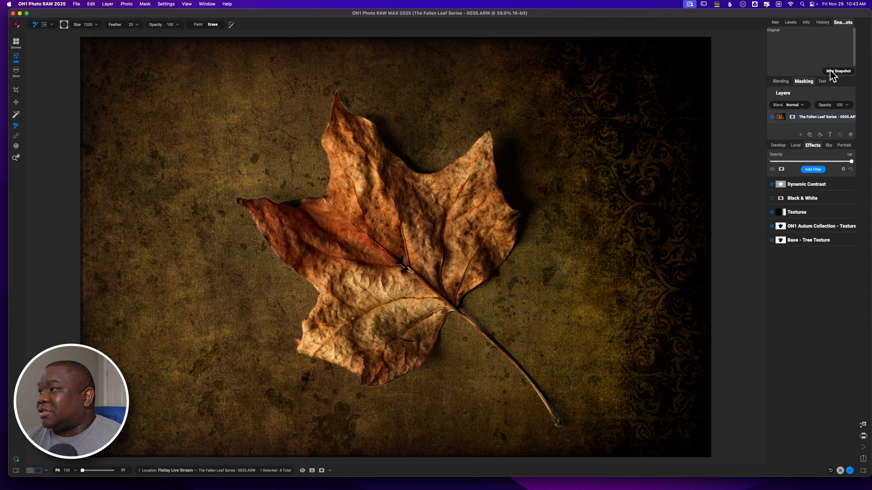
pyautogui.click(831, 70)
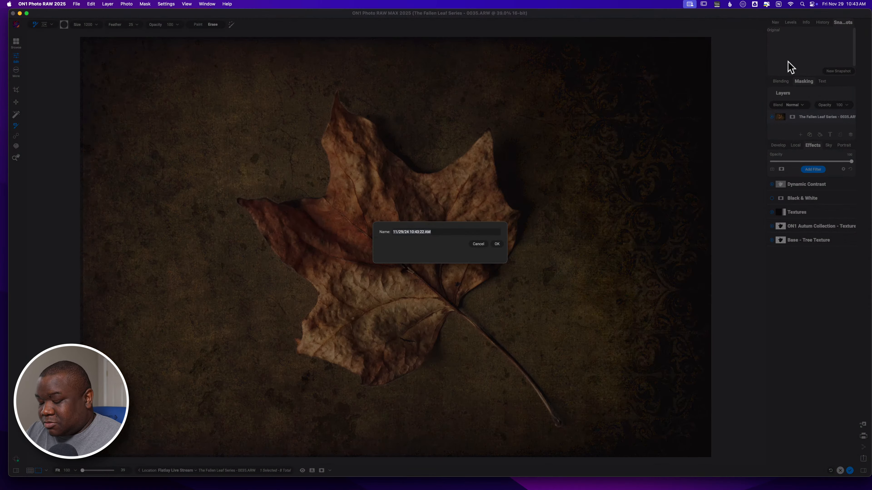
pyautogui.write('Look 1')
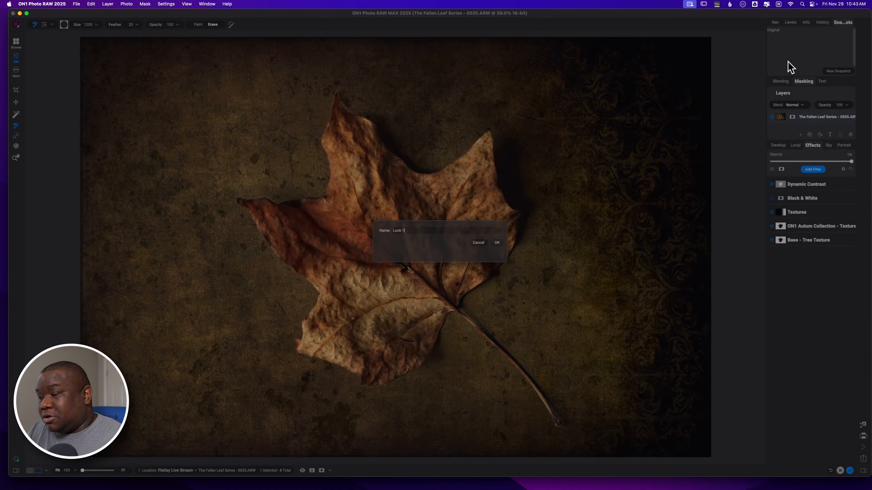
pyautogui.press('Return')
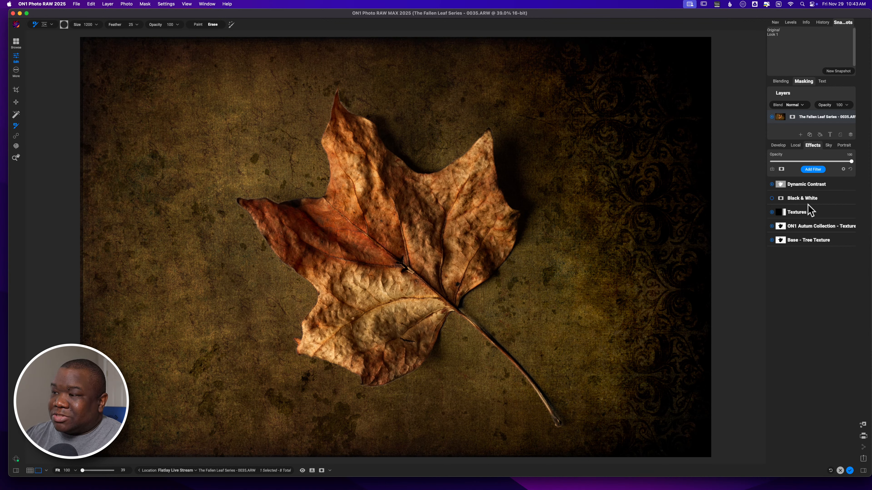
# Step: Add an Antique effect filter on top of the existing filters
pyautogui.click(811, 169)
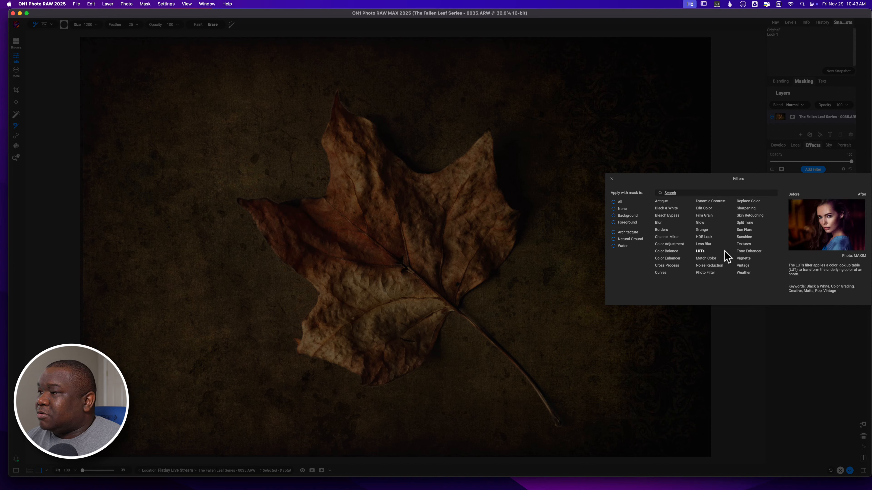
pyautogui.click(659, 201)
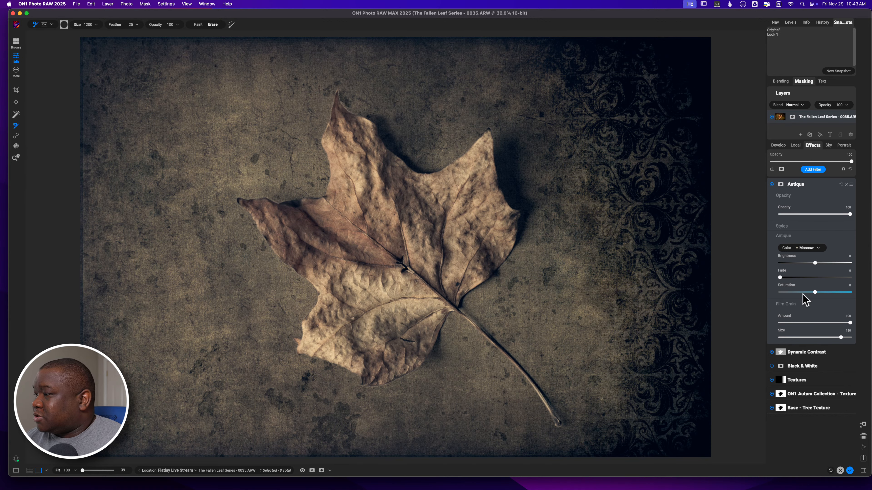
# Step: Preview the Antique filter's color styles on the leaf photo, stepping through the options from Cairo to Paris
pyautogui.click(806, 249)
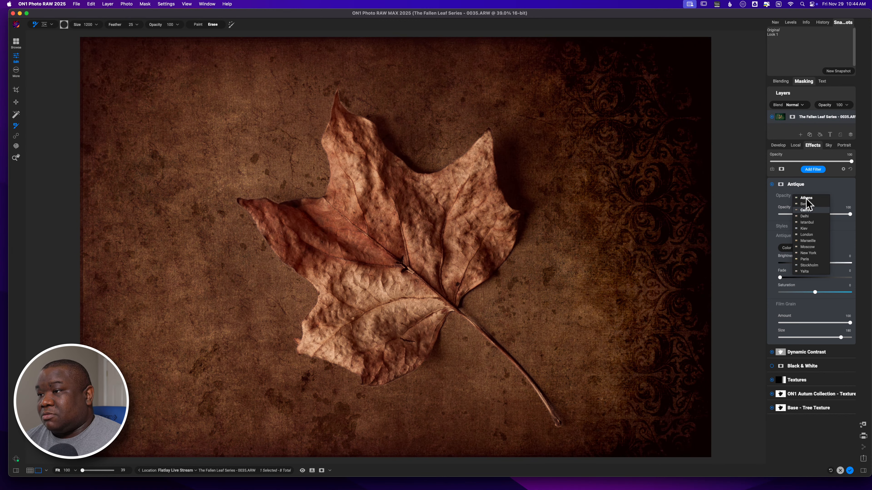
pyautogui.press('Down')
pyautogui.press('Down')
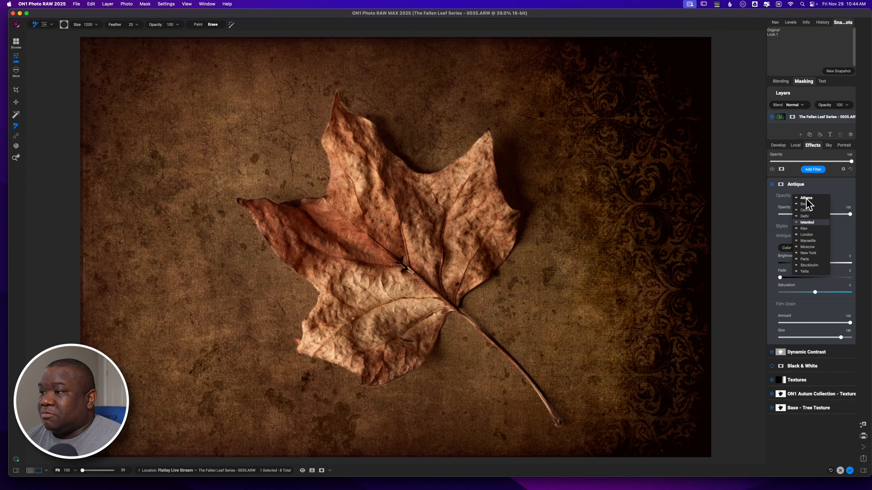
pyautogui.press('Up')
pyautogui.press('Down')
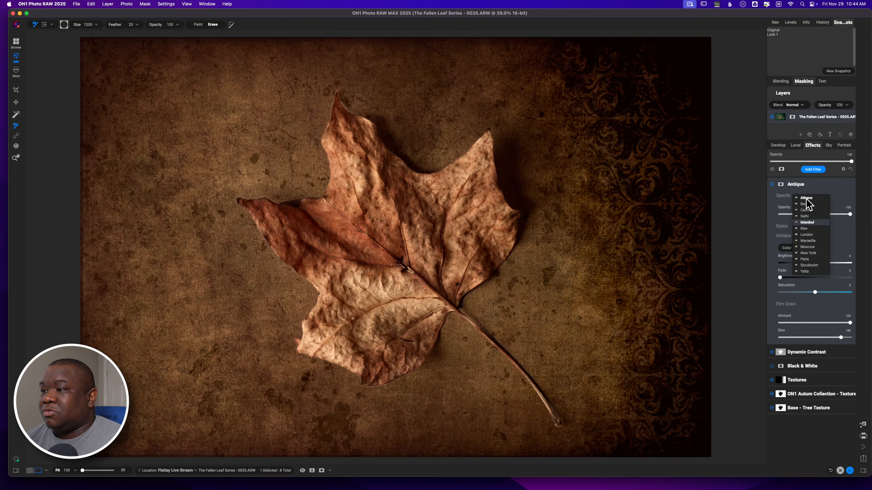
pyautogui.press('Up')
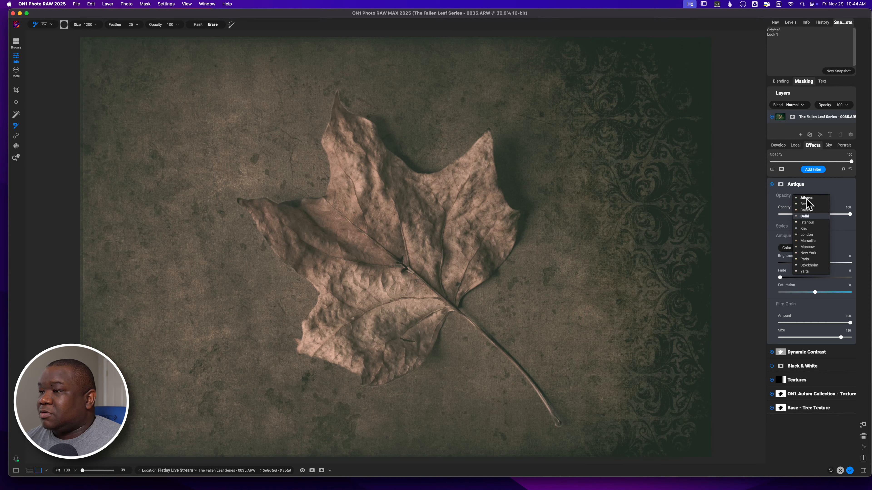
pyautogui.press('Down')
pyautogui.press('Down')
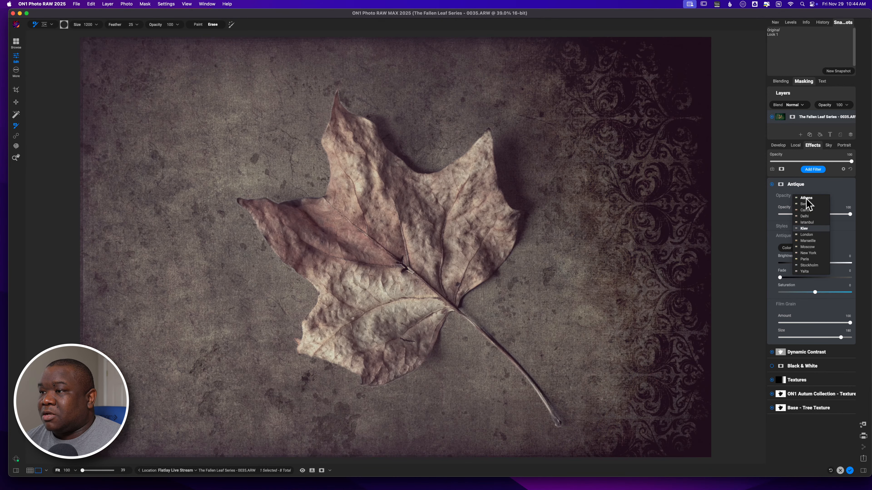
pyautogui.press('Down')
pyautogui.press('Down')
pyautogui.press('Down')
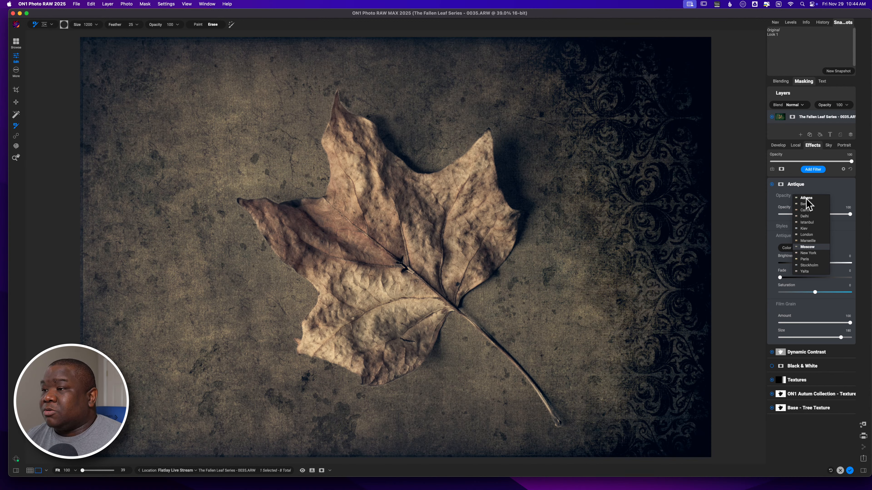
pyautogui.press('Down')
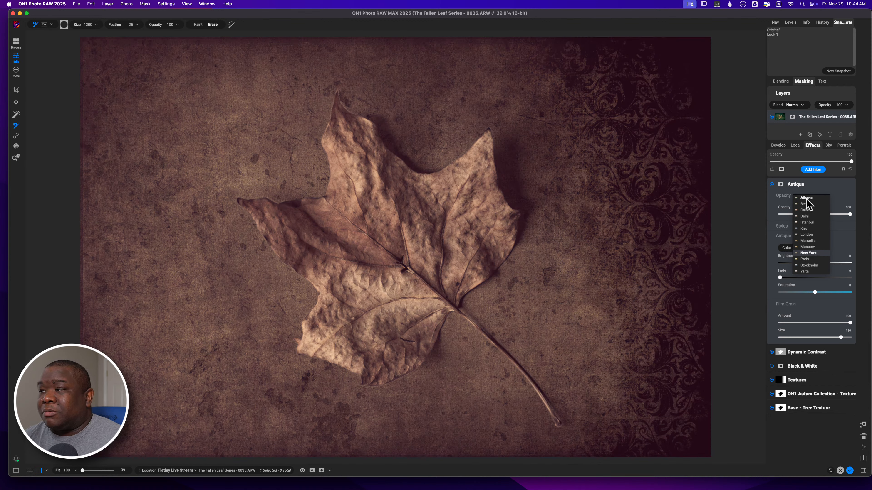
pyautogui.press('Up')
pyautogui.press('Down')
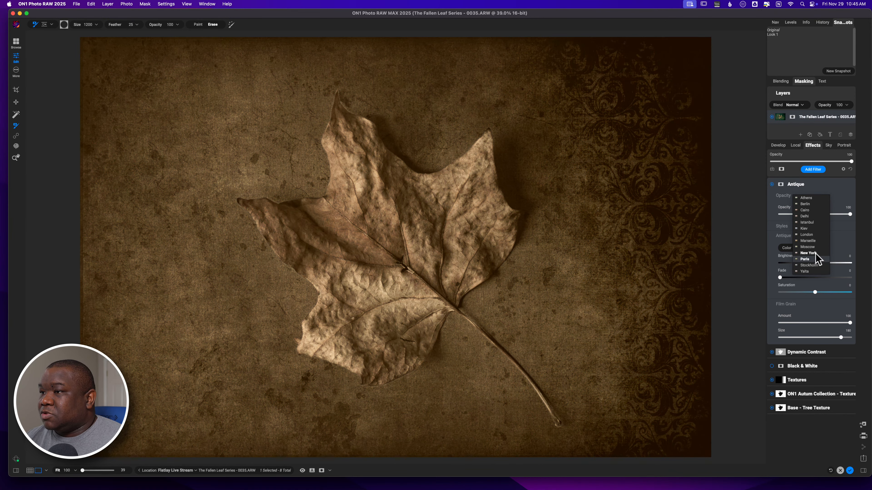
# Step: Compare the London, Kiev, Istanbul and Delhi color styles, then set the Antique color to Kiev with Fade at about 16
pyautogui.press('Up')
pyautogui.press('Up')
pyautogui.press('Up')
pyautogui.press('Up')
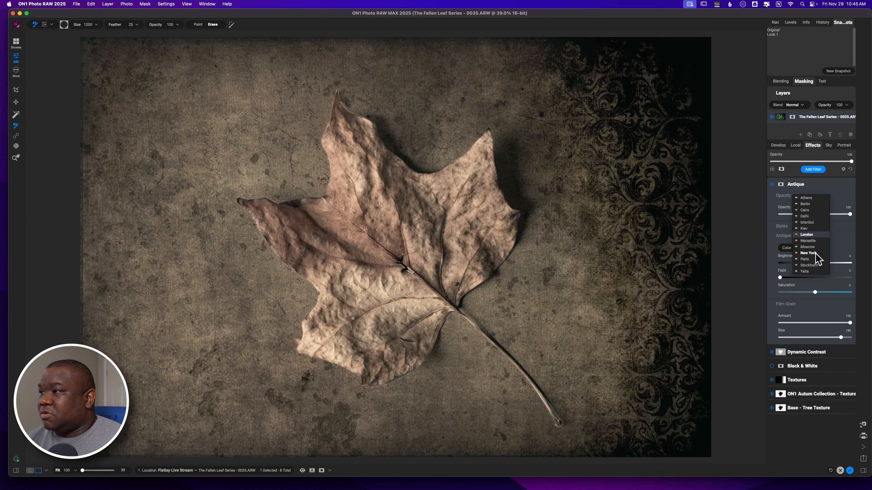
pyautogui.press('Up')
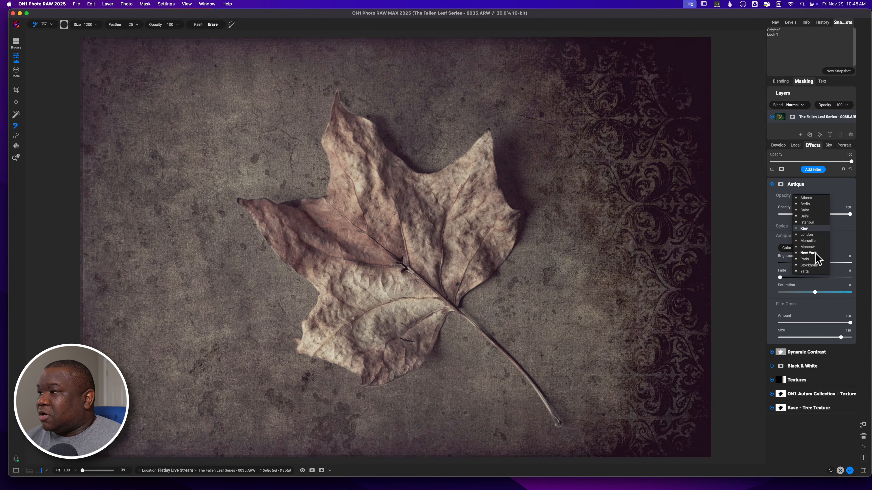
pyautogui.press('Down')
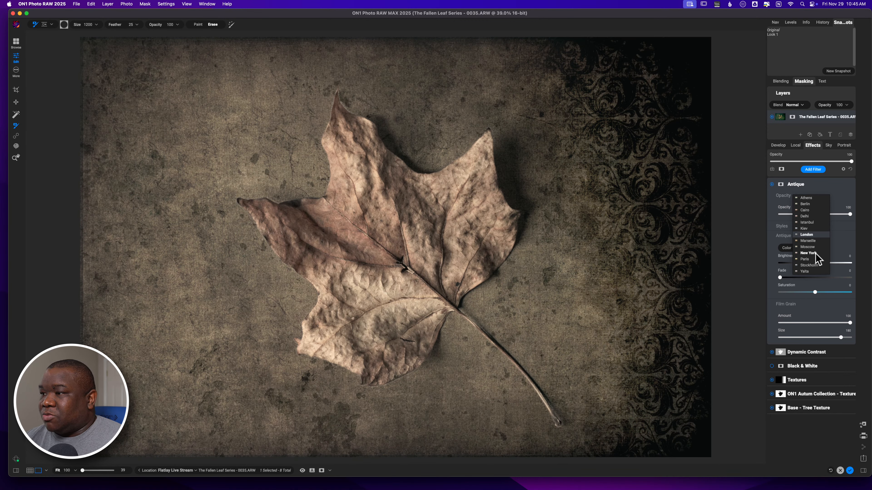
pyautogui.press('Up')
pyautogui.press('Up')
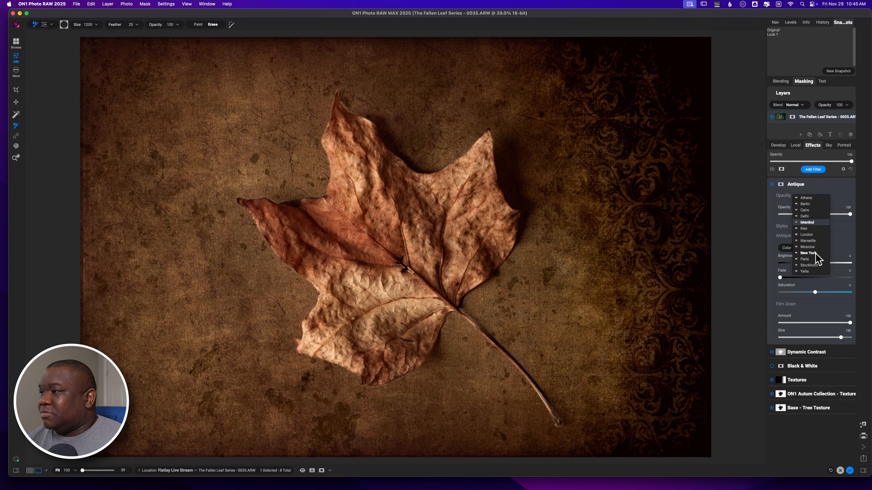
pyautogui.press('Down')
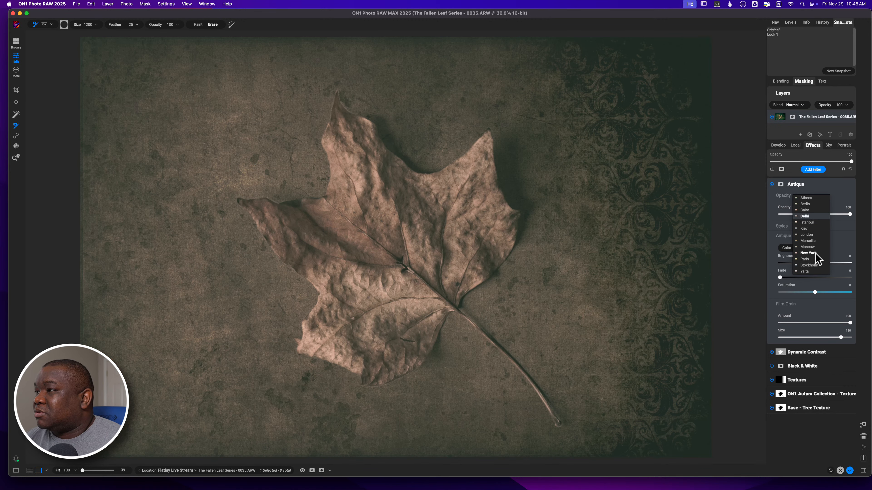
pyautogui.press('Up')
pyautogui.press('Down')
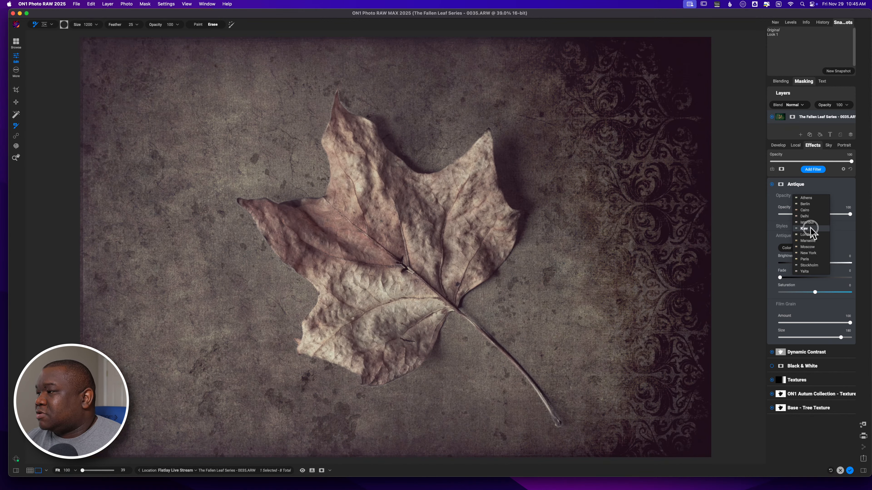
pyautogui.click(807, 229)
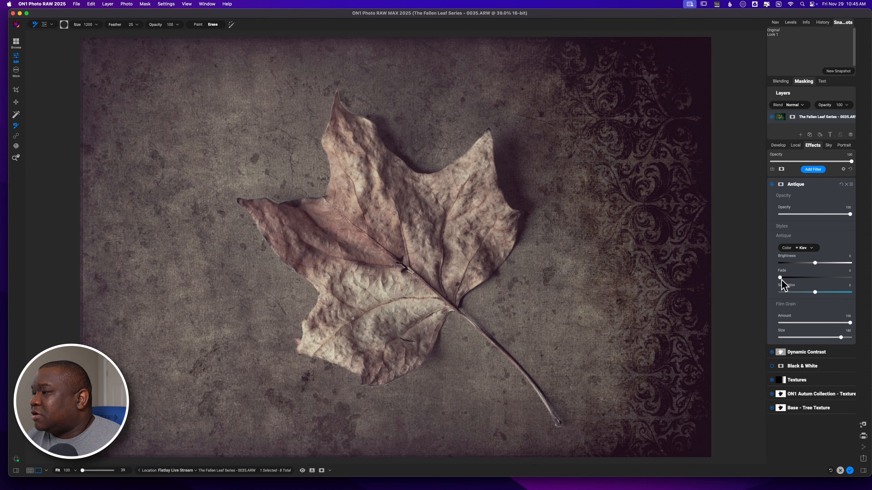
pyautogui.moveTo(782, 279); pyautogui.dragTo(792, 277)
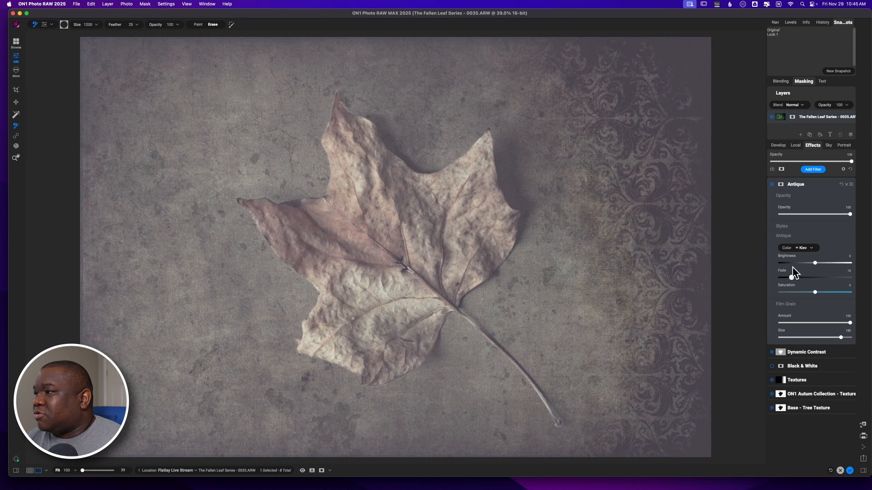
# Step: Paste the copied leaf mask onto the Antique filter and invert it to limit the effect to the background
pyautogui.click(781, 185)
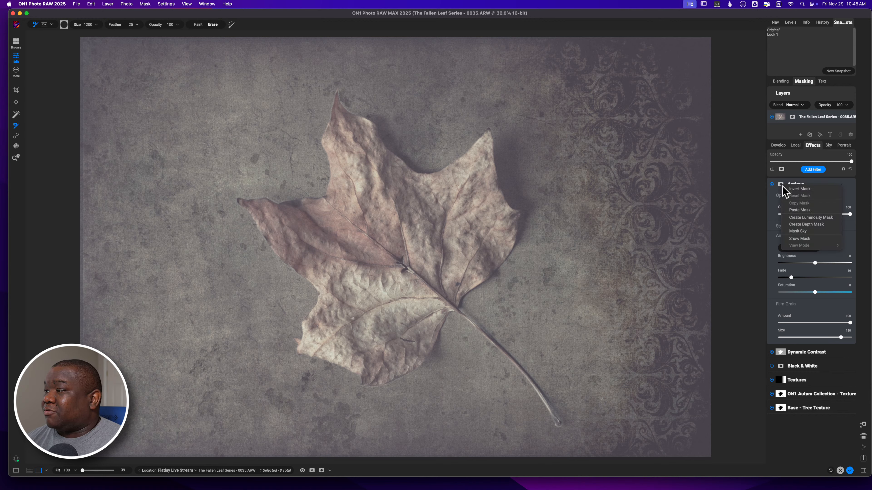
pyautogui.click(797, 210)
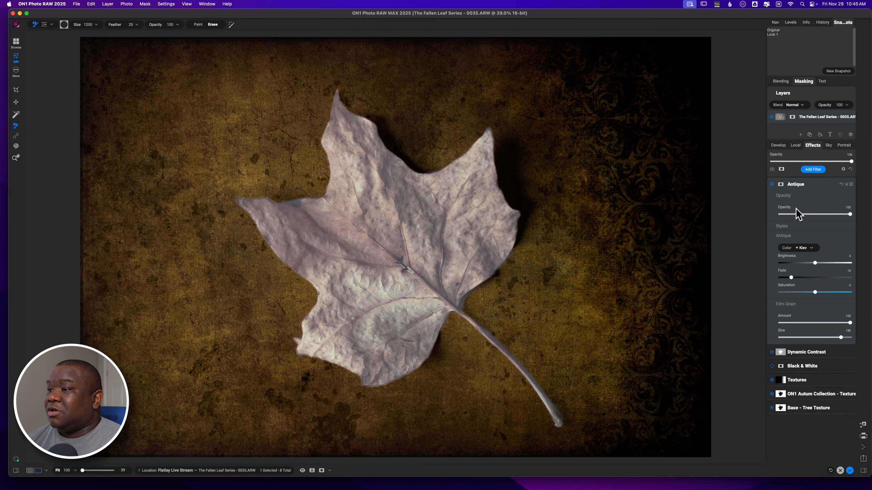
pyautogui.click(780, 185)
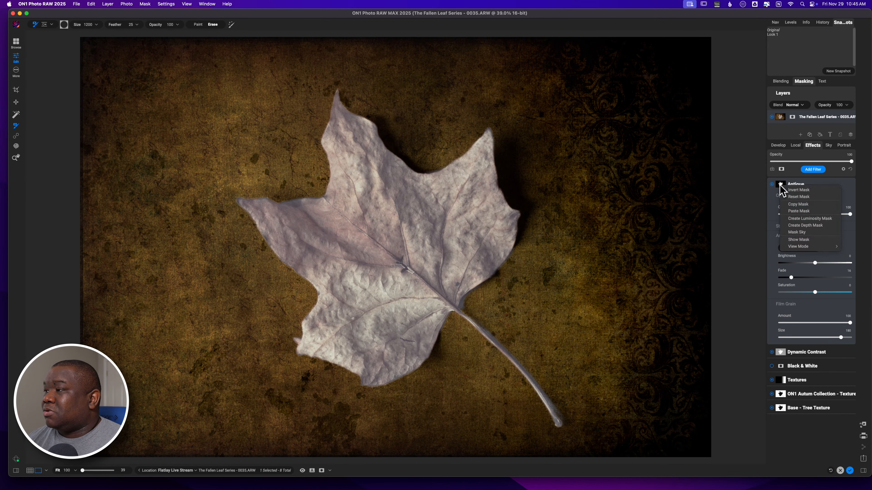
pyautogui.click(798, 191)
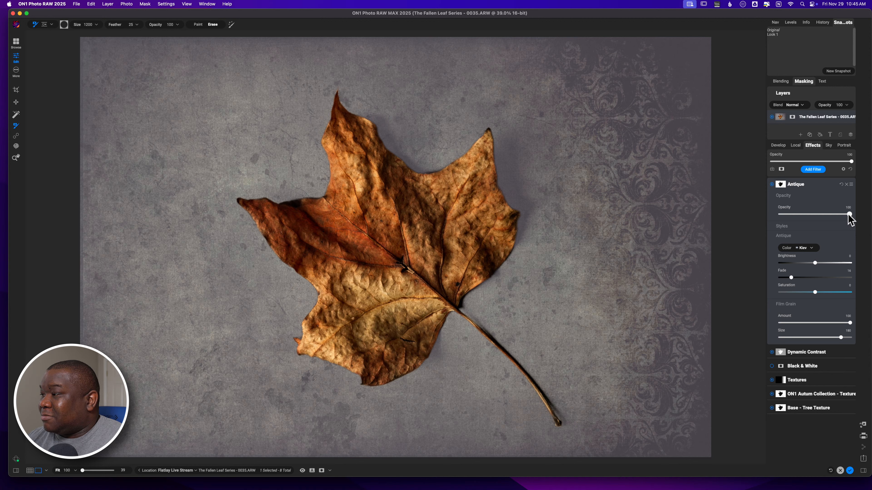
# Step: Lower the Antique filter's opacity to about 75, try a stronger Fade, and reset its Brightness and Fade to 0
pyautogui.moveTo(849, 214); pyautogui.dragTo(823, 214)
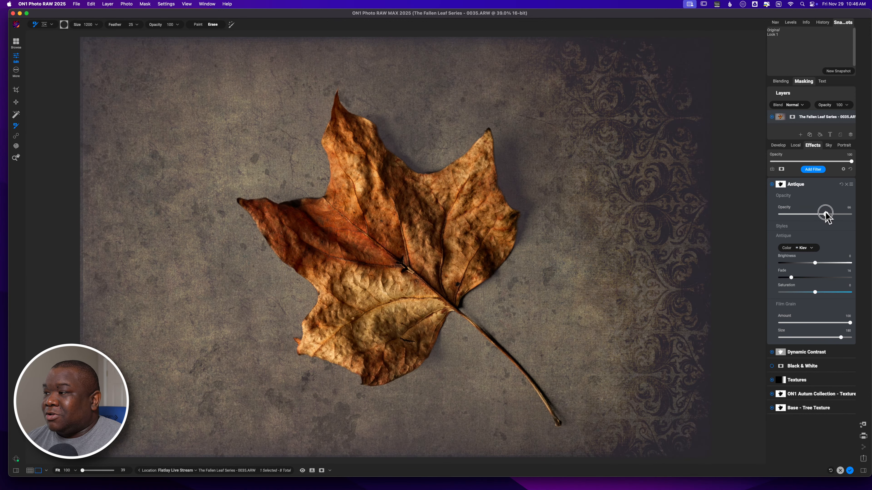
pyautogui.moveTo(825, 214)
pyautogui.mouseDown()
pyautogui.moveTo(853, 214)
pyautogui.moveTo(832, 215)
pyautogui.mouseUp()
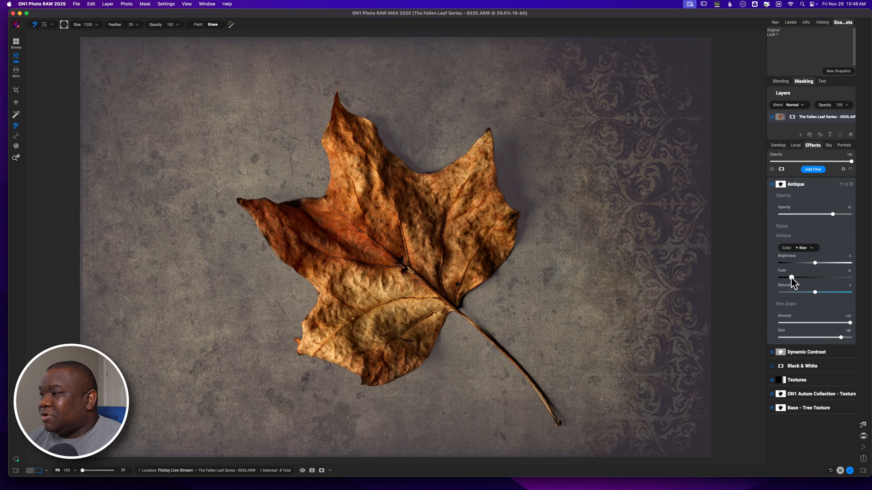
pyautogui.moveTo(791, 278)
pyautogui.mouseDown()
pyautogui.moveTo(833, 277)
pyautogui.moveTo(763, 276)
pyautogui.moveTo(795, 278)
pyautogui.moveTo(807, 266)
pyautogui.moveTo(778, 265)
pyautogui.moveTo(788, 279)
pyautogui.moveTo(804, 278)
pyautogui.mouseUp()
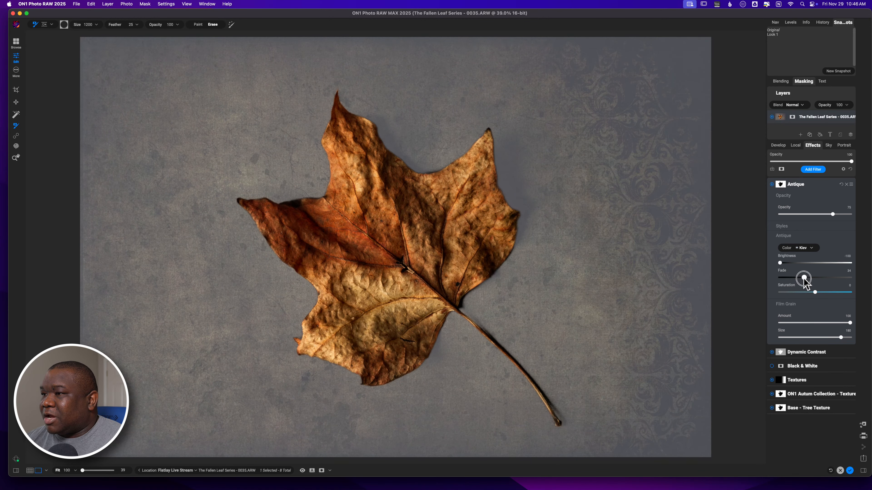
pyautogui.doubleClick(781, 264)
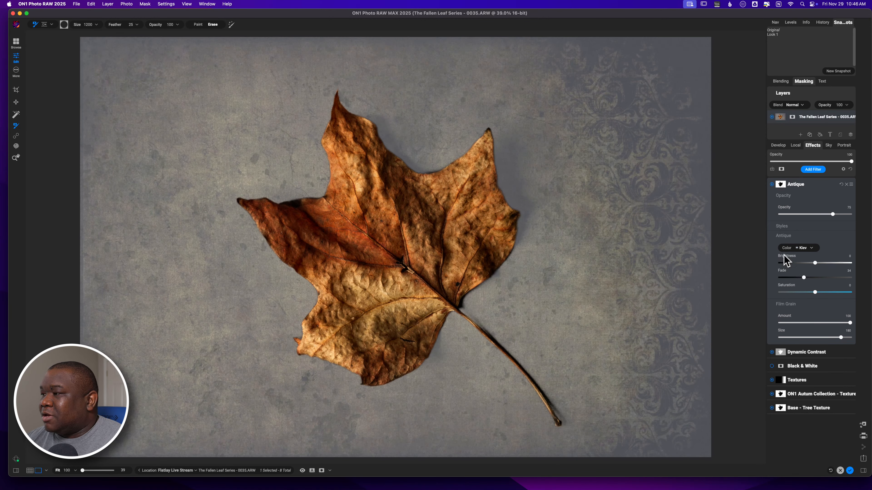
pyautogui.doubleClick(785, 277)
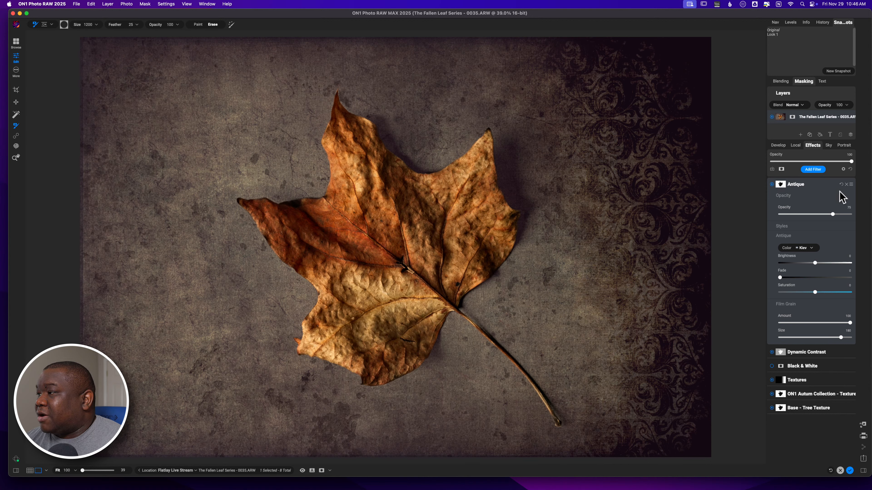
# Step: Open the blending options of the Antique filter
pyautogui.click(851, 185)
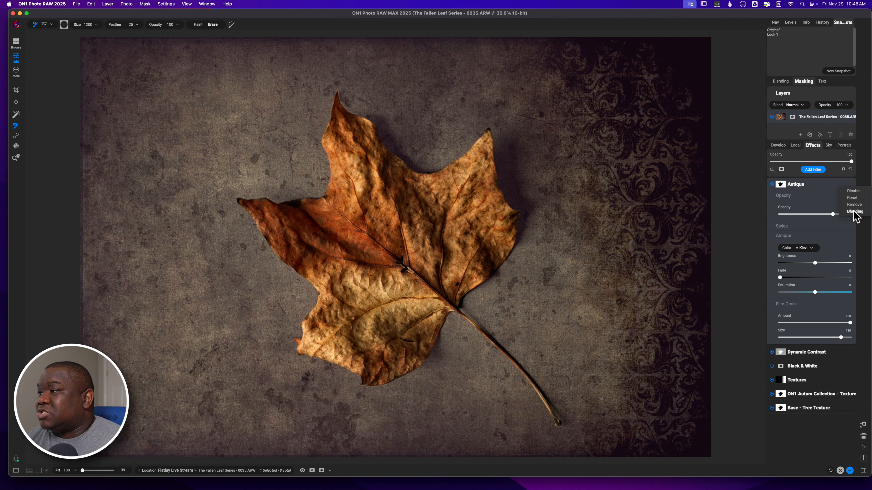
pyautogui.click(816, 194)
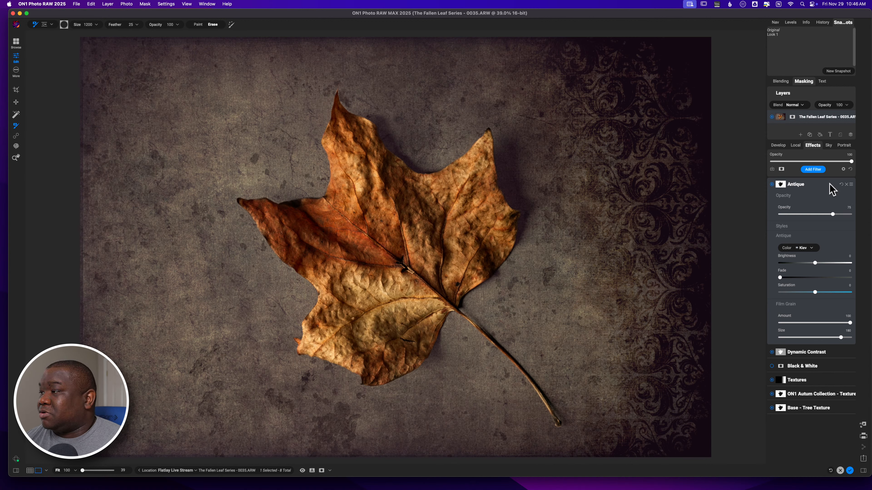
pyautogui.click(853, 185)
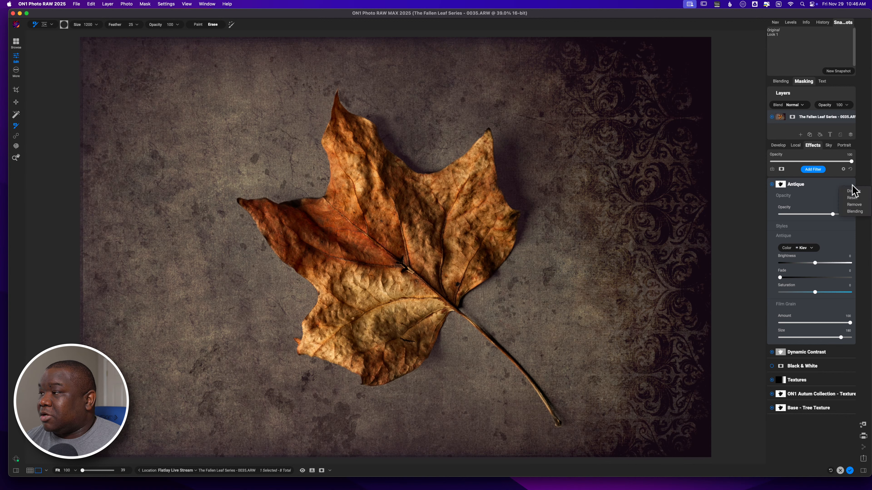
pyautogui.click(857, 211)
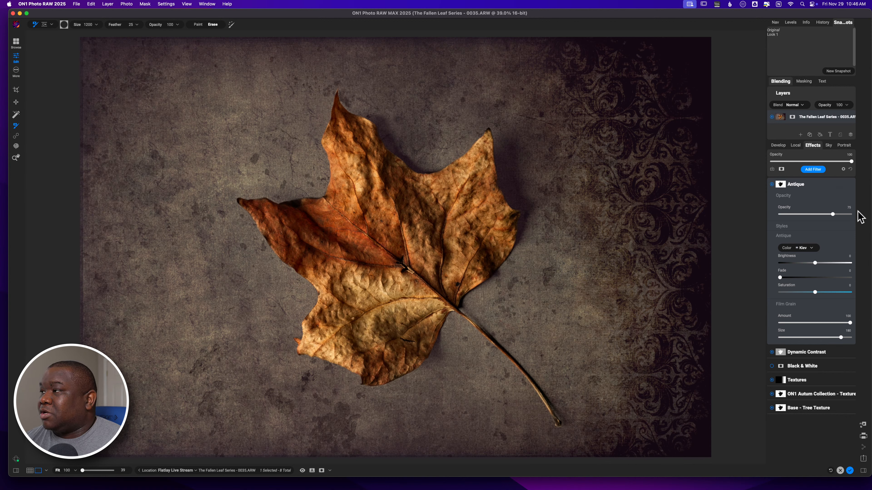
pyautogui.click(777, 82)
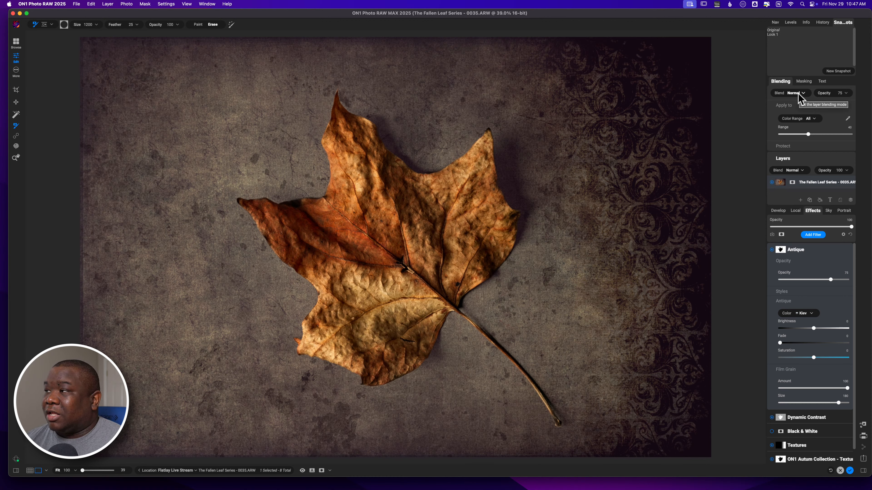
# Step: Preview the darkening and lightening blend modes on the Antique filter, from Darken through Lighter Color
pyautogui.click(798, 97)
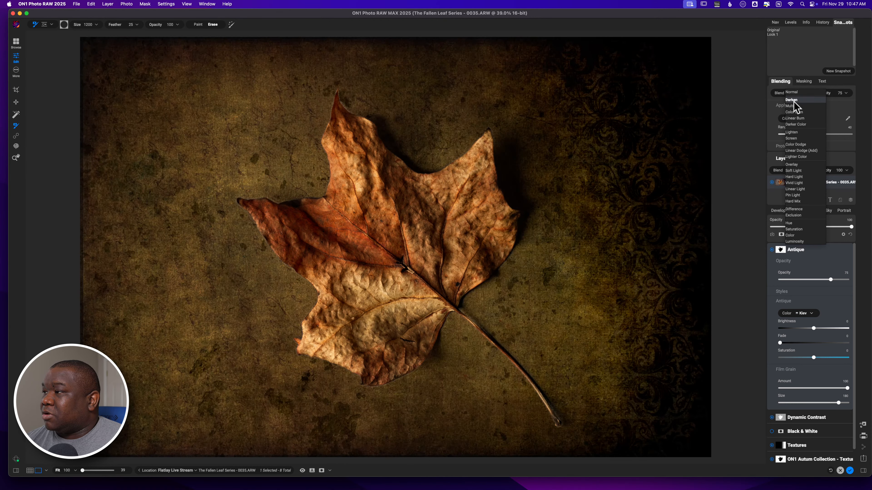
pyautogui.press('Down')
pyautogui.press('Down')
pyautogui.press('Down')
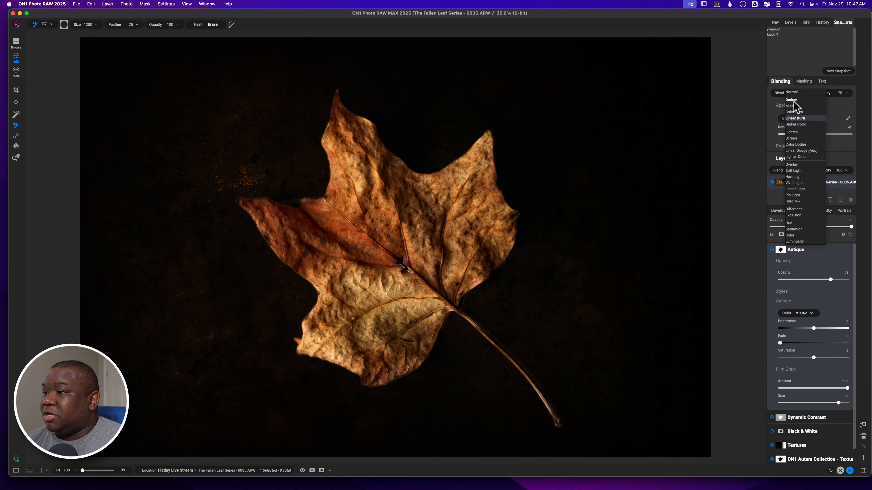
pyautogui.press('Down')
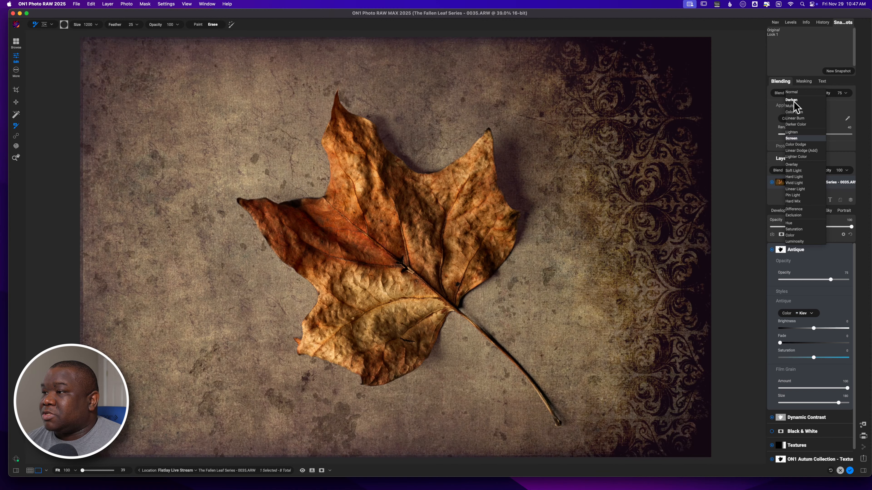
pyautogui.press('Up')
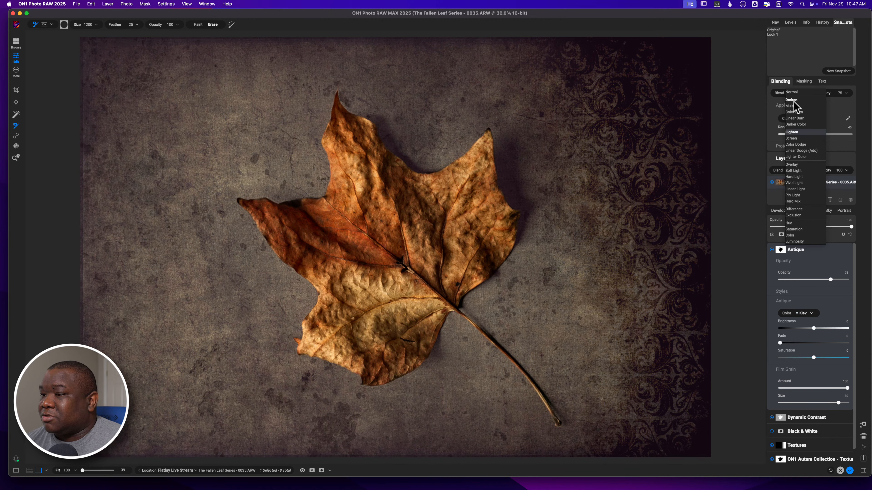
pyautogui.press('Down')
pyautogui.press('Down')
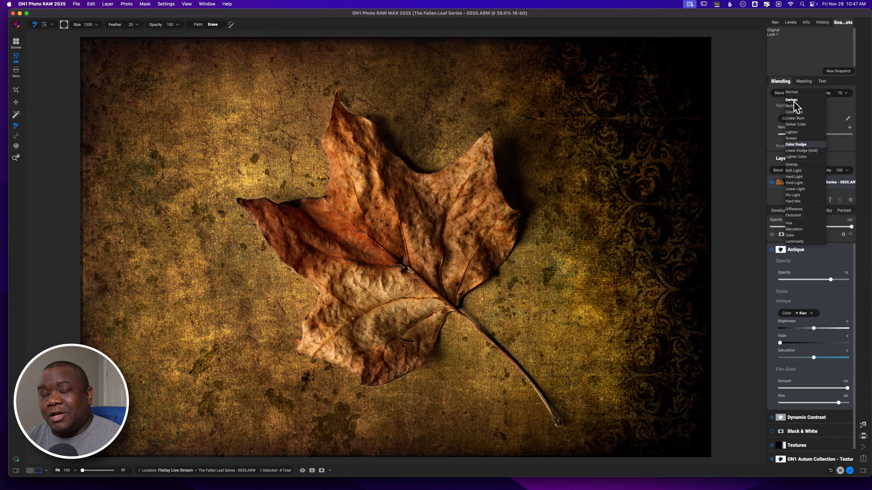
pyautogui.press('Down')
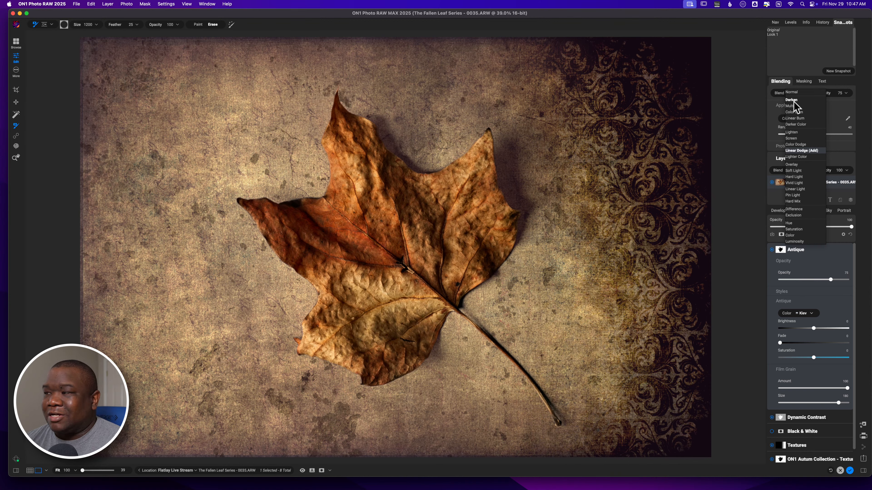
pyautogui.press('Down')
pyautogui.press('Down')
pyautogui.press('Up')
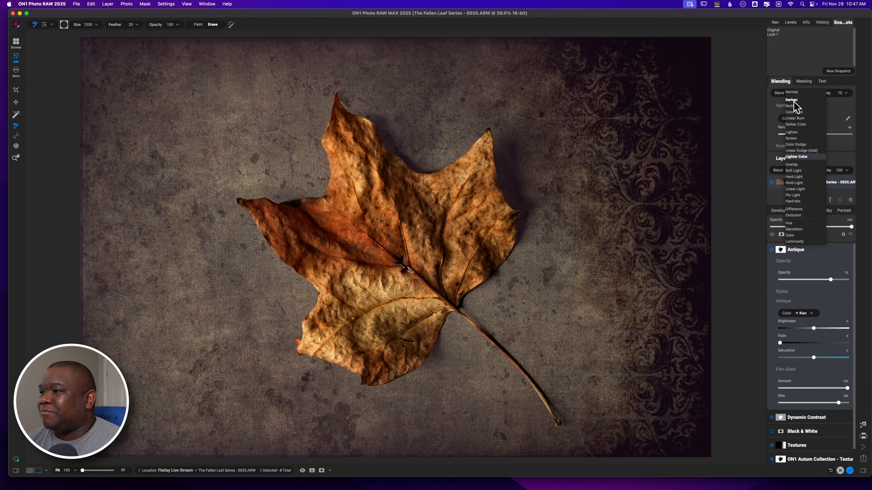
# Step: Preview the remaining blend modes on the Antique filter, from Overlay through Luminosity
pyautogui.press('Down')
pyautogui.press('Down')
pyautogui.press('Down')
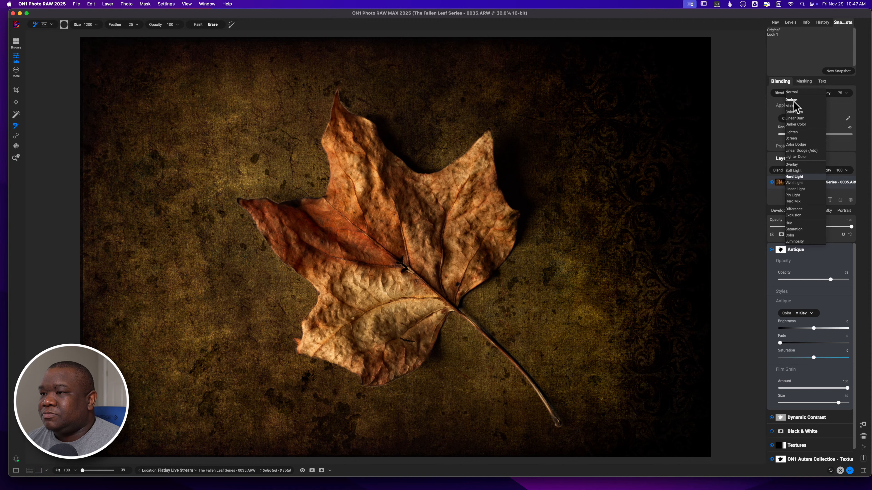
pyautogui.press('Down')
pyautogui.press('Down')
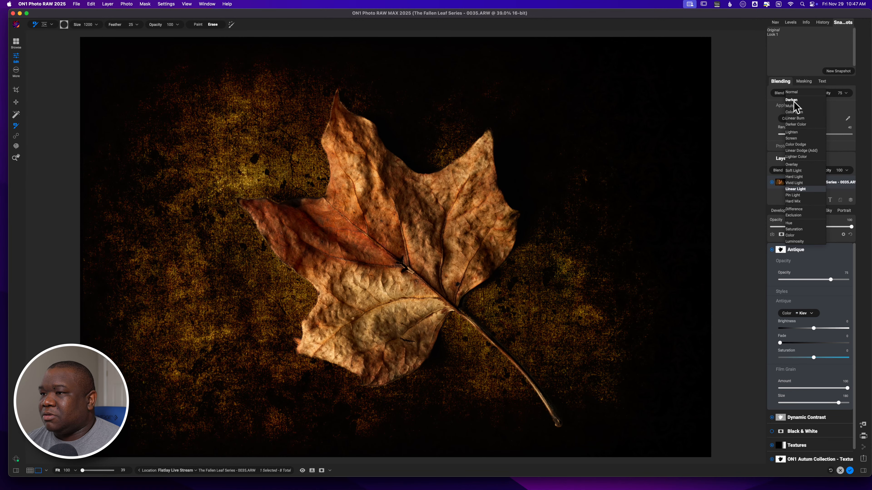
pyautogui.press('Down')
pyautogui.press('Down')
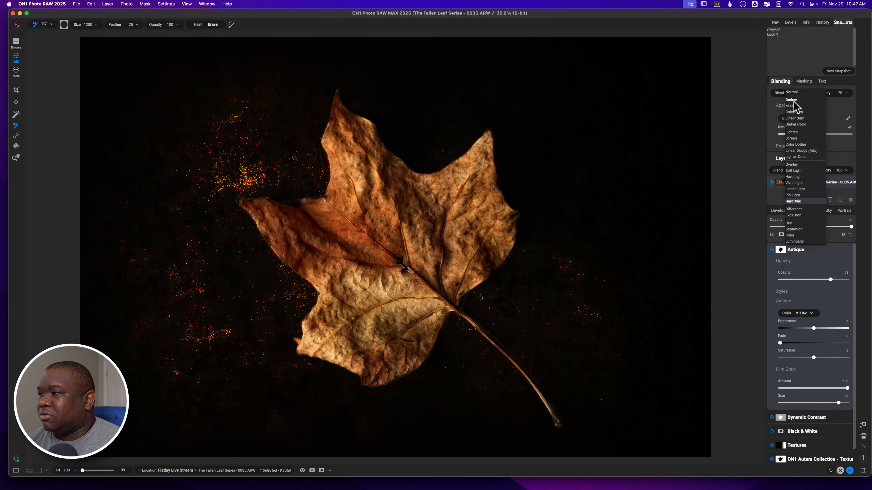
pyautogui.press('Down')
pyautogui.press('Down')
pyautogui.press('Down')
pyautogui.press('Down')
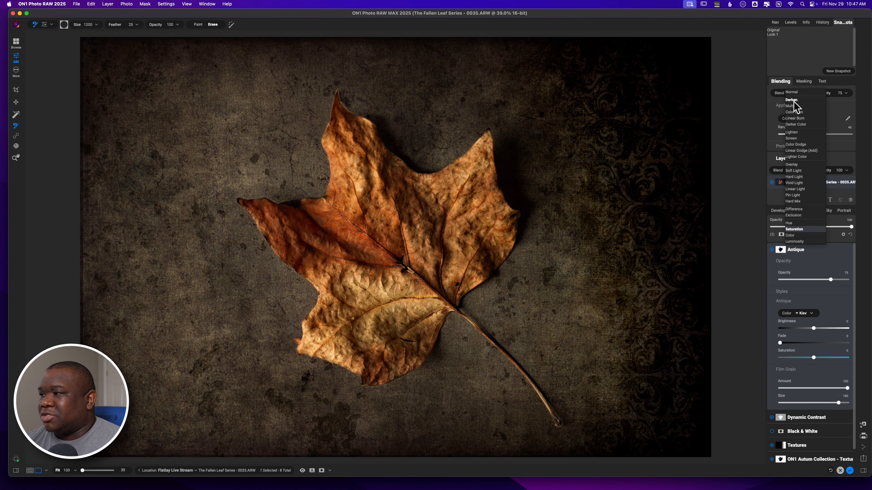
pyautogui.press('Down')
pyautogui.press('Down')
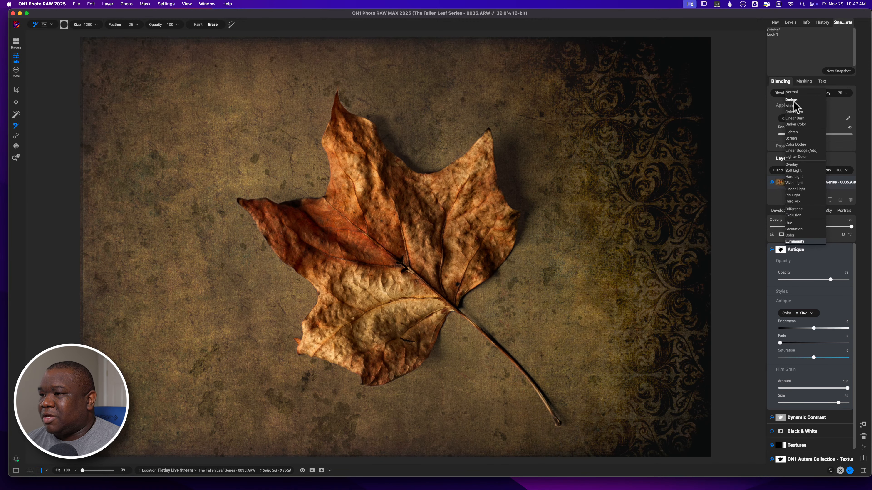
# Step: Go back through the blend mode previews from Luminosity to Screen, comparing Lighter Color and Linear Dodge (Add) again
pyautogui.press('Up')
pyautogui.press('Up')
pyautogui.press('Up')
pyautogui.press('Up')
pyautogui.press('Up')
pyautogui.press('Up')
pyautogui.press('Up')
pyautogui.press('Up')
pyautogui.press('Up')
pyautogui.press('Up')
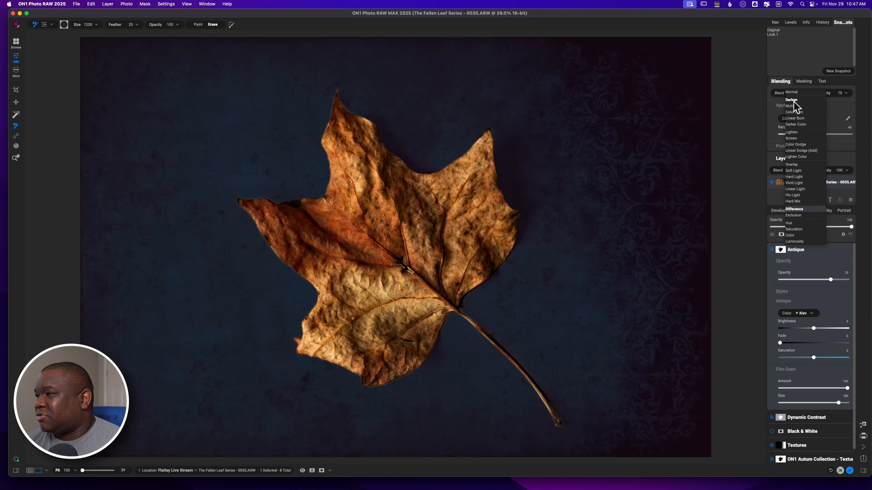
pyautogui.press('Up')
pyautogui.press('Up')
pyautogui.press('Up')
pyautogui.press('Up')
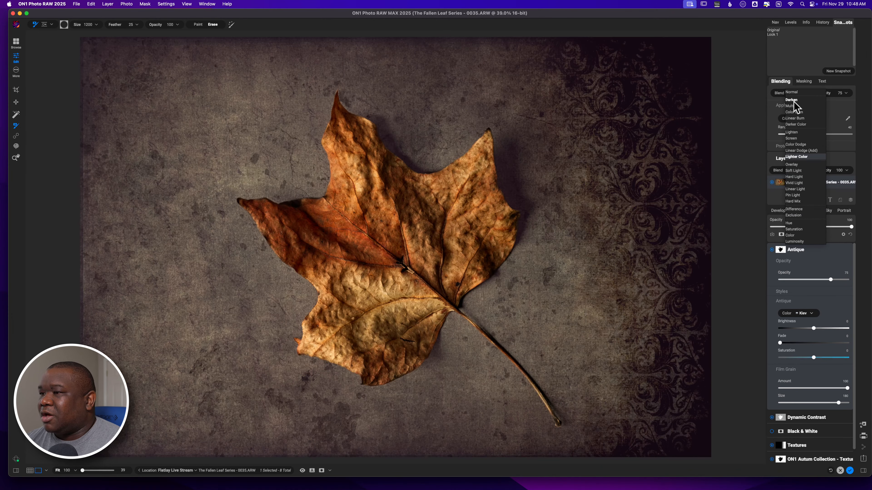
pyautogui.press('Down')
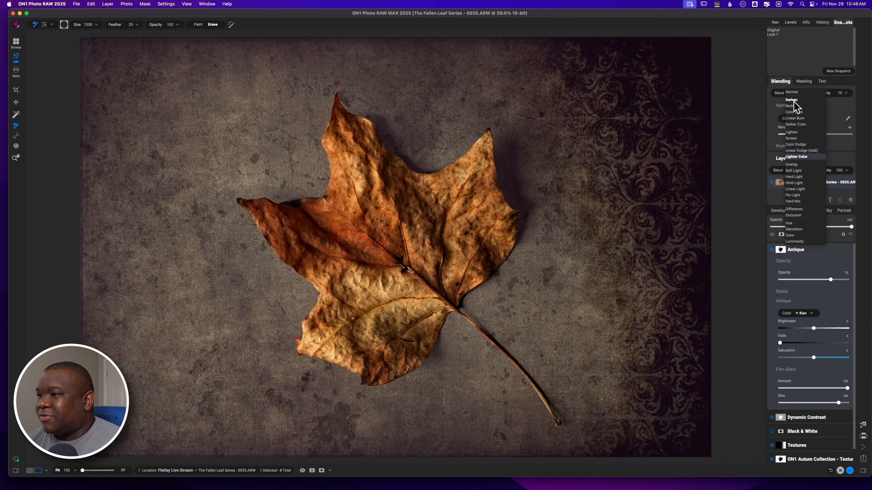
pyautogui.press('Down')
pyautogui.press('Up')
pyautogui.press('Up')
pyautogui.press('Up')
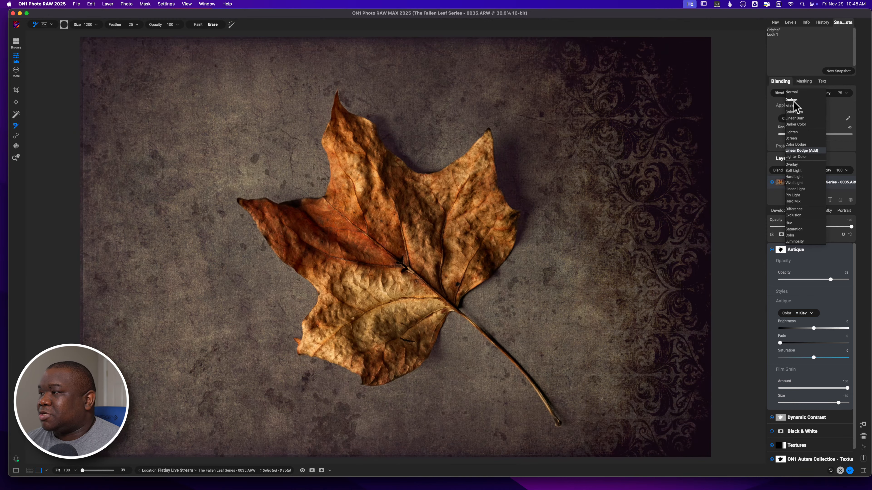
pyautogui.press('Up')
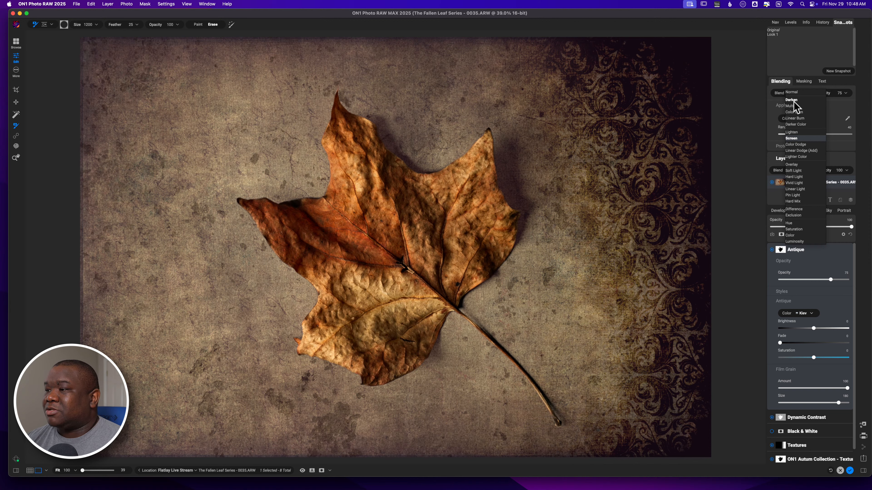
# Step: Set the Antique filter's blend mode to Screen and lower its opacity to 38
pyautogui.click(791, 92)
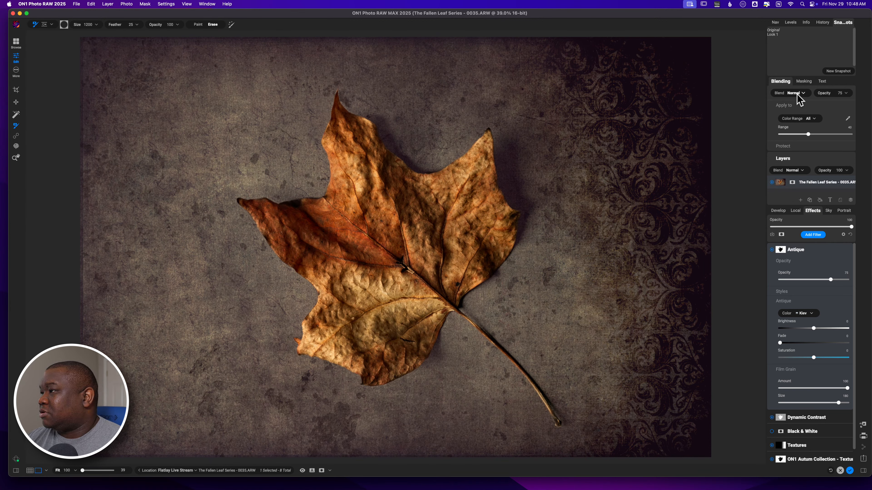
pyautogui.click(795, 96)
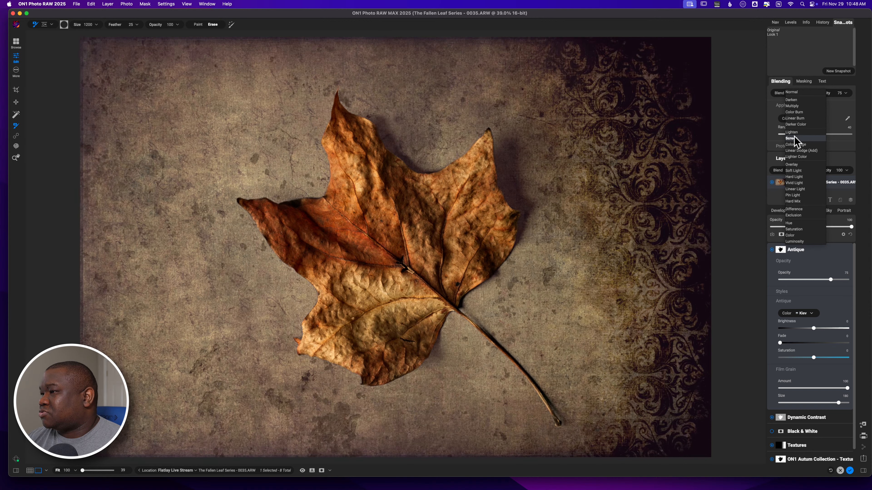
pyautogui.click(791, 138)
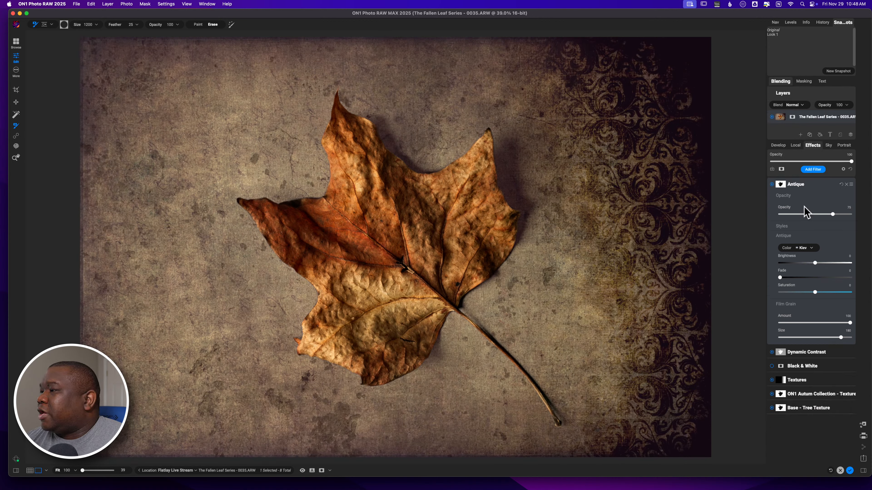
pyautogui.moveTo(832, 215); pyautogui.dragTo(807, 215)
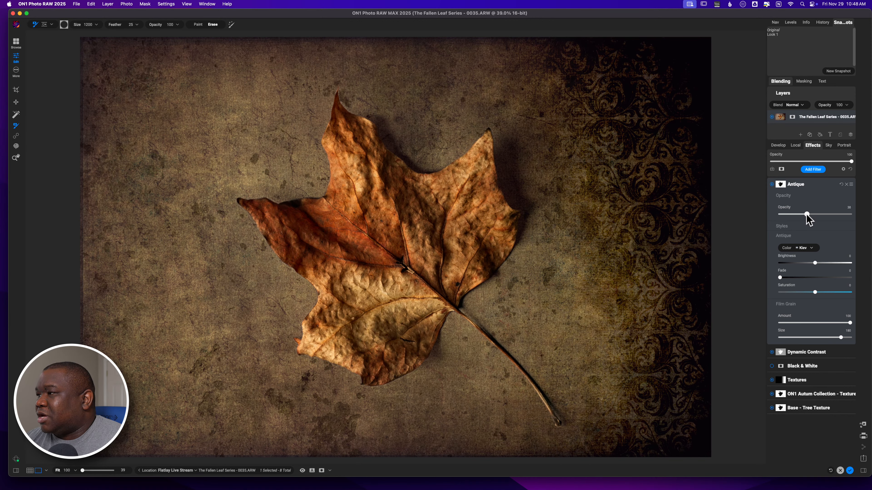
# Step: Switch the Antique filter off and on several times to compare the photo with and without it
pyautogui.click(772, 184)
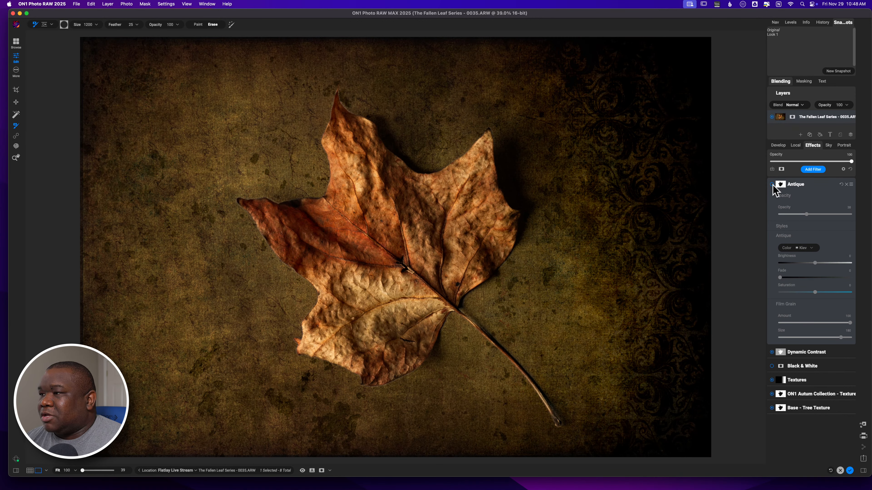
pyautogui.click(772, 184)
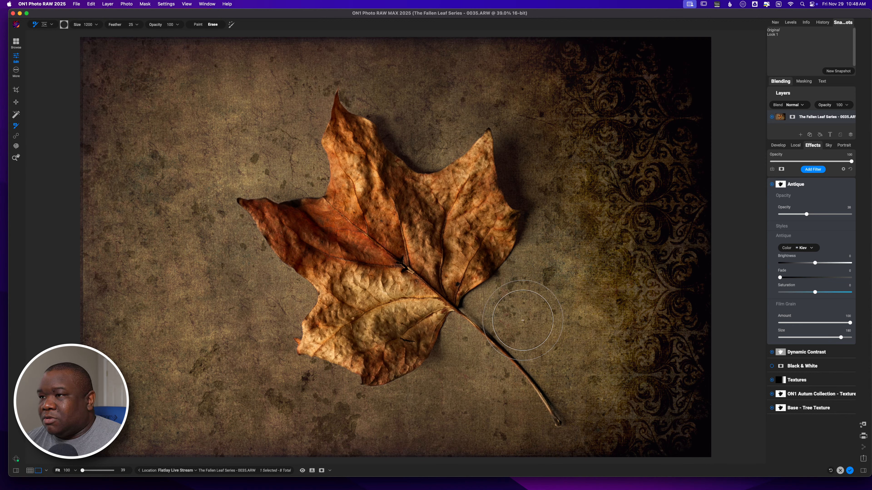
pyautogui.click(772, 184)
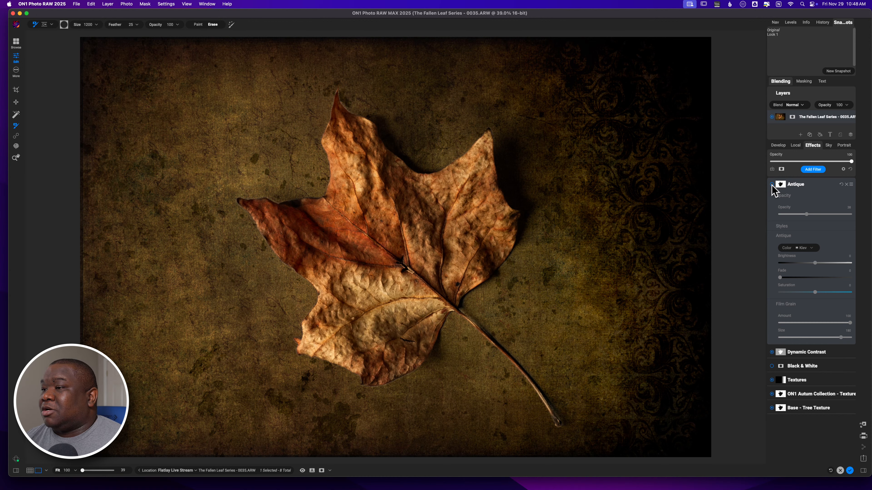
pyautogui.click(772, 186)
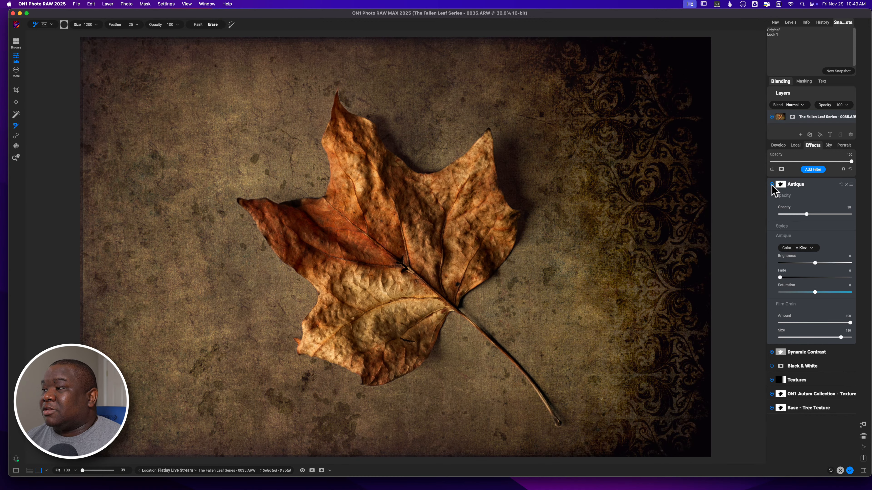
pyautogui.click(772, 186)
pyautogui.click(771, 185)
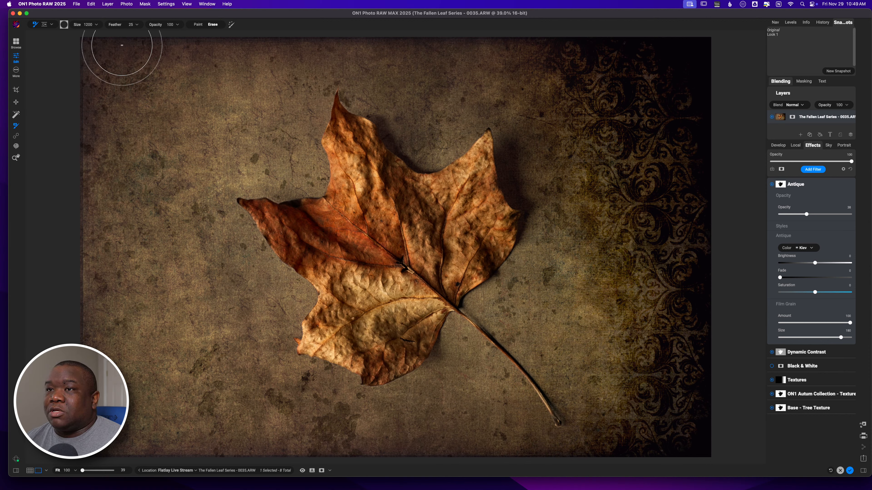
# Step: Add a Linear Left gradient to the Antique filter's mask, centred on the right part of the leaf
pyautogui.click(44, 24)
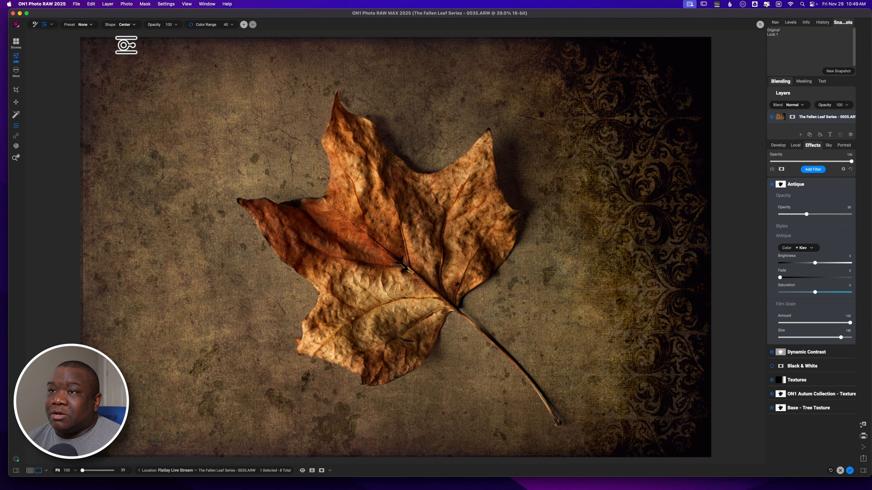
pyautogui.click(86, 25)
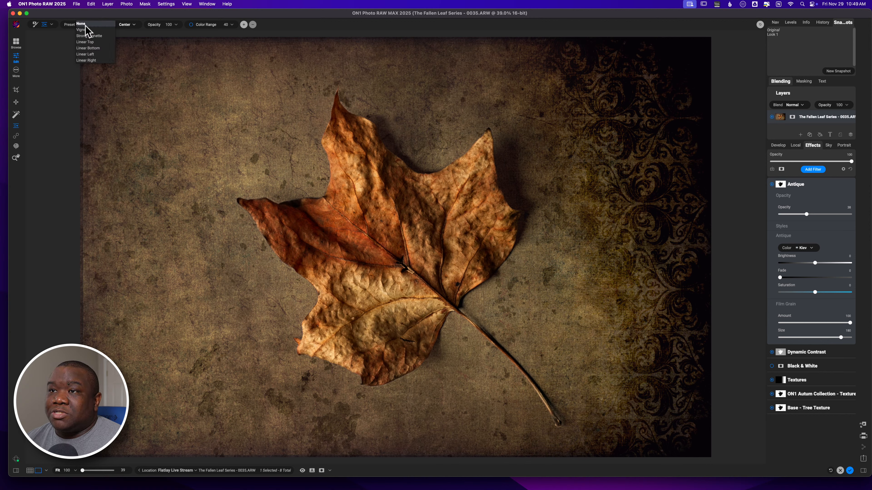
pyautogui.click(92, 54)
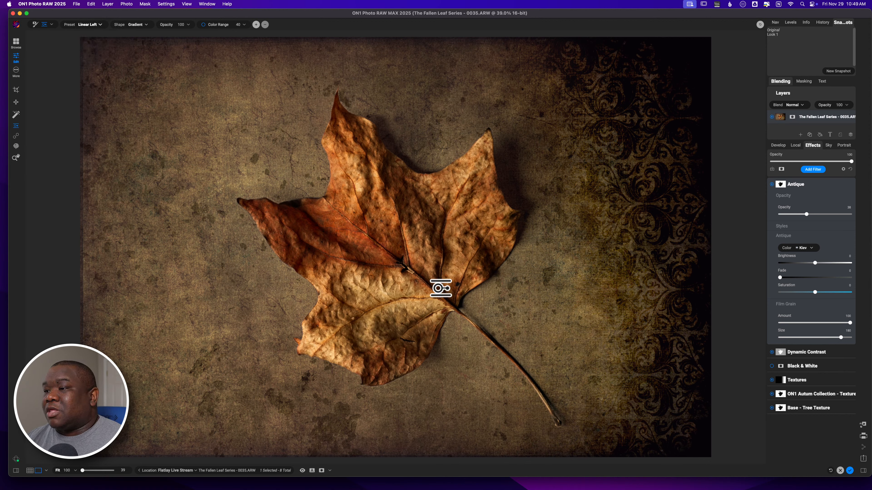
pyautogui.click(495, 229)
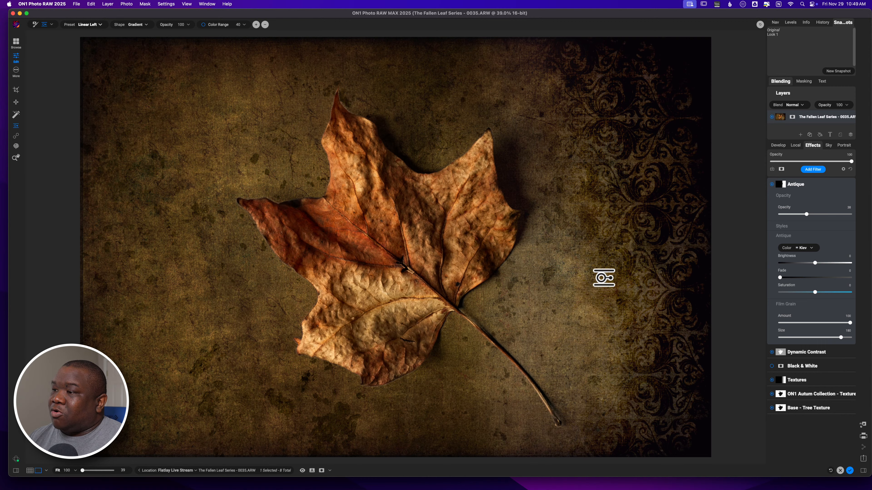
# Step: Widen the mask gradient's transition while viewing the mask, then hide the mask and reposition the gradient near the leaf's right edge with a slight tilt
pyautogui.press('super+m')
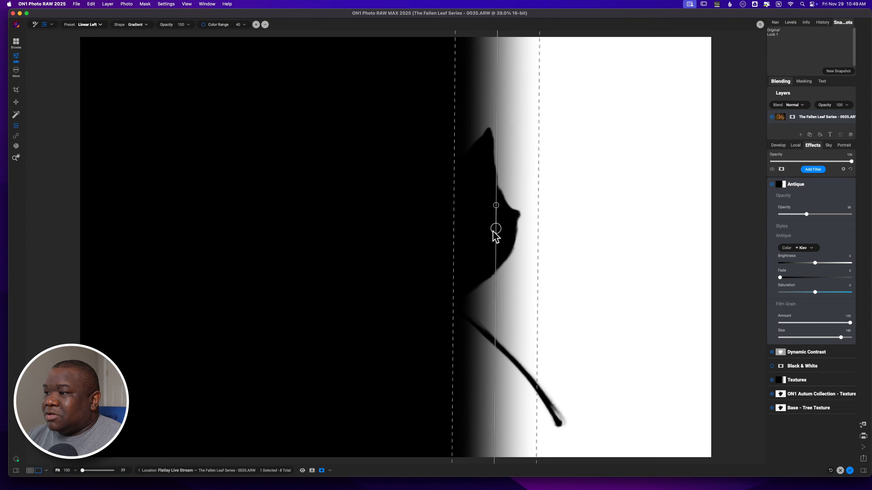
pyautogui.moveTo(495, 230); pyautogui.dragTo(399, 222)
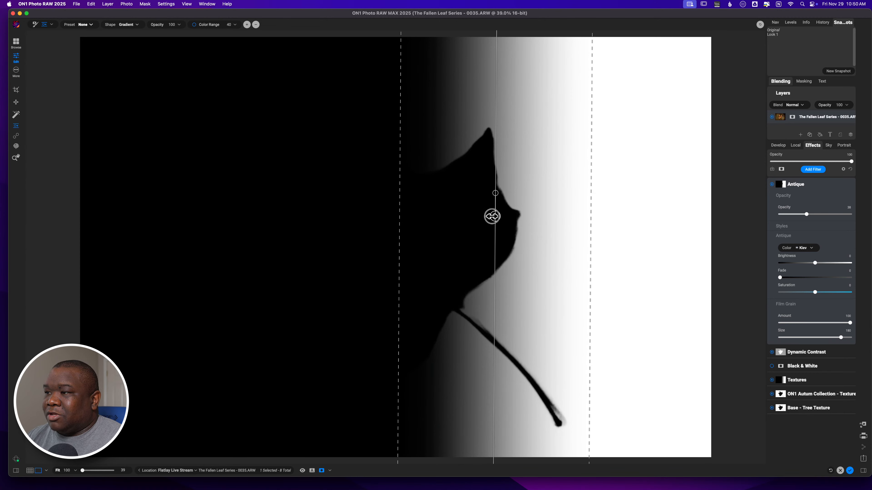
pyautogui.moveTo(492, 217); pyautogui.dragTo(485, 216)
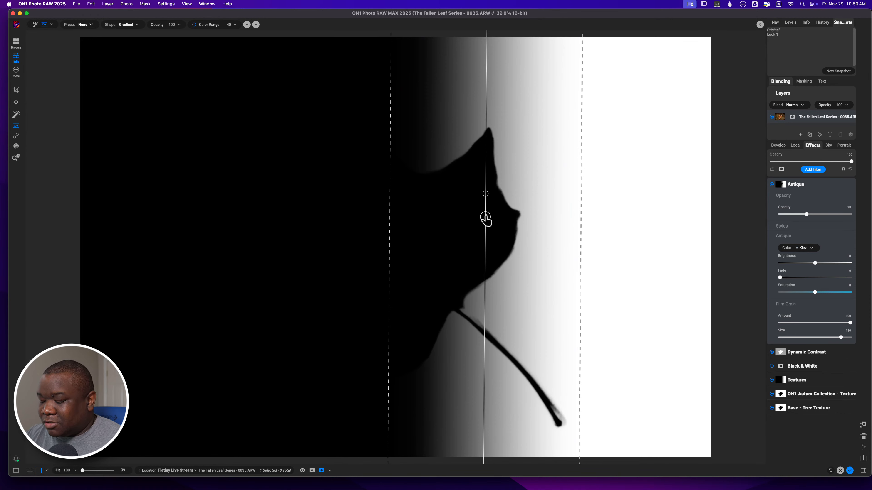
pyautogui.press('o')
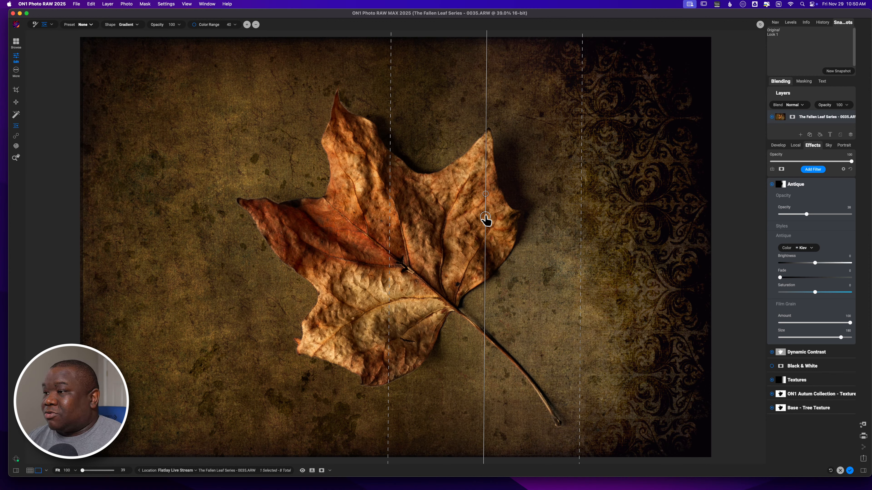
pyautogui.moveTo(481, 226); pyautogui.dragTo(500, 190)
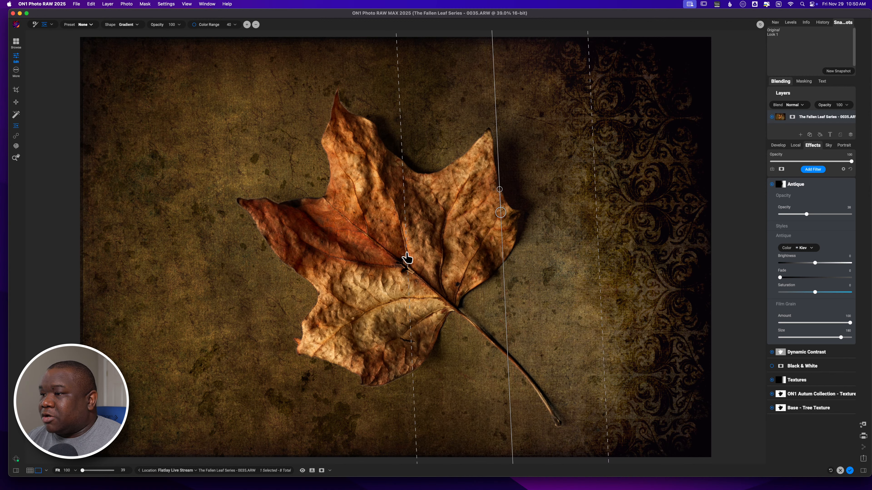
# Step: Widen the Antique mask gradient's transition on both sides and shift its centre onto the leaf's upper-middle lobe
pyautogui.moveTo(405, 253); pyautogui.dragTo(381, 253)
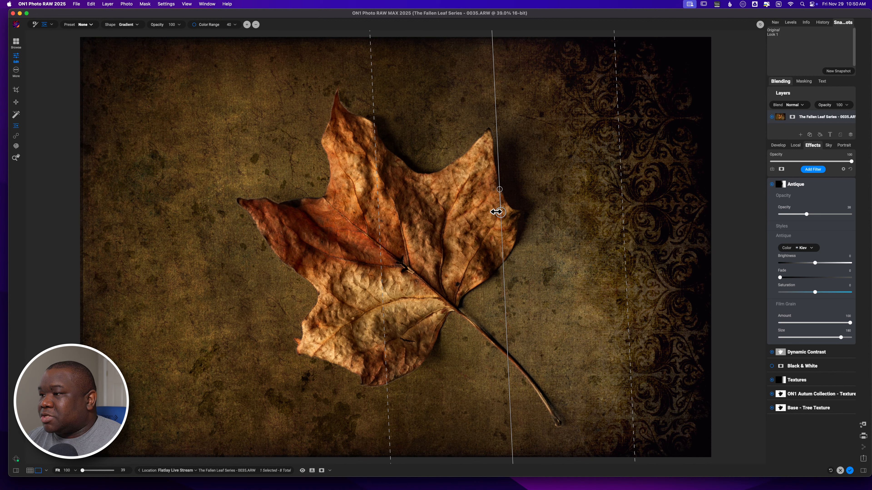
pyautogui.moveTo(497, 212); pyautogui.dragTo(471, 209)
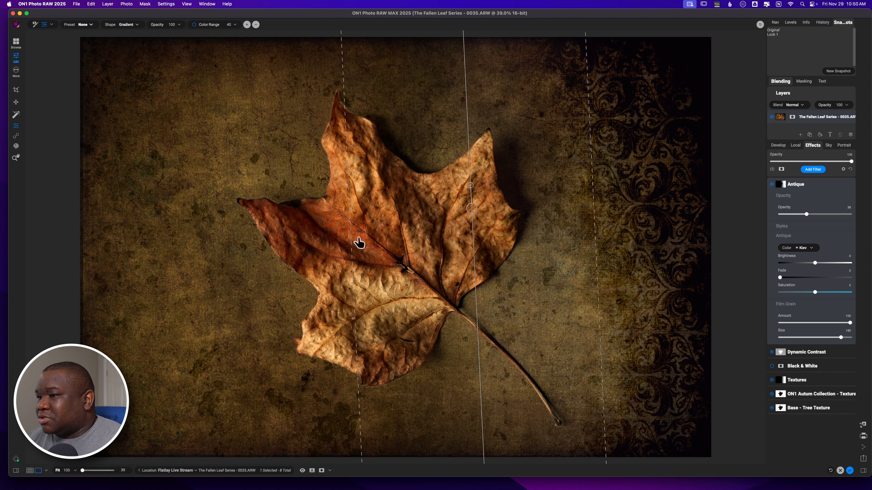
pyautogui.moveTo(350, 238); pyautogui.dragTo(256, 243)
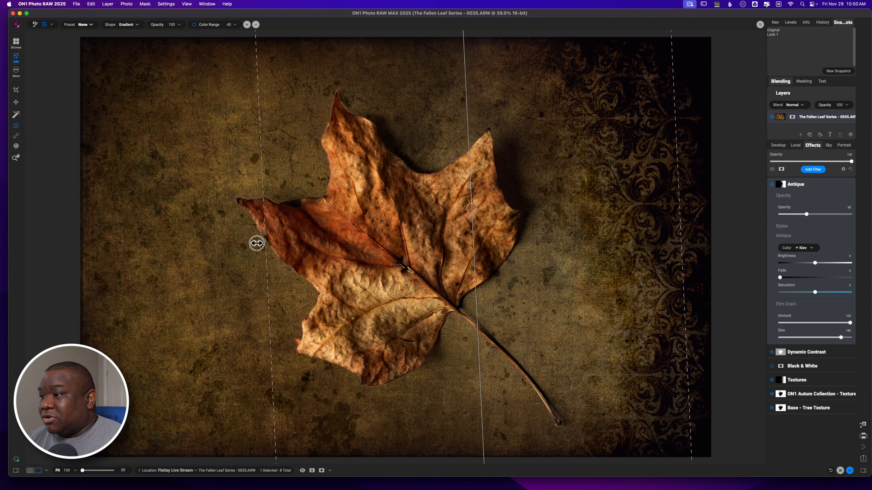
pyautogui.moveTo(469, 209); pyautogui.dragTo(385, 210)
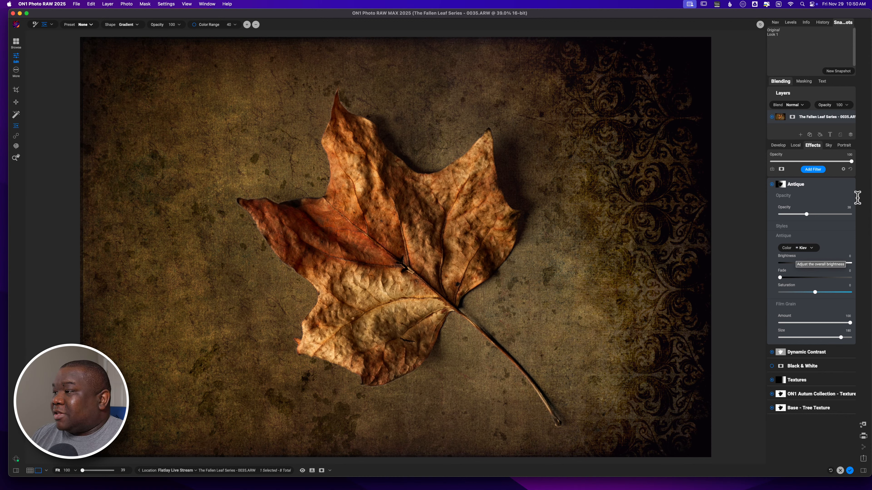
# Step: Switch the Antique filter off and back on to compare the masked effect, and collapse its settings
pyautogui.click(772, 185)
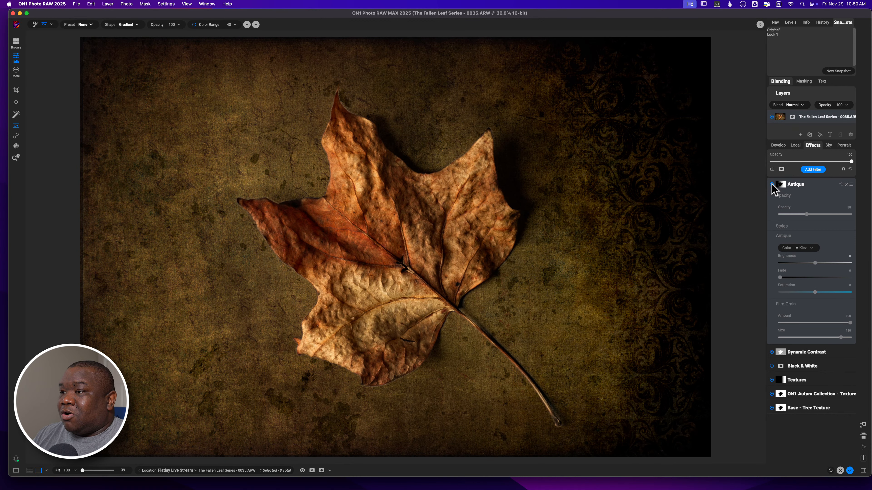
pyautogui.click(772, 185)
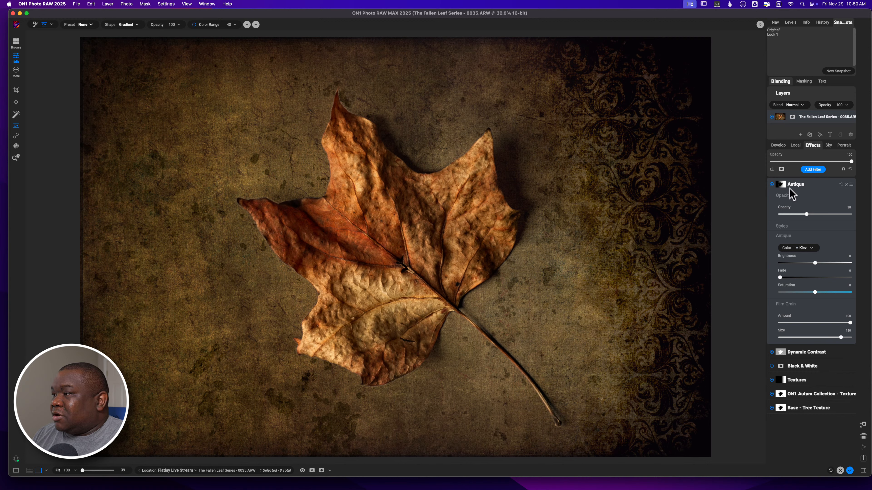
pyautogui.click(810, 185)
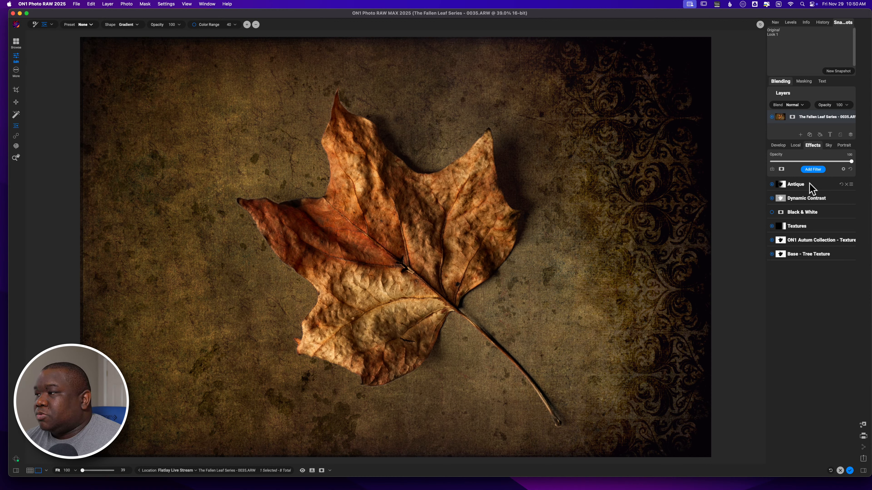
# Step: Rename the Textures filter as Paper Texture
pyautogui.doubleClick(798, 227)
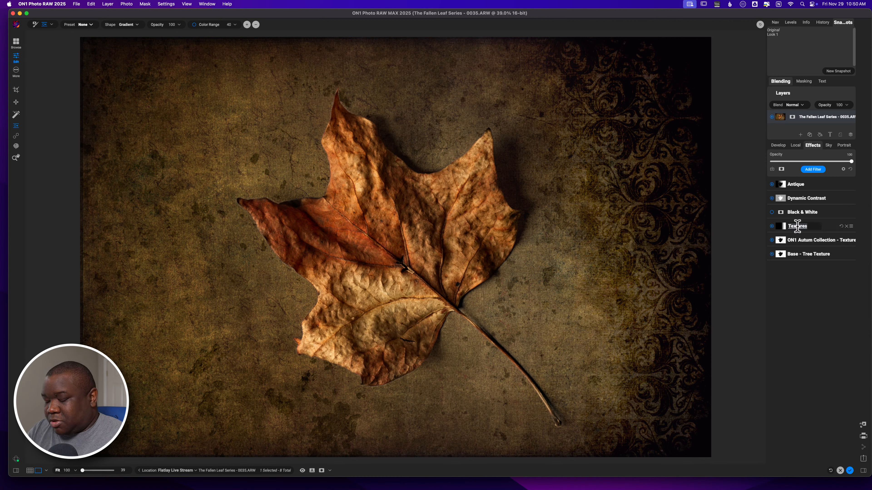
pyautogui.write('P')
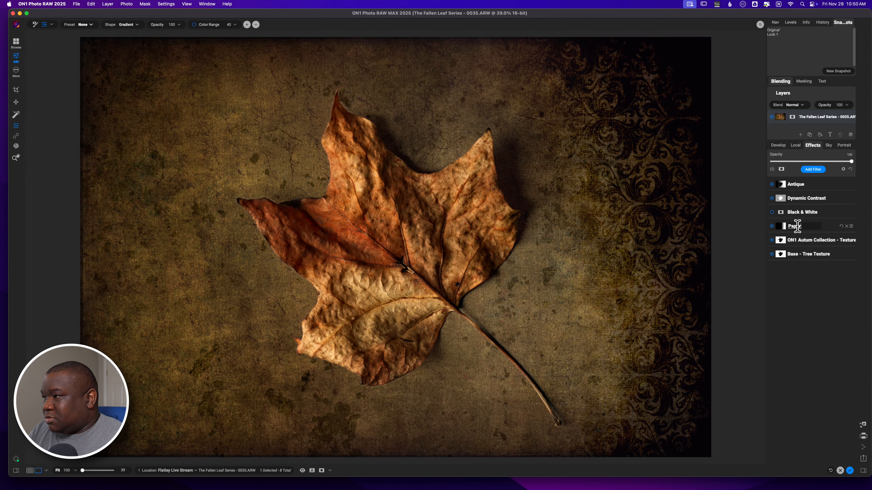
pyautogui.write('aper Textru')
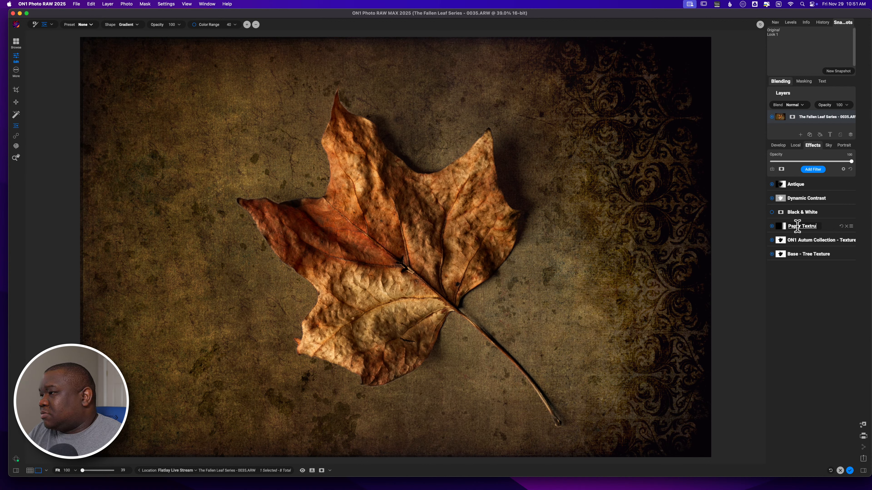
pyautogui.write('ure')
pyautogui.press('Return')
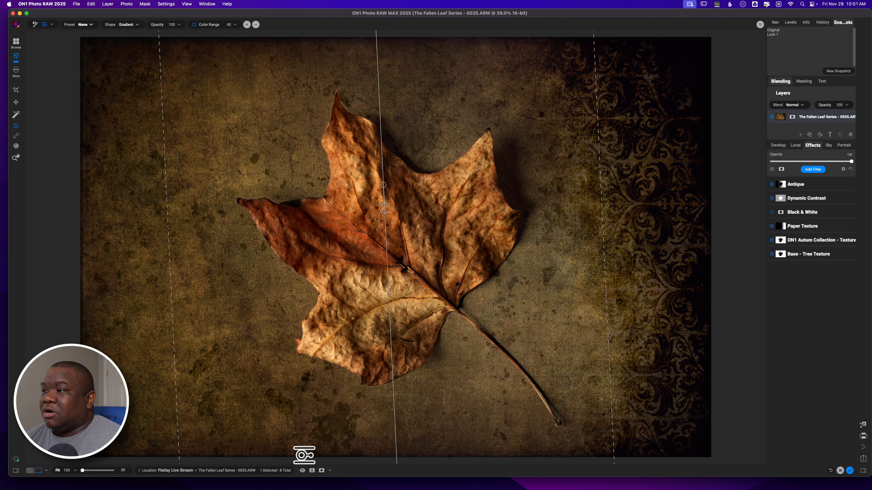
# Step: Check the category, texture and mode used by the Paper Texture filter
pyautogui.click(809, 226)
pyautogui.scroll(-1, 809, 227)
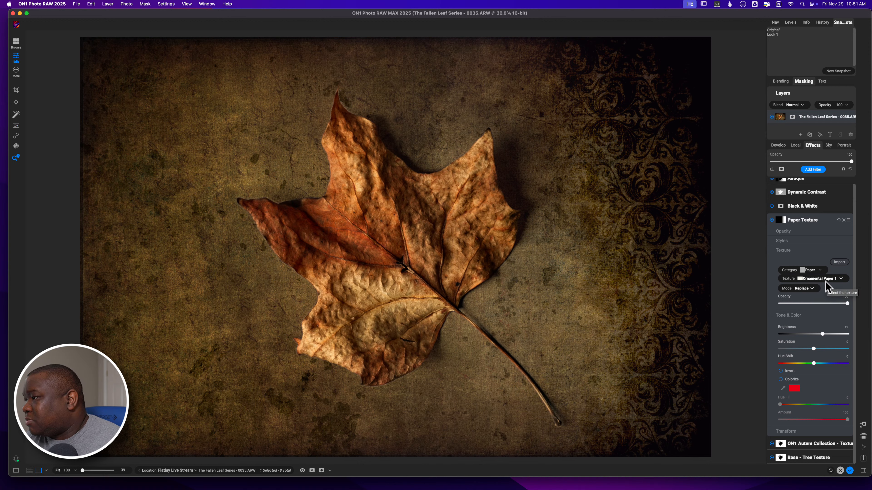
pyautogui.click(804, 220)
# Step: Add a new Textures filter using the Ornamental Paper 1 texture from the Paper category
pyautogui.click(814, 169)
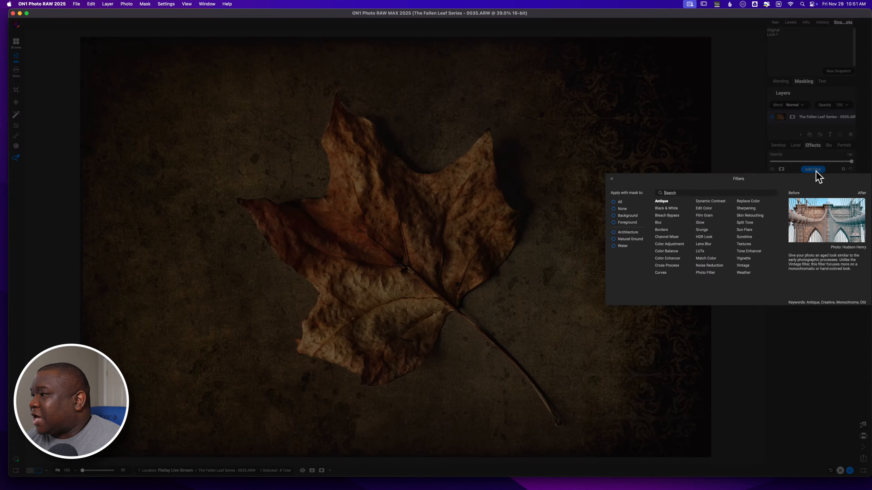
pyautogui.click(751, 248)
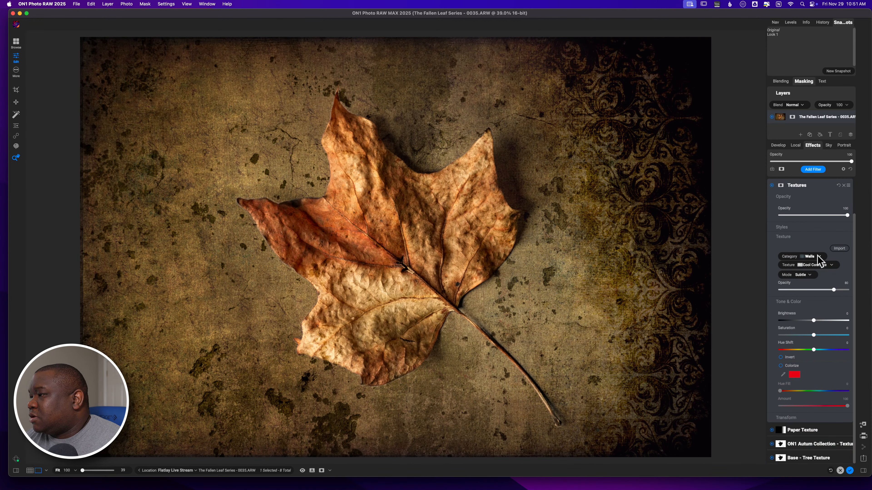
pyautogui.click(817, 256)
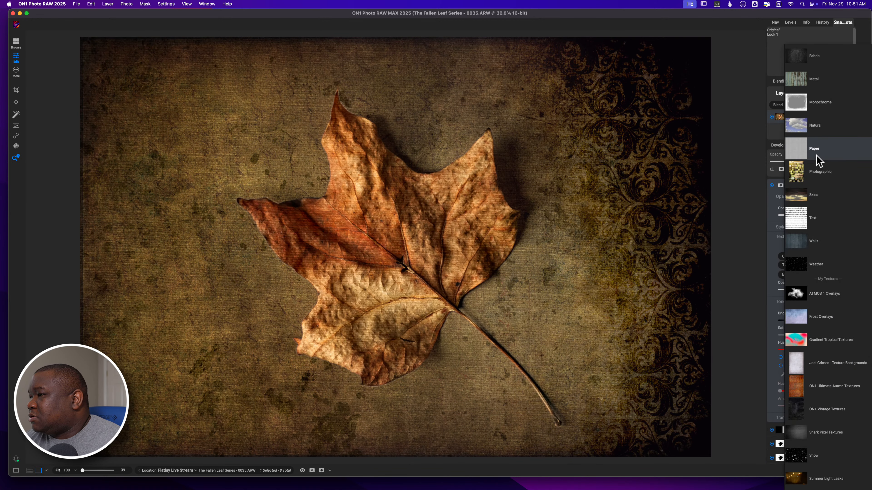
pyautogui.click(817, 156)
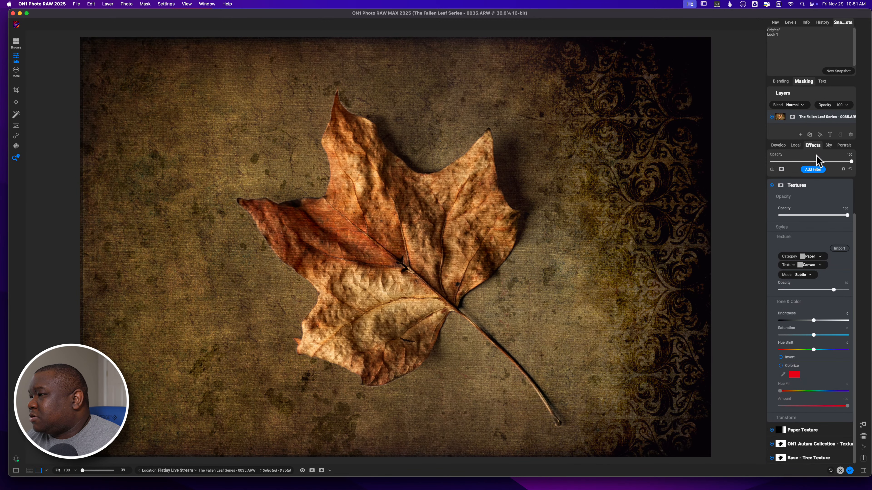
pyautogui.click(812, 265)
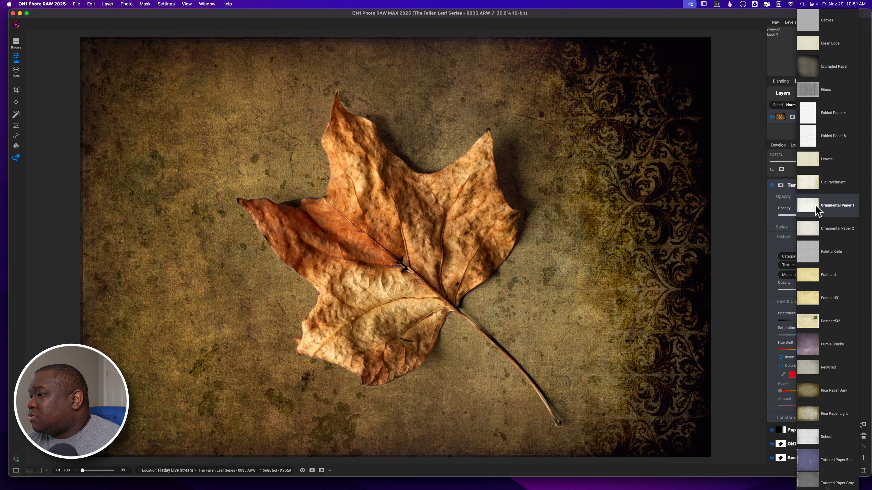
pyautogui.click(817, 208)
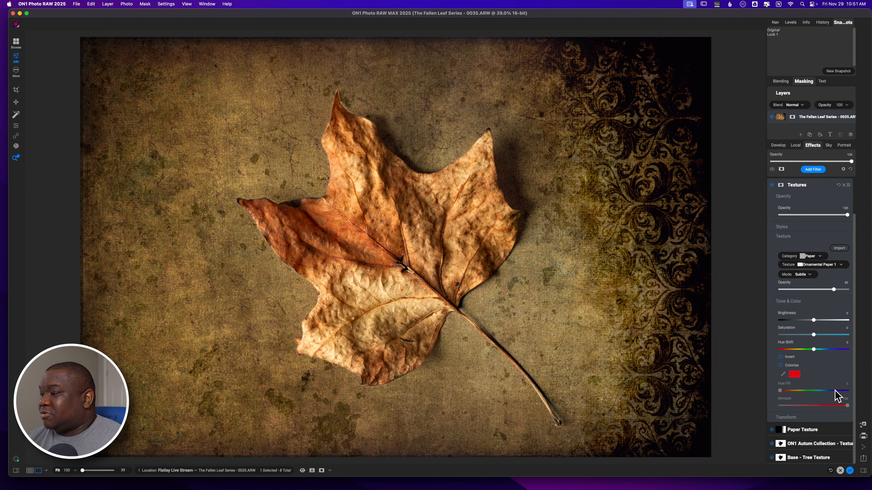
# Step: Flip the new Ornamental Paper 1 texture horizontally using its transform options
pyautogui.click(784, 416)
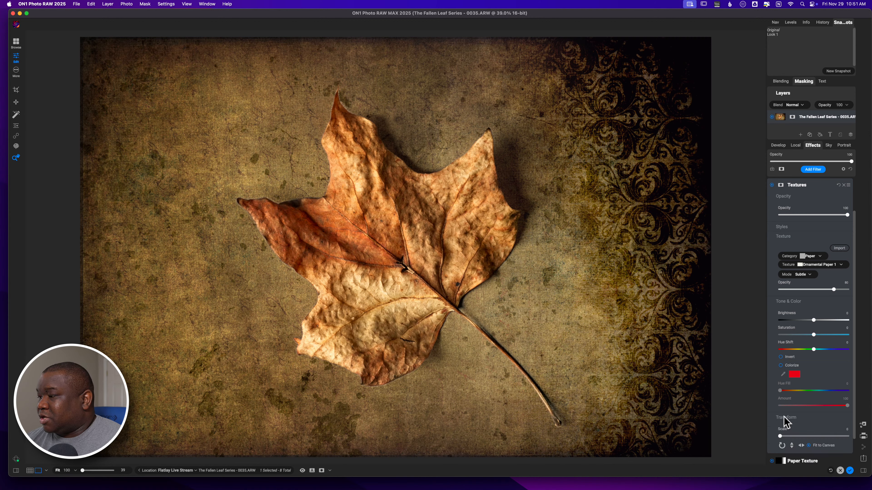
pyautogui.scroll(-2, 815, 356)
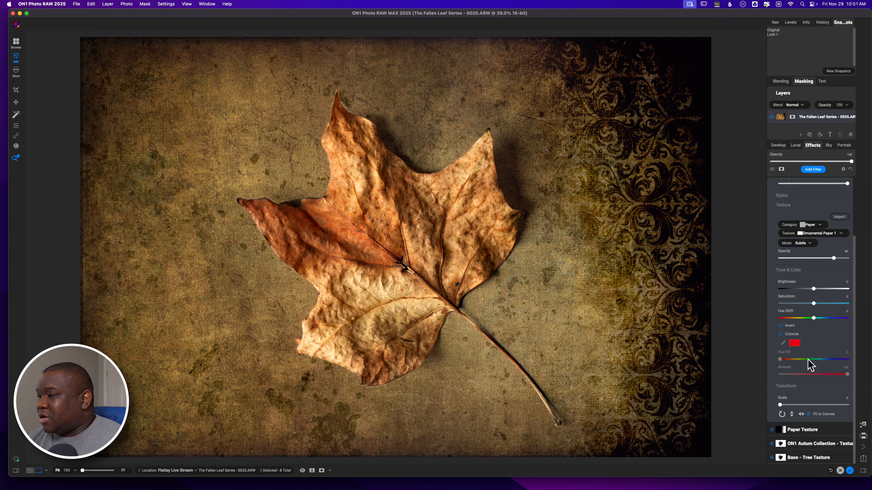
pyautogui.click(800, 414)
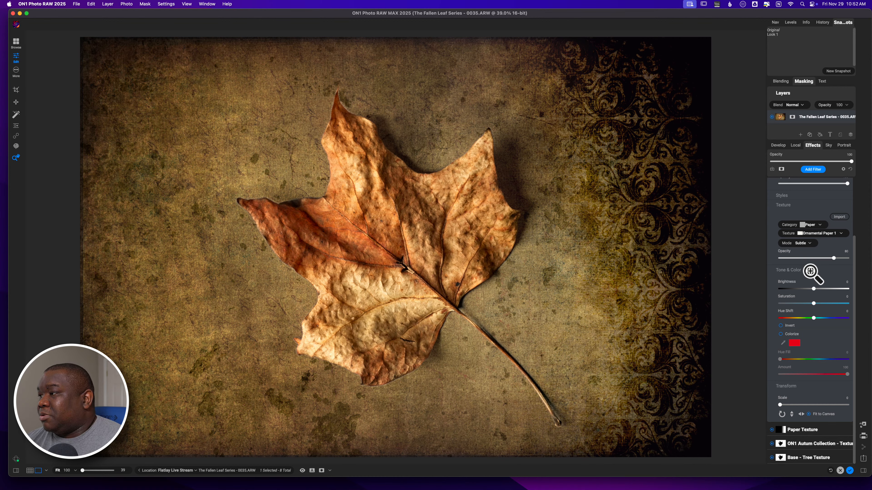
# Step: Set the new texture's mode to Replace and its texture opacity to 100
pyautogui.click(801, 243)
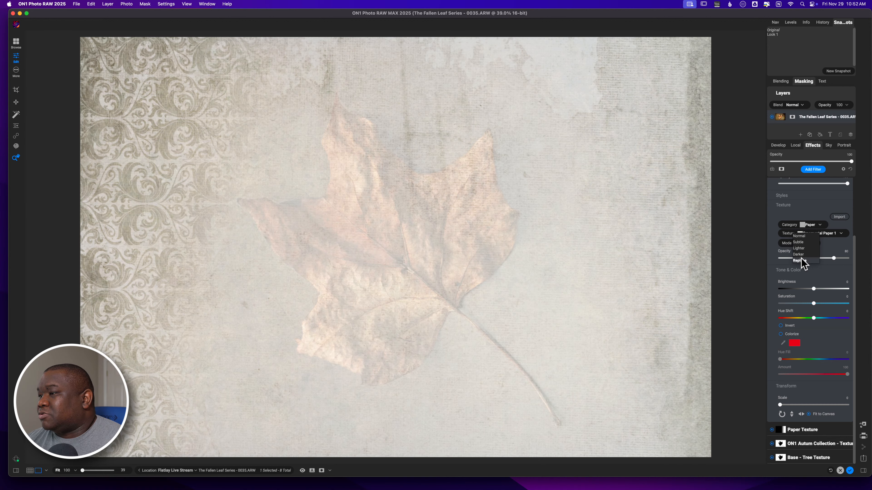
pyautogui.click(802, 261)
pyautogui.moveTo(833, 258); pyautogui.dragTo(846, 259)
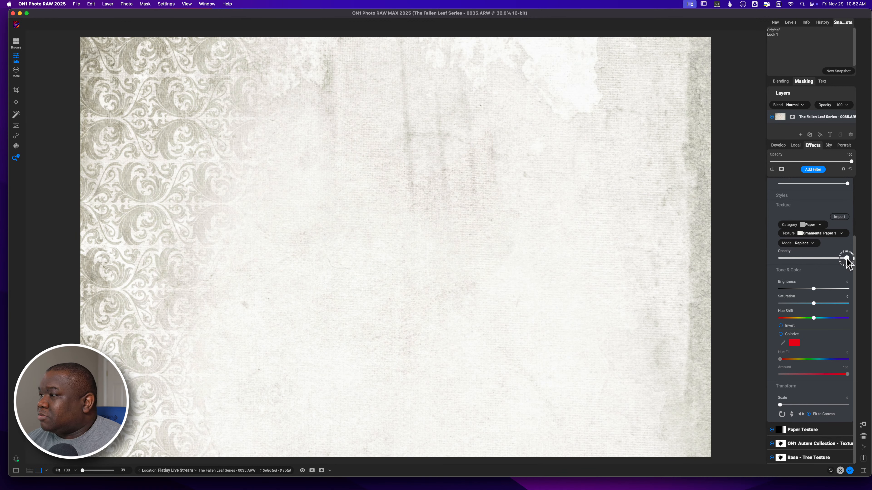
pyautogui.scroll(5, 846, 223)
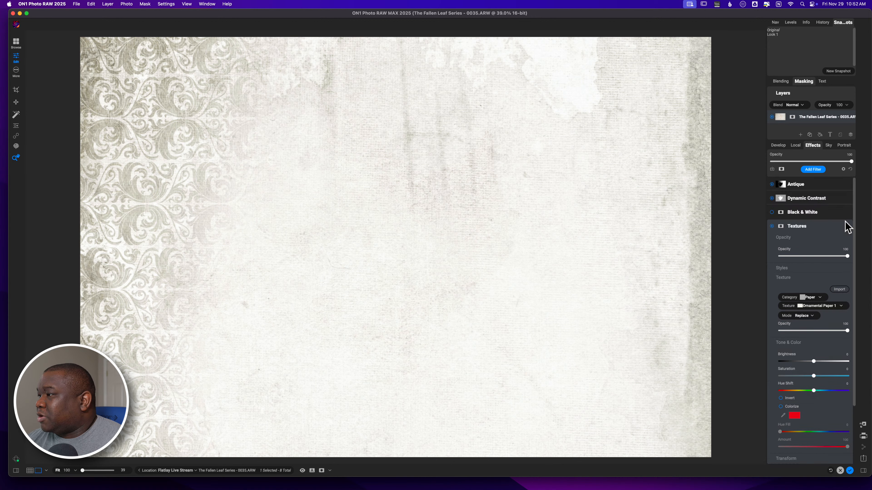
pyautogui.click(796, 226)
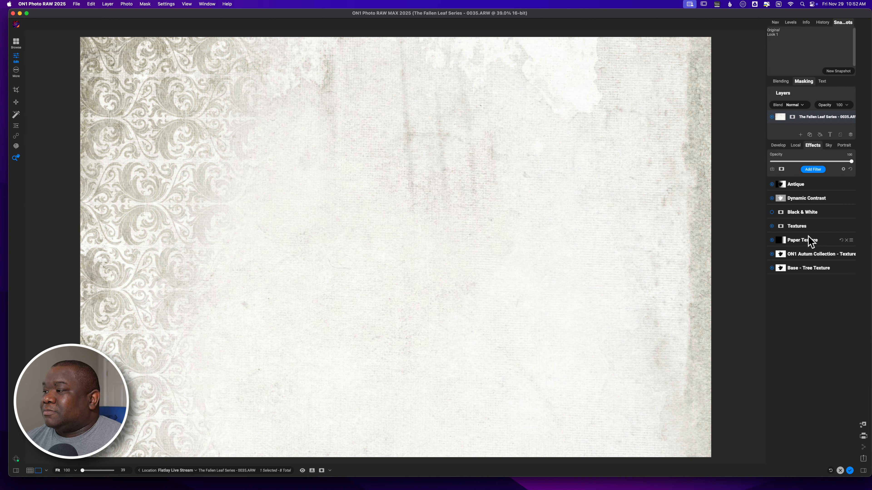
# Step: Check which blend mode the Paper Texture filter uses
pyautogui.click(805, 242)
pyautogui.scroll(-2, 806, 247)
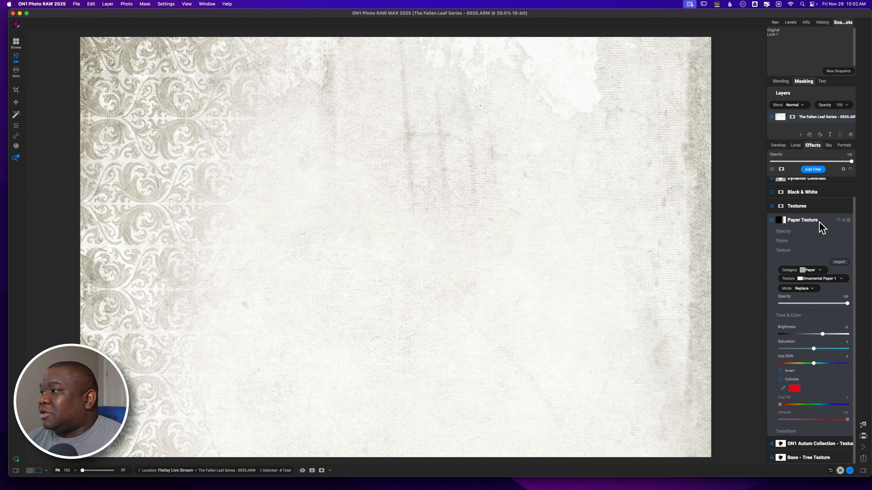
pyautogui.click(849, 220)
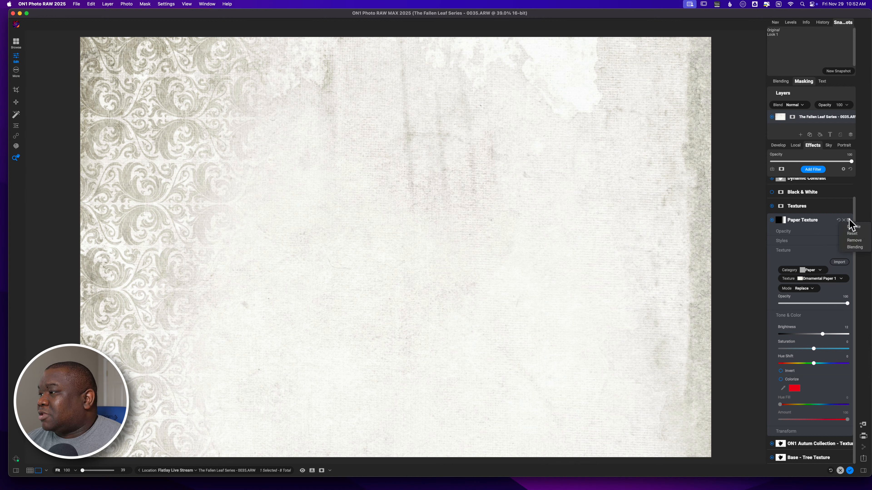
pyautogui.click(854, 247)
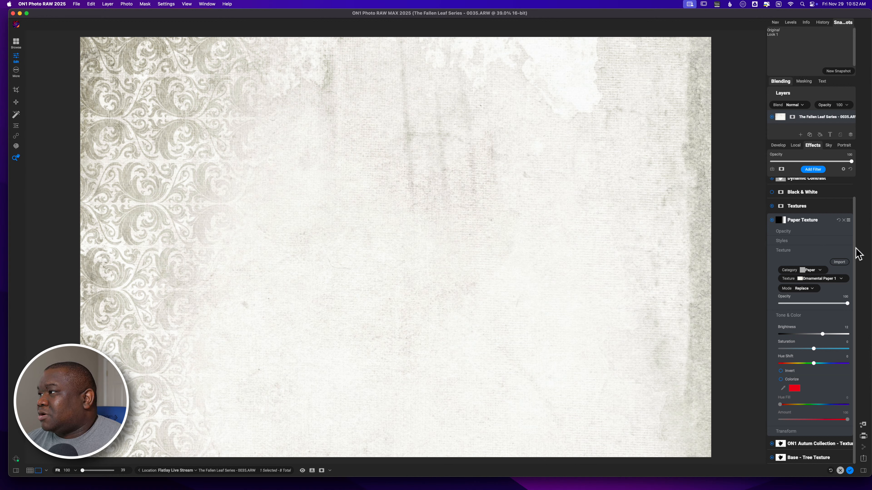
pyautogui.click(780, 82)
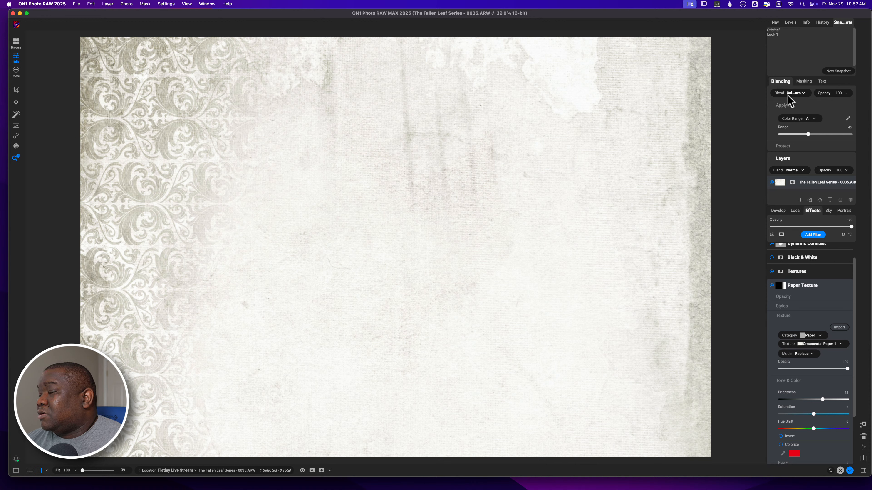
pyautogui.click(786, 84)
pyautogui.scroll(2, 803, 231)
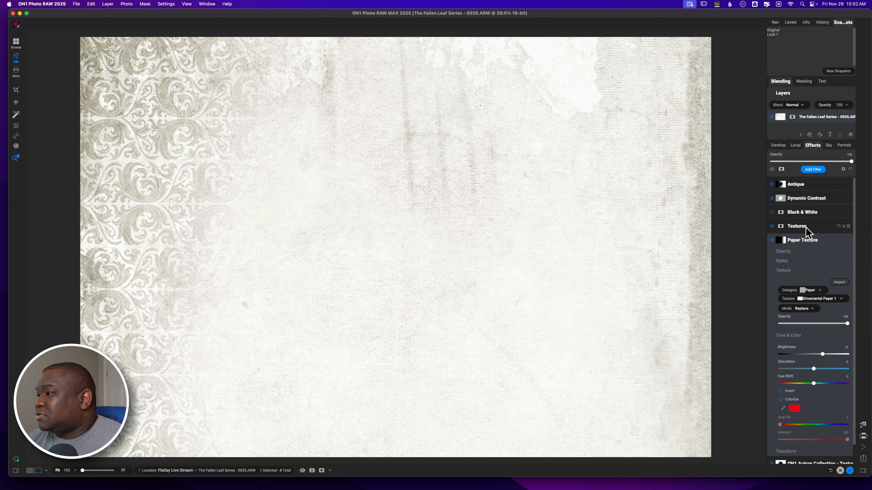
# Step: Set the new Textures filter's blend mode to Color Burn and collapse its settings
pyautogui.click(805, 228)
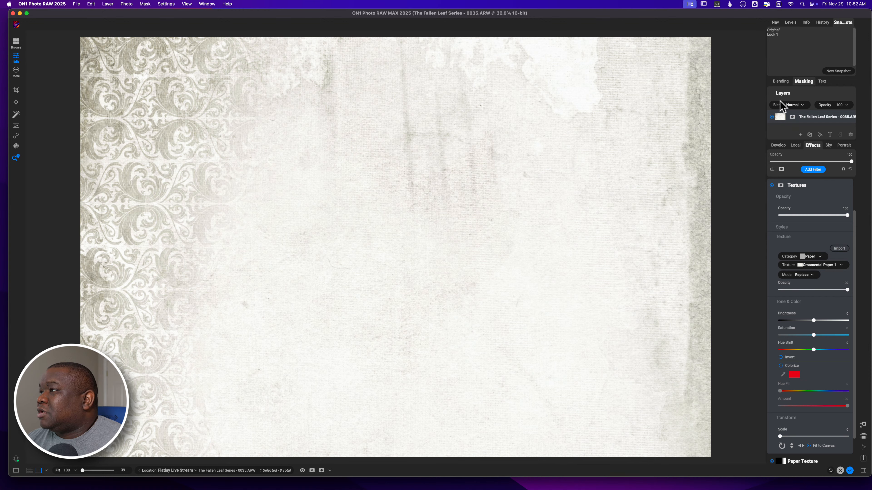
pyautogui.click(780, 82)
pyautogui.click(781, 82)
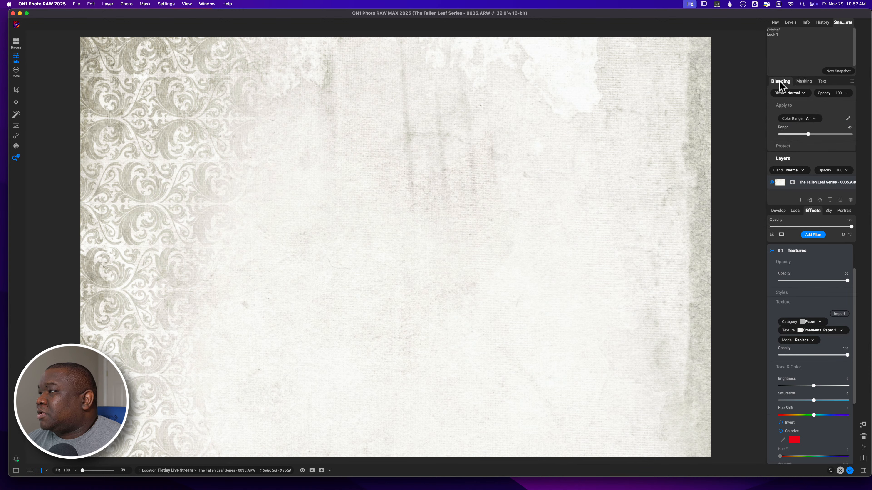
pyautogui.click(794, 92)
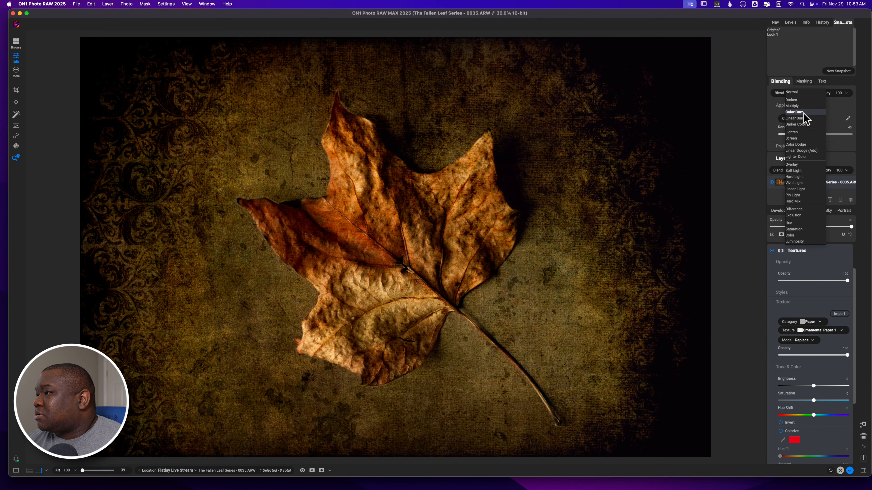
pyautogui.click(795, 112)
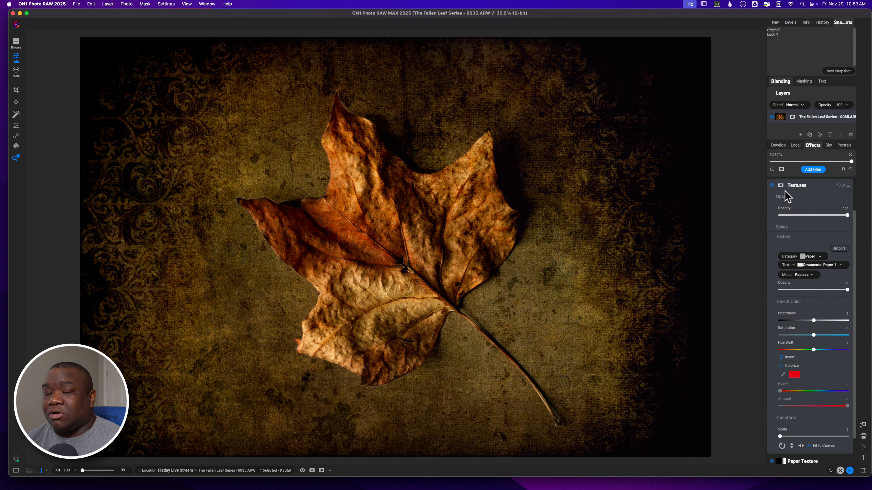
pyautogui.click(797, 185)
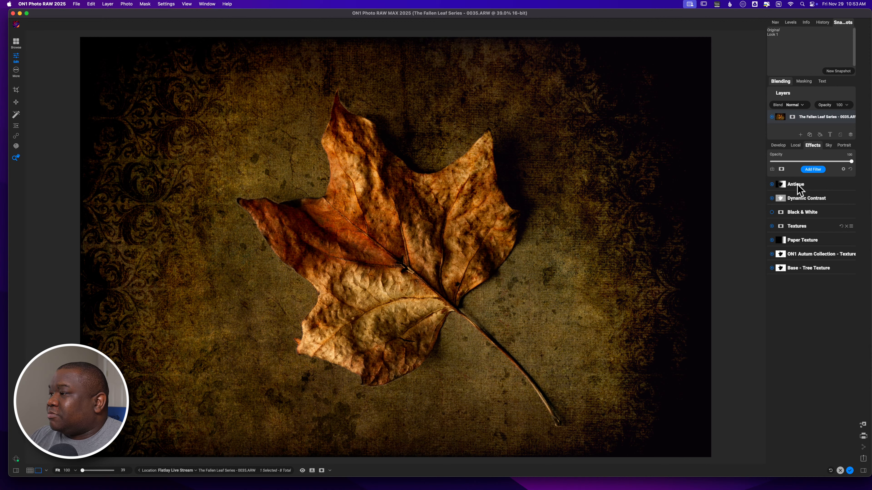
# Step: Paste the copied leaf mask onto the Textures filter and invert it so the texture stays off the leaf
pyautogui.click(796, 226)
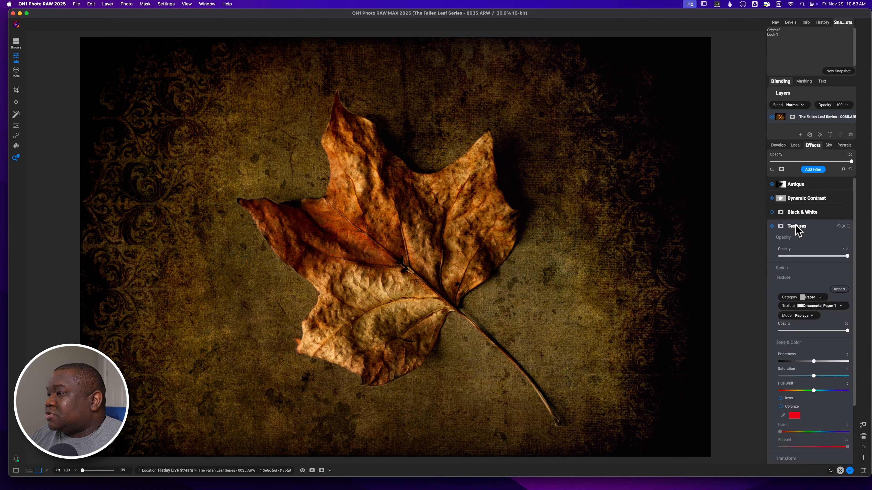
pyautogui.click(781, 226)
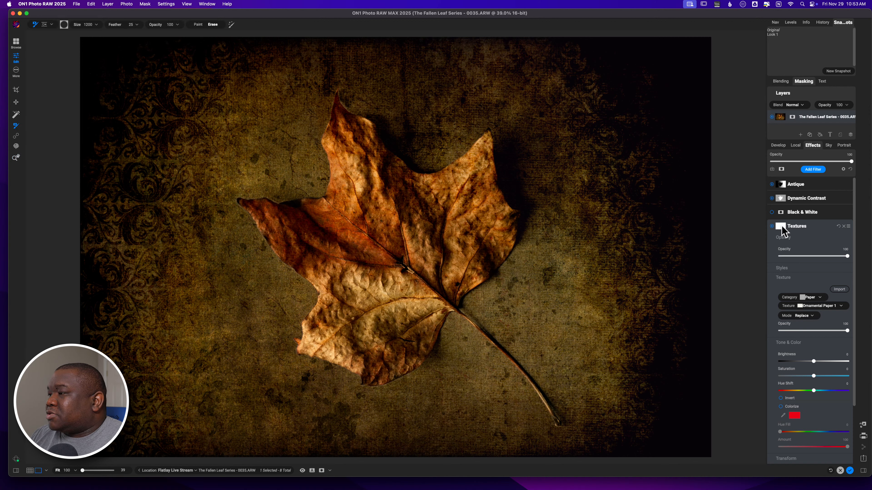
pyautogui.rightClick(782, 226)
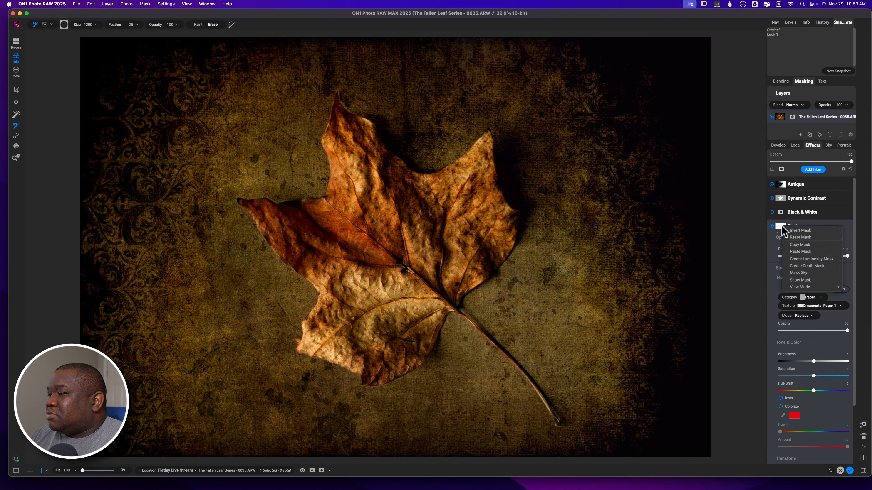
pyautogui.click(800, 251)
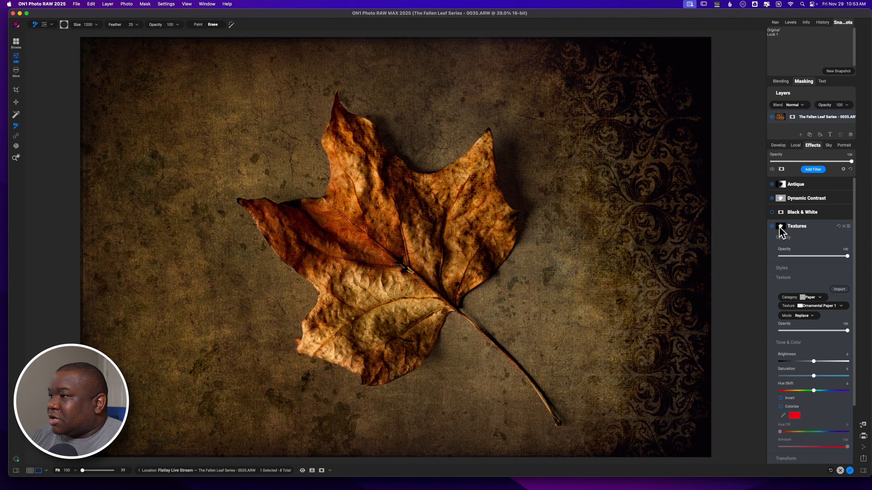
pyautogui.rightClick(779, 226)
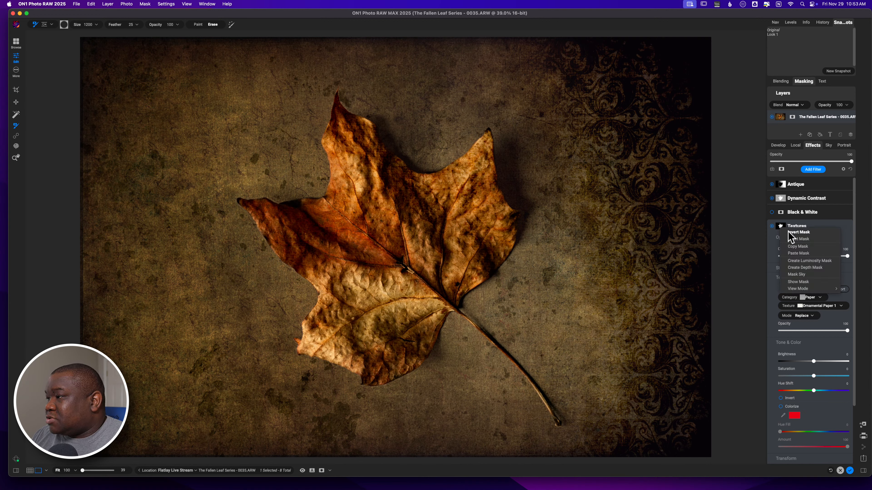
pyautogui.click(789, 232)
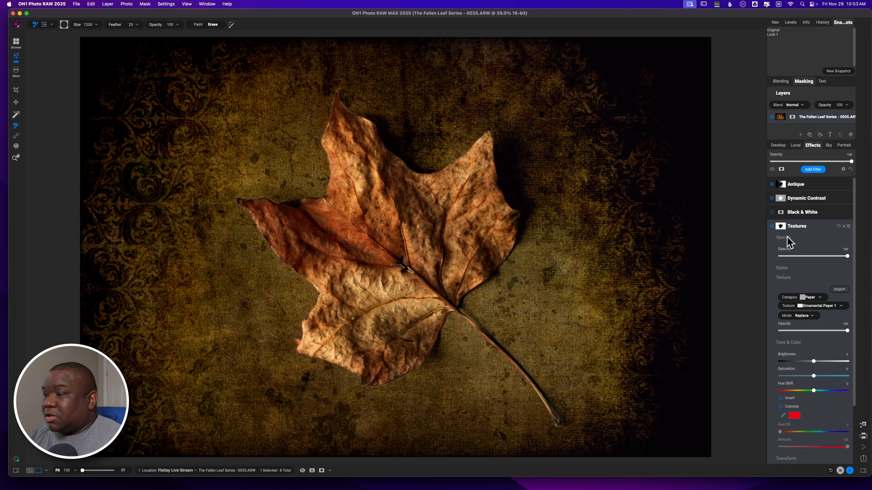
# Step: Apply a Linear Right gradient to the Textures filter's mask and shift it toward the photo's left edge
pyautogui.hotkey('shift', 'b')
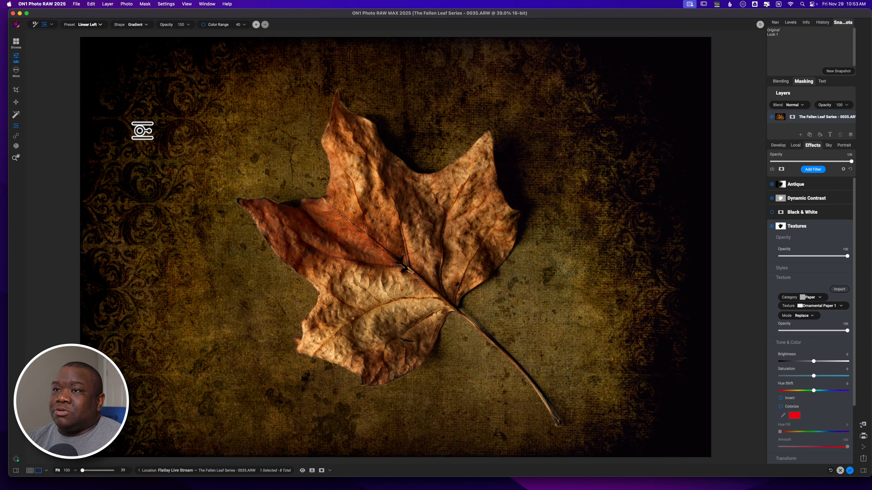
pyautogui.click(92, 25)
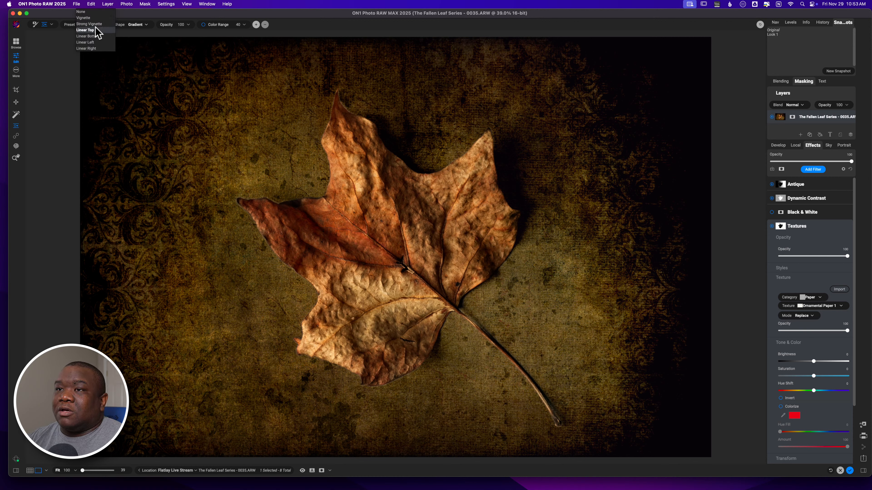
pyautogui.click(97, 48)
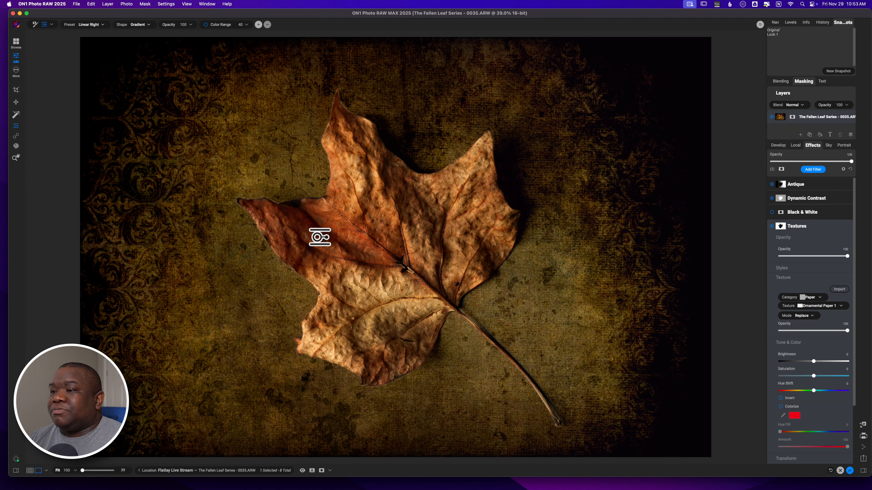
pyautogui.click(319, 237)
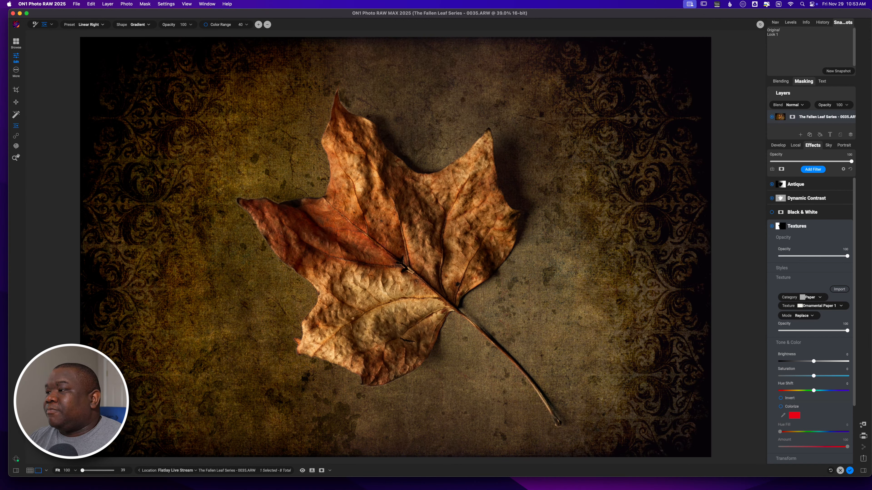
pyautogui.moveTo(321, 239); pyautogui.dragTo(200, 234)
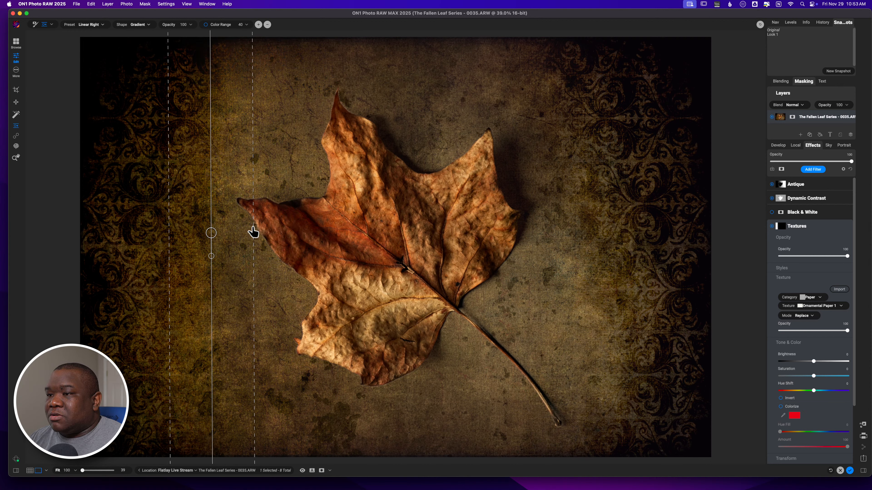
# Step: Widen the feather of the Textures gradient mask, move its center onto the leaf's left part, and collapse the filter
pyautogui.moveTo(252, 228); pyautogui.dragTo(401, 228)
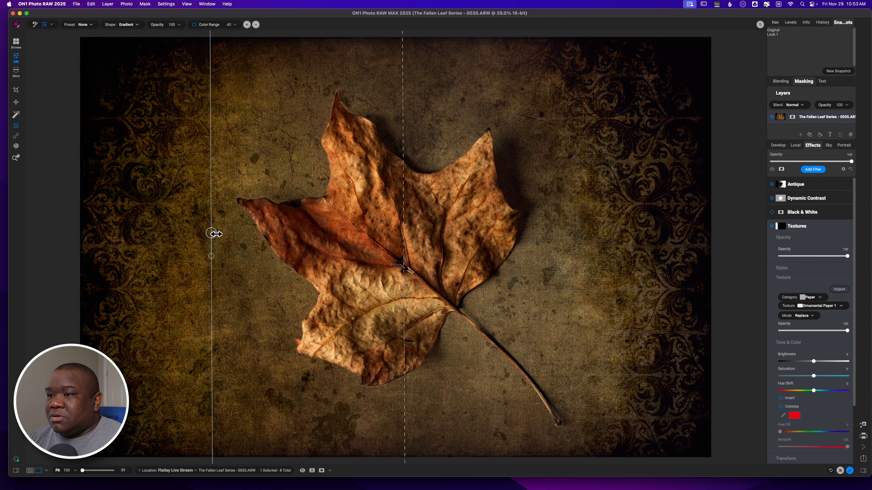
pyautogui.moveTo(216, 232); pyautogui.dragTo(308, 227)
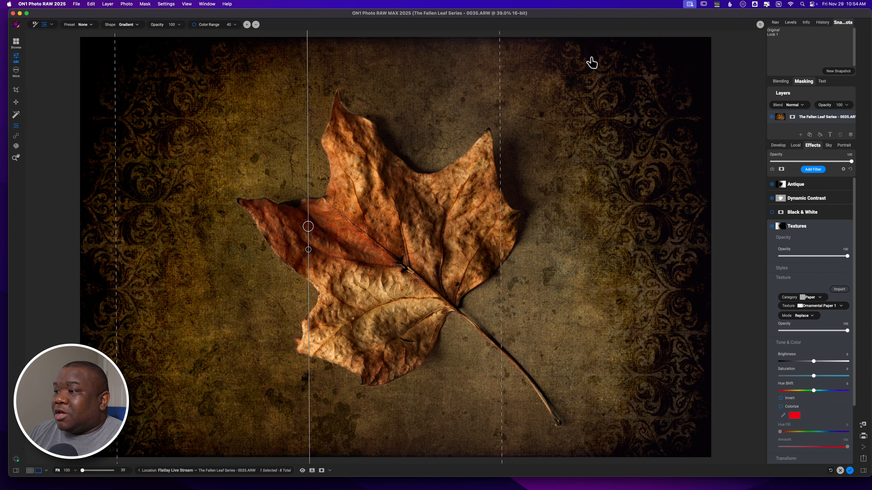
pyautogui.click(818, 229)
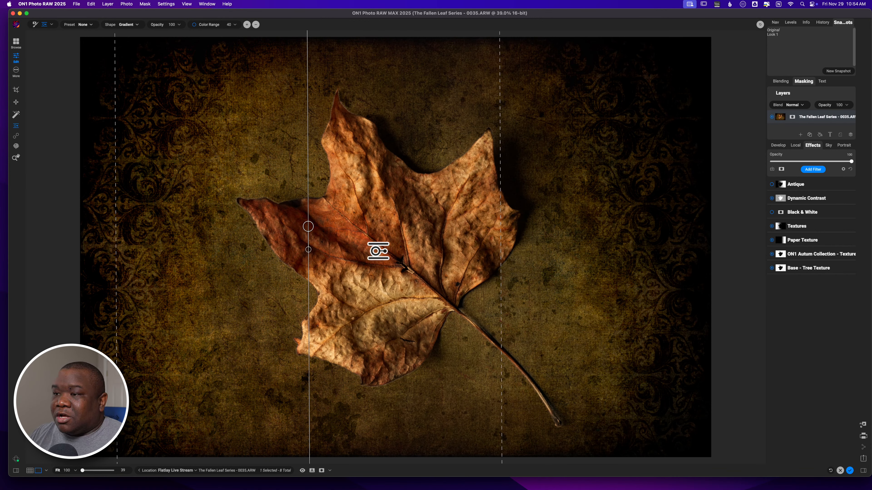
# Step: Turn the Antique filter back on, leave the gradient masking tool, and collapse the filter's settings
pyautogui.click(772, 185)
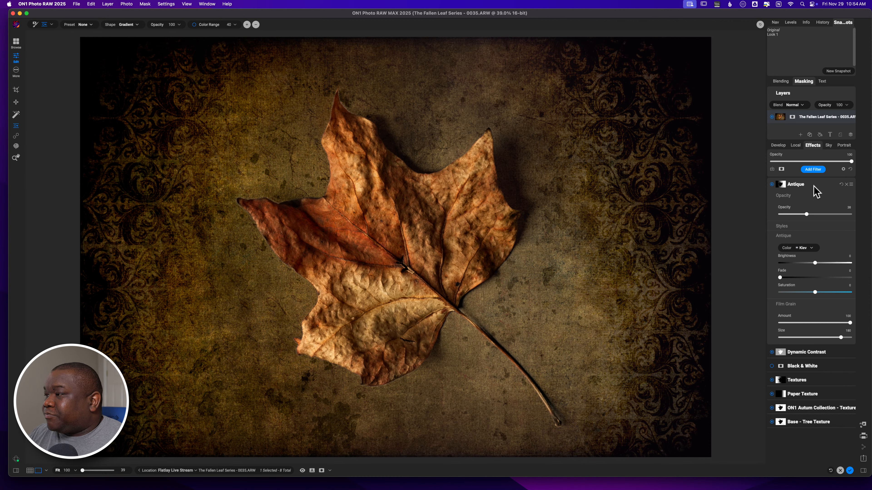
pyautogui.press('z')
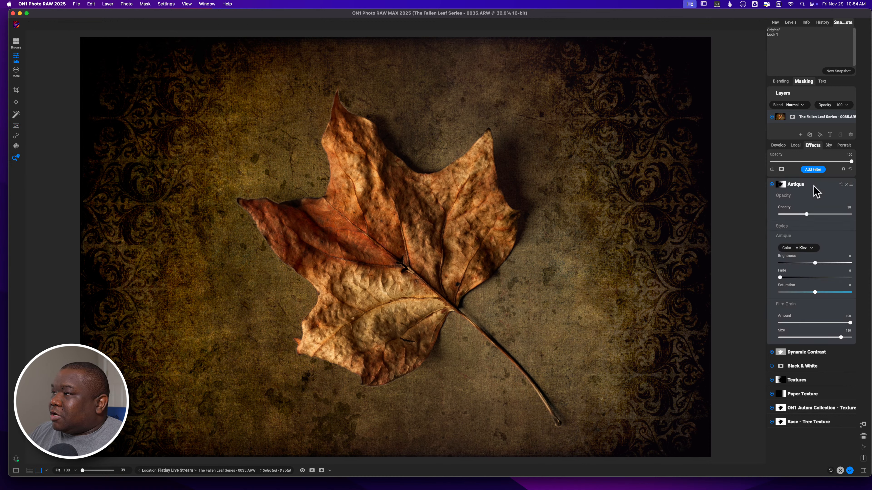
pyautogui.click(814, 187)
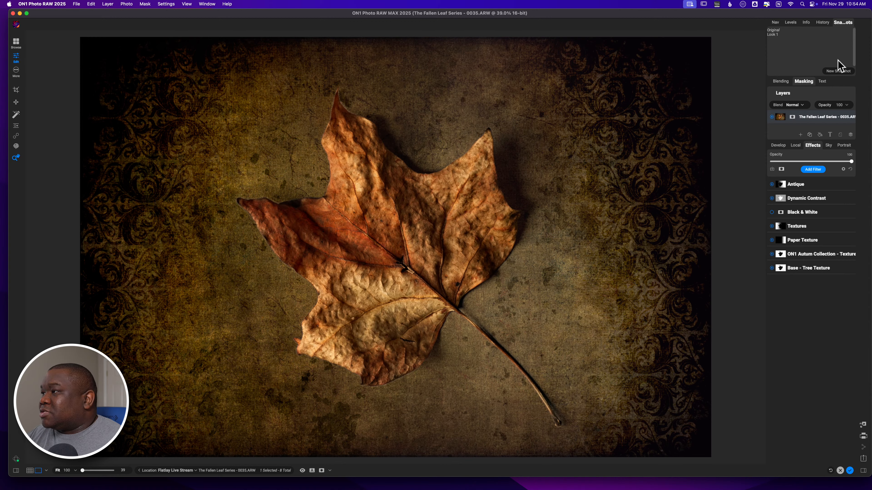
# Step: Save the current edit as a snapshot named Look 2 and compare it with the unedited photo
pyautogui.click(838, 71)
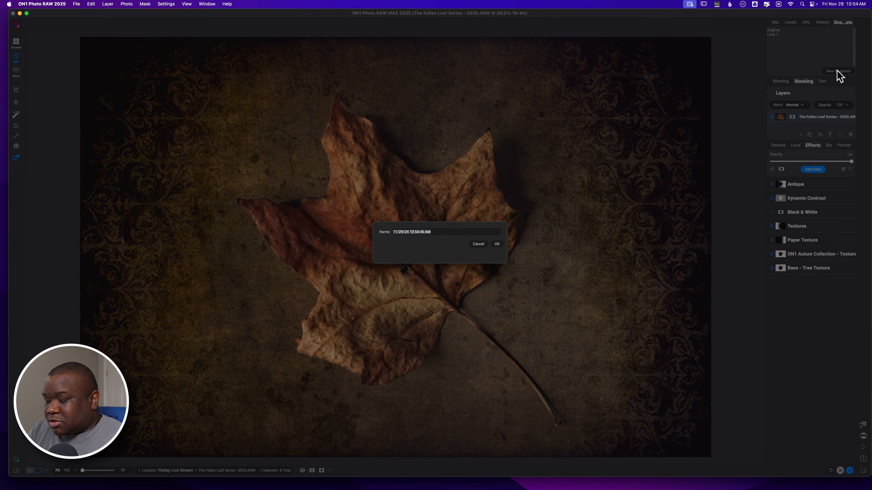
pyautogui.write('Look 2')
pyautogui.press('Return')
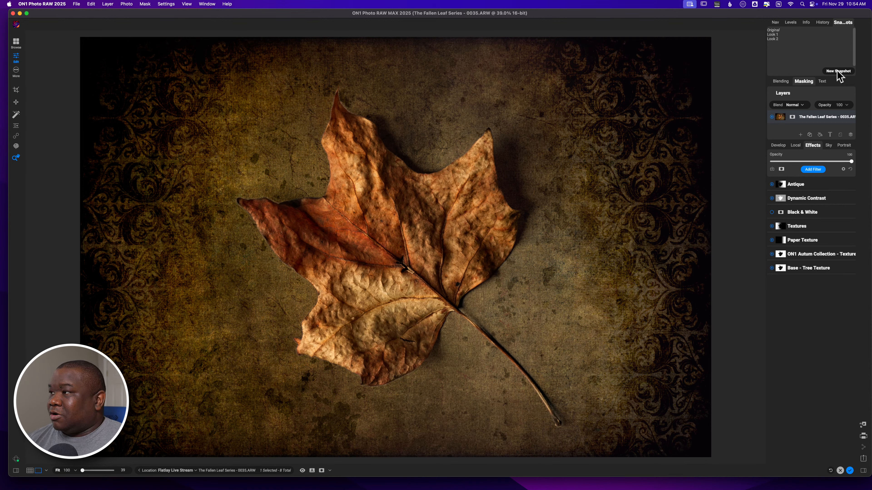
pyautogui.press('\\')
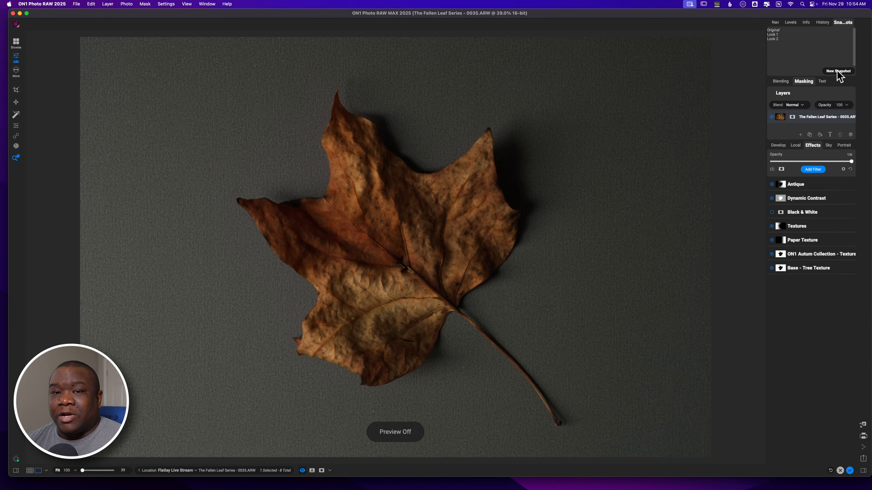
pyautogui.press('\\')
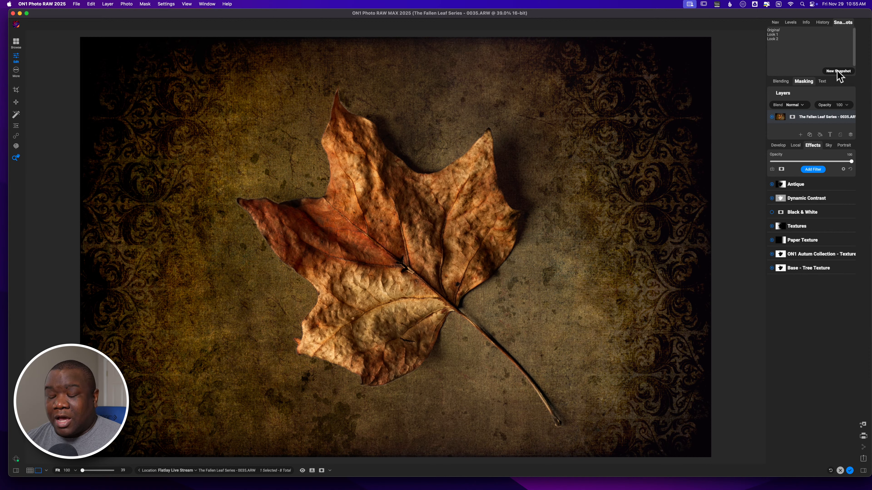
# Step: Try cropping the textured leaf photo to the 1x1 (Square) aspect ratio
pyautogui.press('c')
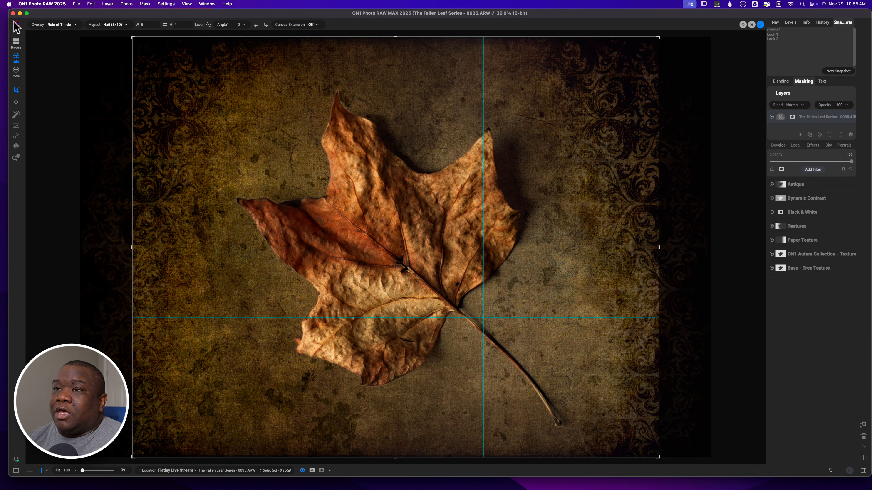
pyautogui.click(107, 25)
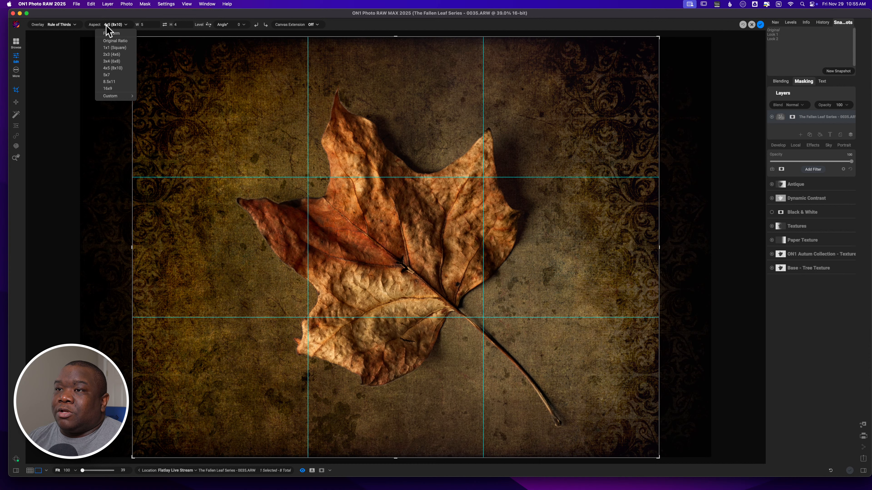
pyautogui.click(117, 48)
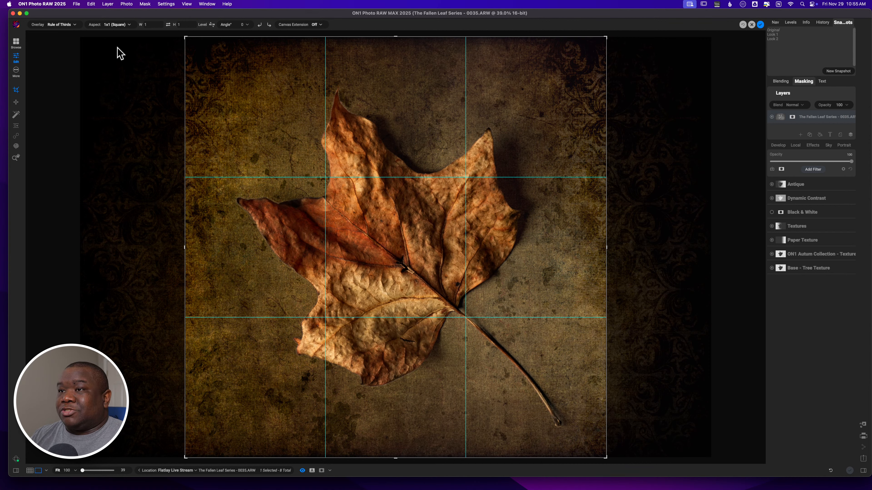
pyautogui.press('z')
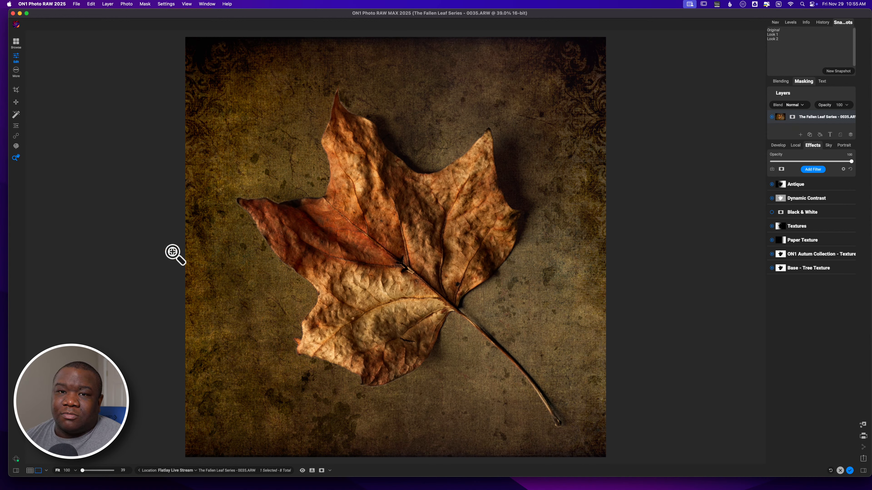
# Step: Undo the last change and reset the square crop to the full image frame
pyautogui.press('super+z')
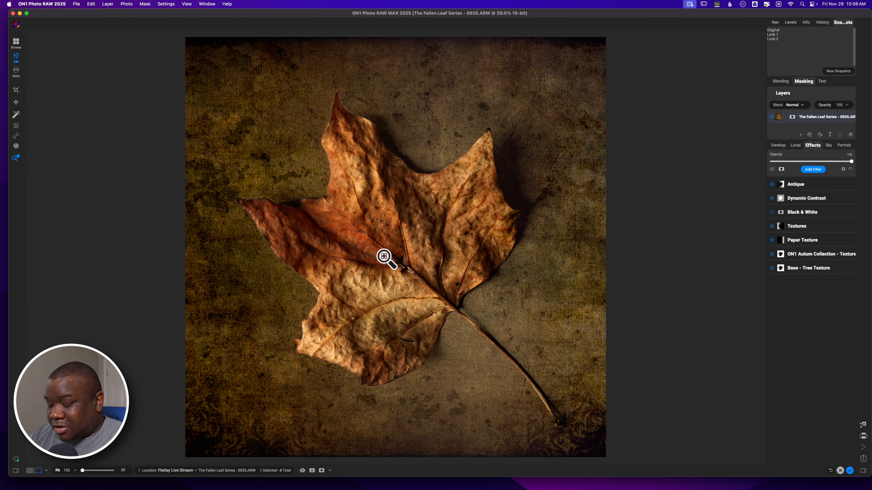
pyautogui.press('c')
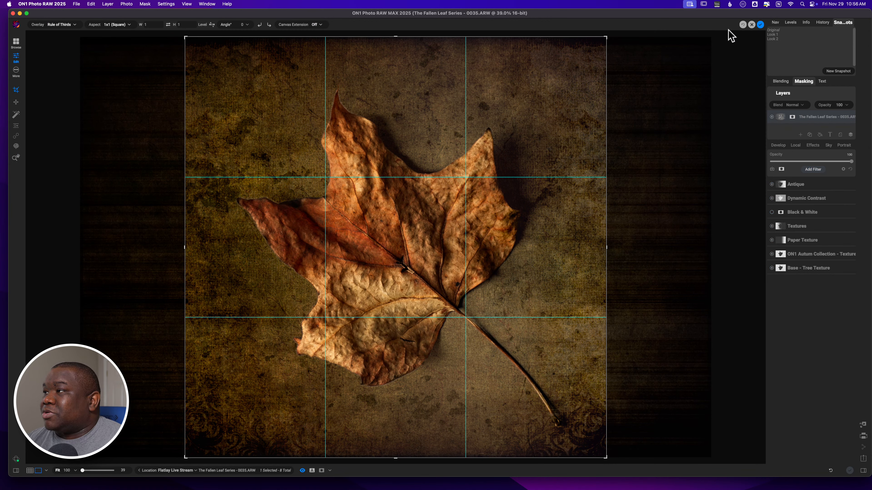
pyautogui.click(742, 24)
pyautogui.click(760, 25)
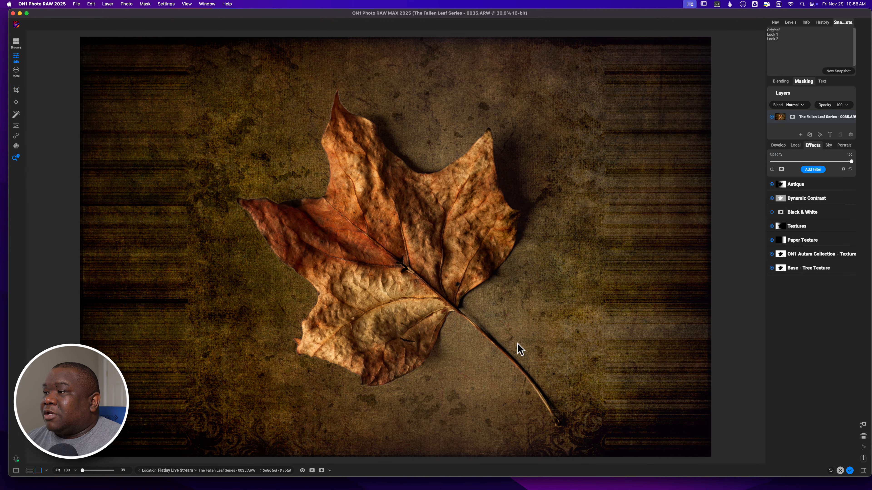
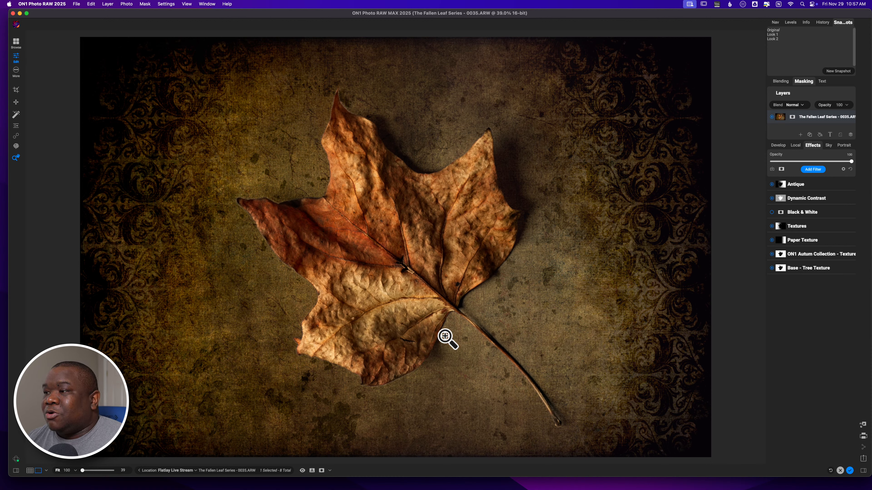
# Step: Add a Glow filter with the Darker style and lower its opacity to a little under half
pyautogui.click(812, 169)
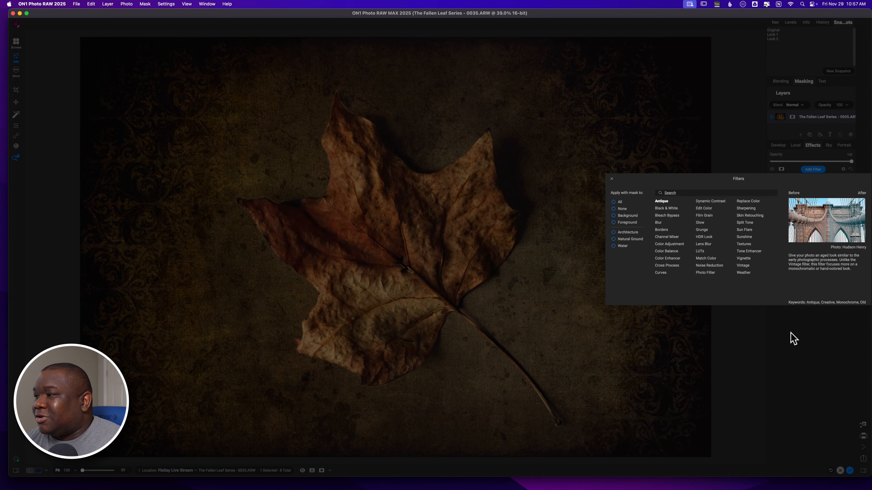
pyautogui.click(699, 223)
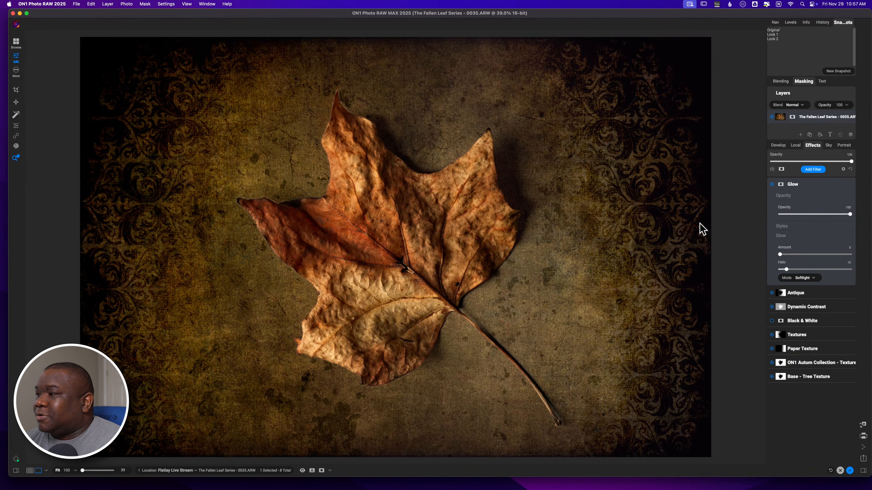
pyautogui.click(798, 225)
pyautogui.click(823, 240)
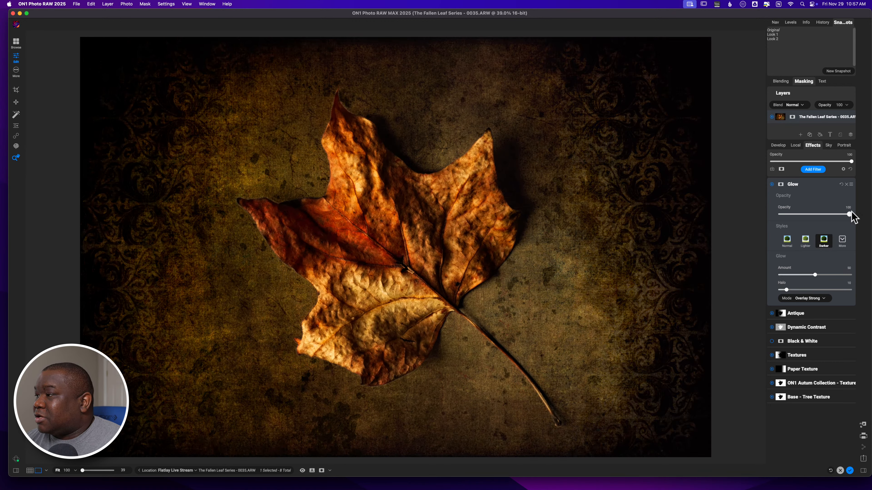
pyautogui.moveTo(850, 213); pyautogui.dragTo(810, 214)
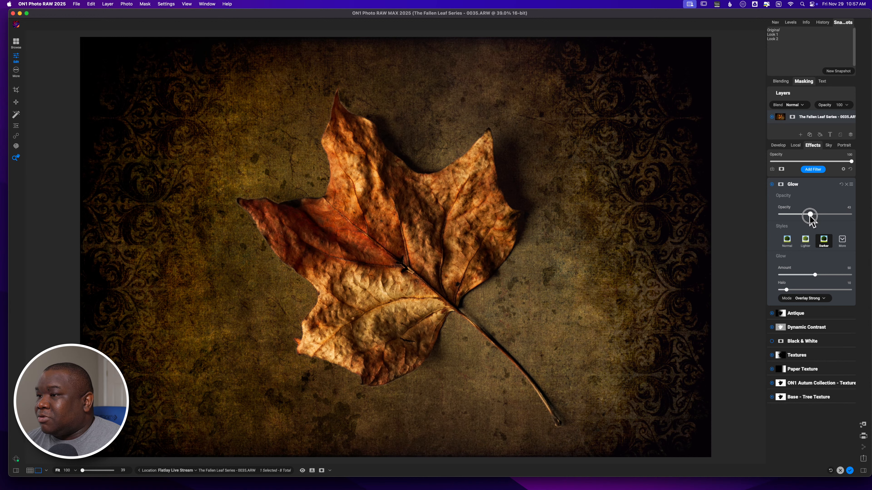
# Step: Toggle the Glow filter's visibility to compare the leaf photo with and without it
pyautogui.click(772, 185)
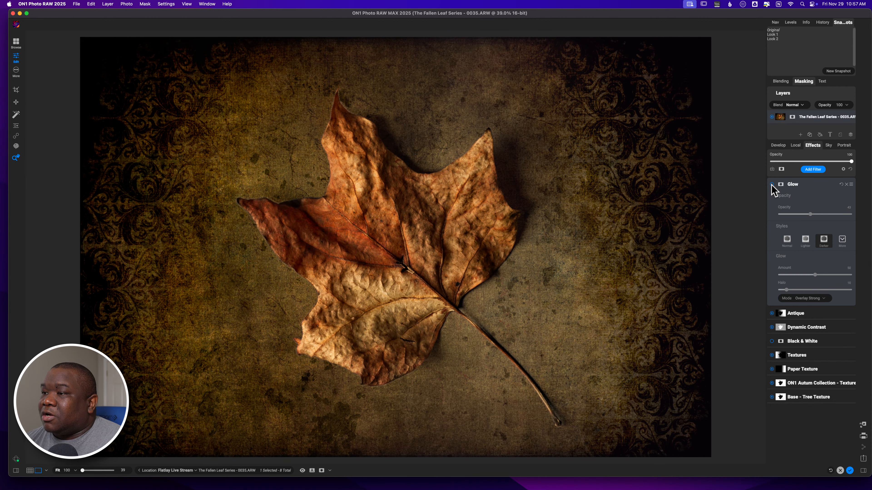
pyautogui.click(772, 185)
pyautogui.click(771, 184)
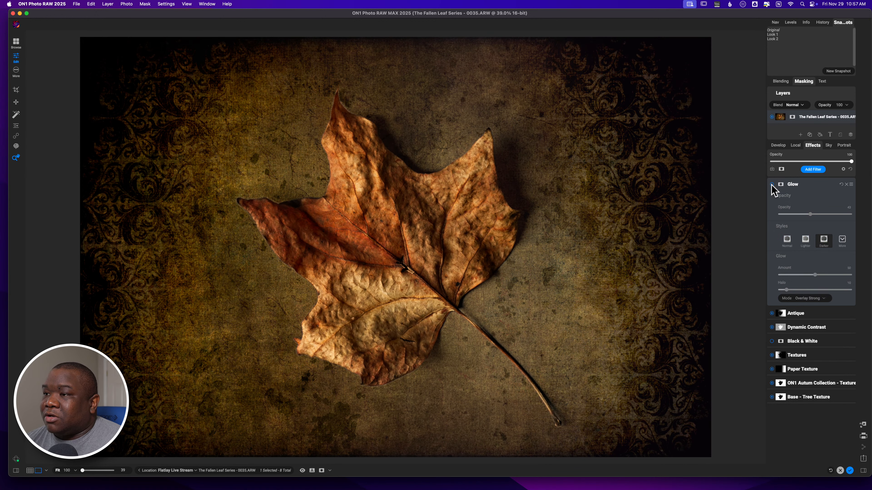
# Step: Compare the leaf photo with the Glow filter on once more, then leave the filter switched off and collapse its settings
pyautogui.click(772, 185)
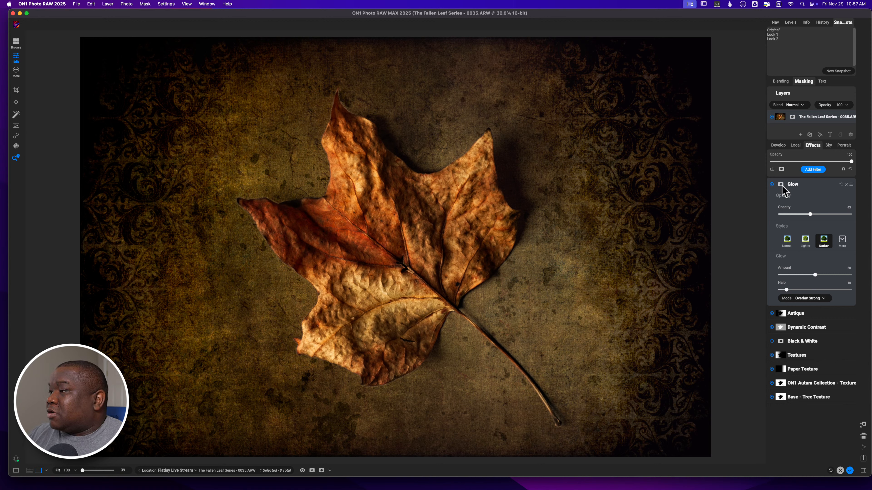
pyautogui.click(770, 185)
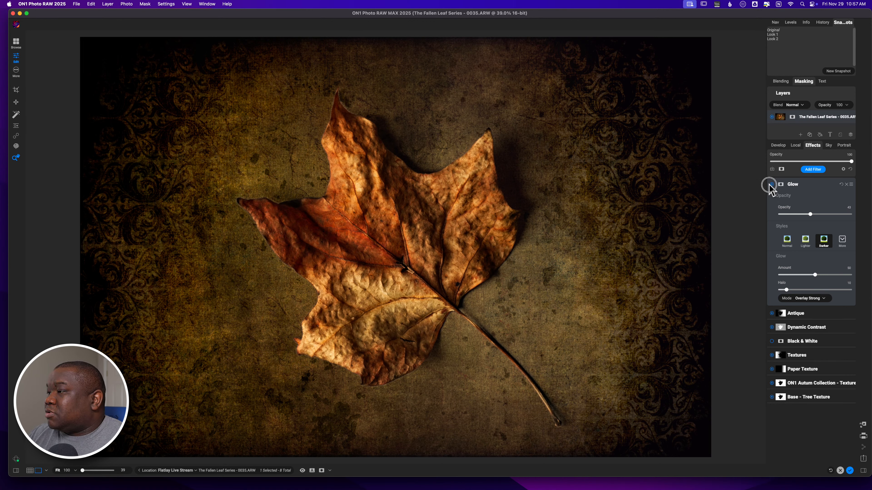
pyautogui.click(810, 185)
# Step: Try a Bleach Bypass filter with raised brightness and detail, a reduced amount, and opacity lowered to about 38
pyautogui.click(814, 170)
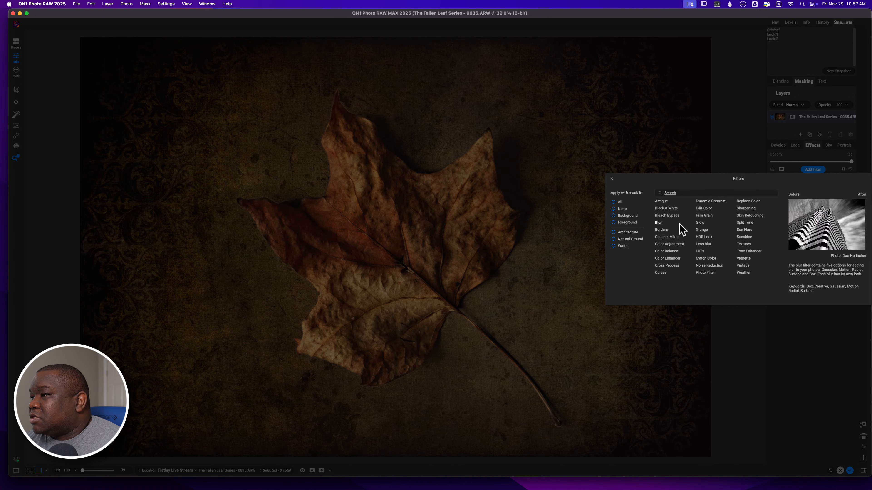
pyautogui.click(668, 216)
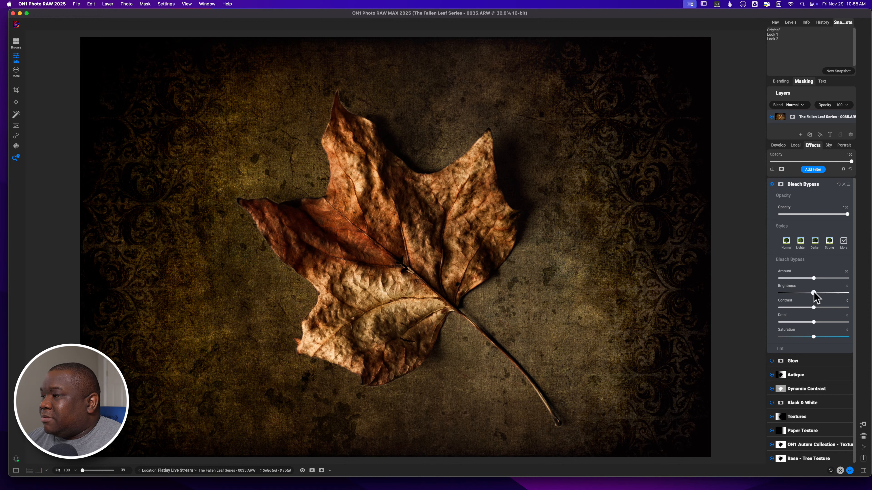
pyautogui.moveTo(814, 293); pyautogui.dragTo(829, 293)
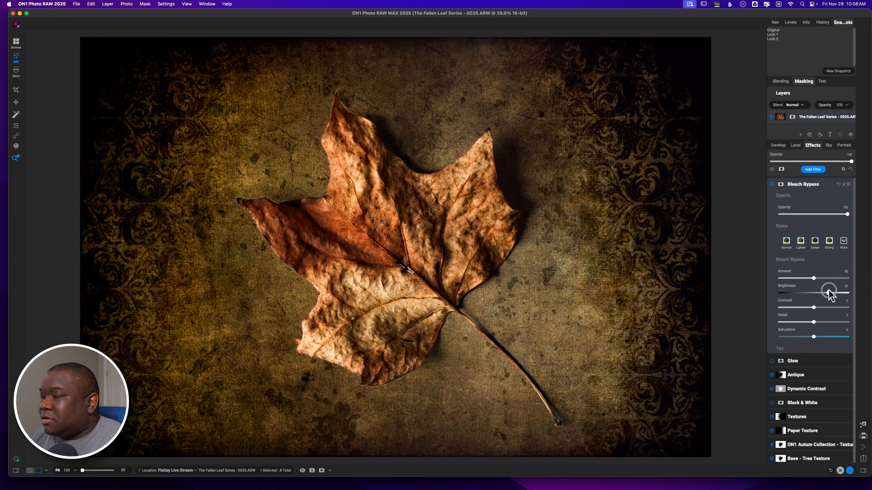
pyautogui.moveTo(814, 323); pyautogui.dragTo(826, 322)
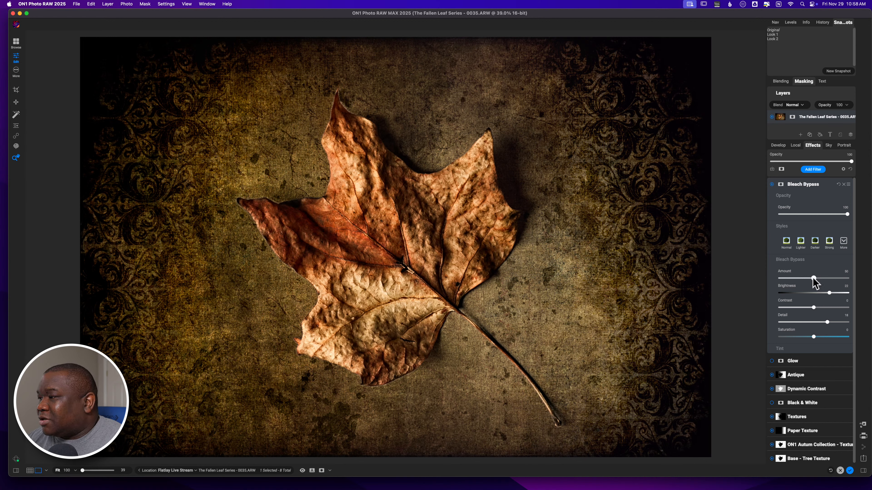
pyautogui.moveTo(813, 278); pyautogui.dragTo(801, 279)
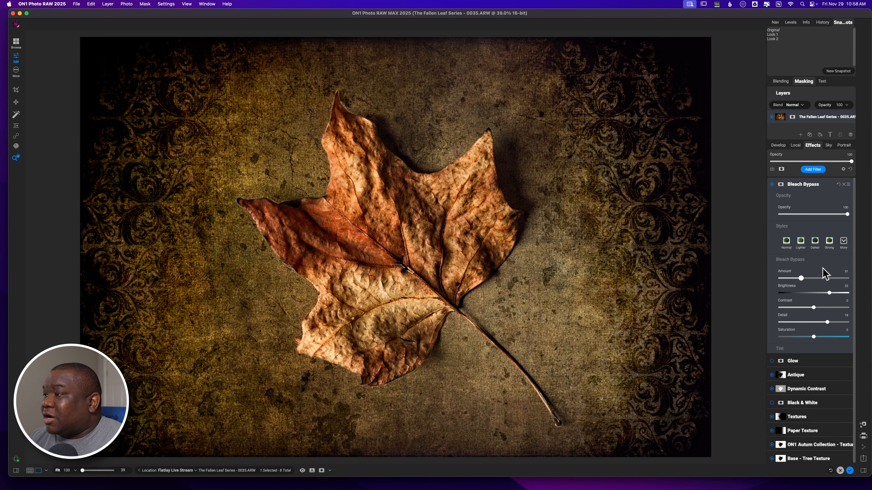
pyautogui.moveTo(847, 214); pyautogui.dragTo(805, 215)
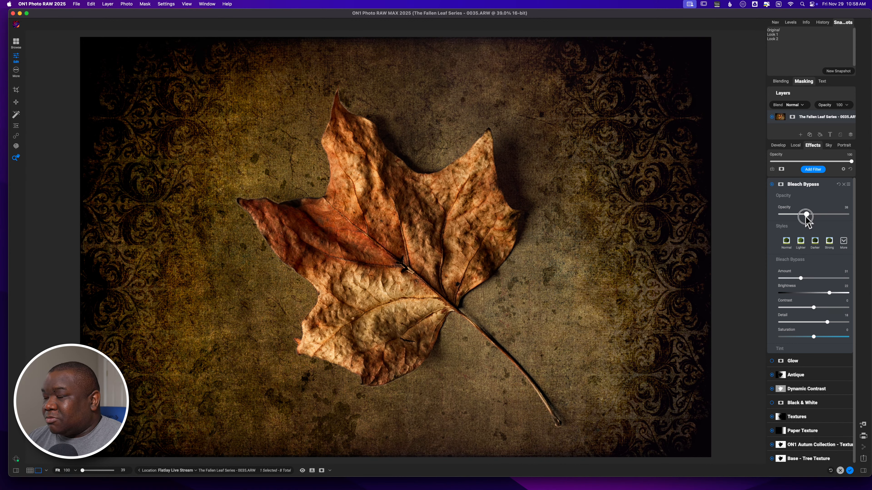
# Step: Lower the Bleach Bypass saturation strongly, raise its contrast, and apply its orange-red tint at about a third strength
pyautogui.moveTo(814, 337); pyautogui.dragTo(789, 337)
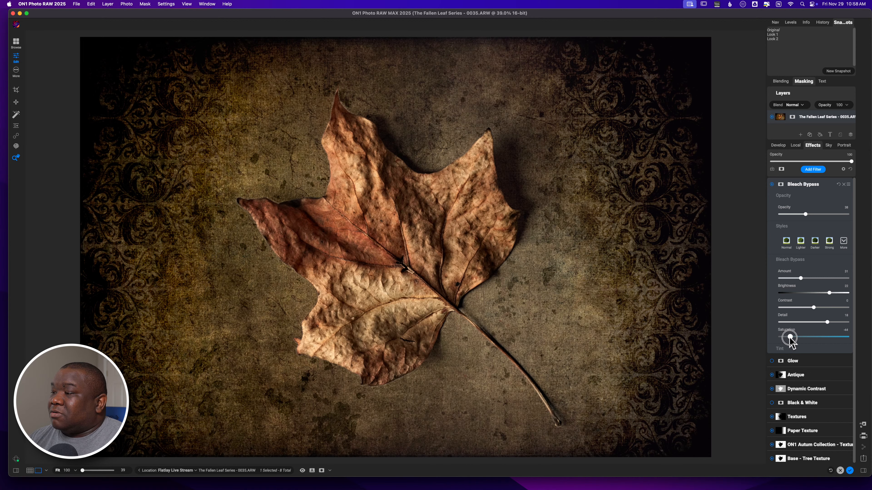
pyautogui.moveTo(812, 307); pyautogui.dragTo(834, 313)
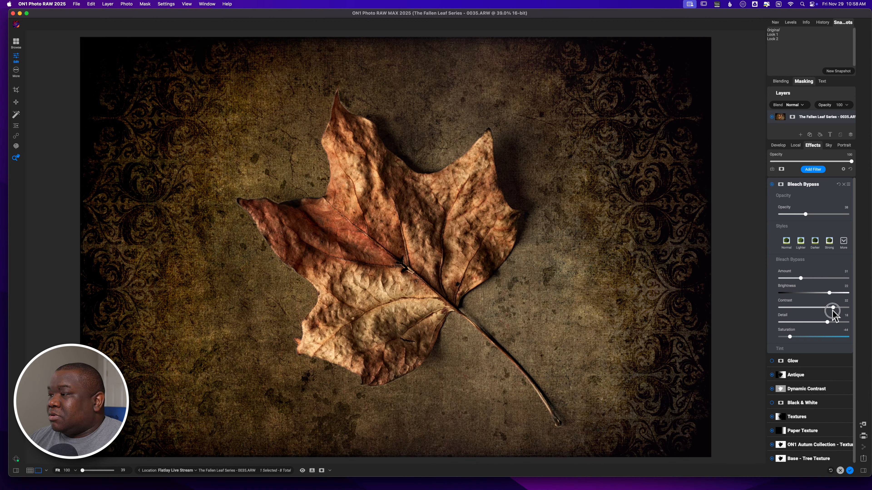
pyautogui.click(785, 351)
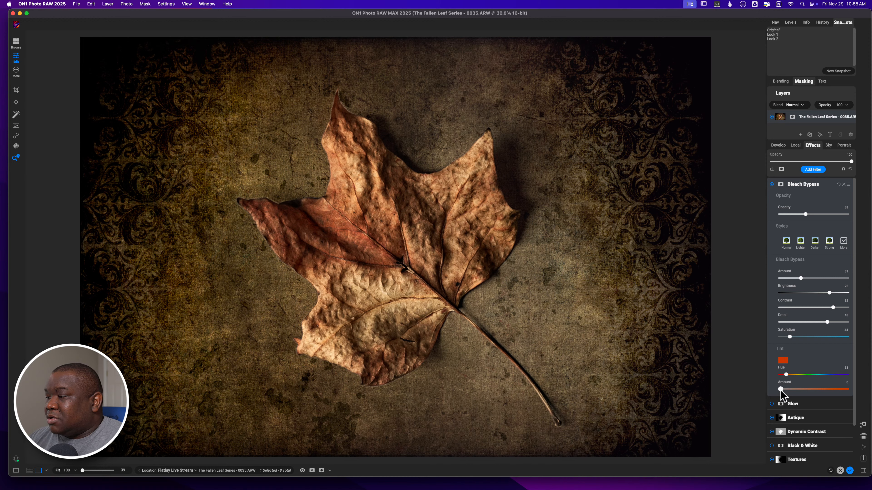
pyautogui.moveTo(781, 390); pyautogui.dragTo(803, 390)
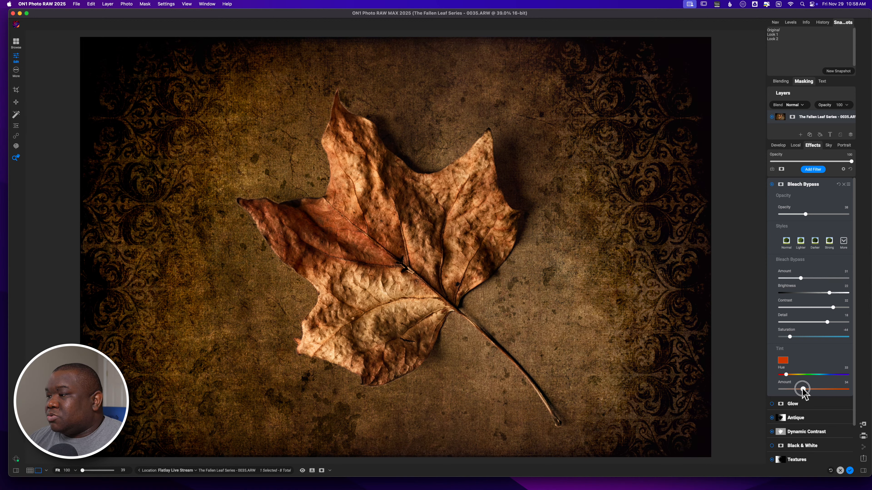
# Step: Change the Bleach Bypass tint colour to blue and raise the tint amount to about two thirds
pyautogui.click(783, 360)
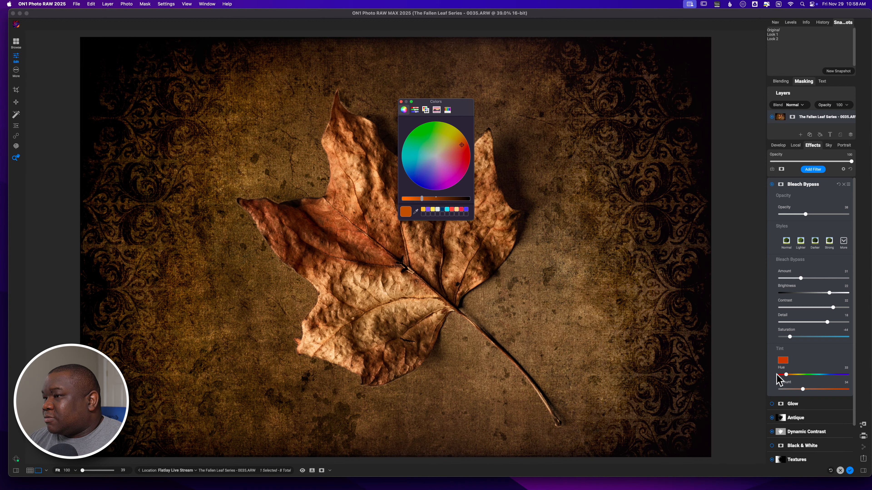
pyautogui.moveTo(462, 146); pyautogui.dragTo(425, 179)
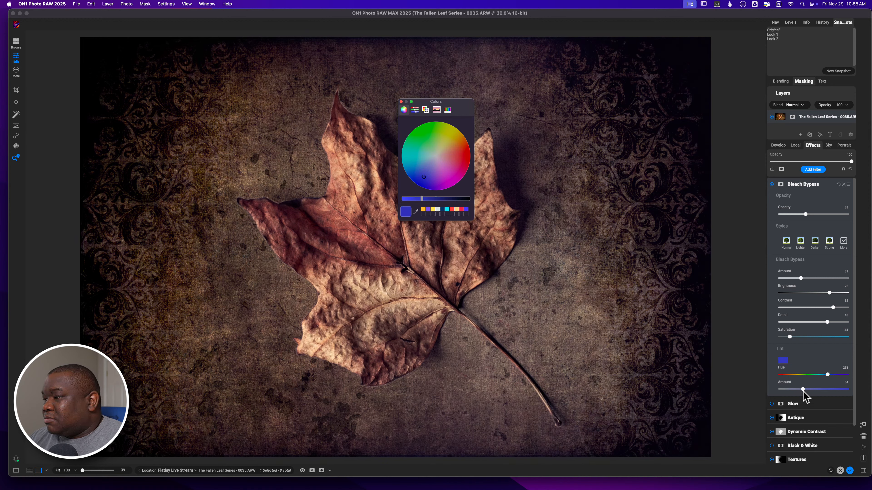
pyautogui.moveTo(804, 390); pyautogui.dragTo(827, 390)
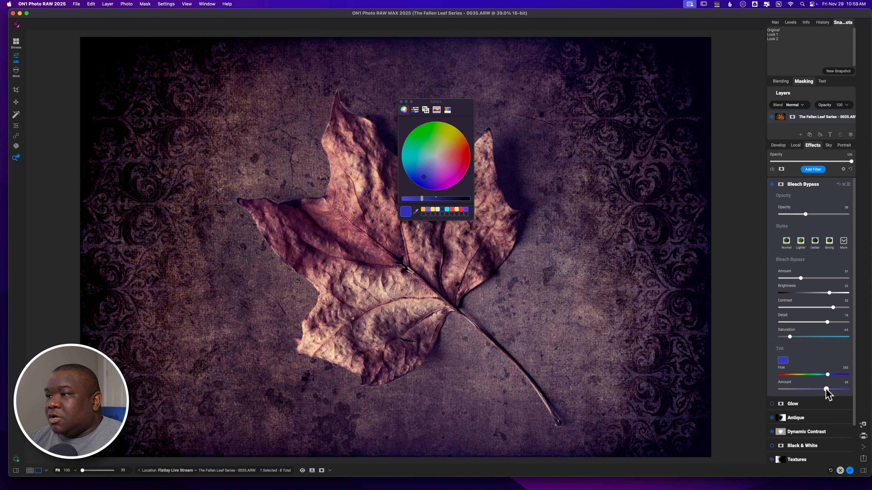
# Step: Sample a reddish tint colour from the leaf, fine-tune it to a muted dusty red on the colour wheel, and close the colour picker
pyautogui.click(416, 212)
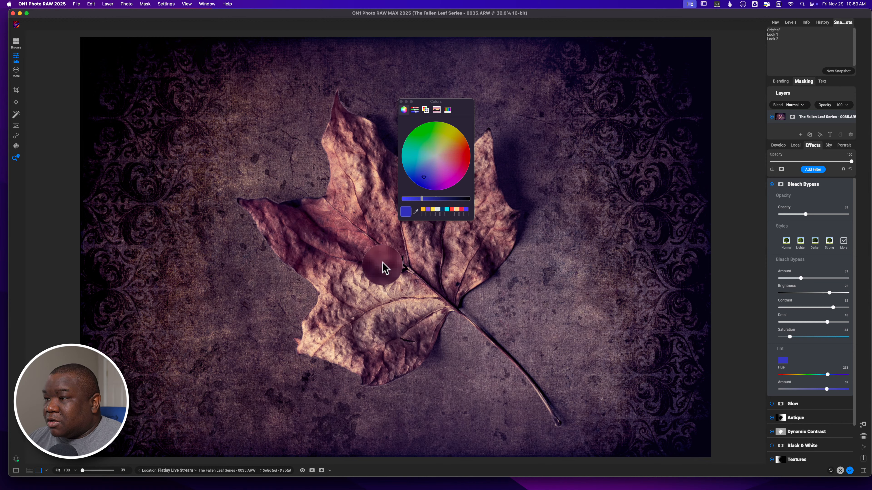
pyautogui.click(372, 244)
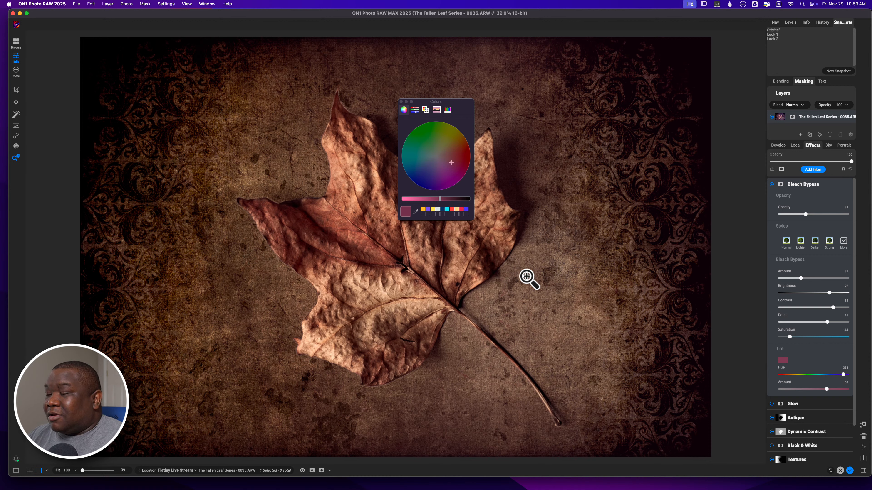
pyautogui.click(451, 161)
pyautogui.moveTo(452, 162); pyautogui.dragTo(427, 145)
pyautogui.moveTo(426, 156); pyautogui.dragTo(448, 160)
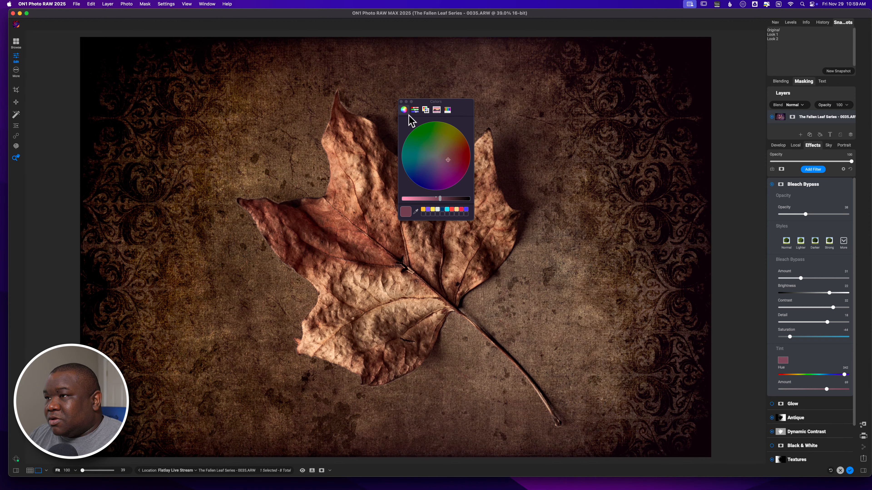
pyautogui.click(401, 102)
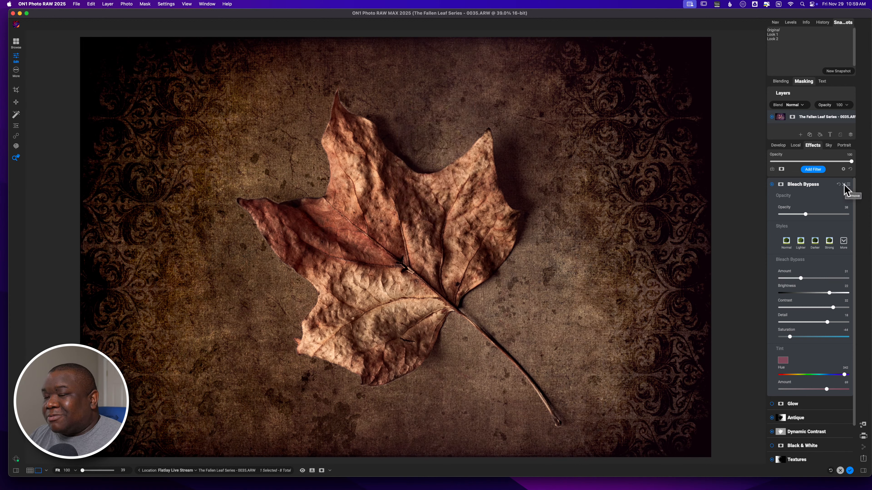
# Step: Compare the photo with and without the Bleach Bypass filter, and remove the filter
pyautogui.click(772, 185)
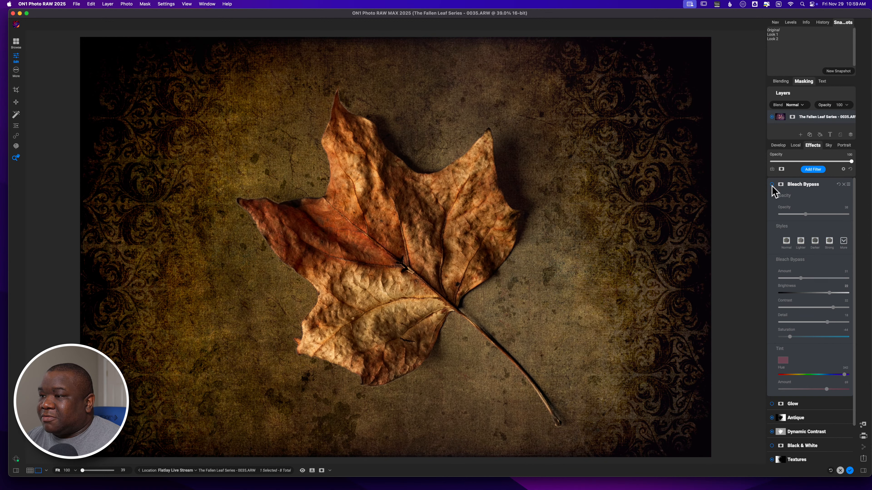
pyautogui.click(772, 184)
pyautogui.click(771, 185)
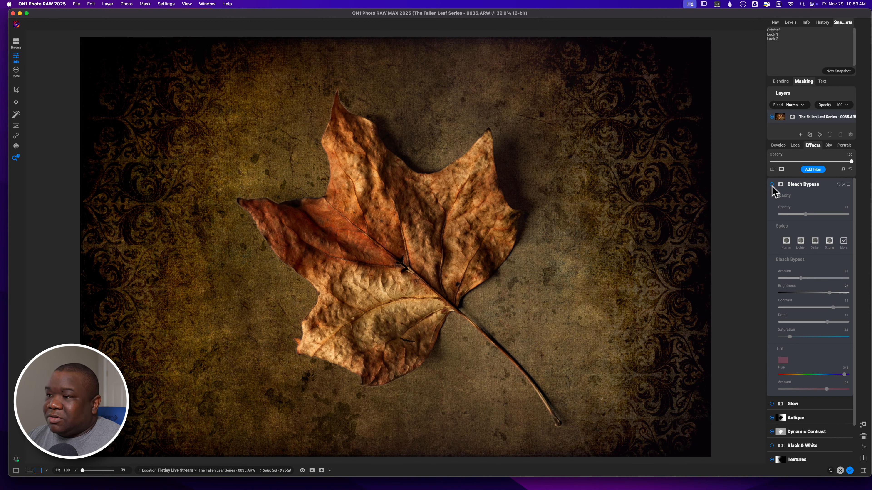
pyautogui.click(772, 185)
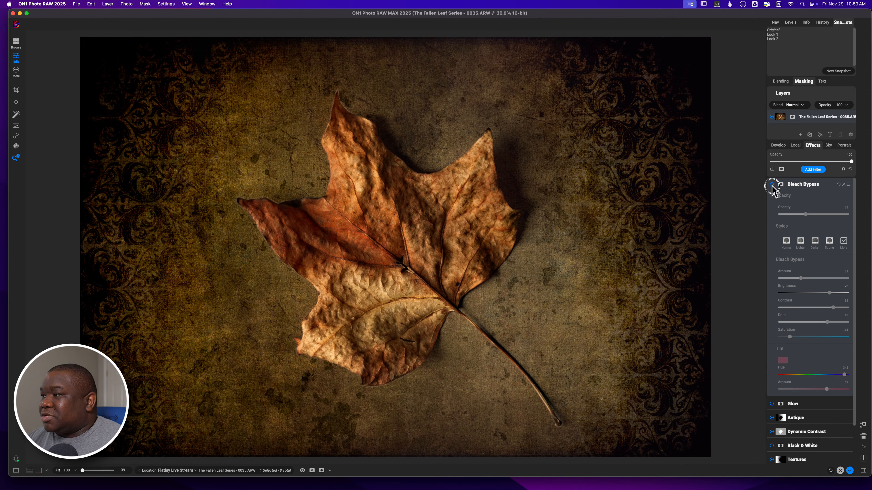
pyautogui.click(844, 184)
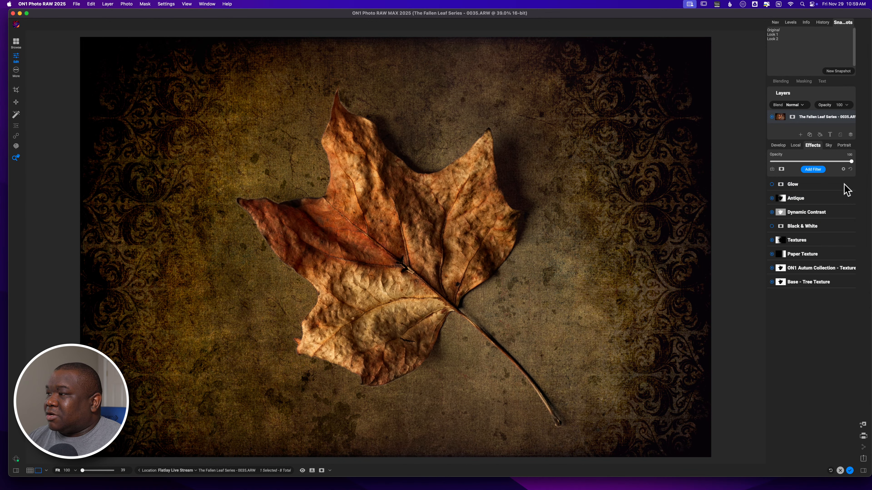
# Step: Add a Blur filter of type Motion and increase its distance to about half of the range
pyautogui.click(813, 170)
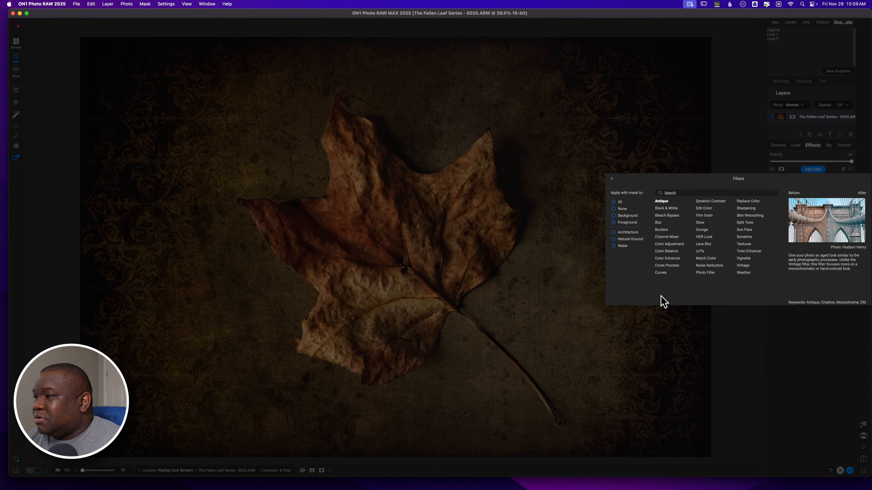
pyautogui.click(658, 222)
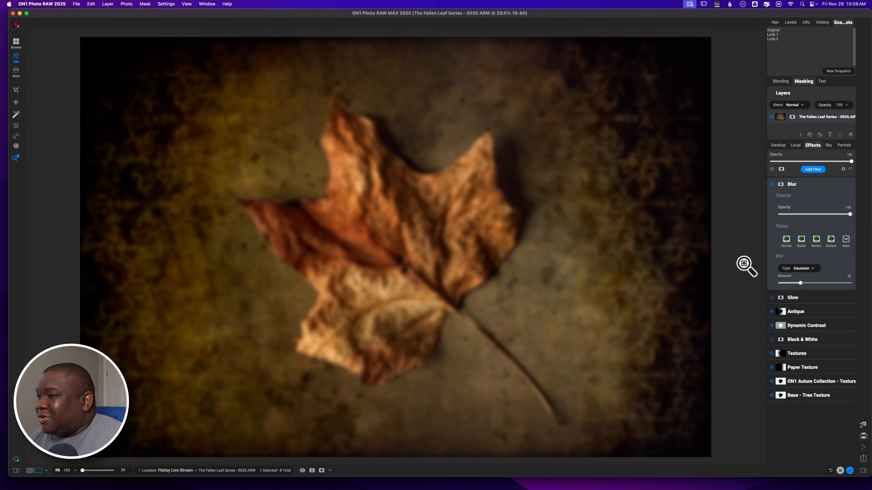
pyautogui.click(807, 270)
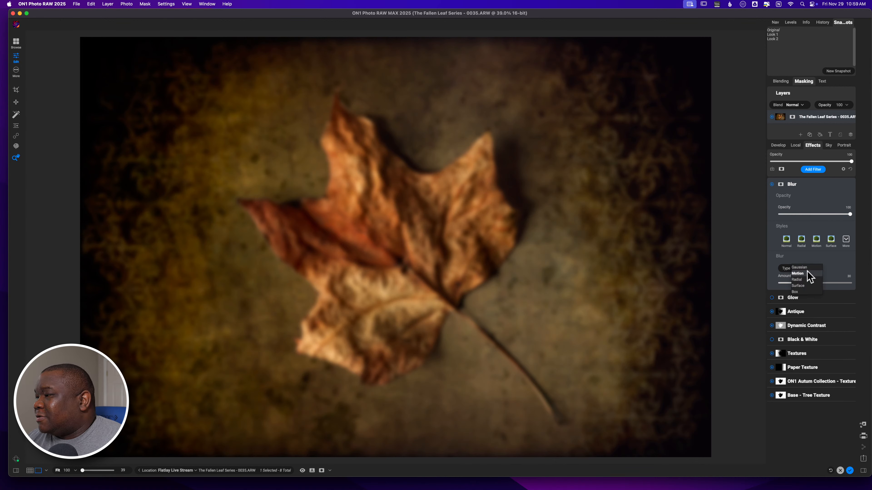
pyautogui.click(806, 273)
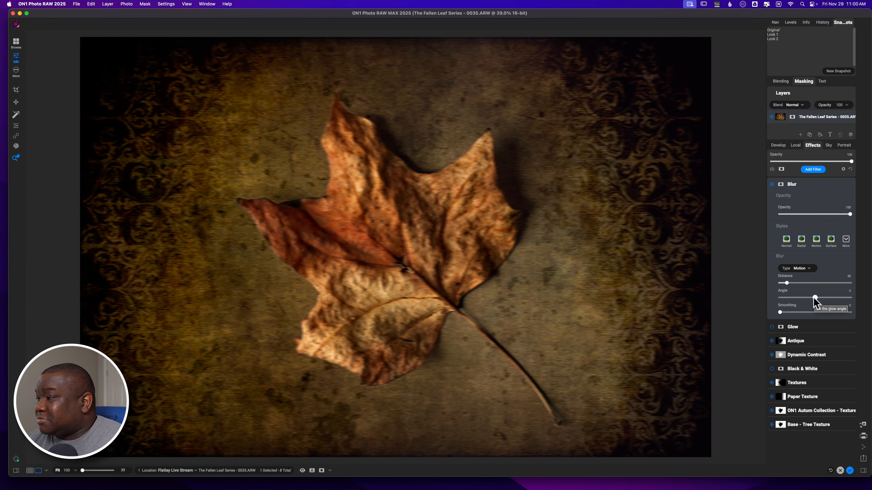
pyautogui.moveTo(786, 283); pyautogui.dragTo(814, 284)
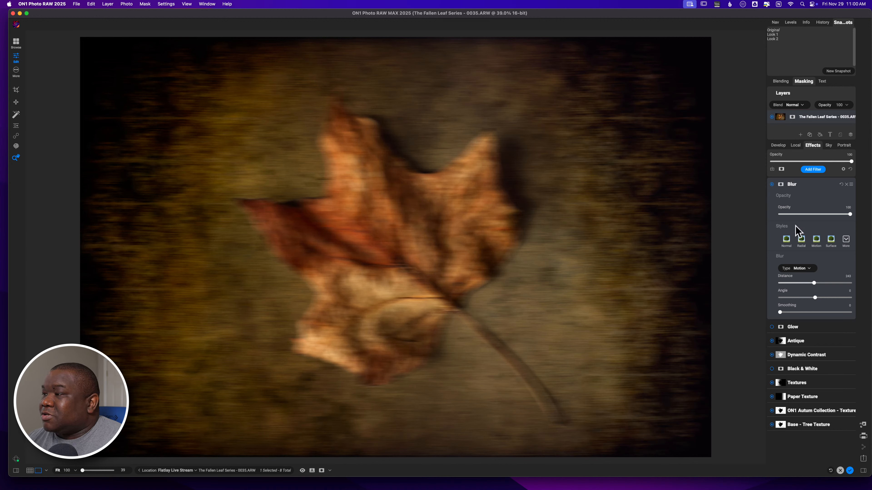
# Step: Paste the copied leaf mask onto the Blur filter and invert it so only the background is blurred
pyautogui.click(784, 185)
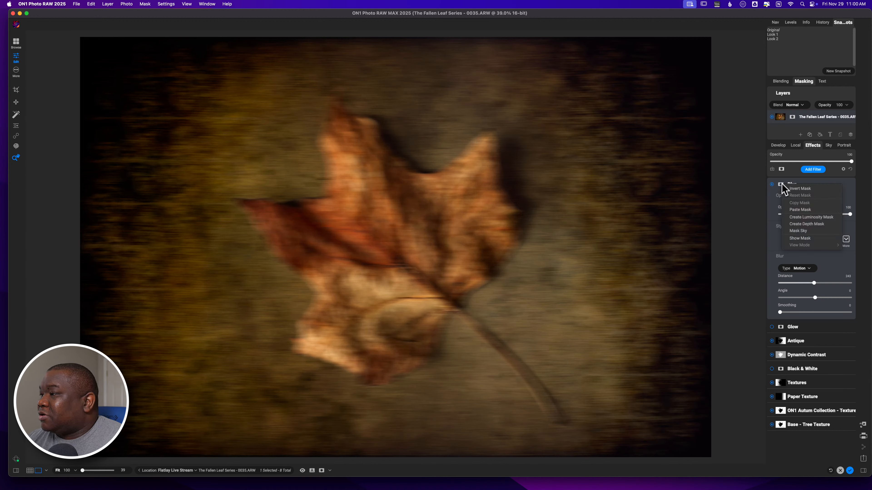
pyautogui.click(799, 209)
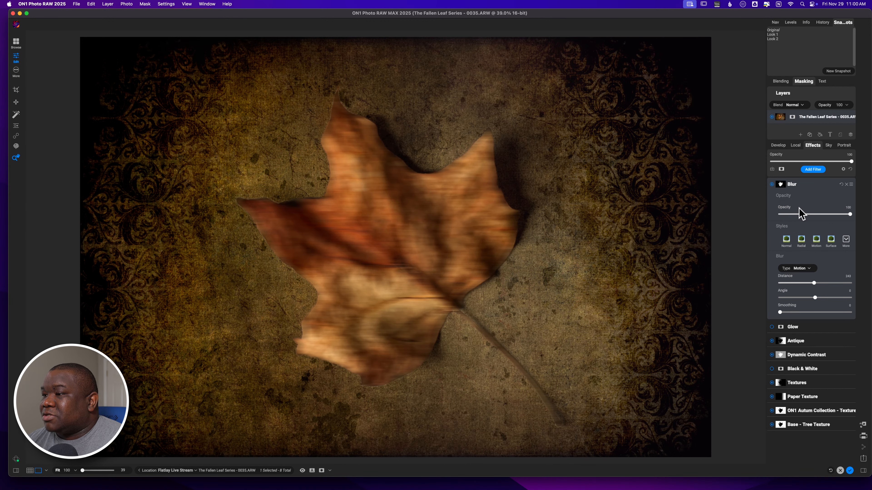
pyautogui.click(781, 184)
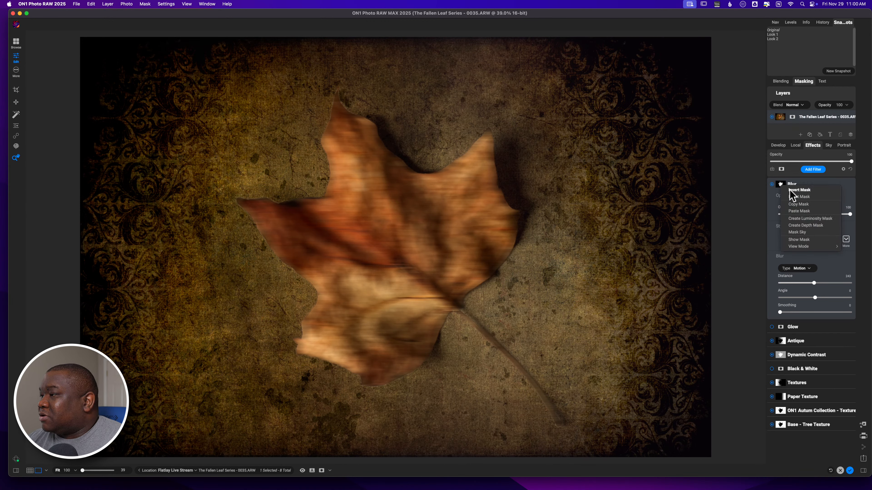
pyautogui.click(790, 190)
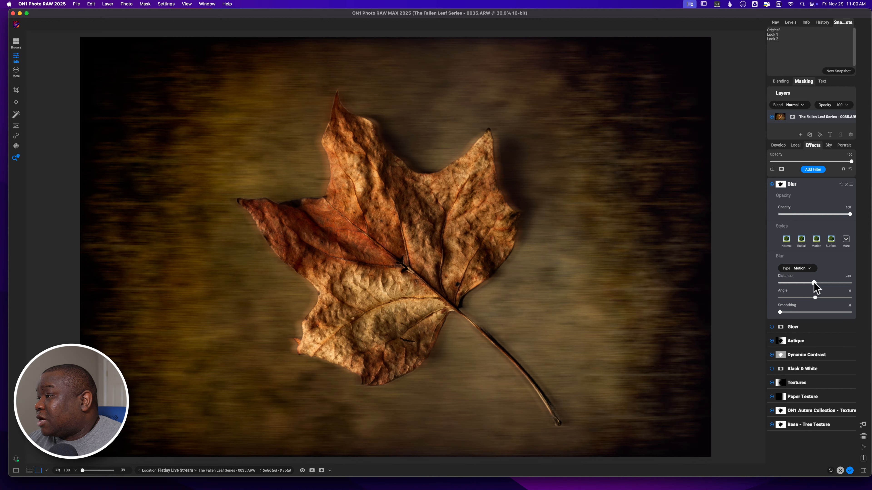
# Step: Reduce the motion blur's distance to about 87, raise its smoothing slightly, and set the filter's opacity to 100
pyautogui.moveTo(850, 214); pyautogui.dragTo(825, 215)
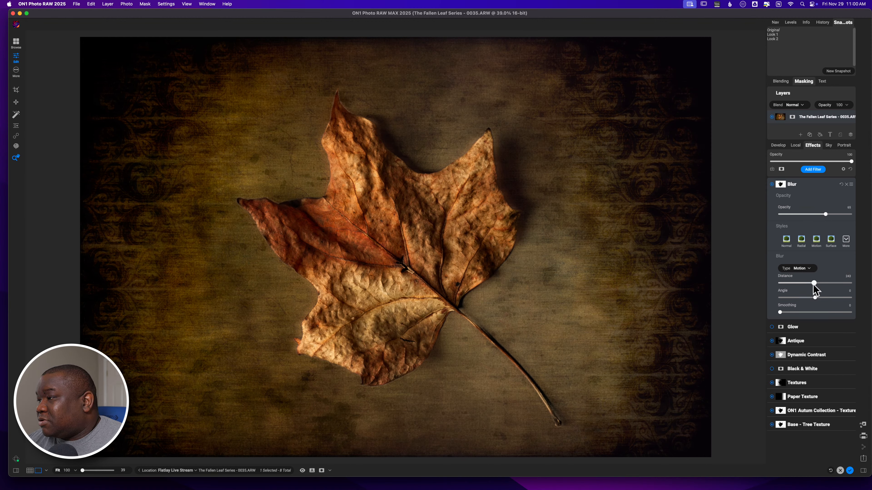
pyautogui.moveTo(813, 284); pyautogui.dragTo(792, 283)
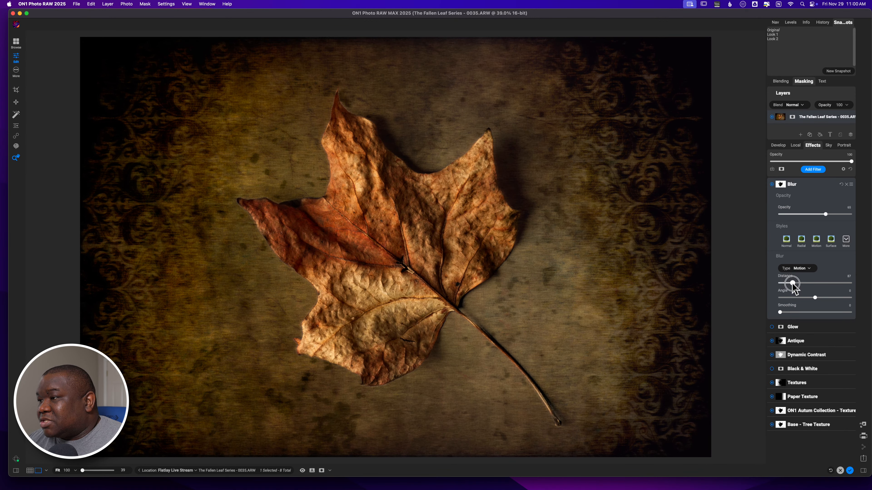
pyautogui.click(781, 313)
pyautogui.moveTo(781, 312); pyautogui.dragTo(793, 313)
pyautogui.moveTo(825, 214); pyautogui.dragTo(865, 215)
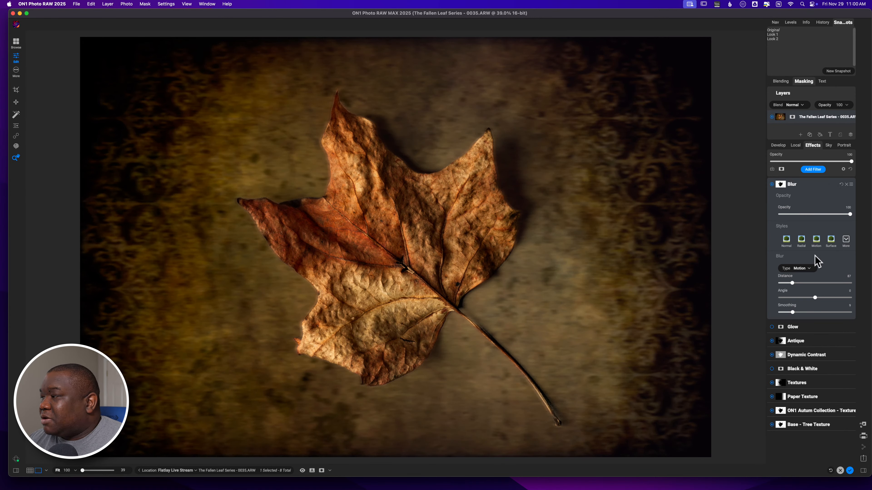
# Step: Rotate the motion blur's angle to about 90, and remove the Blur filter
pyautogui.moveTo(815, 297); pyautogui.dragTo(834, 297)
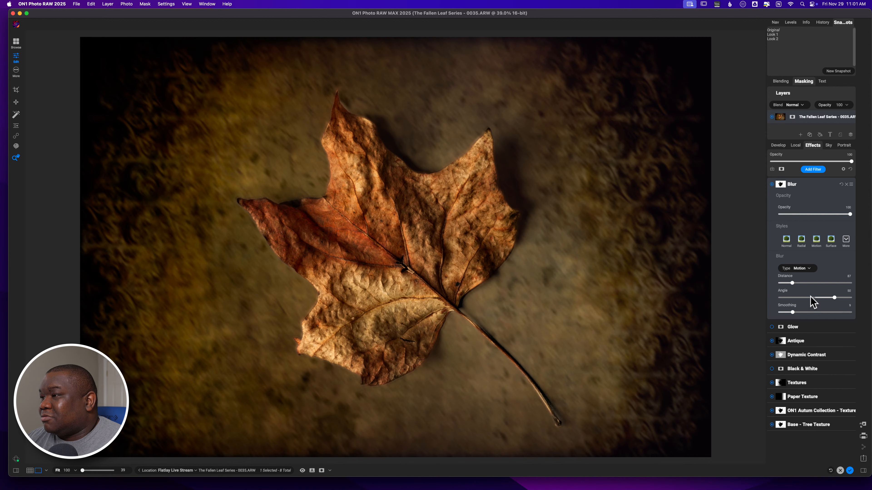
pyautogui.click(846, 185)
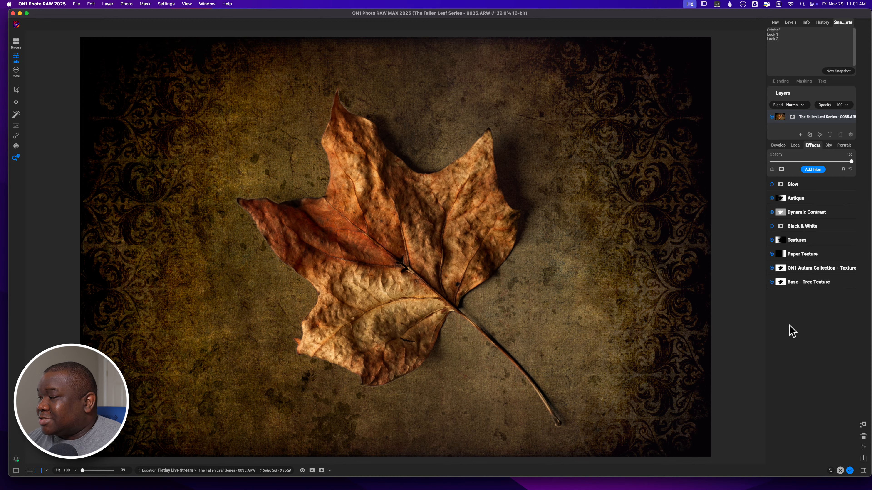
# Step: Add a Match Color filter, preview its preset styles on the photo, and apply the Medusa style
pyautogui.click(812, 169)
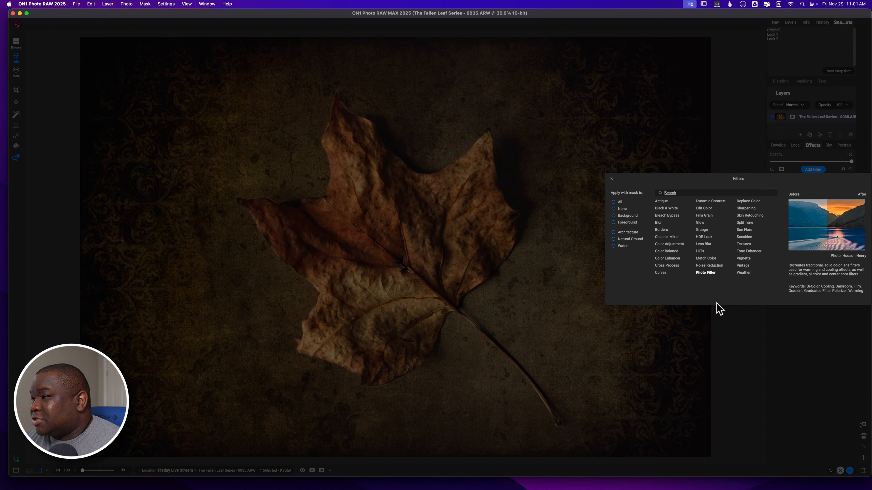
pyautogui.click(706, 258)
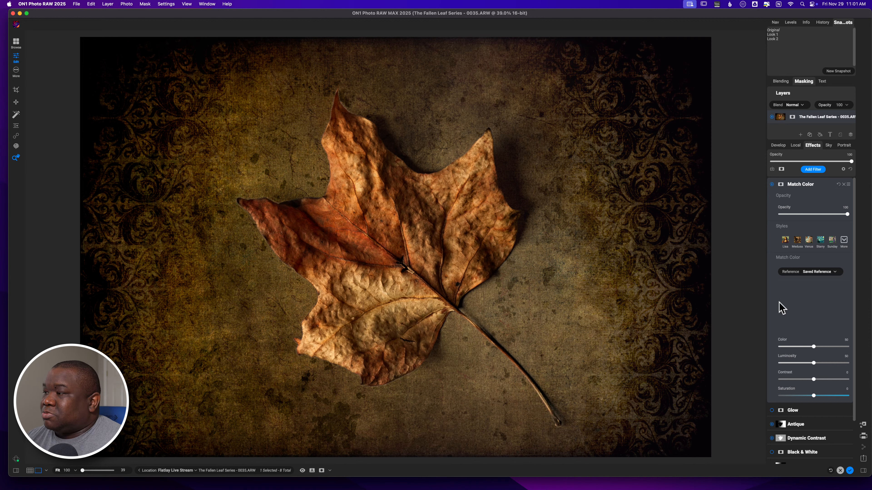
pyautogui.click(843, 241)
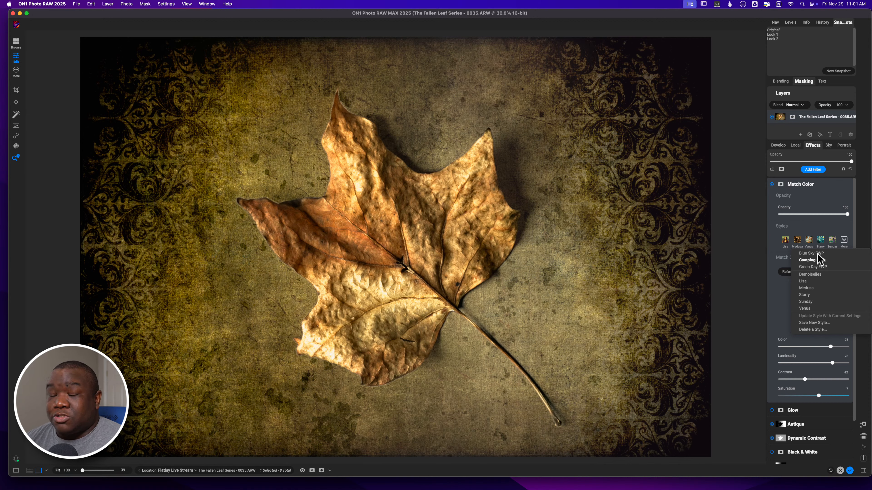
pyautogui.press('Down')
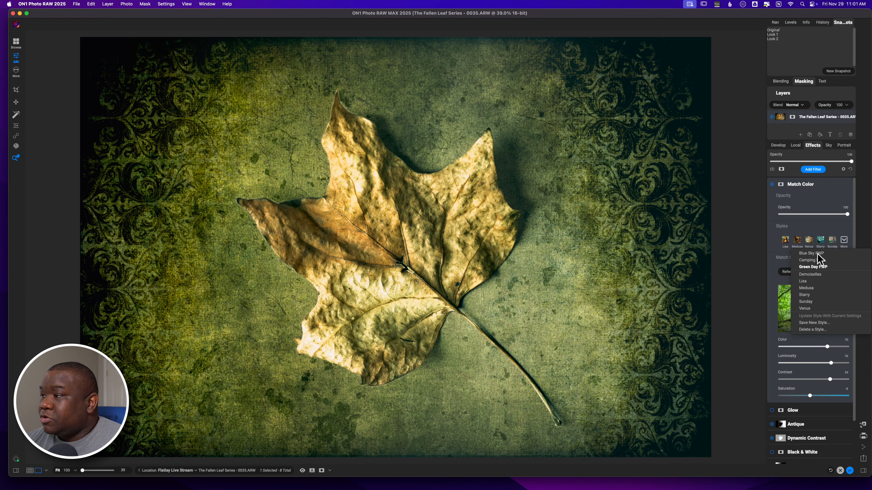
pyautogui.press('Down')
pyautogui.press('Down')
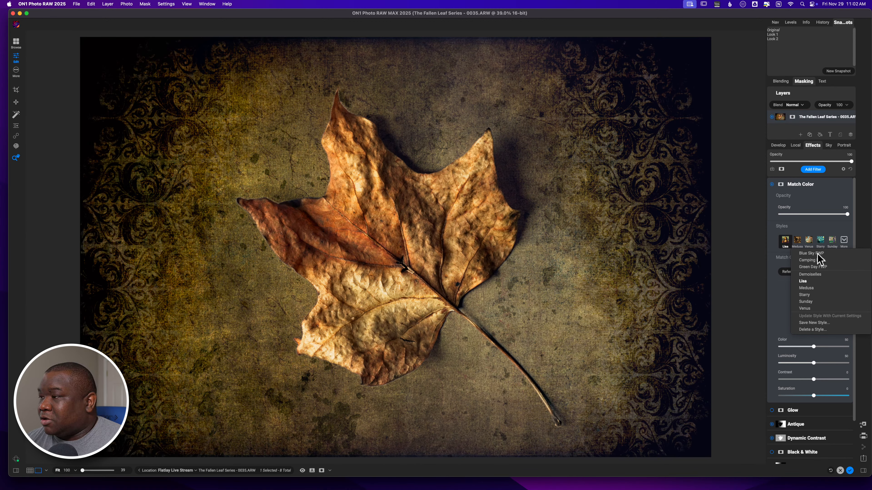
pyautogui.press('Down')
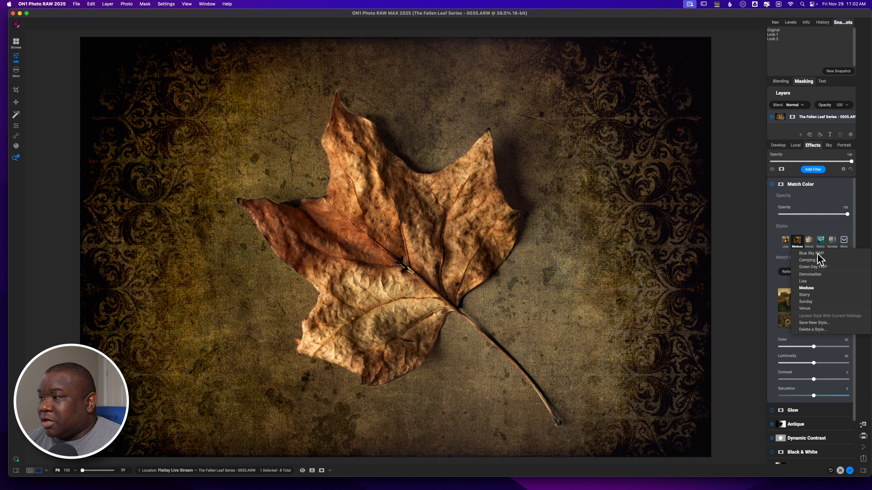
pyautogui.press('Down')
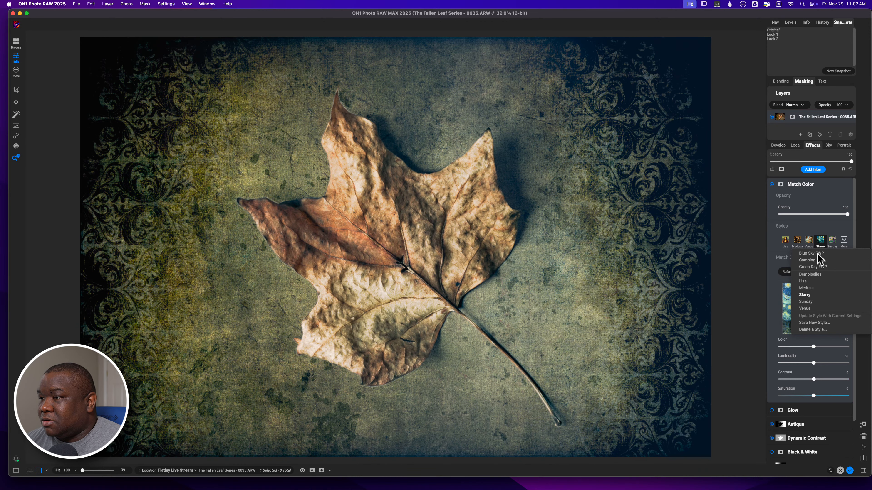
pyautogui.press('Down')
pyautogui.press('Down')
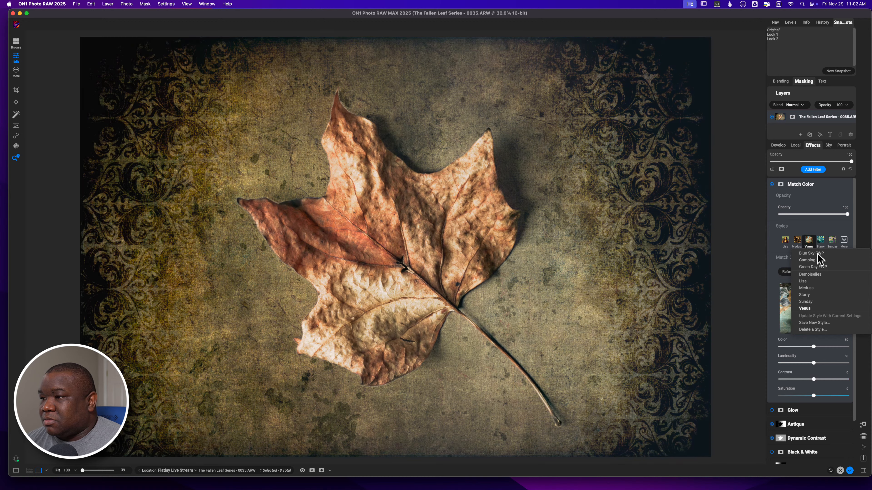
pyautogui.press('Up')
pyautogui.press('Up')
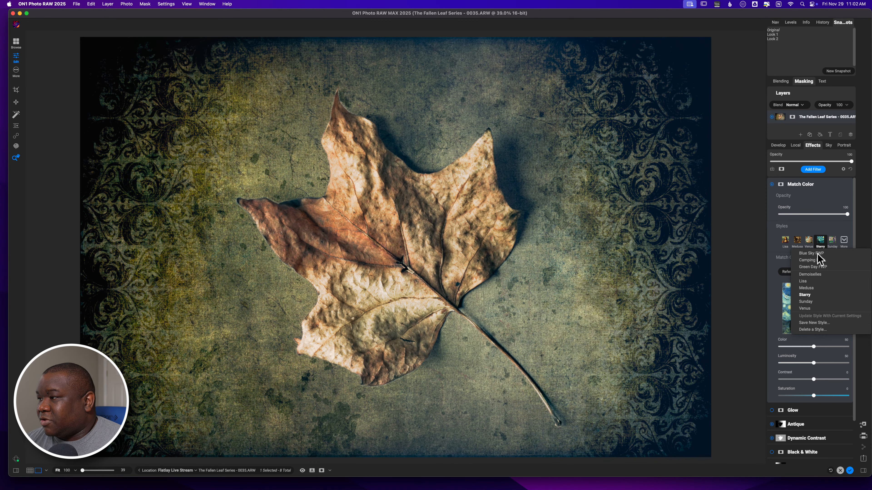
pyautogui.press('Up')
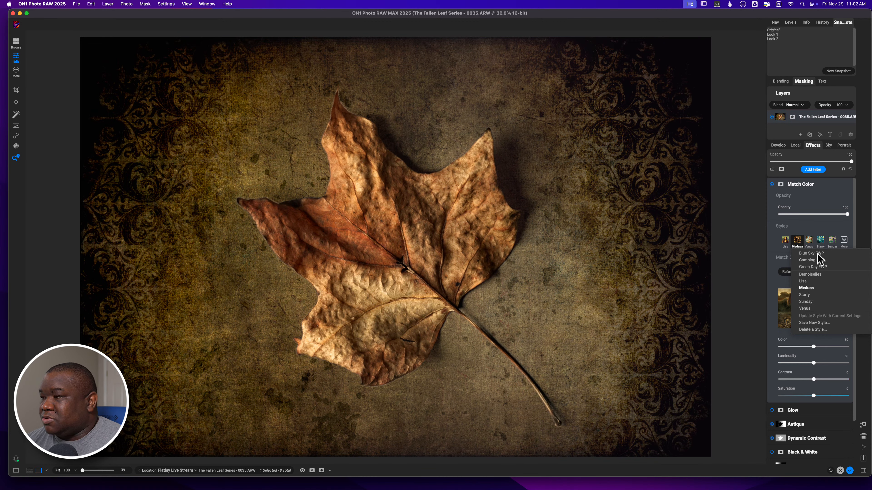
pyautogui.press('Return')
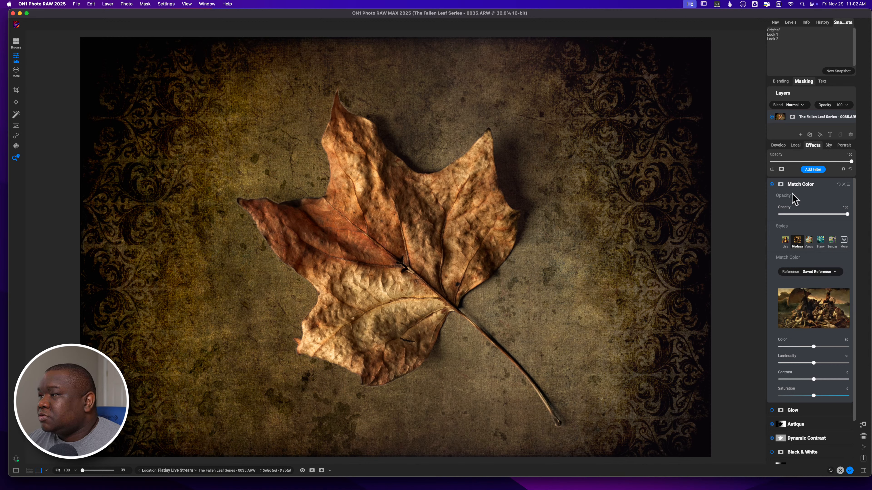
# Step: Compare the photo with and without Match Color, and raise its Color above 80 while lowering Luminosity to about 16 and Contrast to about -55
pyautogui.click(771, 184)
pyautogui.click(772, 184)
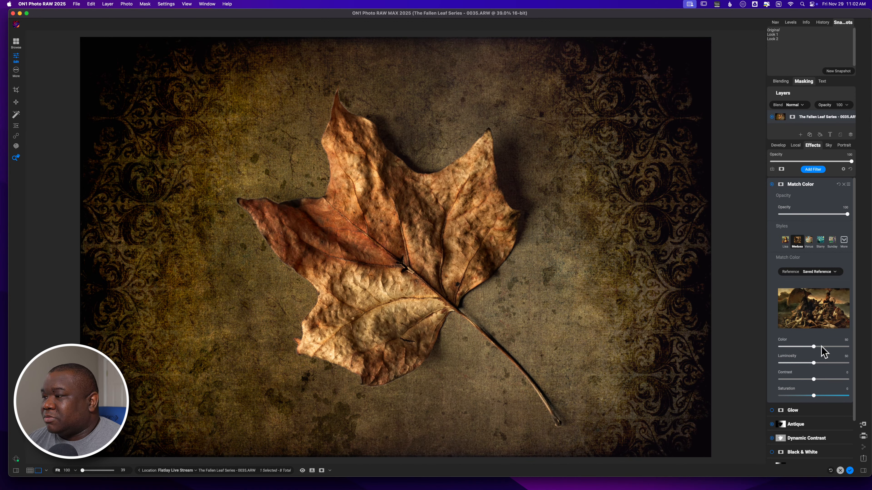
pyautogui.moveTo(814, 347); pyautogui.dragTo(794, 380)
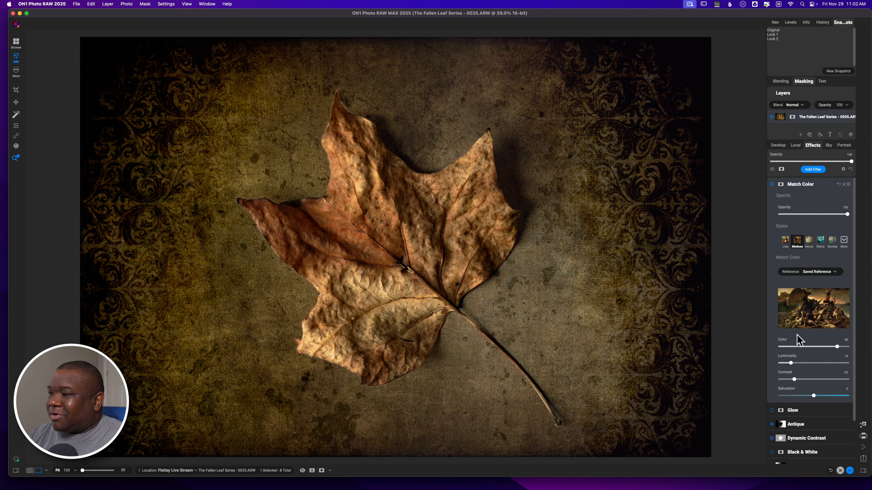
# Step: Compare the photo with and without the adjusted Match Color filter, leave it disabled, and collapse its settings
pyautogui.click(771, 185)
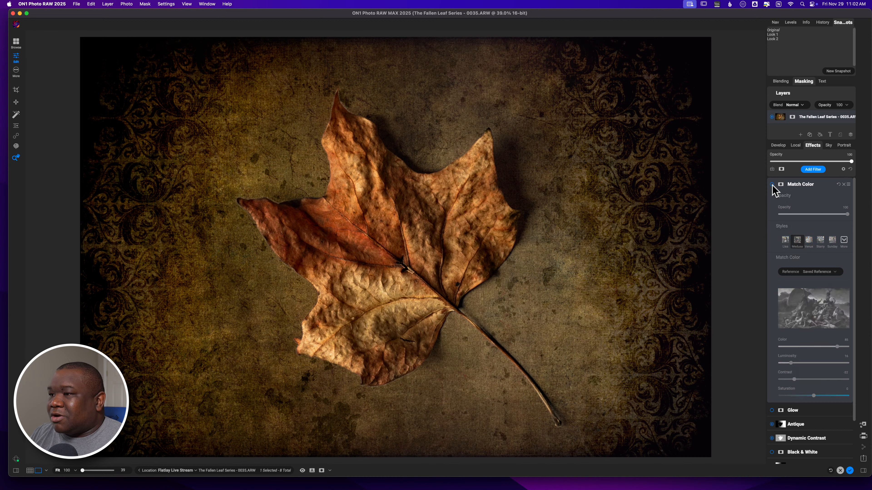
pyautogui.click(772, 185)
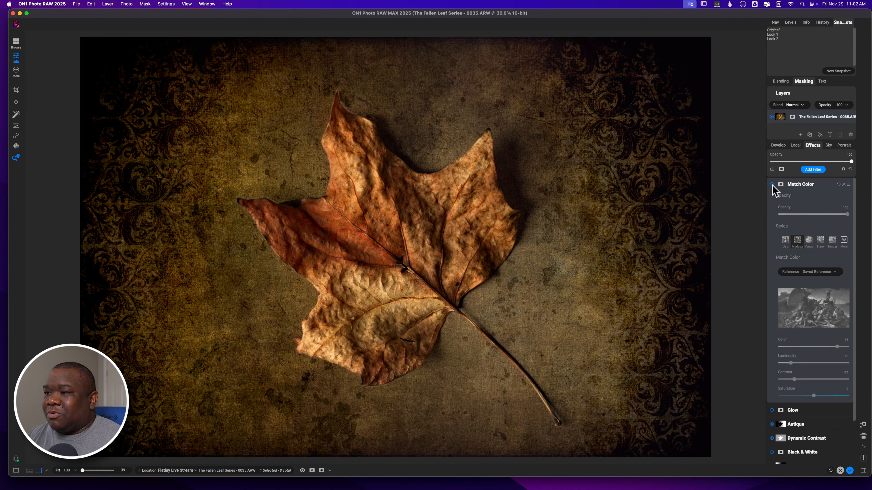
pyautogui.click(806, 185)
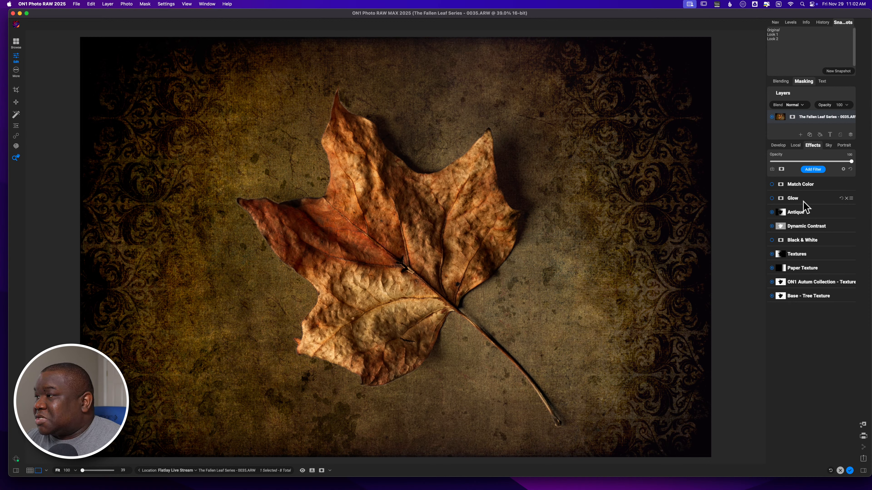
pyautogui.click(813, 169)
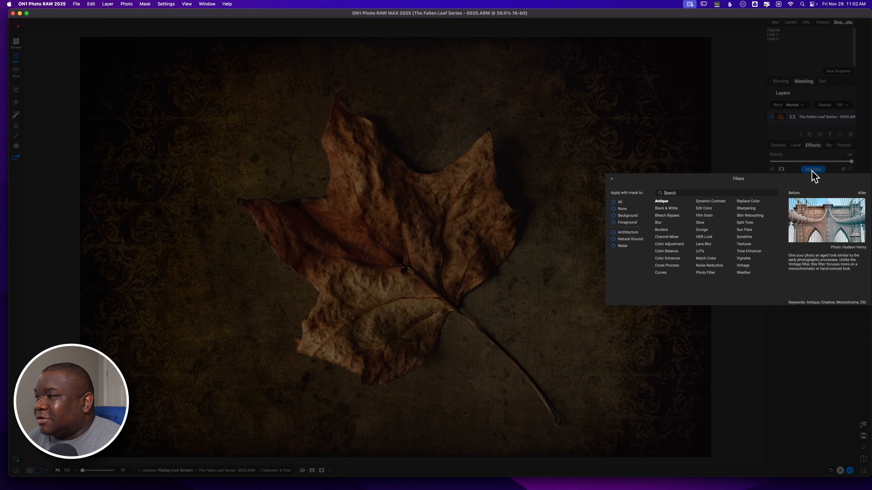
pyautogui.click(813, 169)
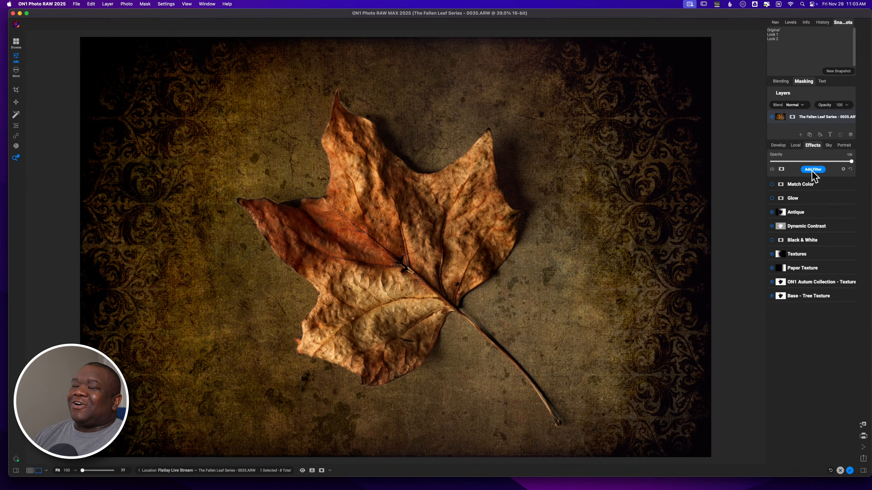